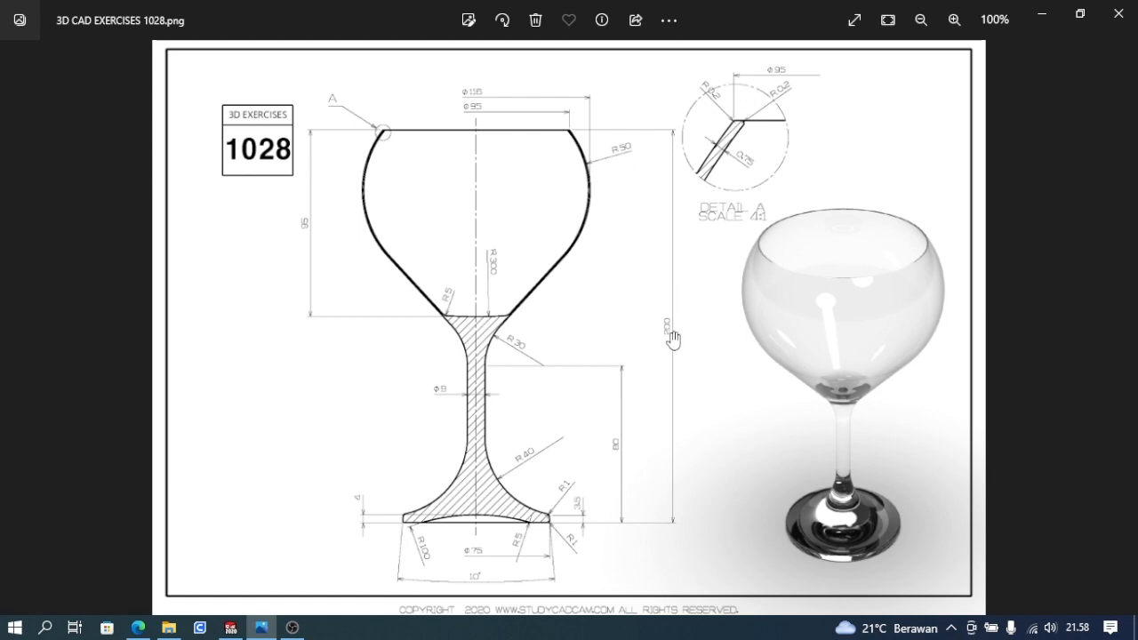
Step: Switch to SOLIDWORKS and start a new sketch on the Front Plane
click(231, 628)
click(87, 282)
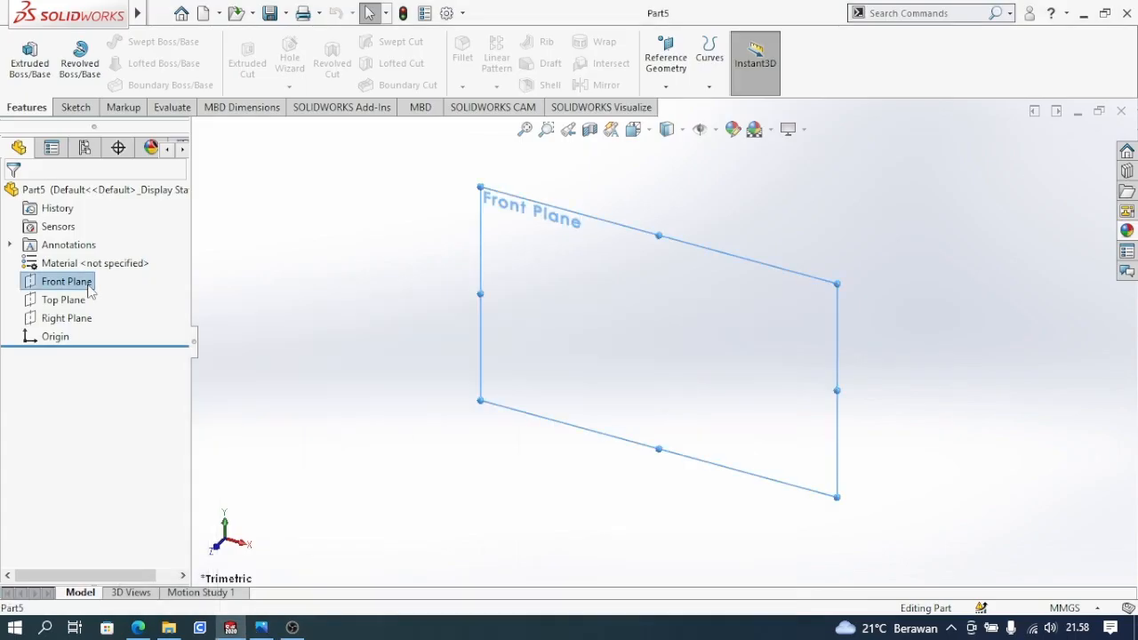
right_click(89, 291)
click(89, 261)
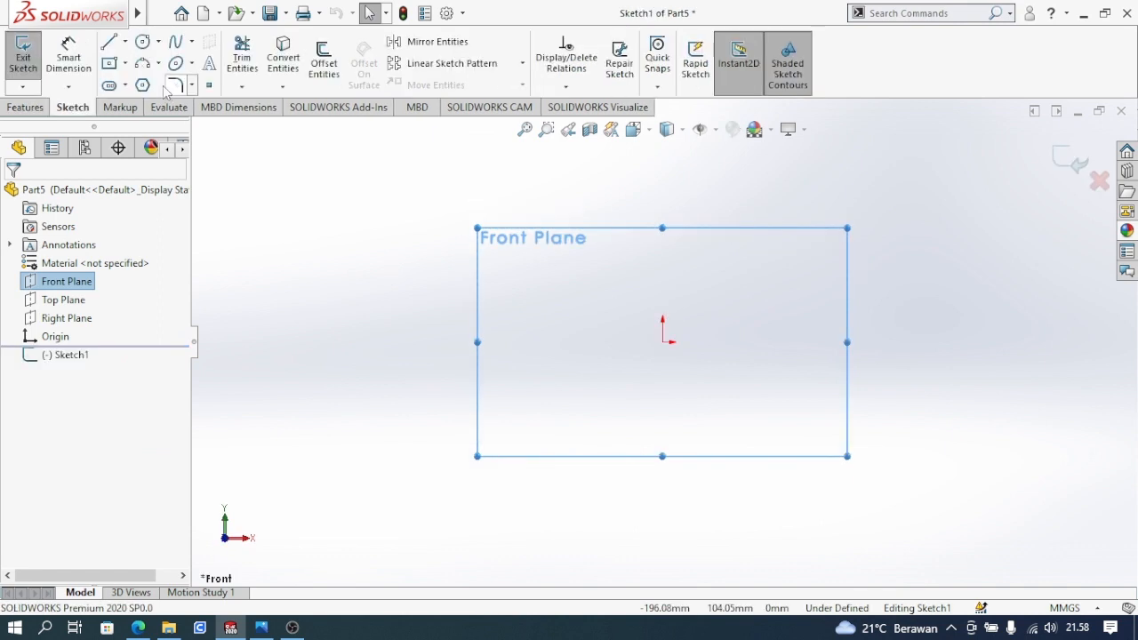
Step: Sketch a vertical centerline about 60 mm long upward from the origin
click(125, 42)
click(149, 81)
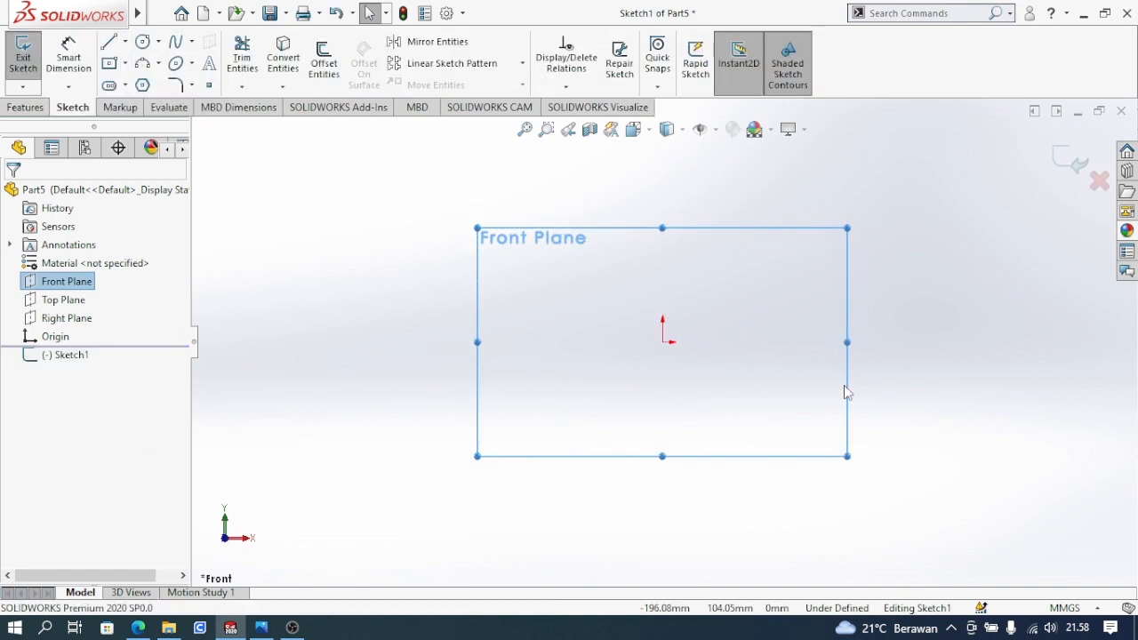
click(663, 341)
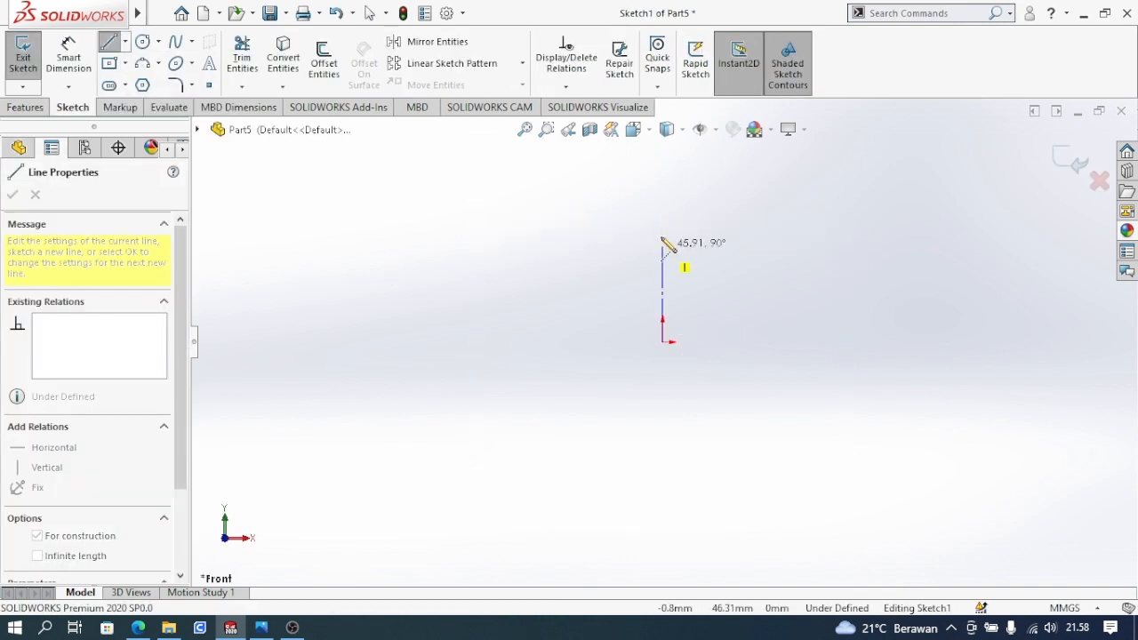
click(662, 223)
scroll(673, 236, down, 3)
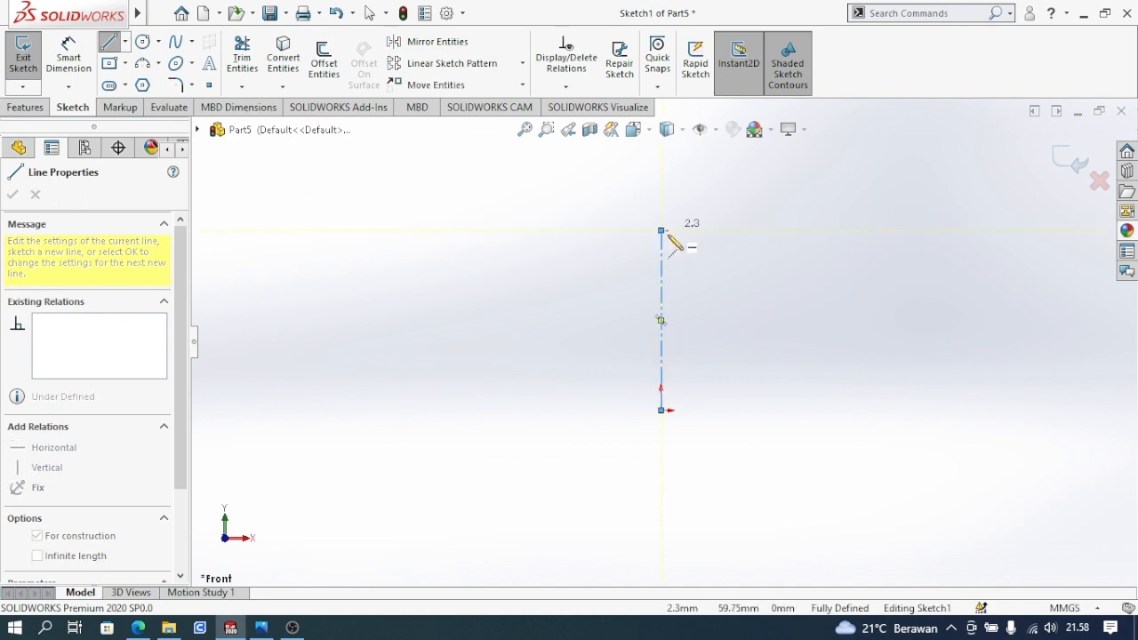
key(Escape)
key(Escape)
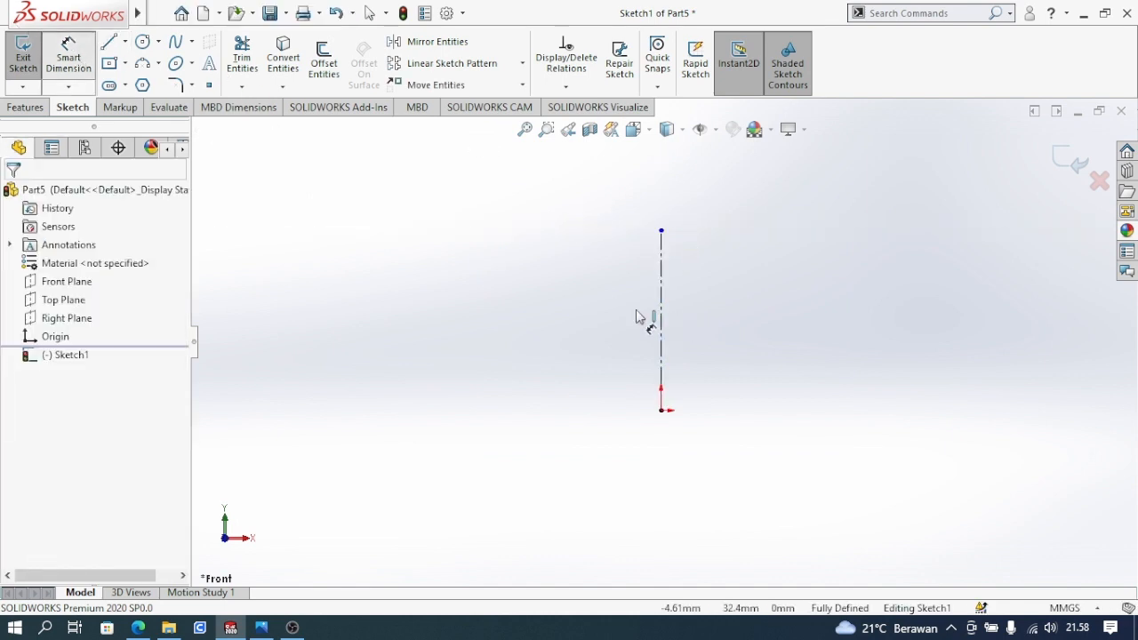
Step: Dimension the vertical centerline's length as 200 mm
click(662, 310)
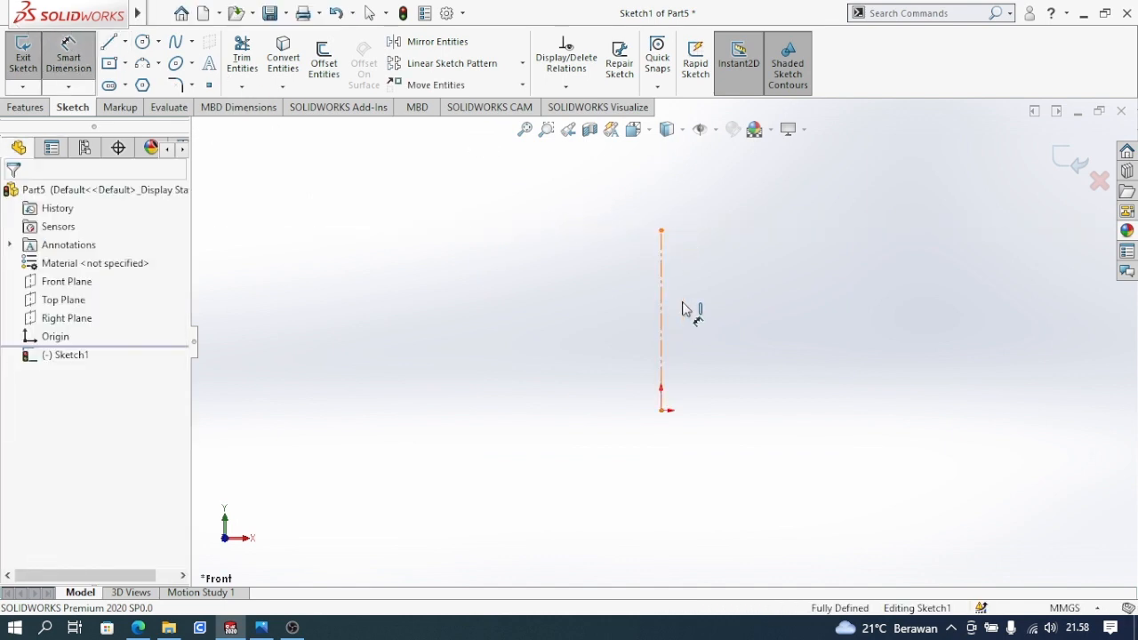
click(817, 307)
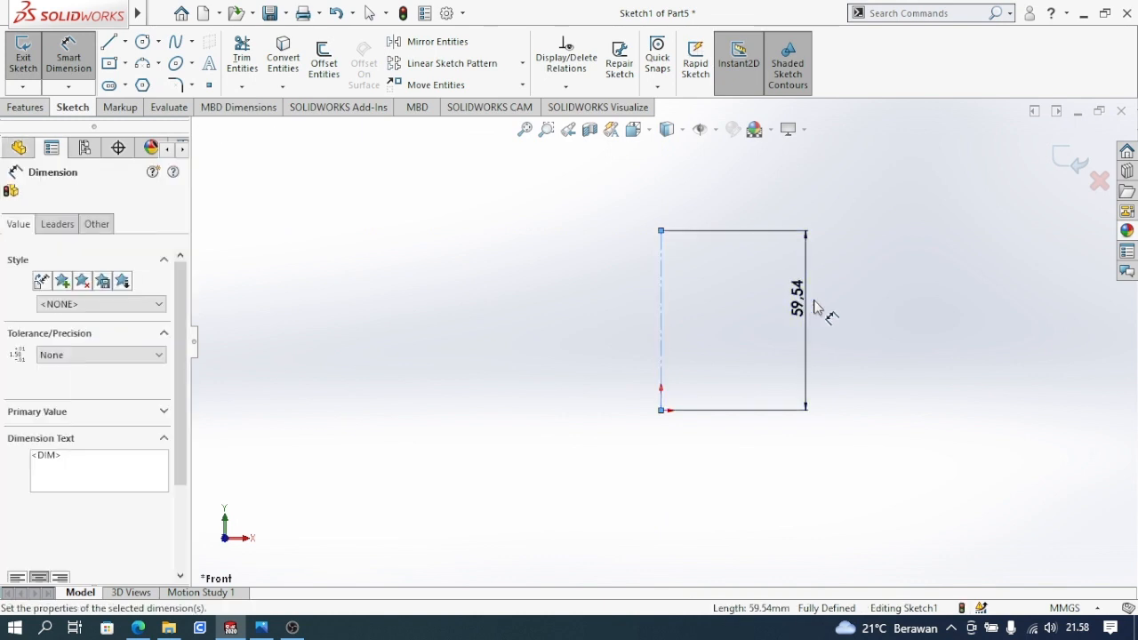
text(2)
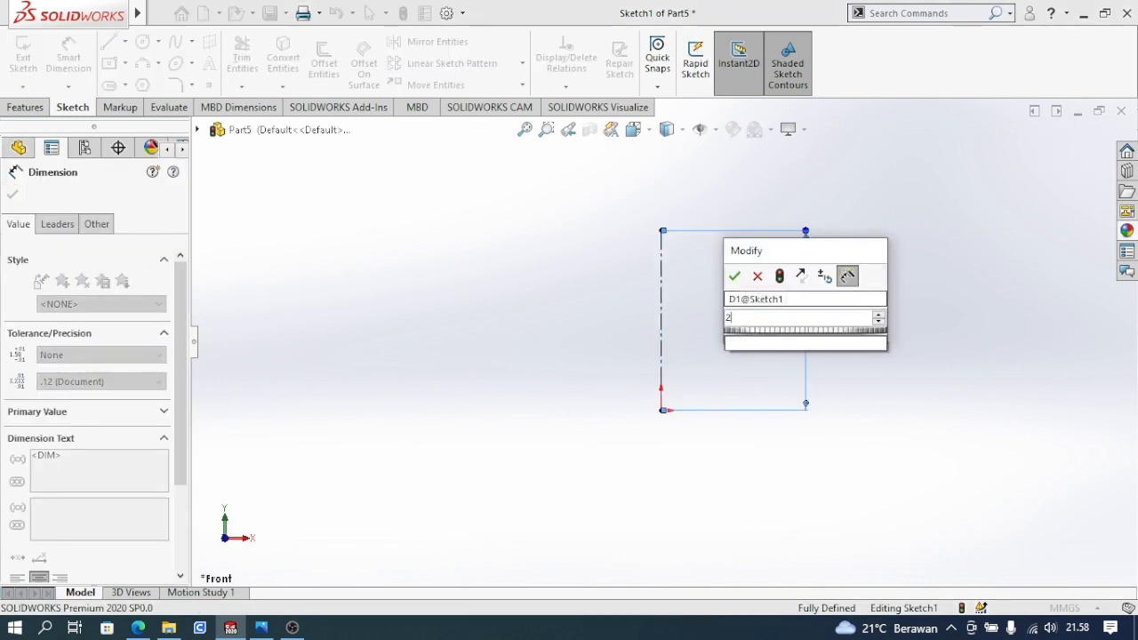
text(00)
key(Return)
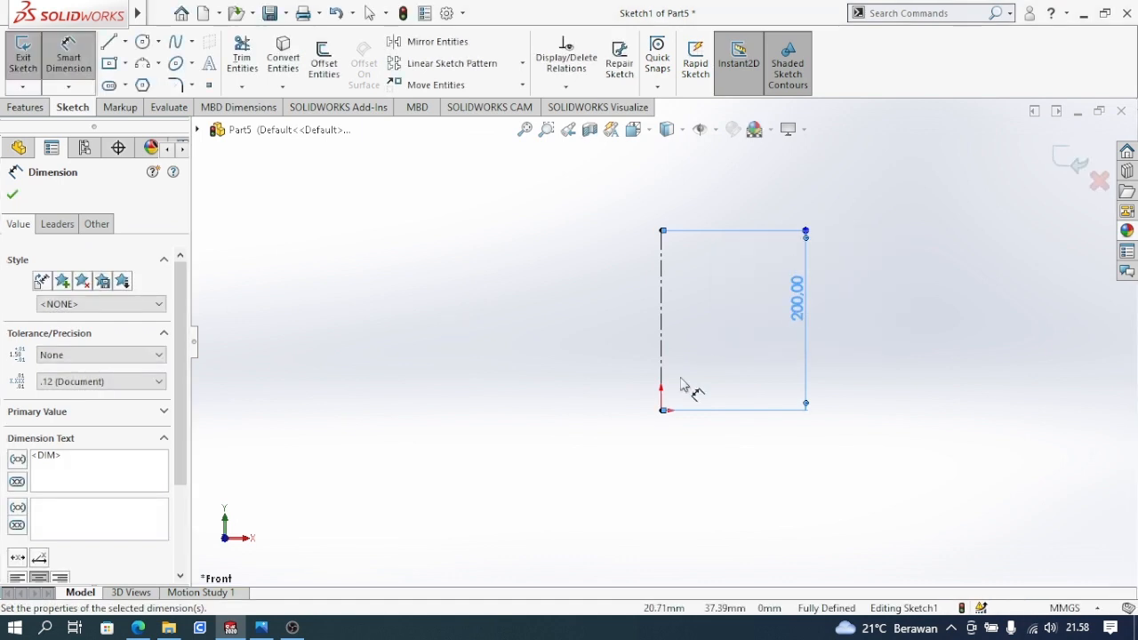
Step: Consult the glass drawing in the image viewer and sketch a horizontal base line about 80 mm long outward from the origin
scroll(681, 385, down, 2)
click(260, 628)
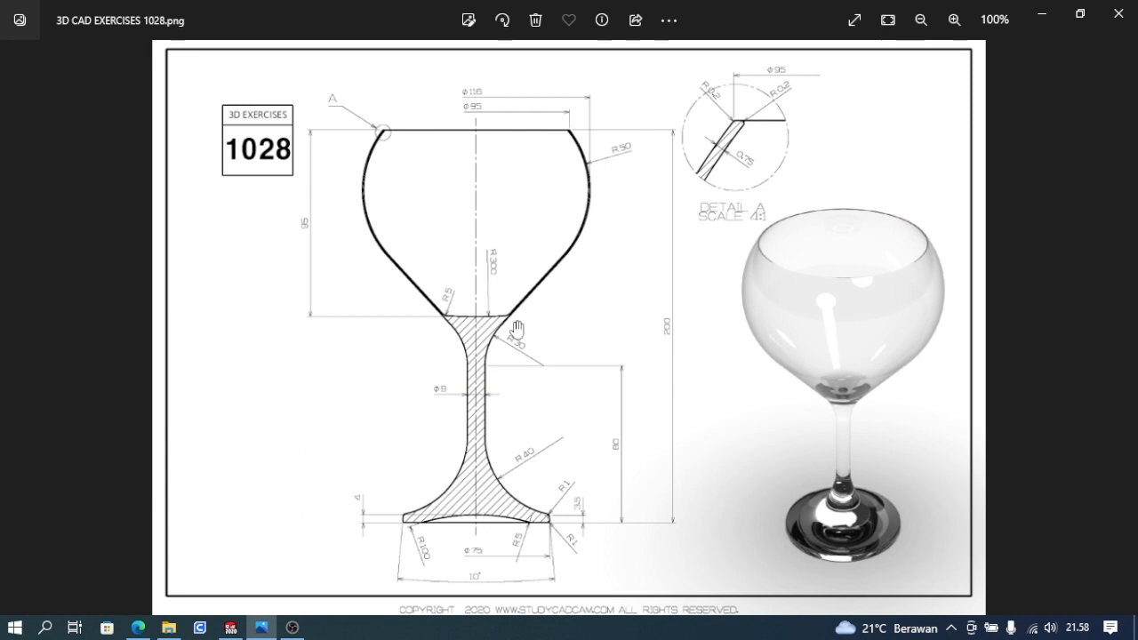
click(230, 628)
click(25, 107)
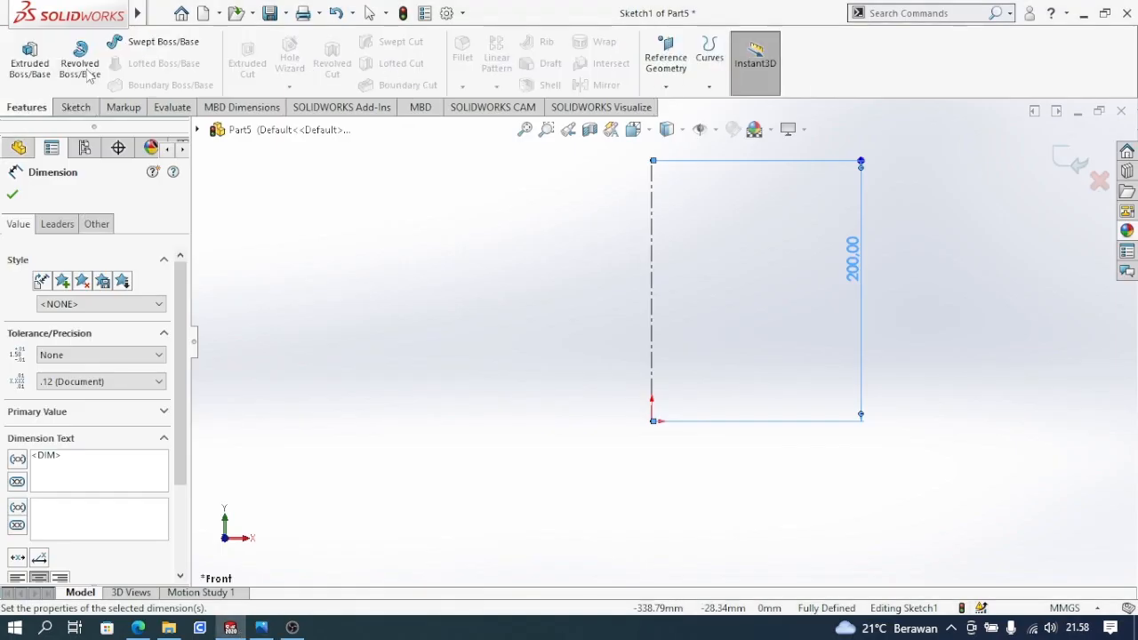
click(76, 106)
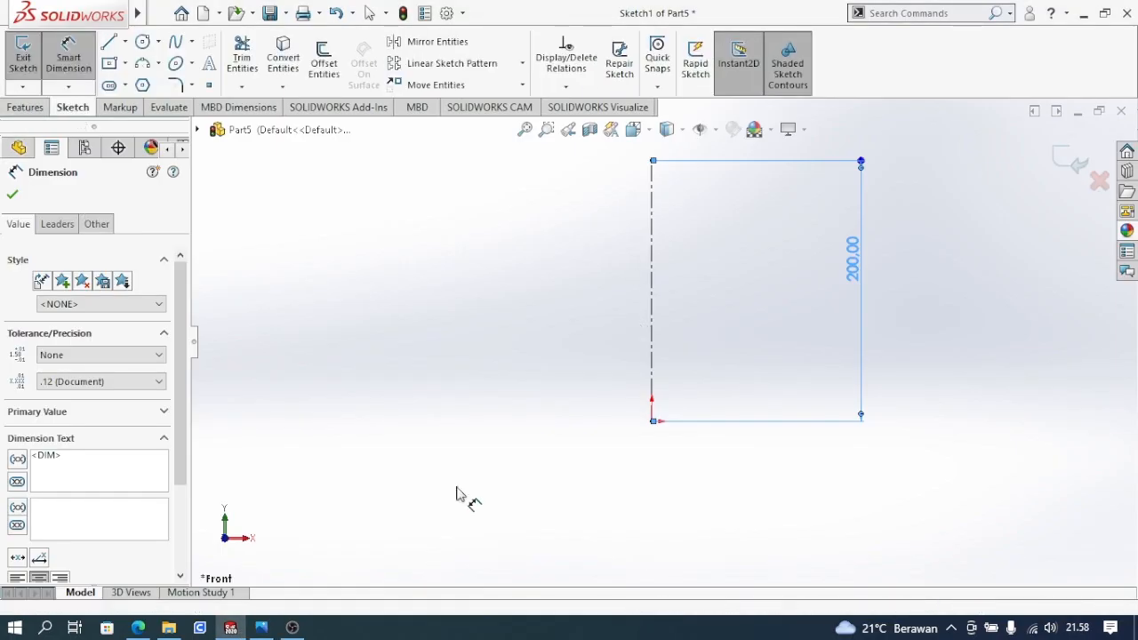
click(260, 628)
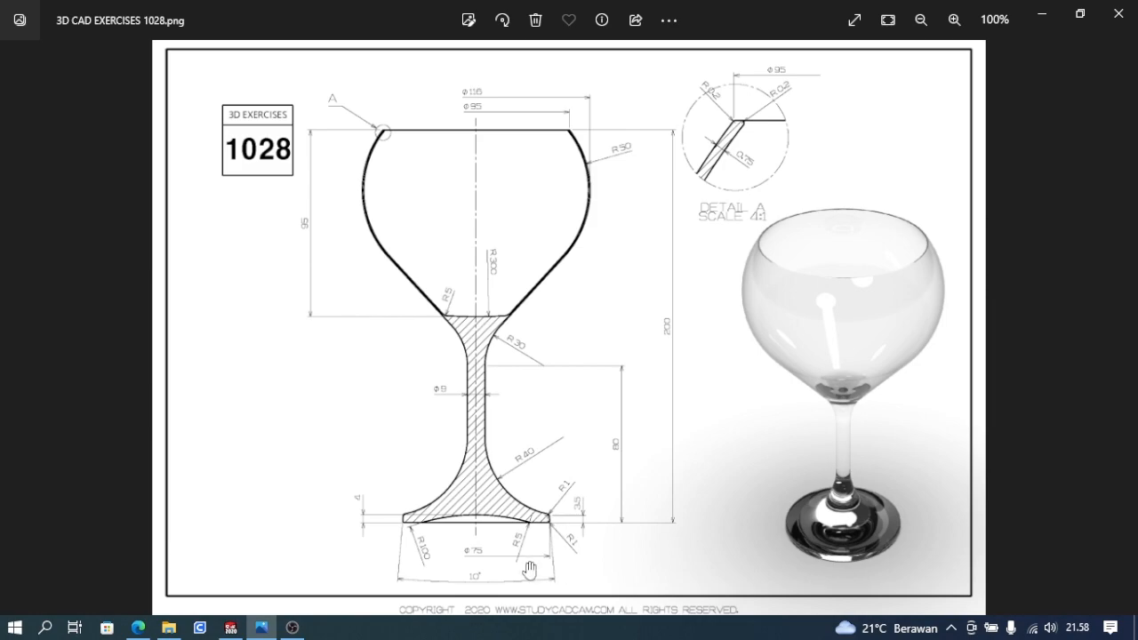
click(254, 623)
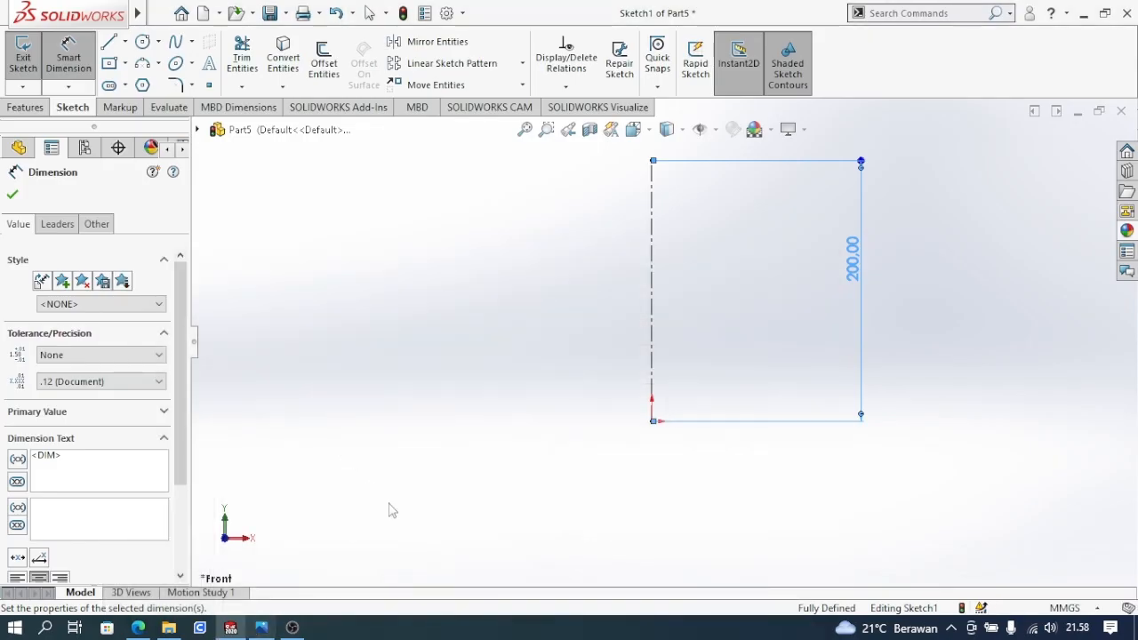
click(654, 421)
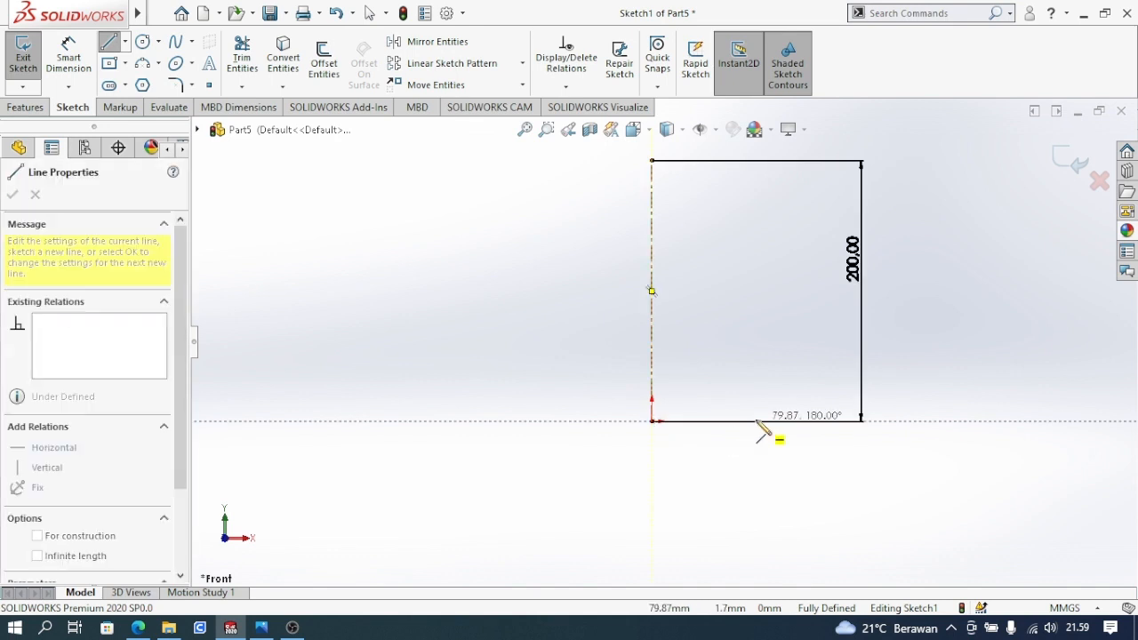
scroll(769, 444, down, 2)
Step: Dimension the horizontal base line's length as 75/2 mm
click(69, 58)
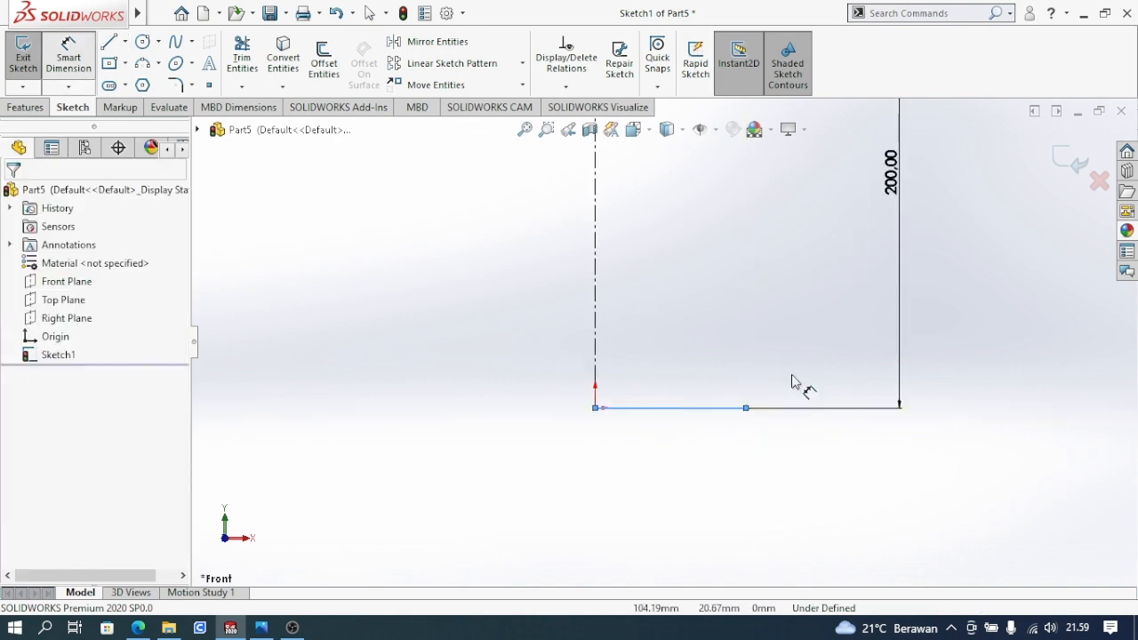
click(687, 422)
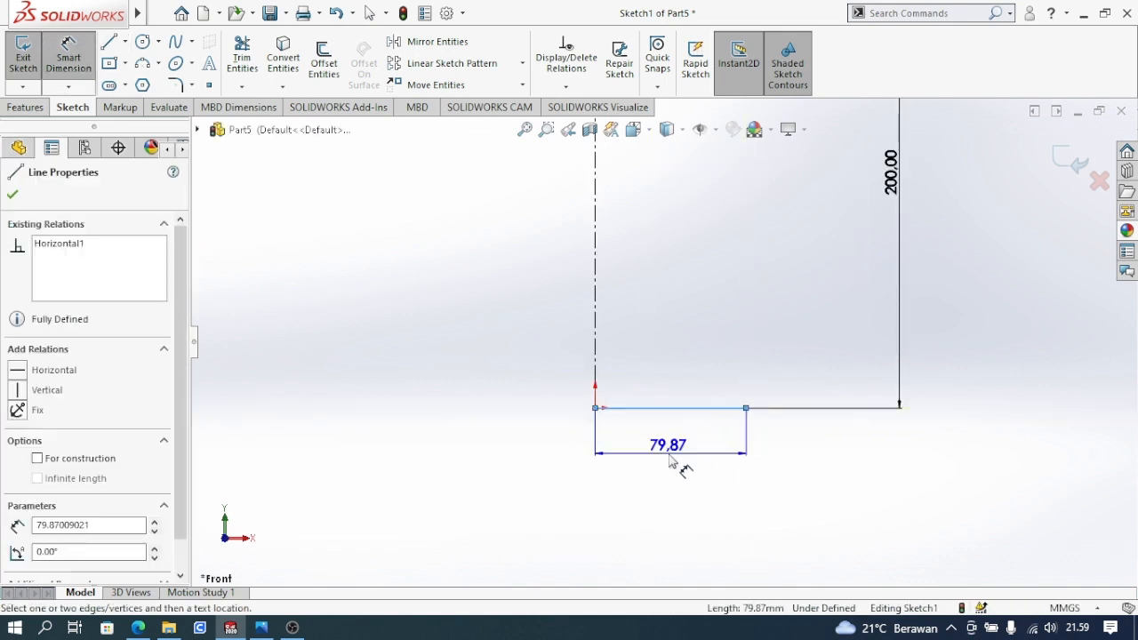
click(670, 461)
click(671, 461)
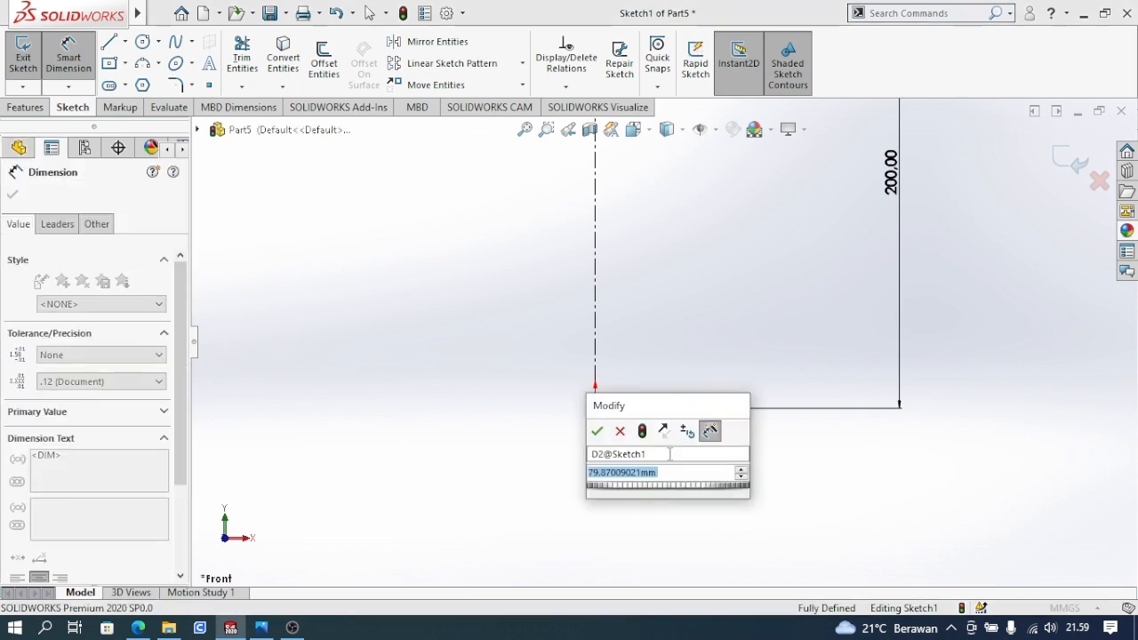
text(75/2)
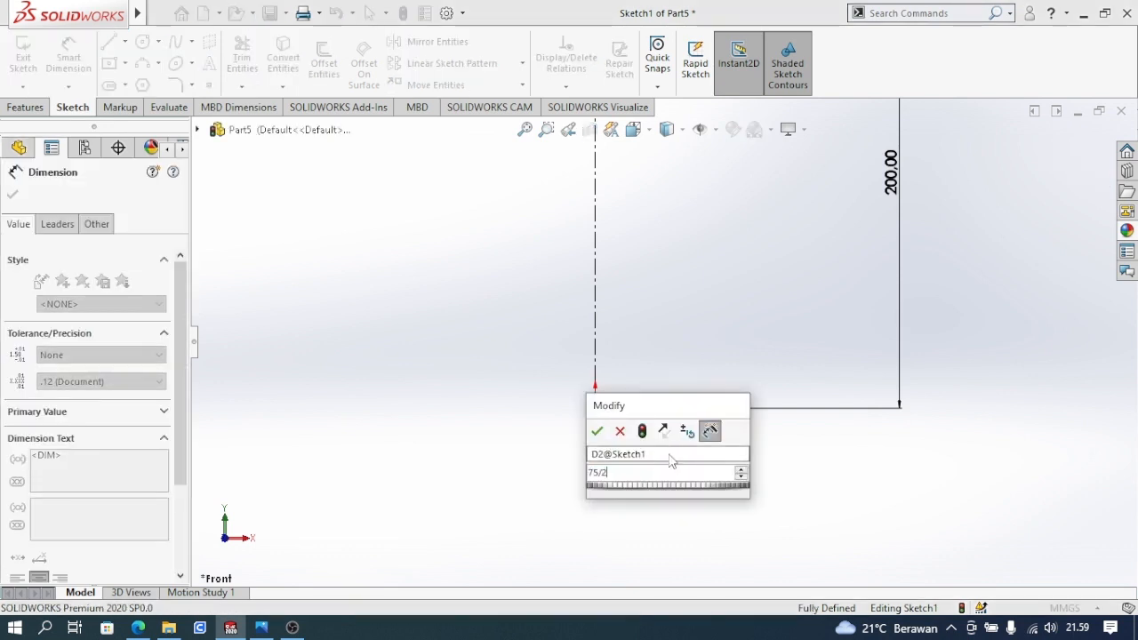
key(Return)
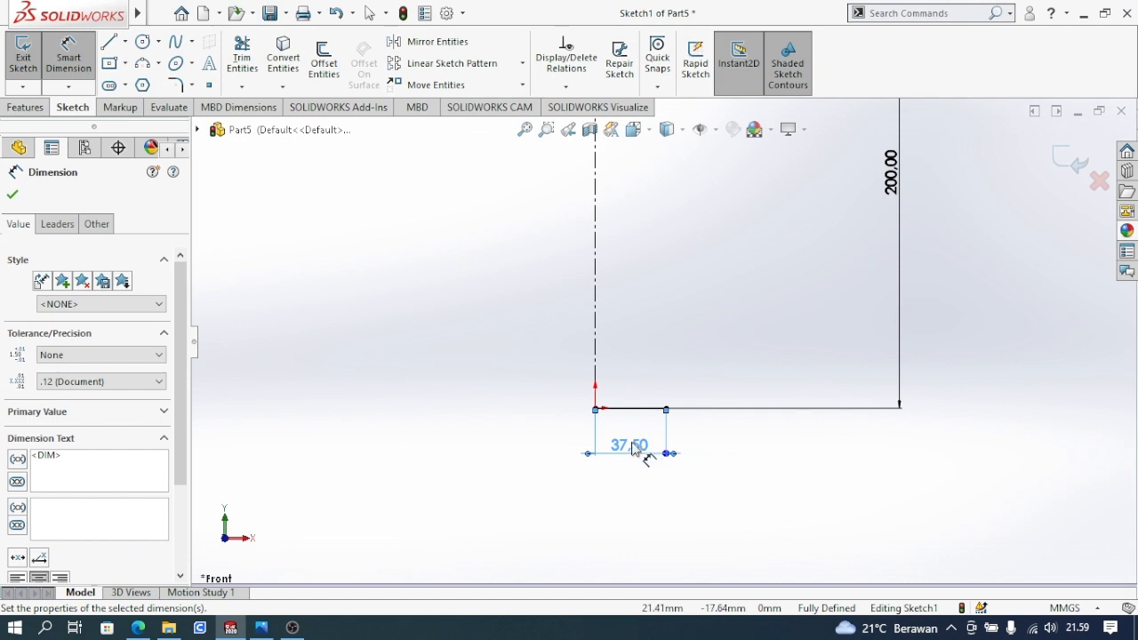
Step: Consult the drawing's foot edge and sketch a slanted line about 7 mm long, rising inward from the base line's outer end
scroll(631, 453, down, 2)
scroll(681, 364, down, 2)
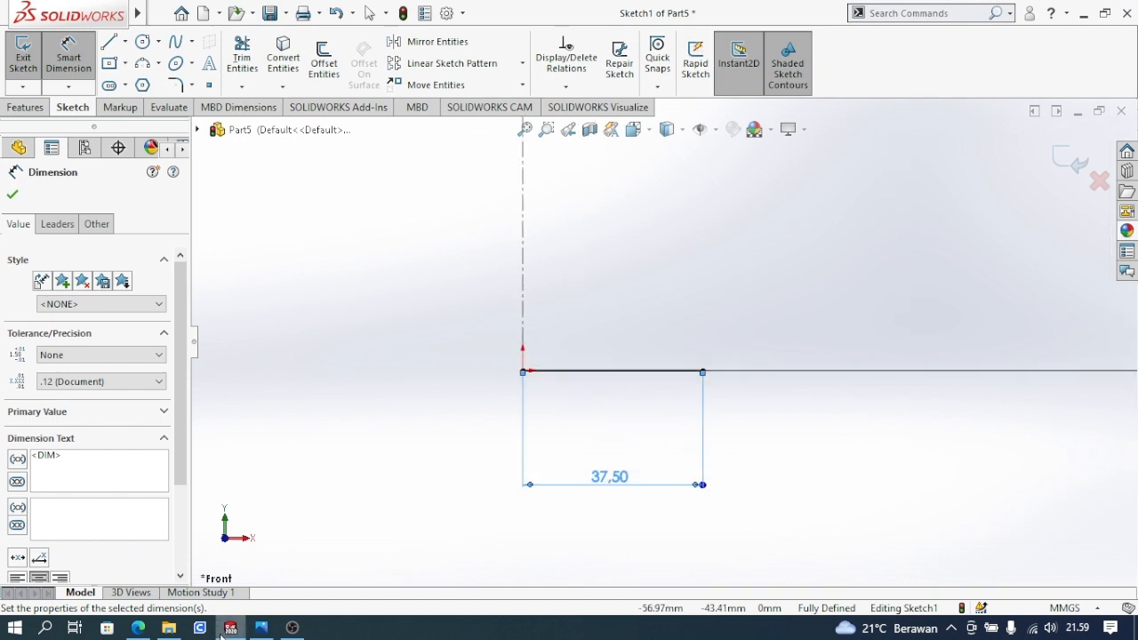
click(261, 627)
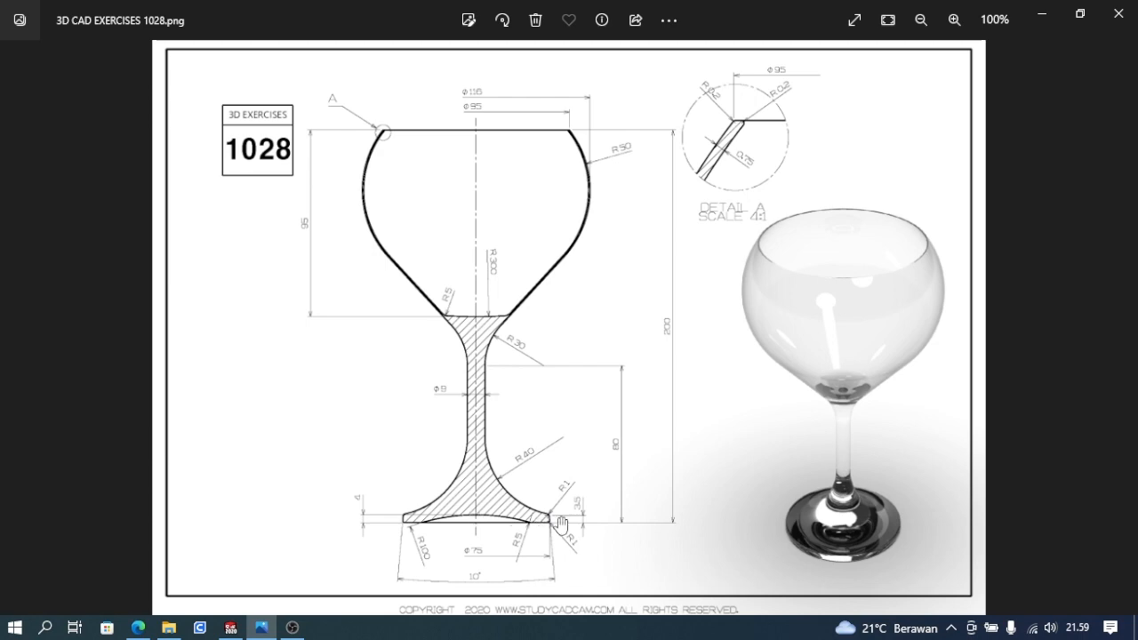
click(230, 628)
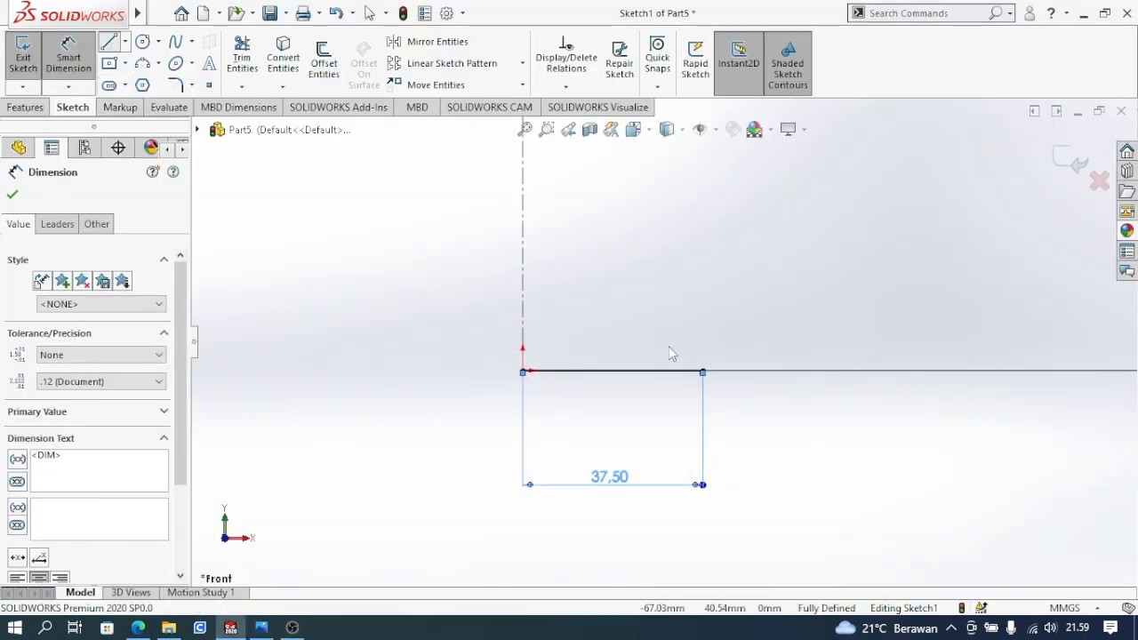
key(l)
click(703, 371)
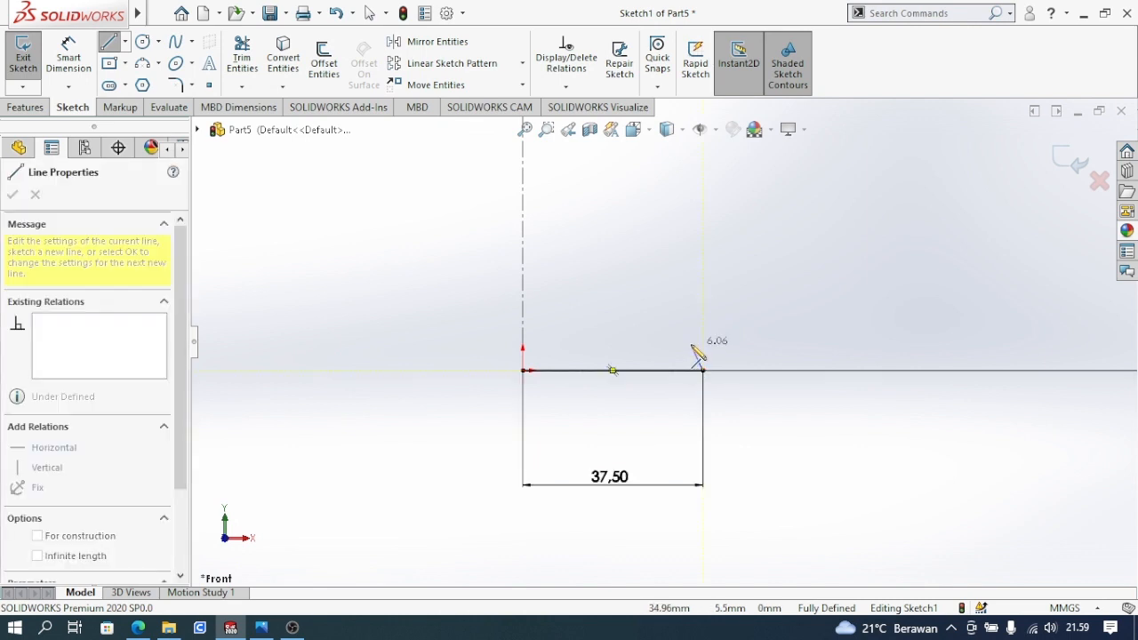
click(691, 339)
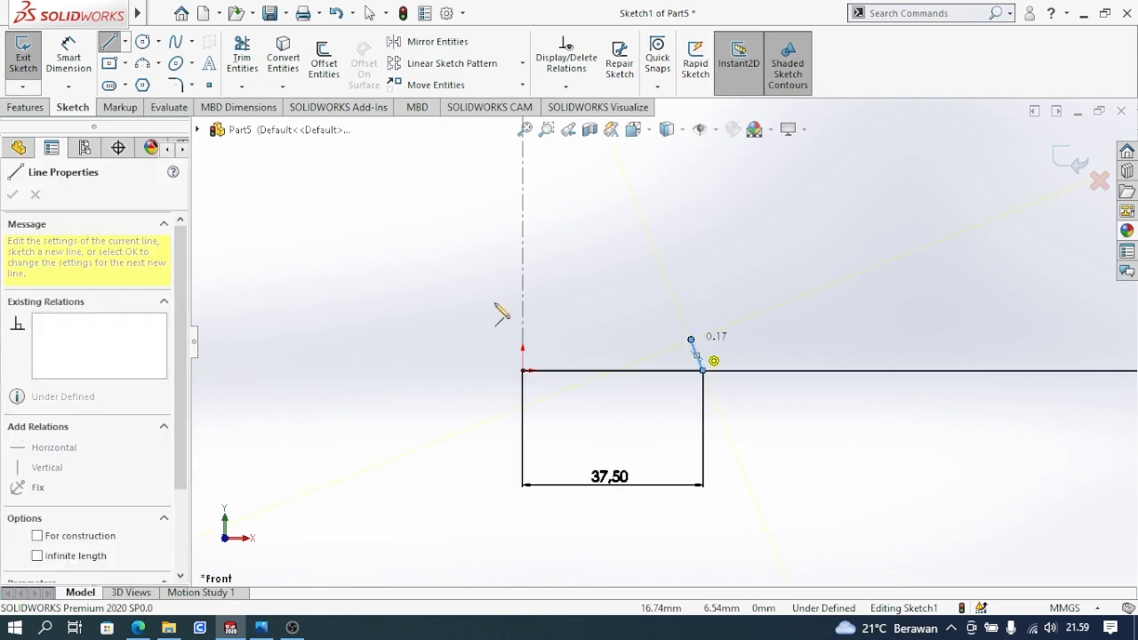
Step: Dimension the vertical height between the slanted edge line's endpoints as 3.5 mm
click(68, 58)
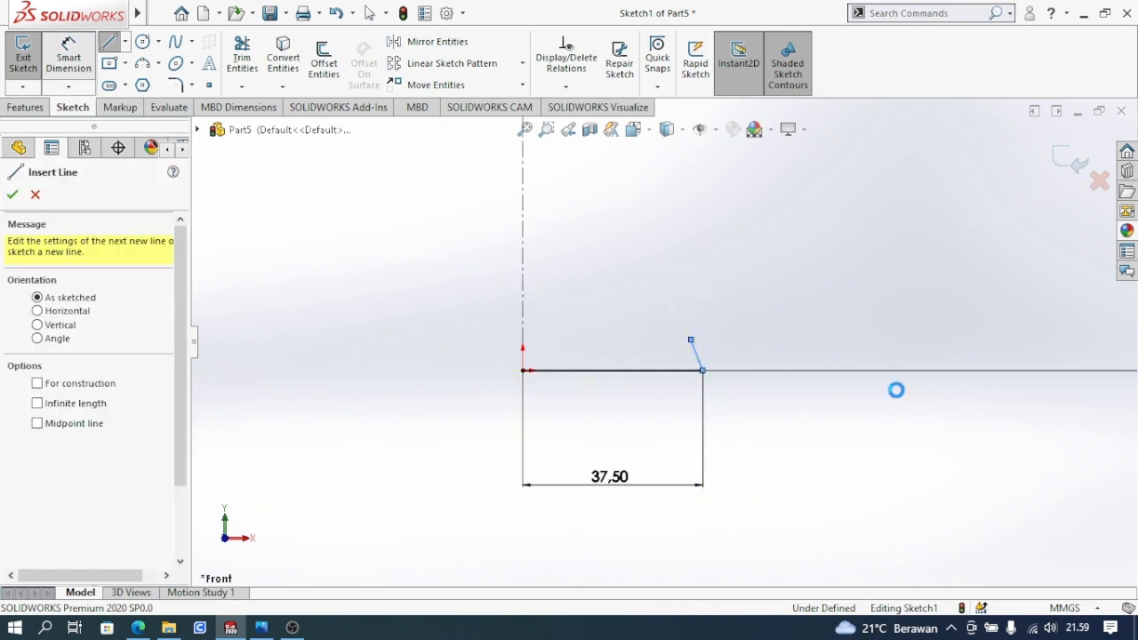
click(703, 371)
click(691, 340)
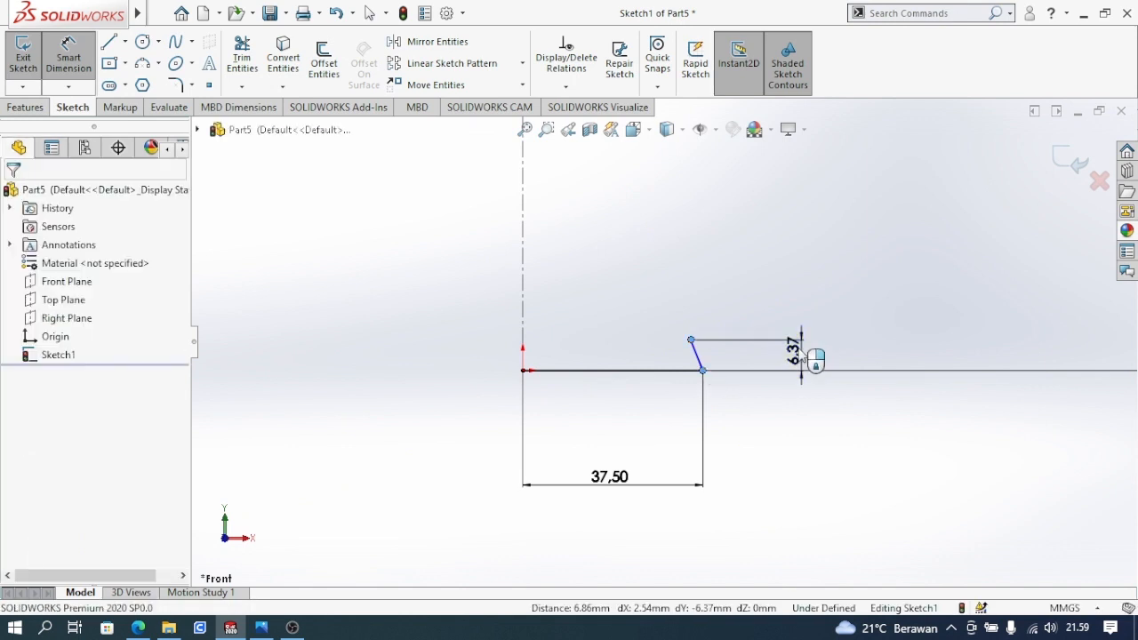
click(802, 357)
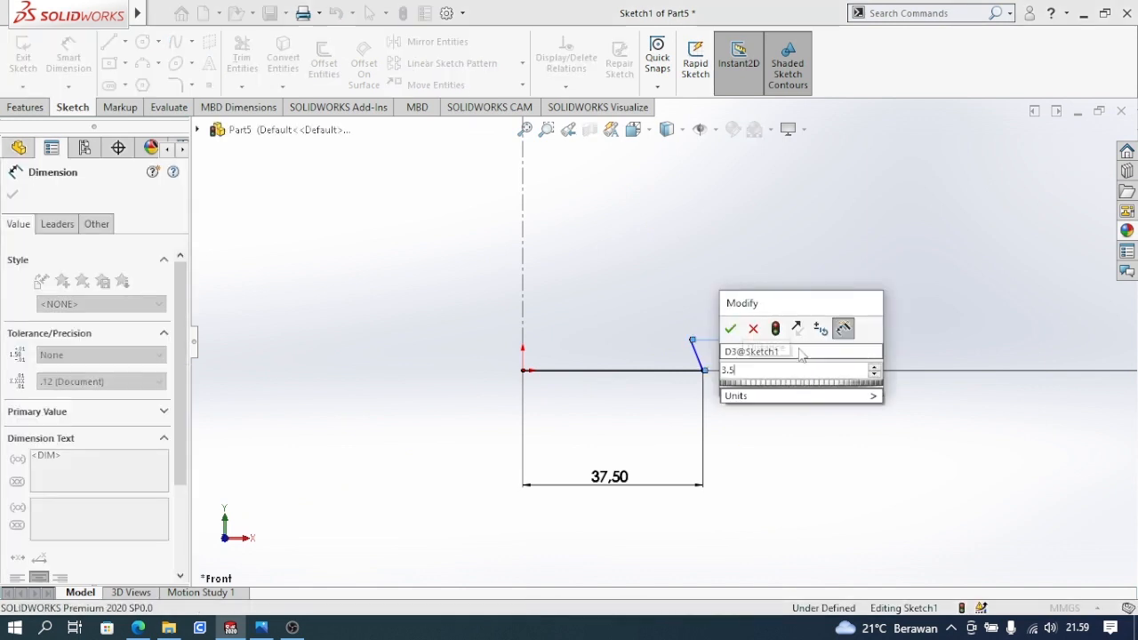
text(3,5)
key(Return)
Step: Dimension the angle between the slanted edge line and the vertical centerline as 5 degrees
scroll(752, 362, down, 1)
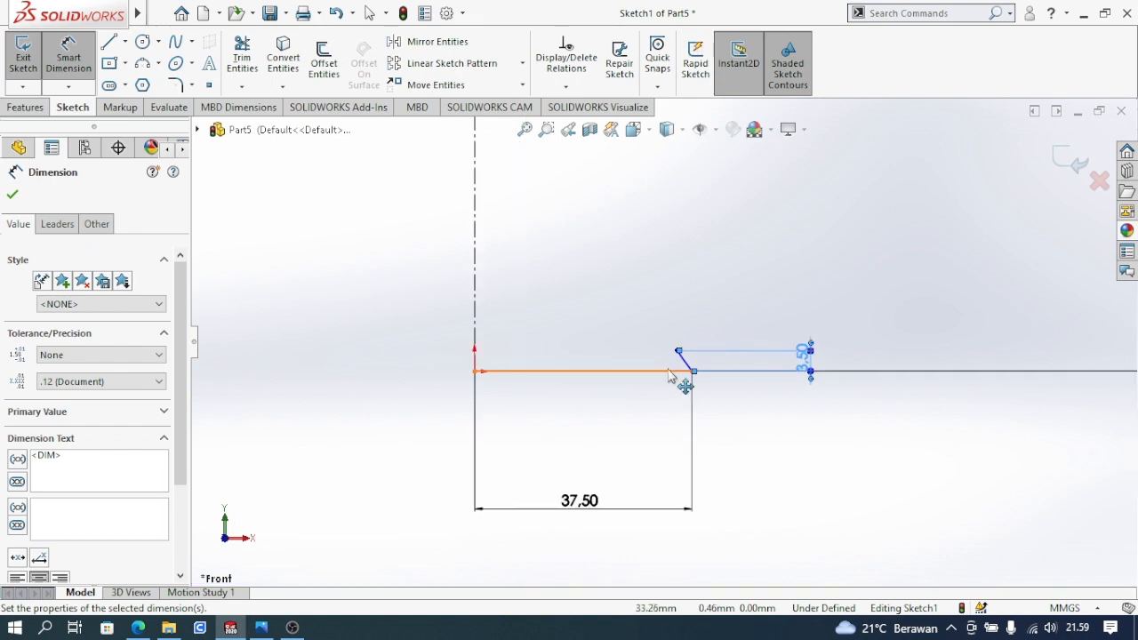
scroll(668, 371, down, 3)
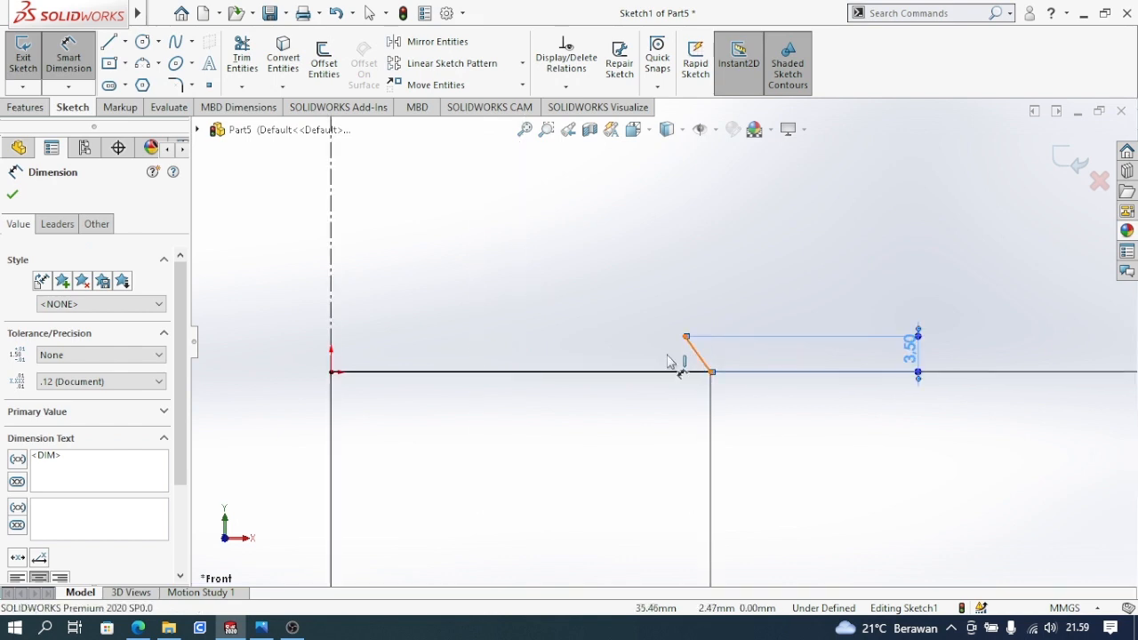
click(332, 316)
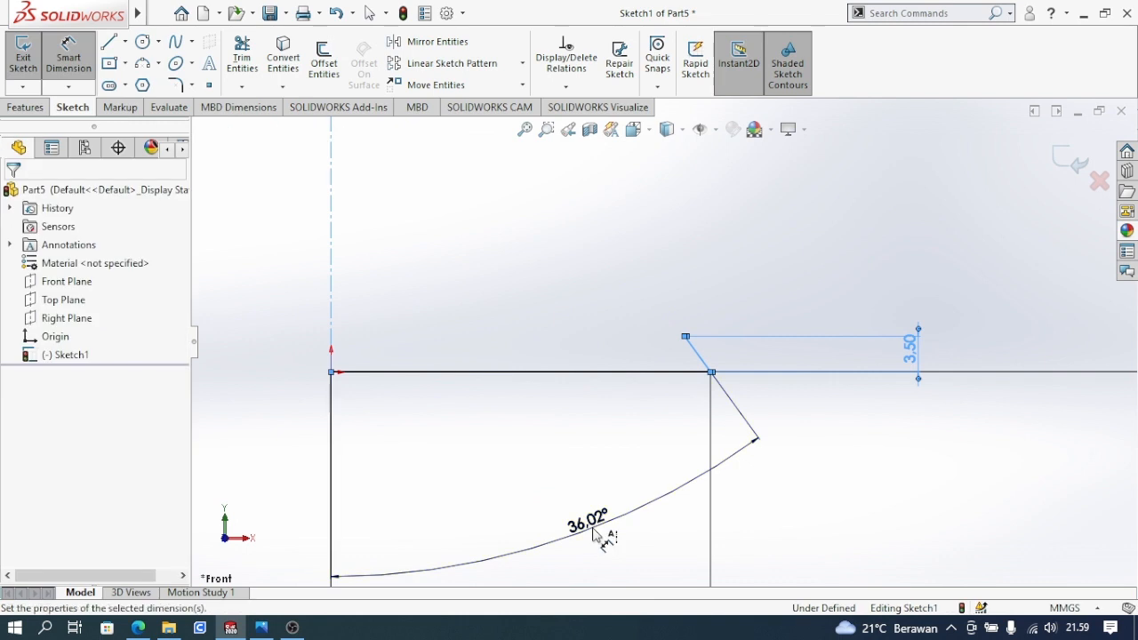
click(594, 530)
text(5)
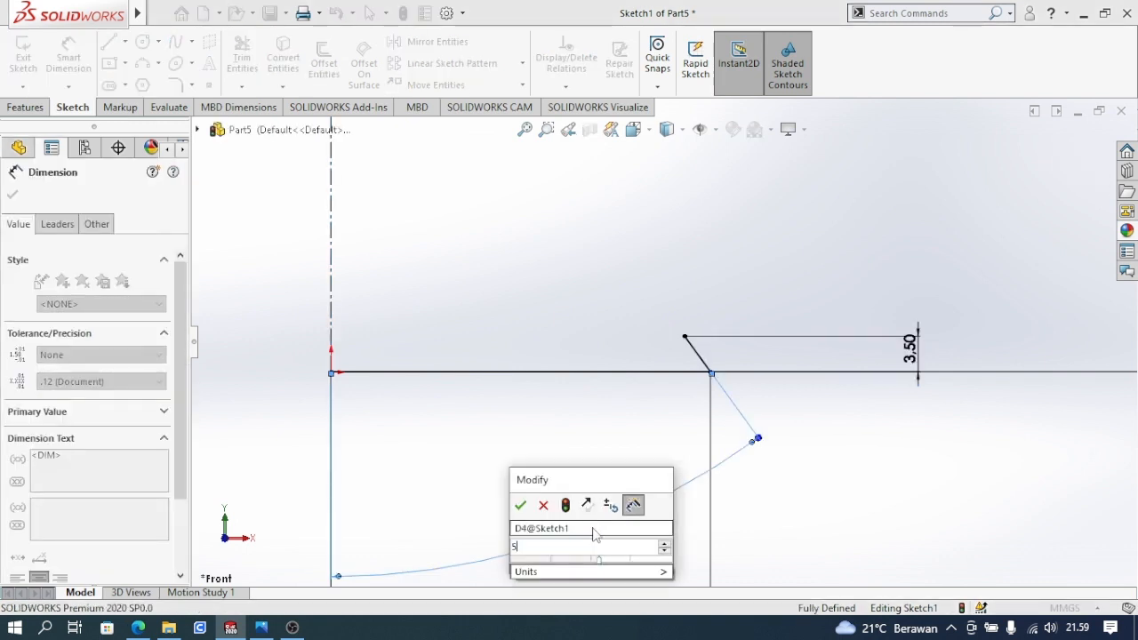
key(Return)
scroll(447, 233, up, 10)
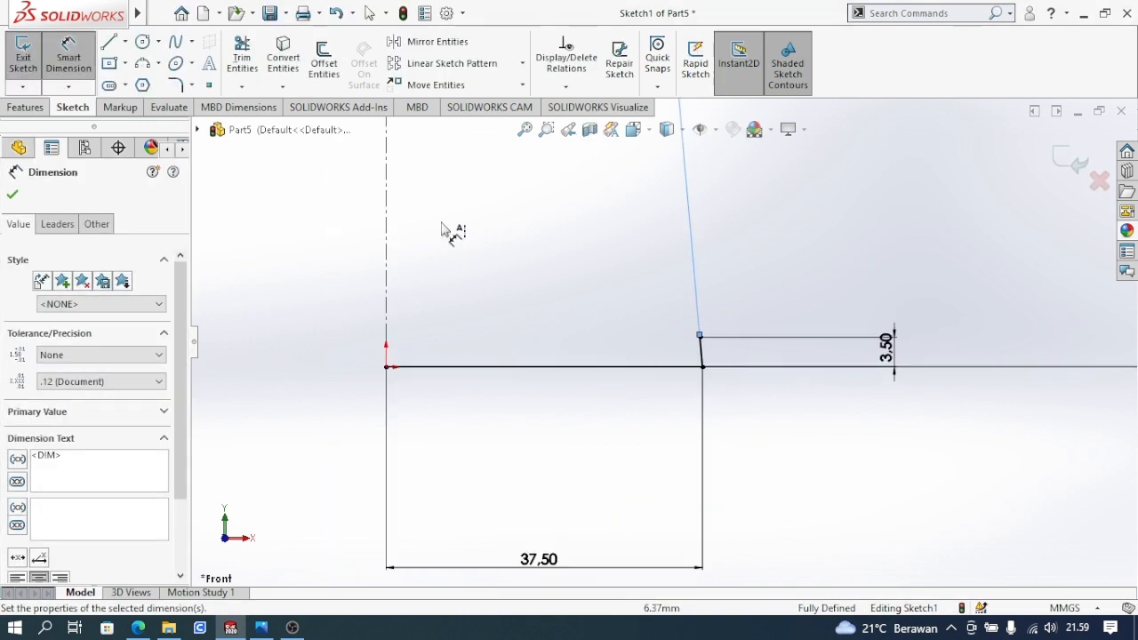
scroll(643, 158, up, 3)
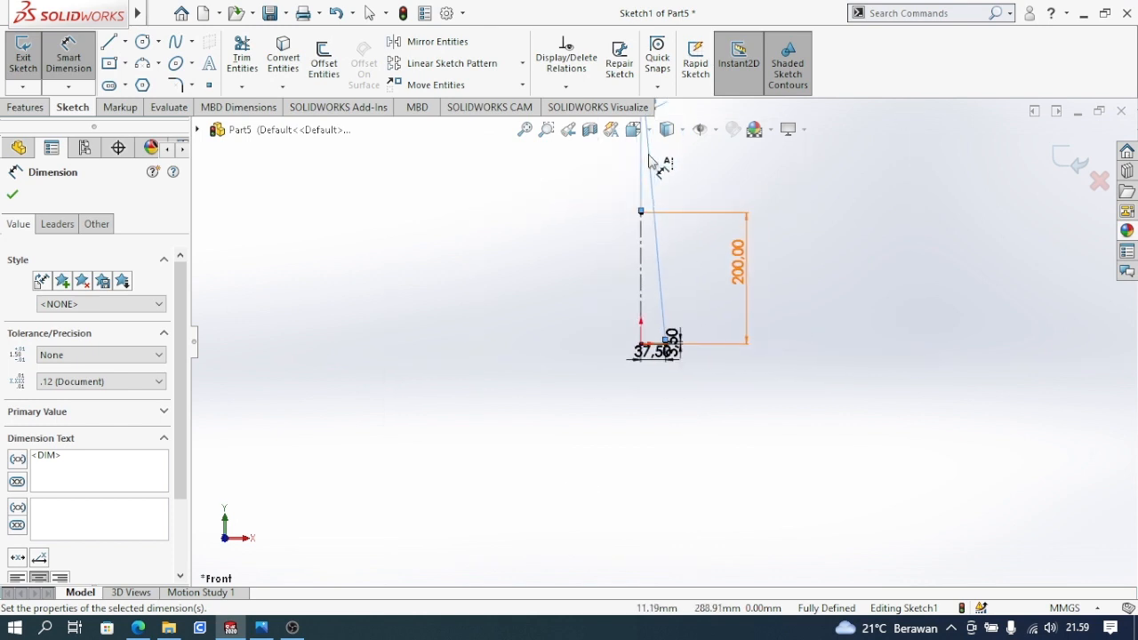
Step: Reposition the 5 degree angle dimension below the base line
drag(656, 170, 664, 393)
scroll(662, 369, up, 1)
scroll(662, 360, down, 2)
scroll(669, 381, down, 2)
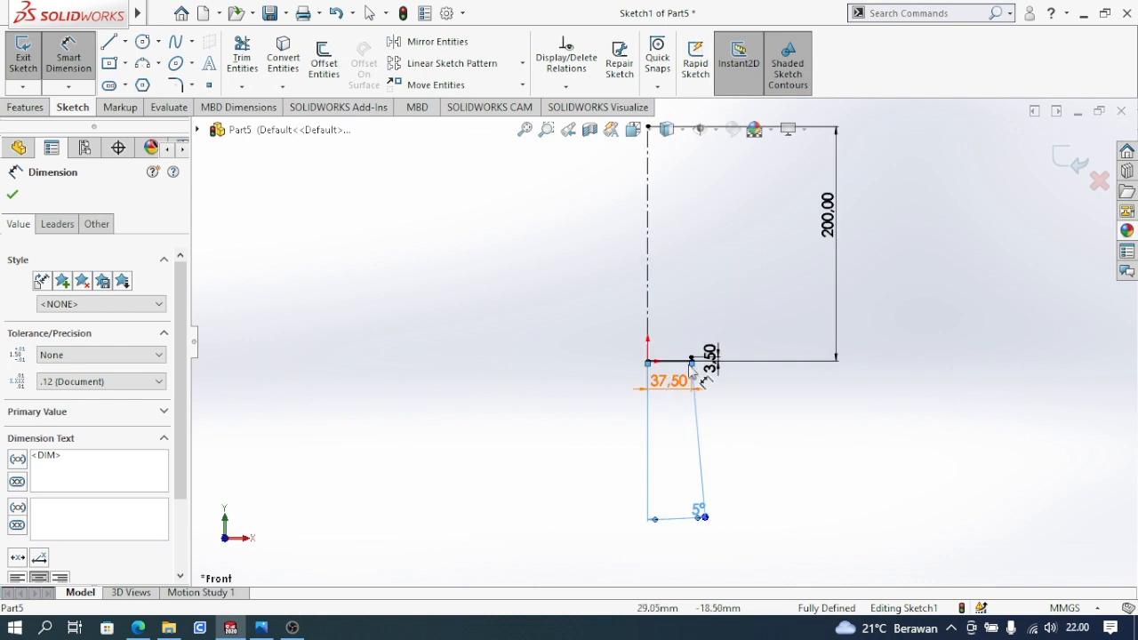
scroll(681, 325, down, 3)
scroll(659, 281, up, 1)
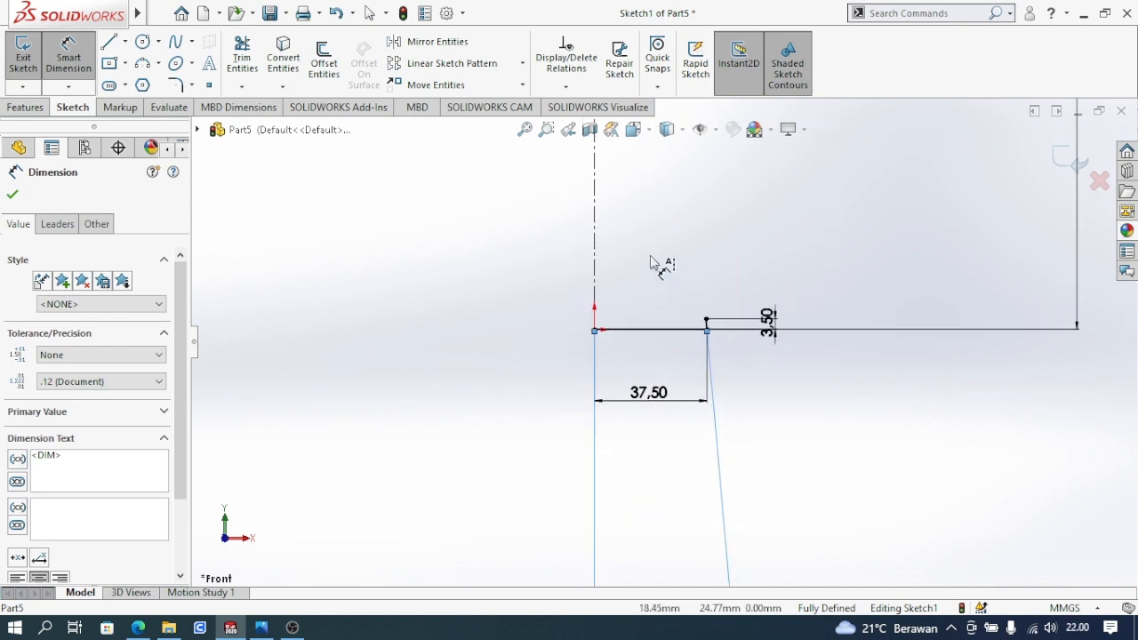
scroll(658, 271, up, 1)
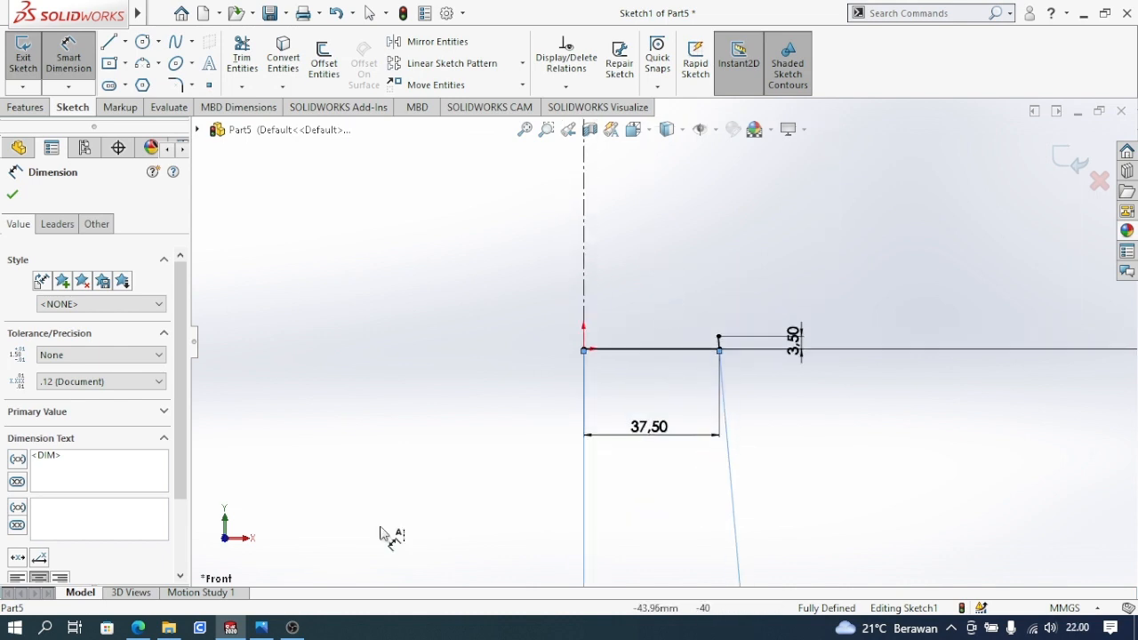
Step: Consult the drawing's foot recess and sketch a circle about 11.7 mm in radius, centered about 16 mm below the origin on the vertical axis
click(261, 628)
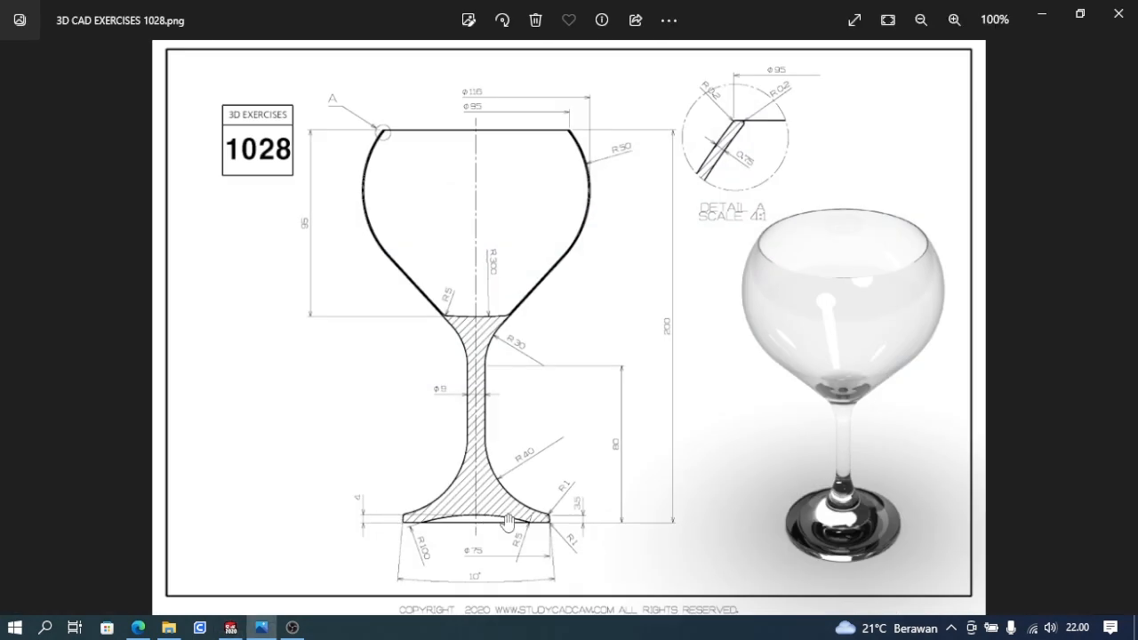
scroll(483, 532, up, 4)
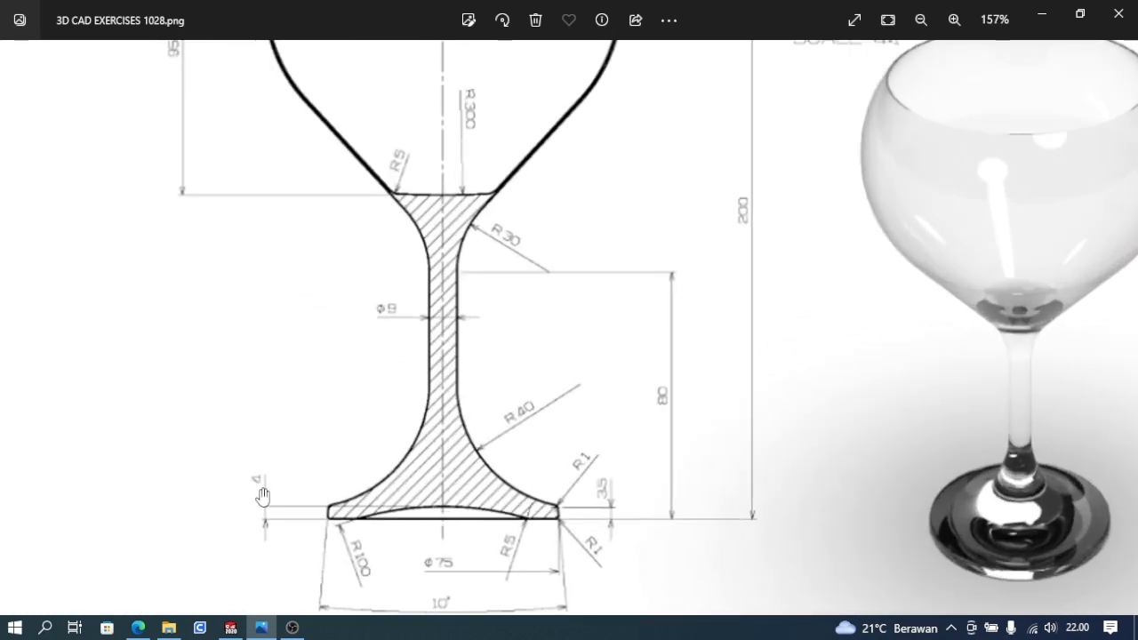
click(230, 628)
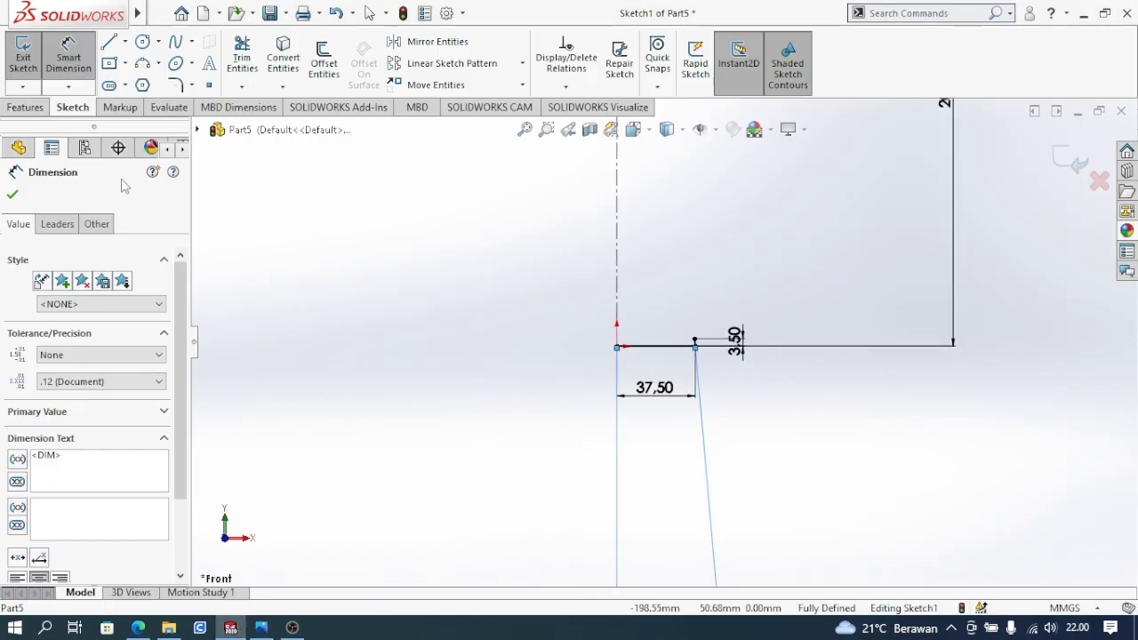
click(143, 41)
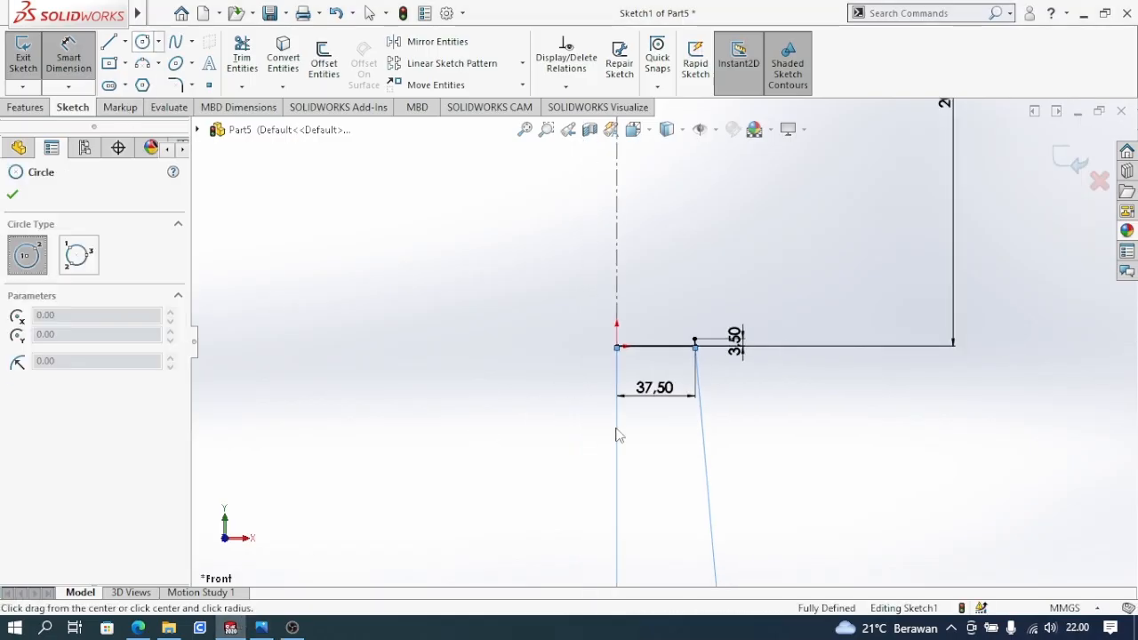
click(617, 380)
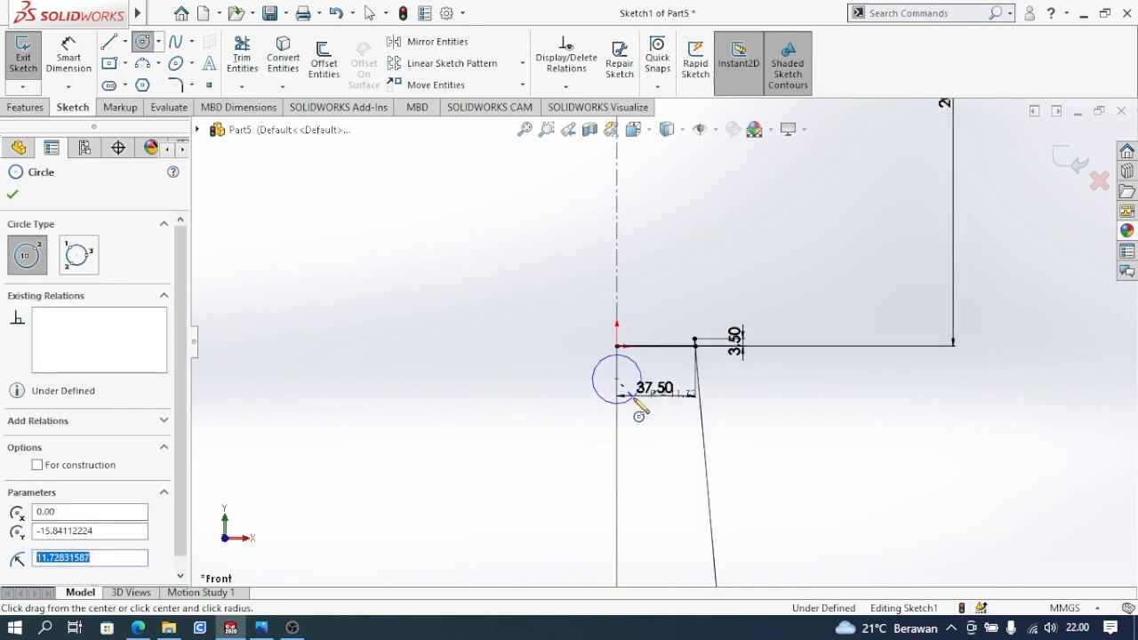
click(634, 395)
scroll(635, 396, up, 3)
scroll(649, 374, down, 5)
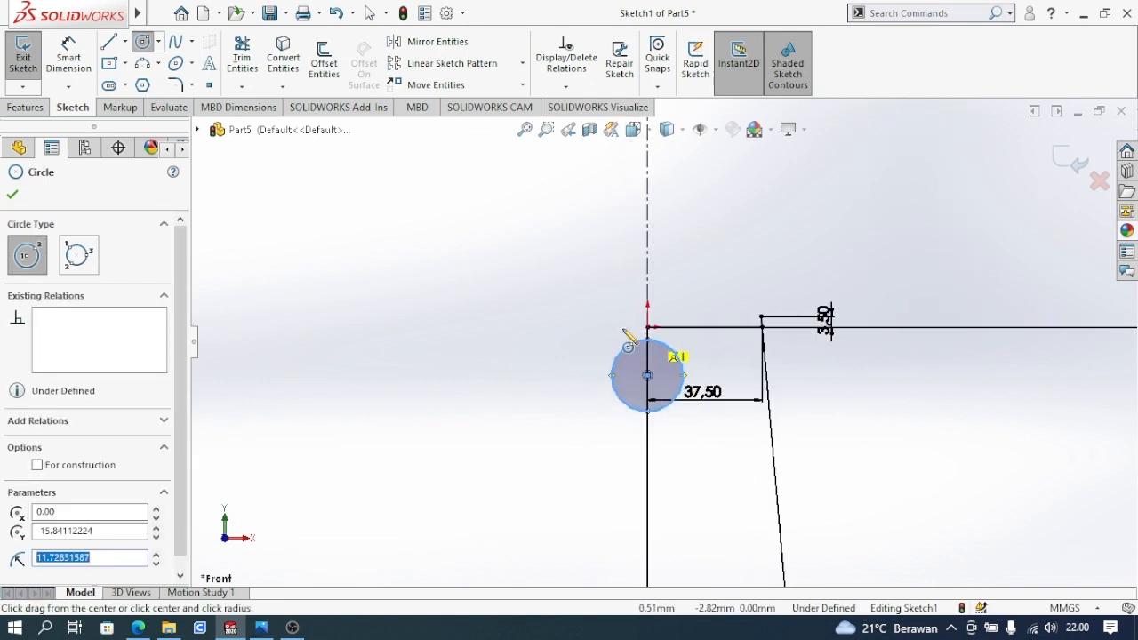
key(Escape)
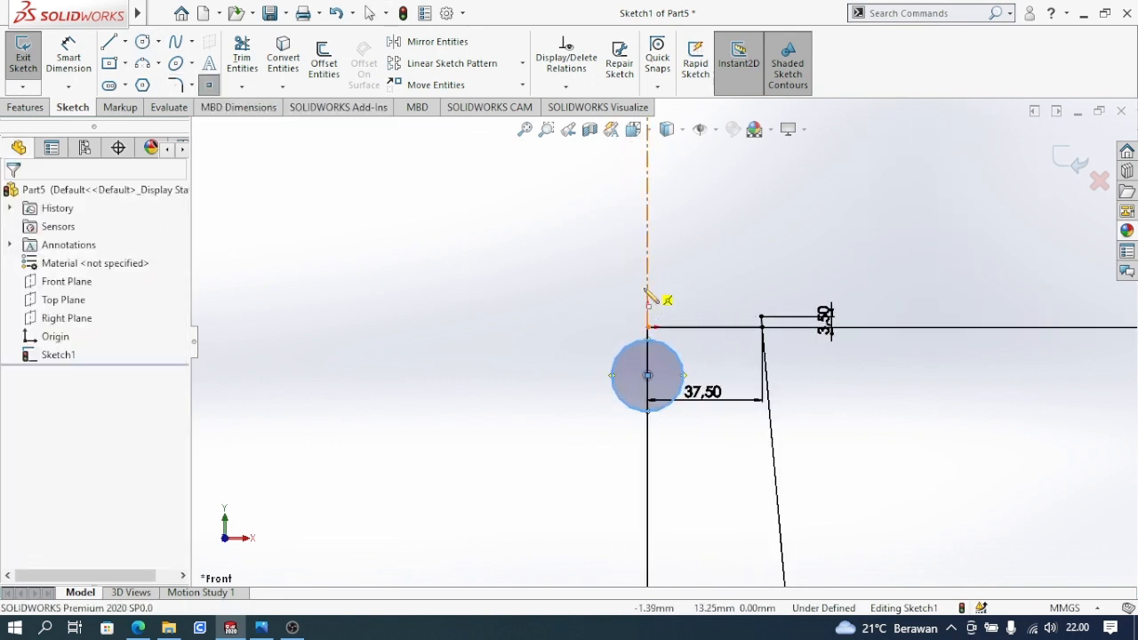
Step: Place a sketch point on the centerline about 8.9 mm above the origin and make the circle coincident with it
click(647, 300)
scroll(654, 304, down, 3)
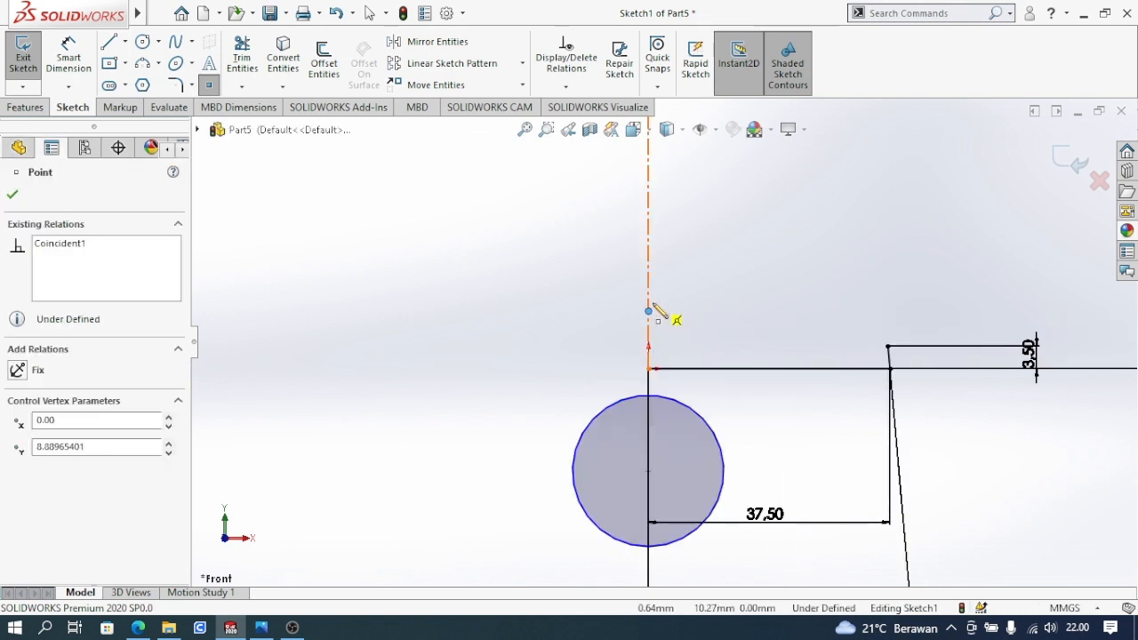
key(Escape)
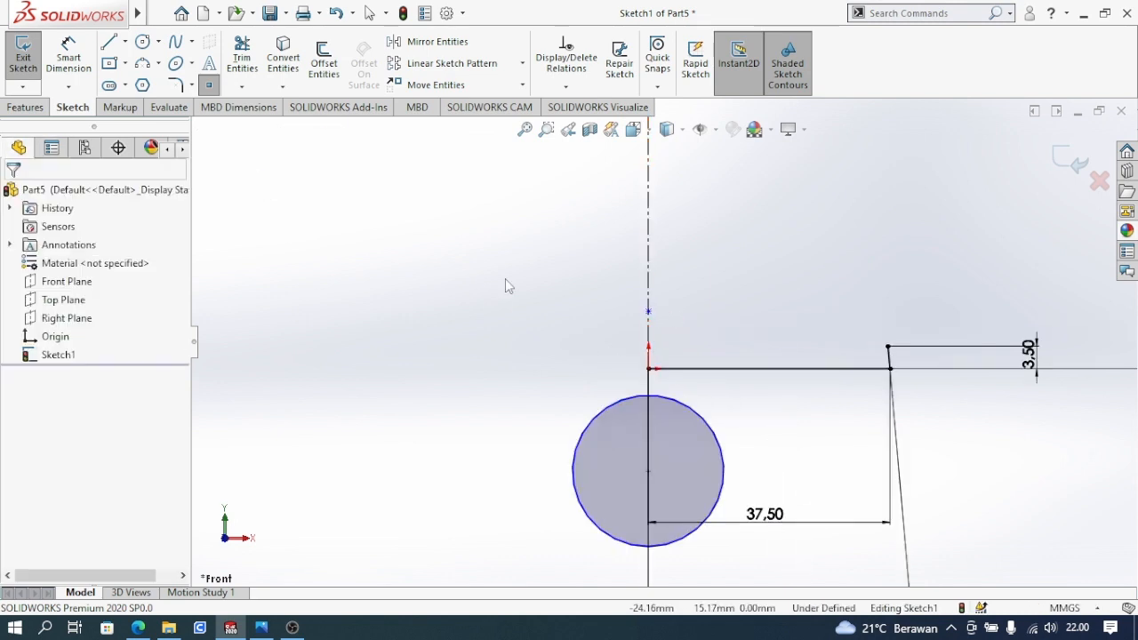
click(635, 397)
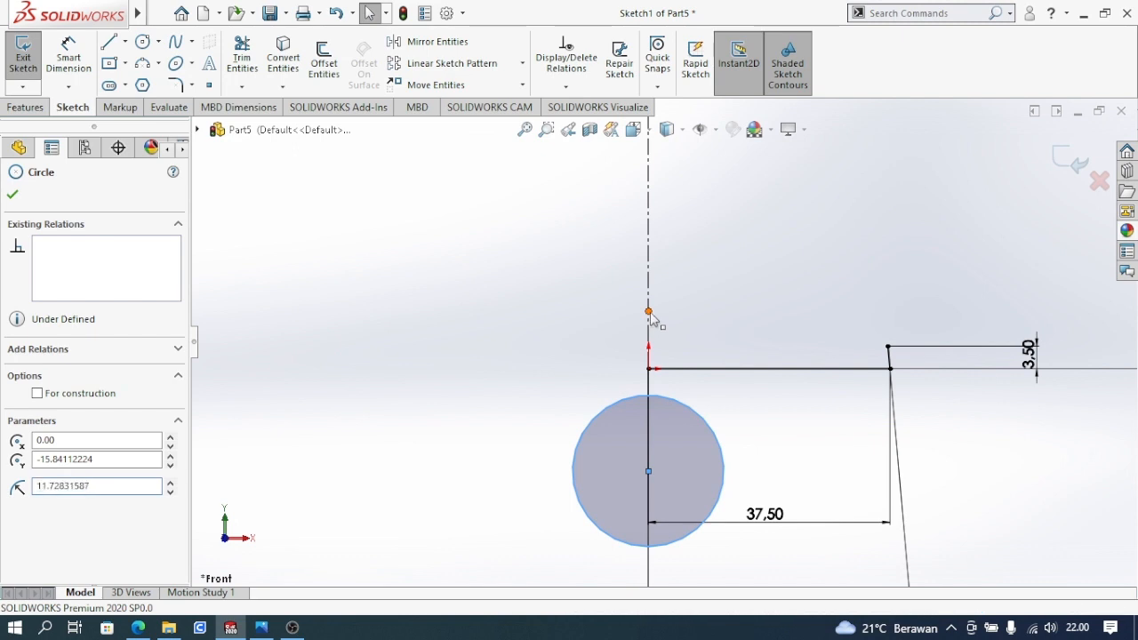
ctrl+click(649, 312)
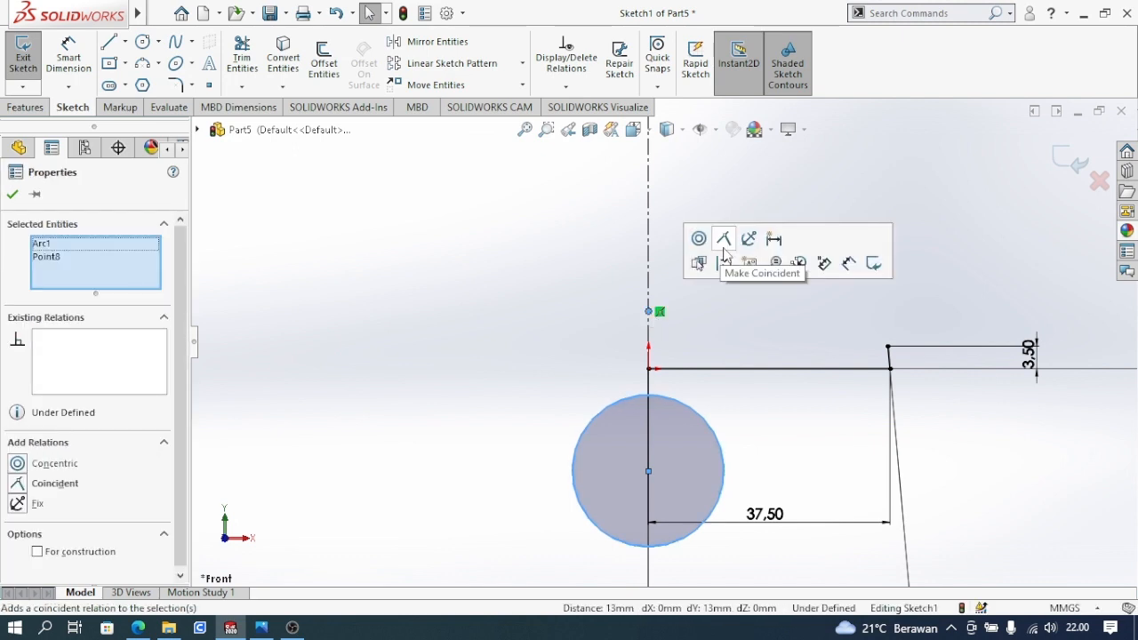
click(724, 244)
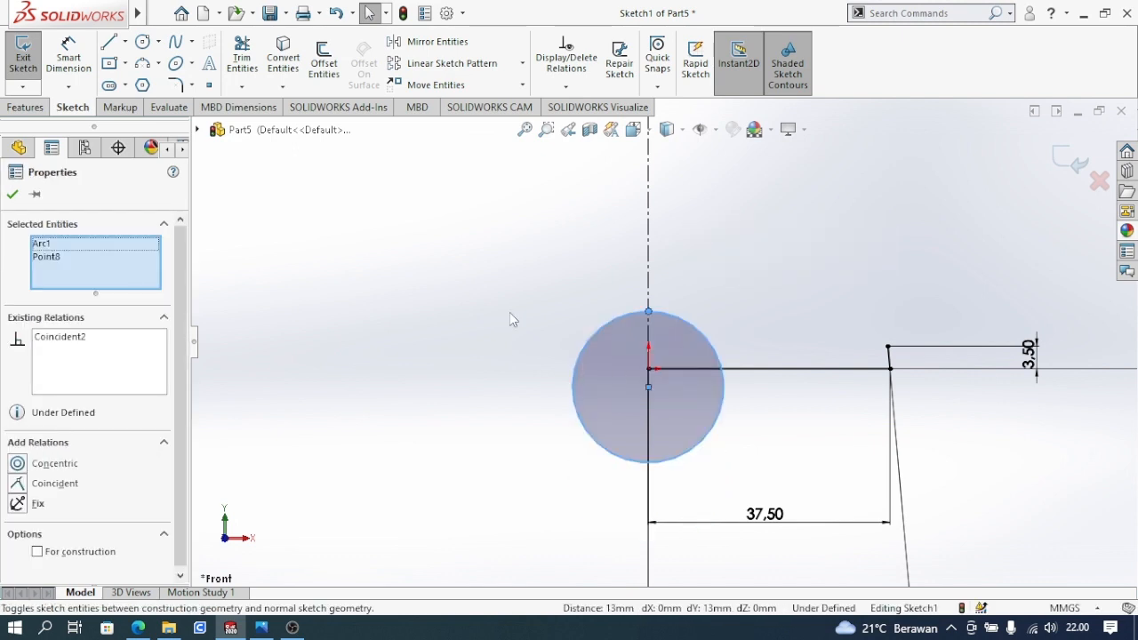
Step: Dimension the circle's diameter as 200 mm, matching the drawing's R100 recess arc
click(71, 65)
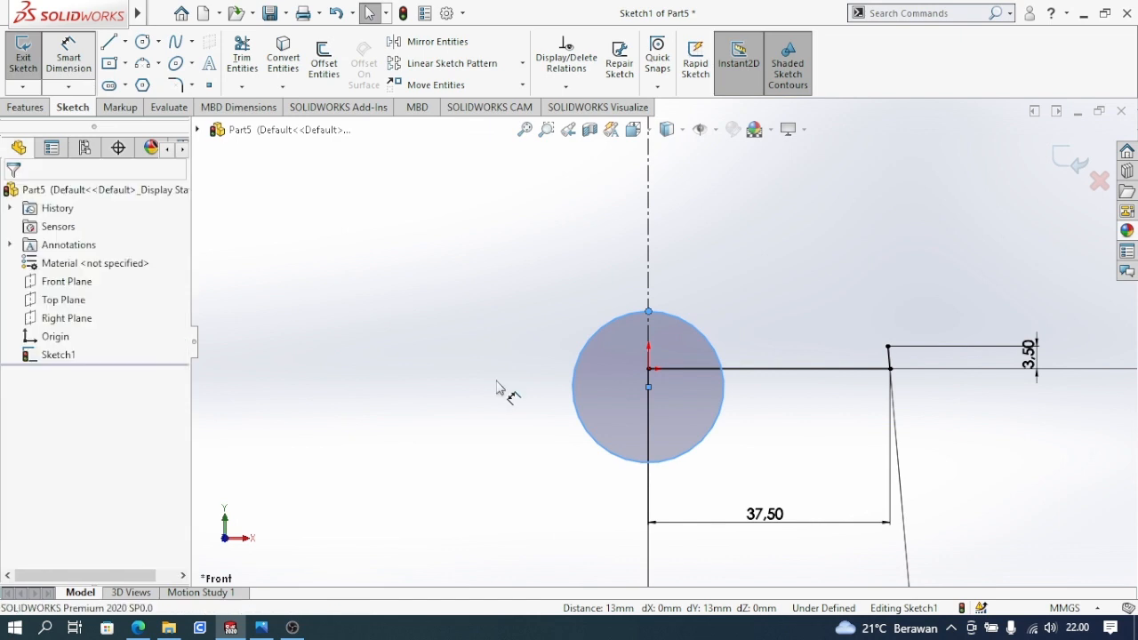
click(576, 434)
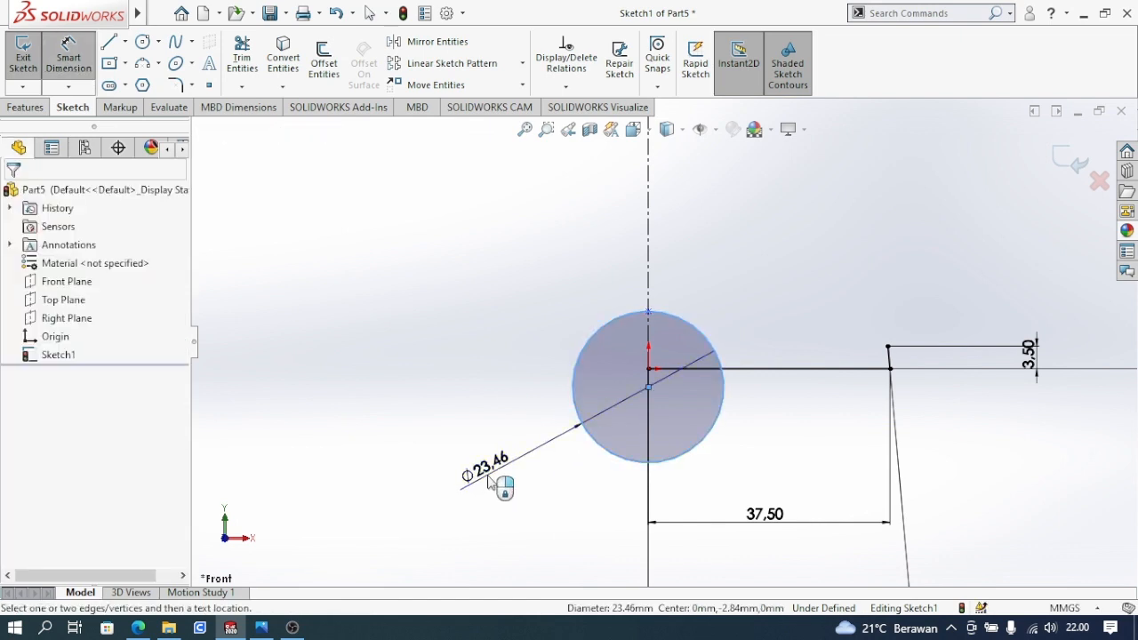
click(488, 480)
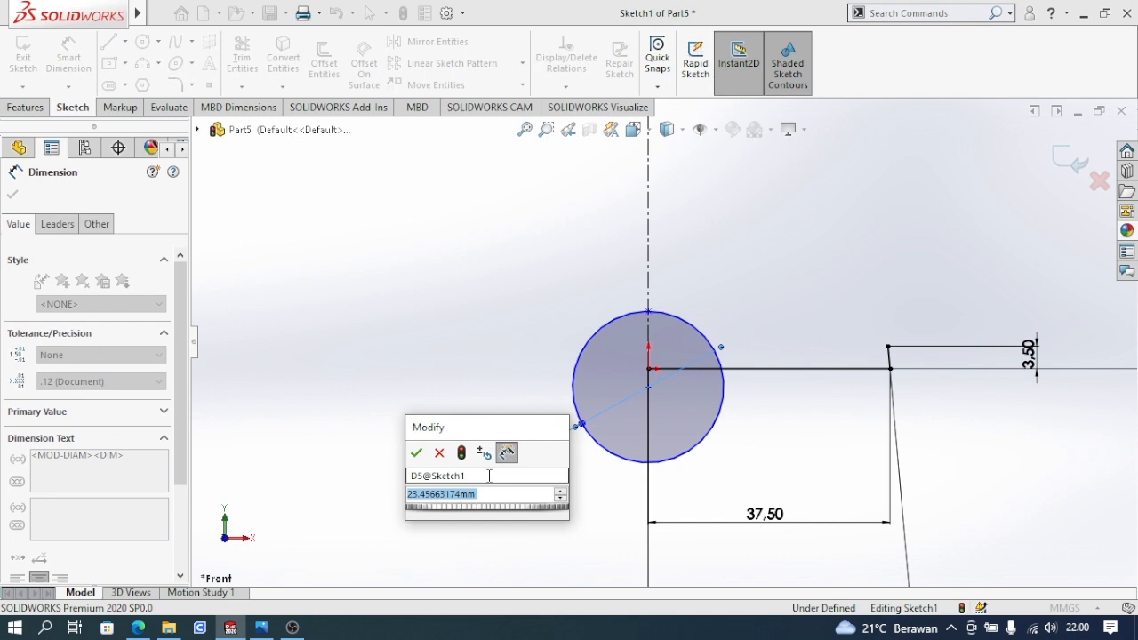
text(300)
key(Return)
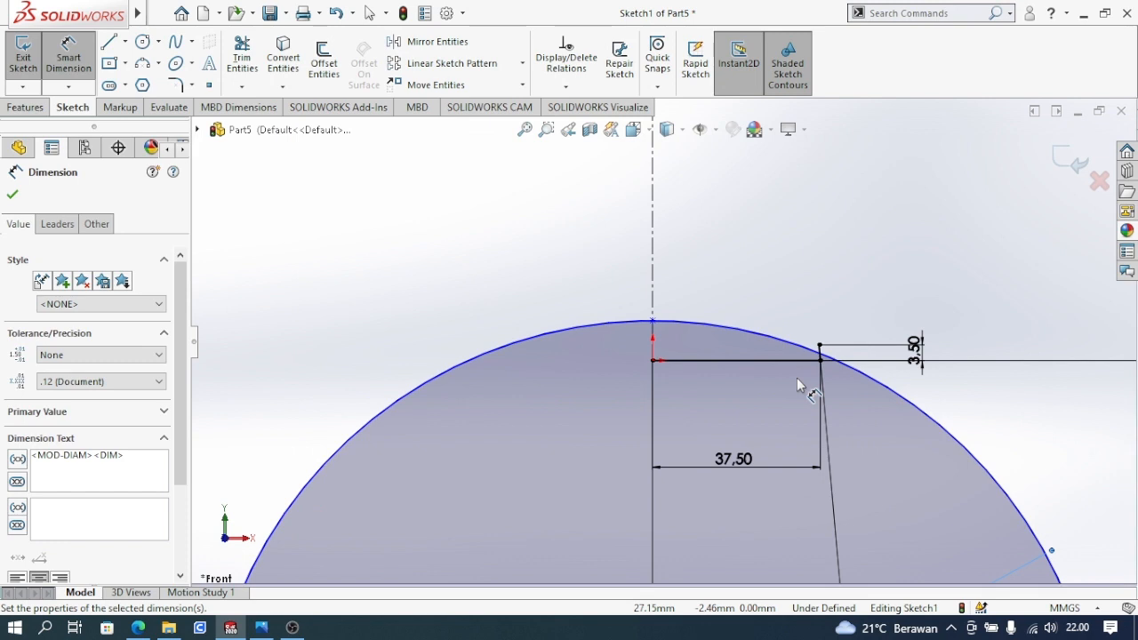
Step: Dimension the vertical distance between the origin and the point at the circle's top as 4 mm
scroll(638, 359, down, 1)
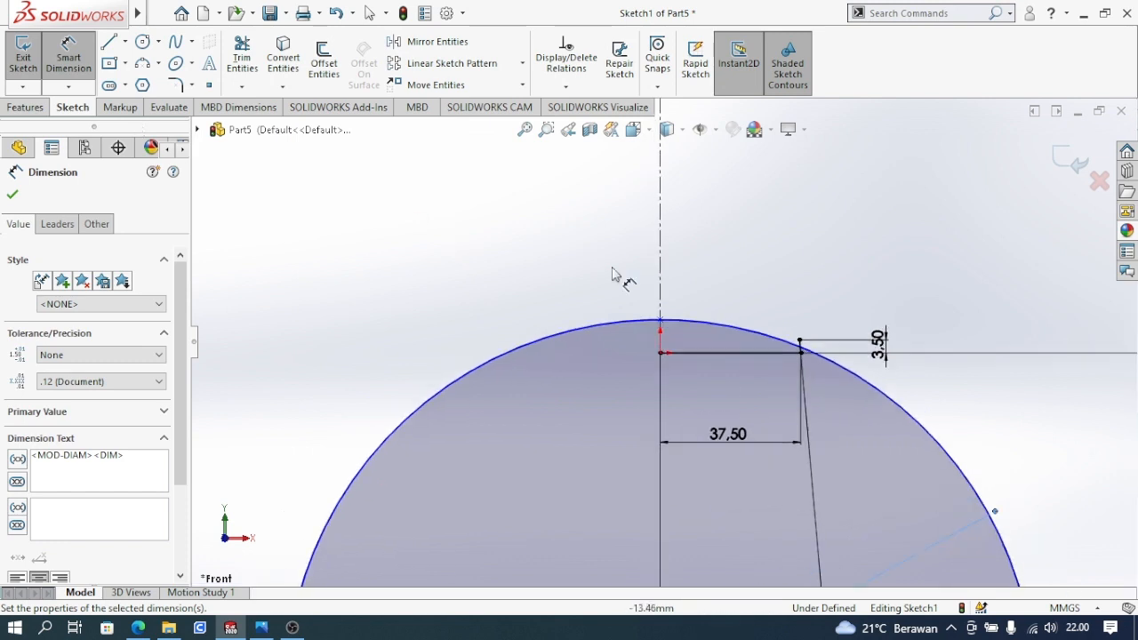
click(660, 353)
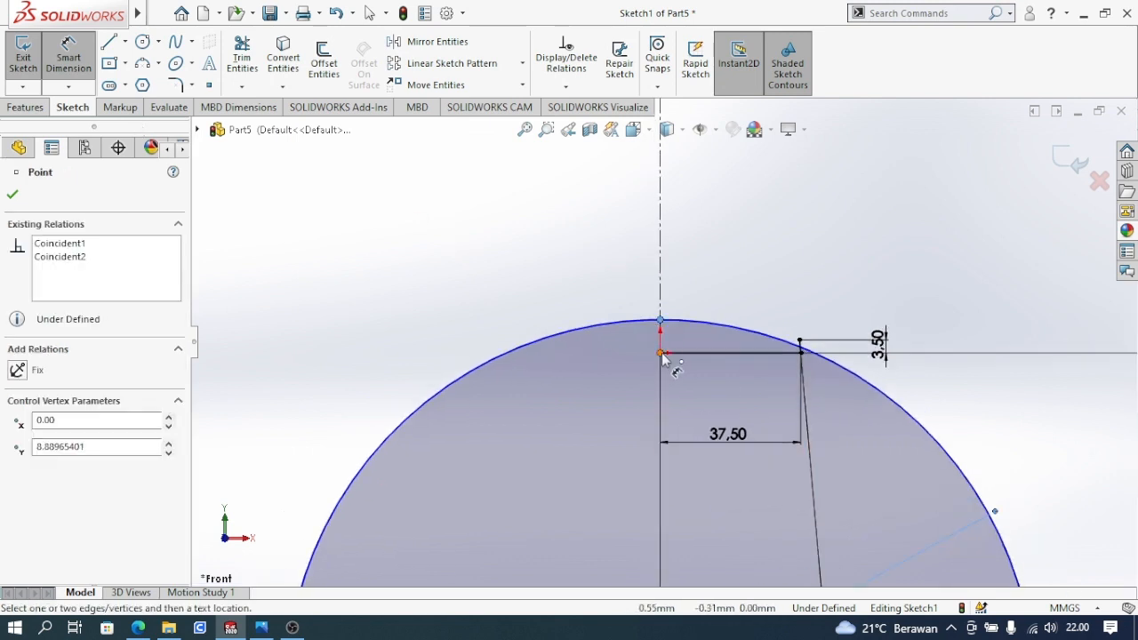
click(660, 320)
click(462, 335)
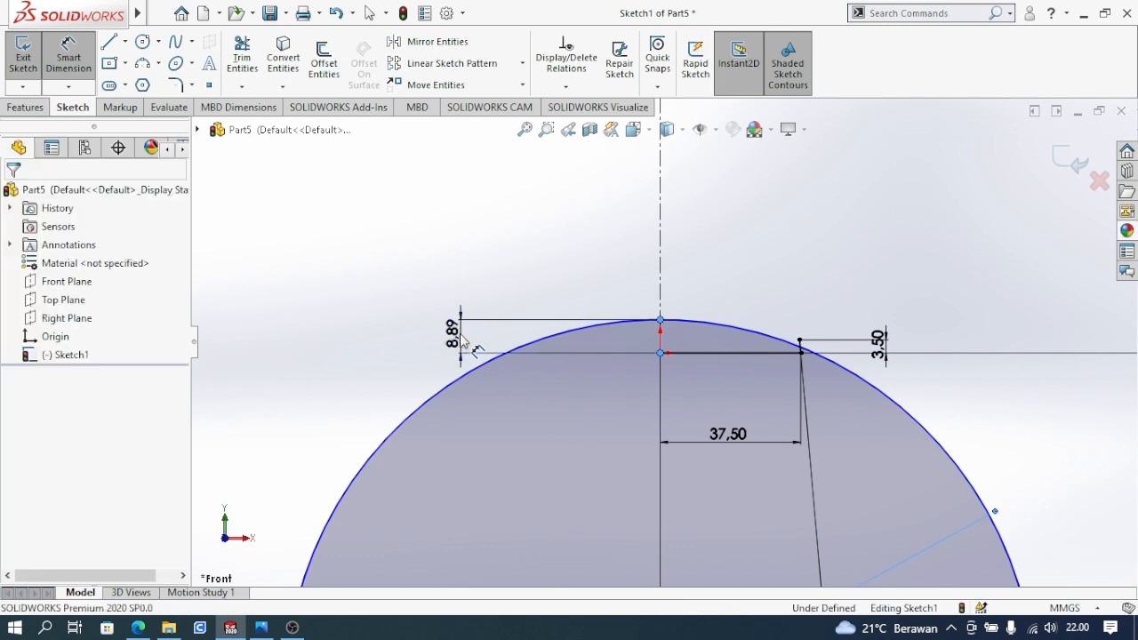
text(4)
key(Return)
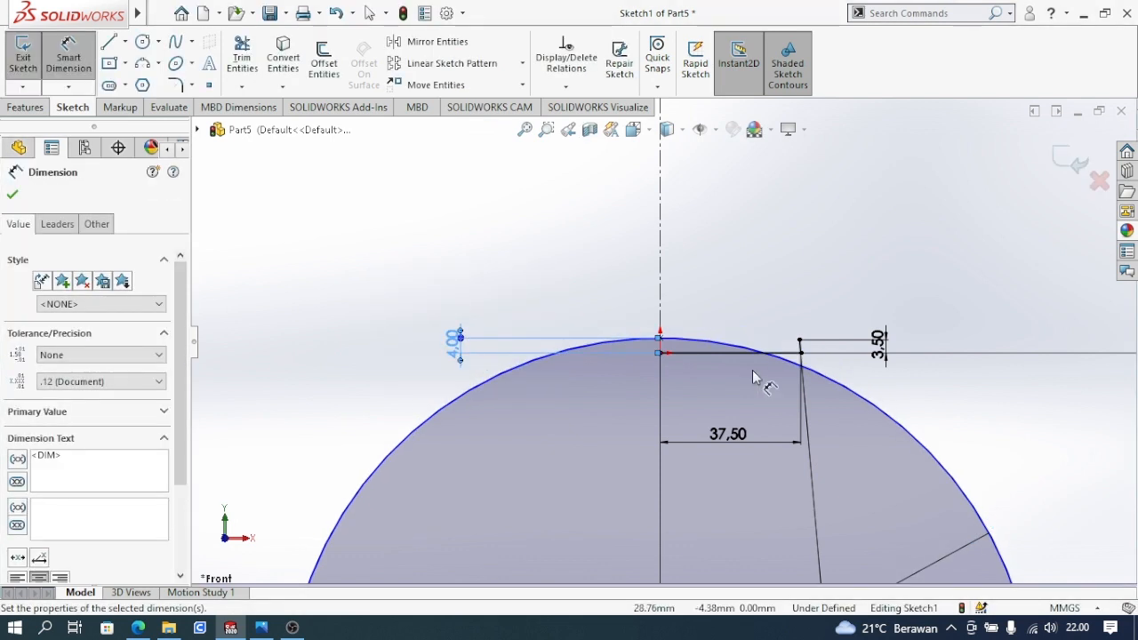
Step: Trim the circle to the arc between the centerline and the base line, and remove the base segment beneath it
scroll(752, 370, down, 4)
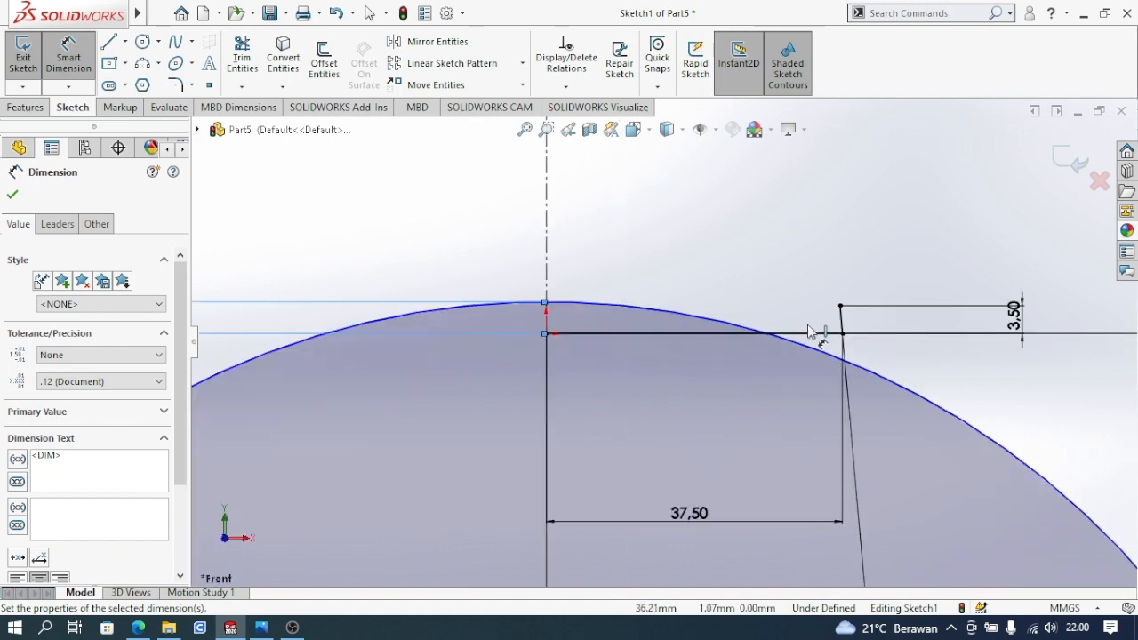
click(244, 58)
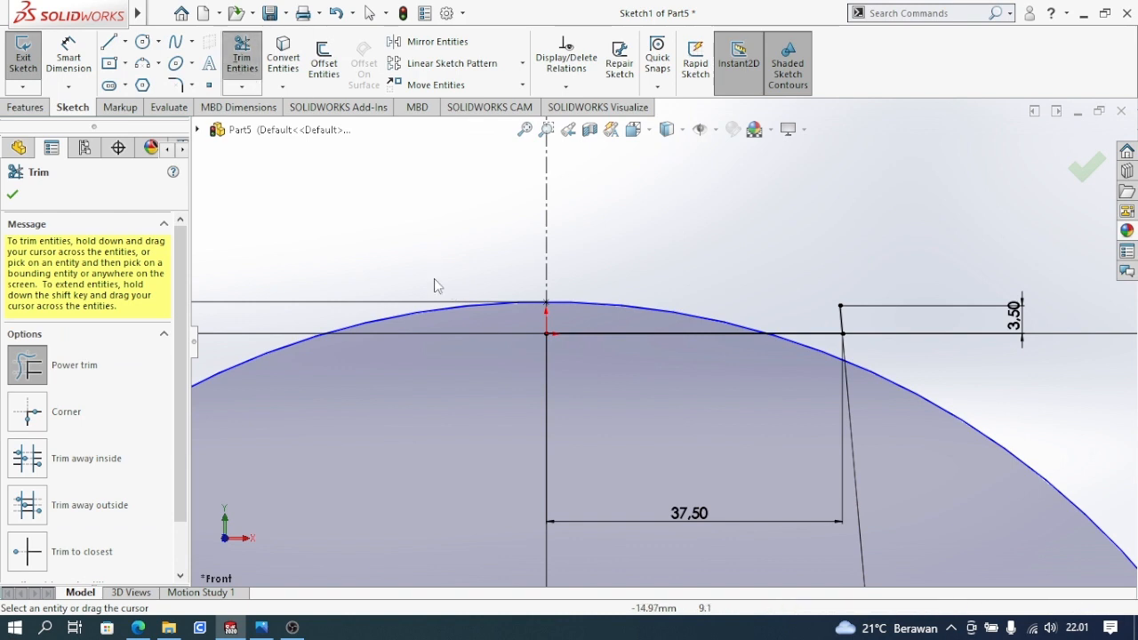
drag(434, 280, 445, 322)
drag(627, 361, 613, 326)
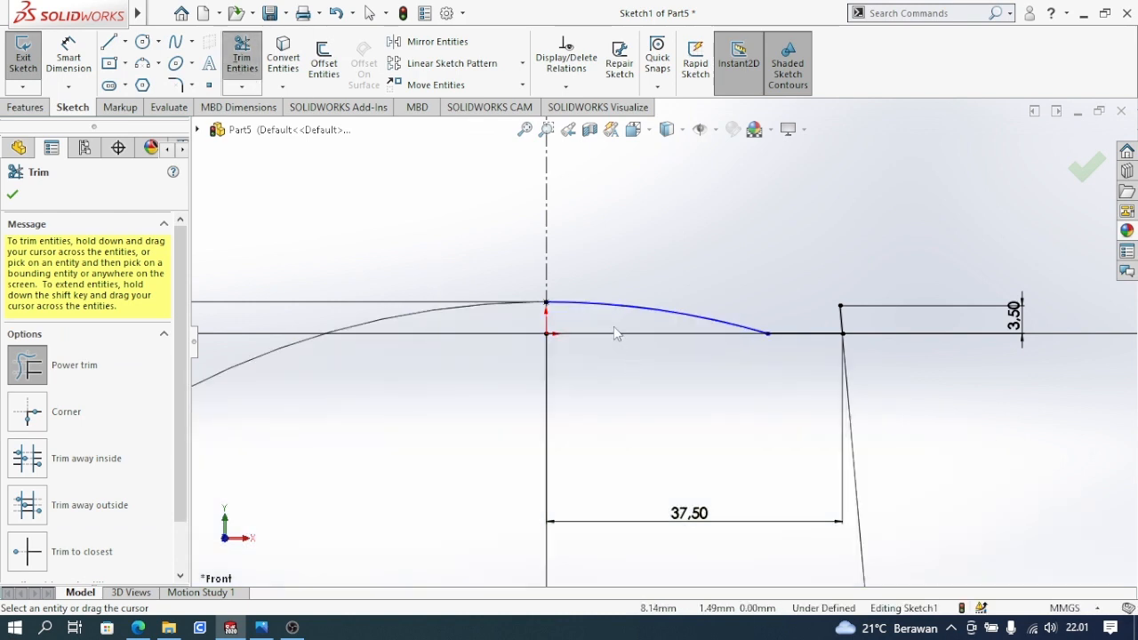
Step: Check the foot radii in the drawing and apply a 5 mm sketch fillet where the recess arc meets the base line
scroll(623, 374, down, 2)
click(252, 631)
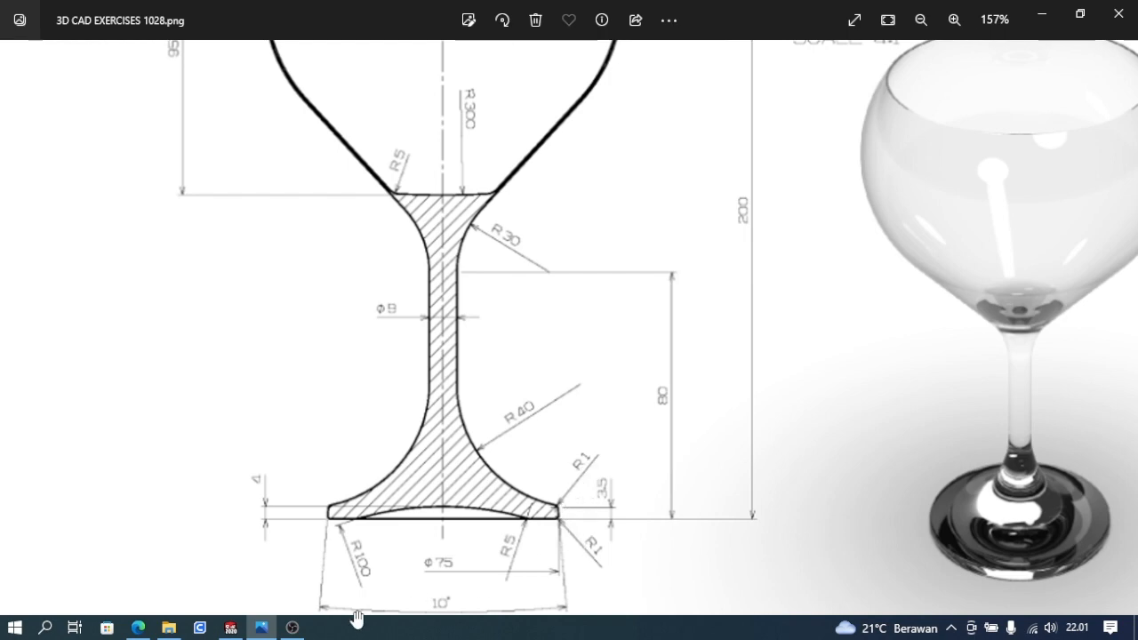
click(262, 628)
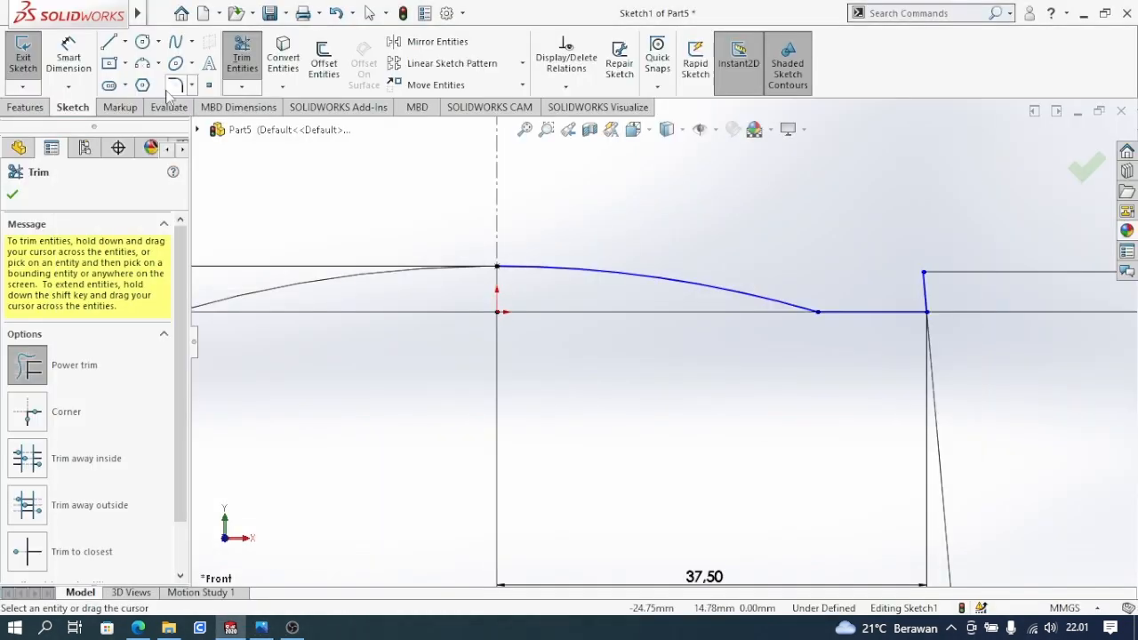
click(192, 85)
click(235, 175)
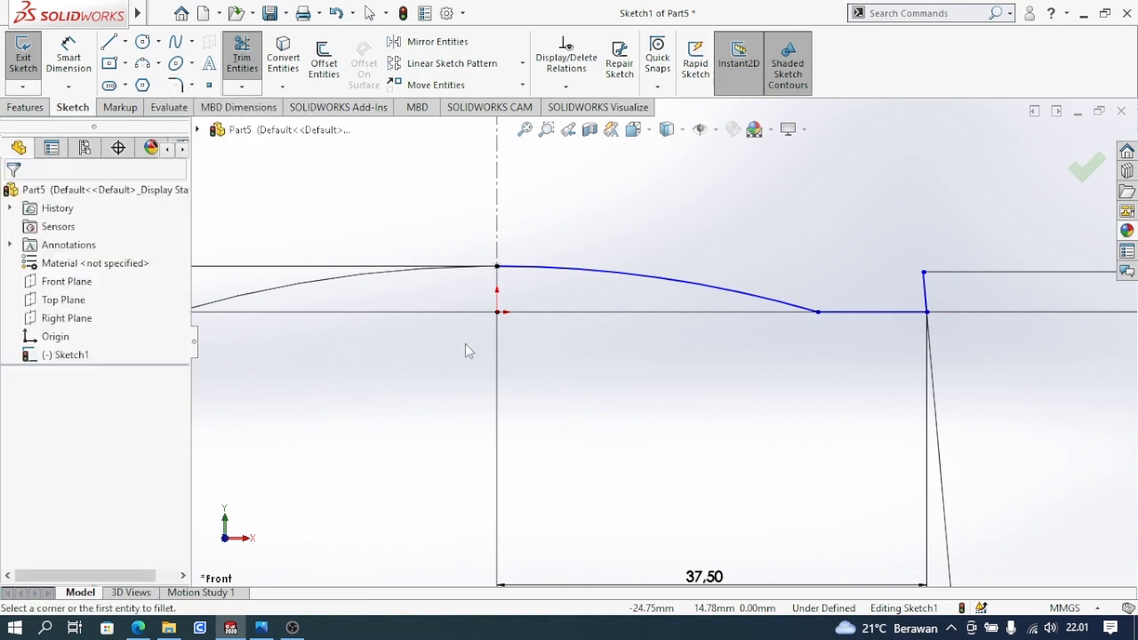
click(817, 313)
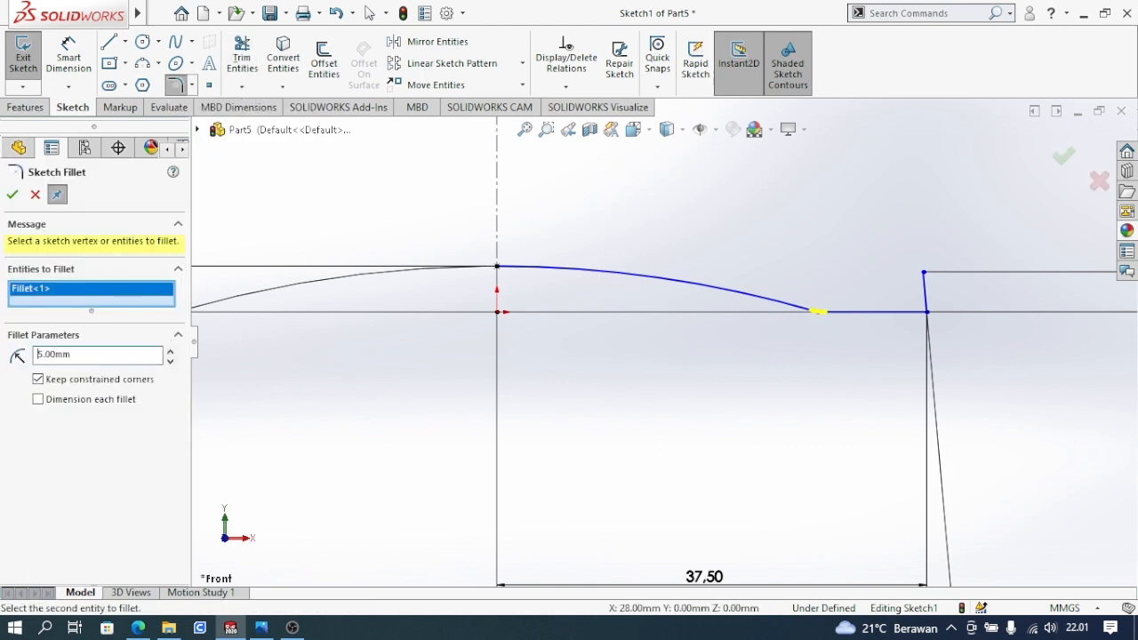
click(13, 194)
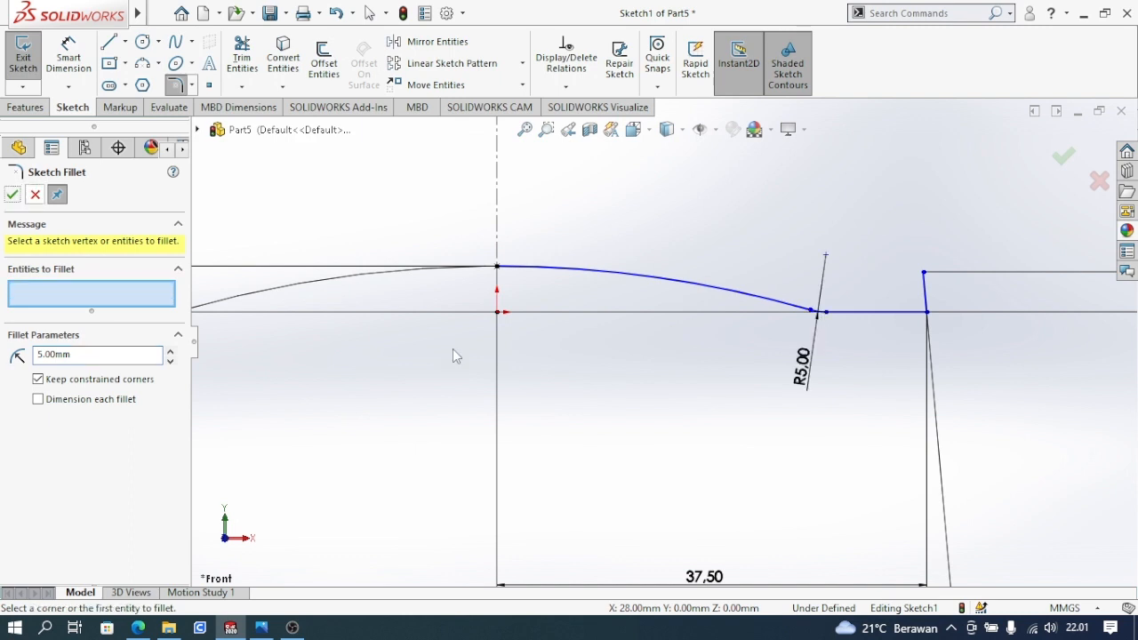
click(930, 317)
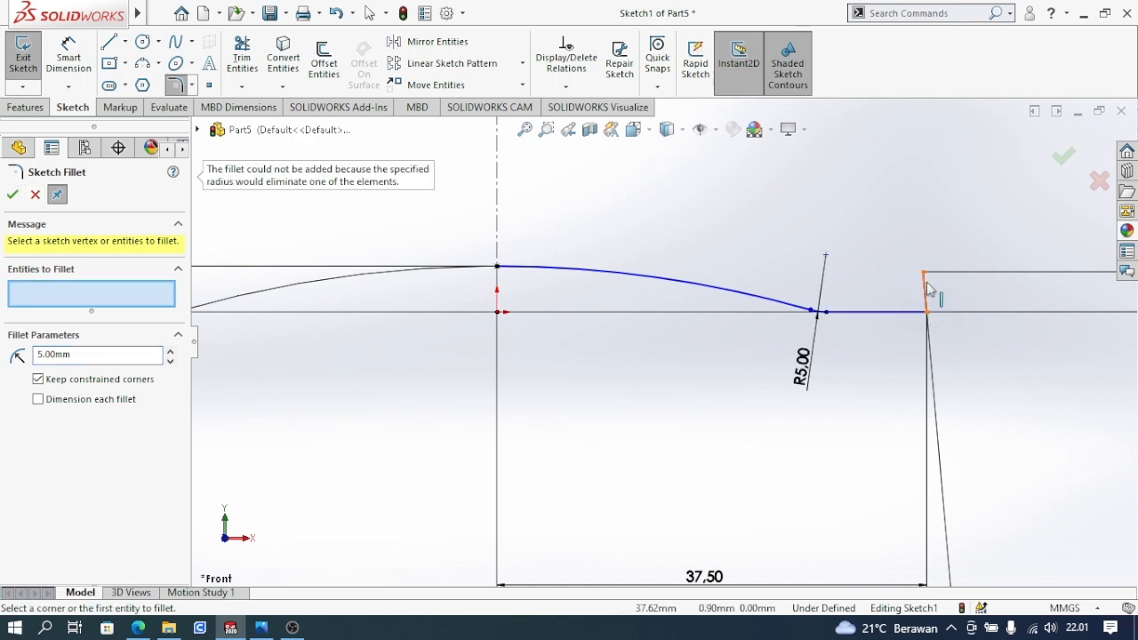
click(34, 194)
Step: Check the stem and foot dimensions in the exercise drawing, then return to the sketch
scroll(849, 327, up, 2)
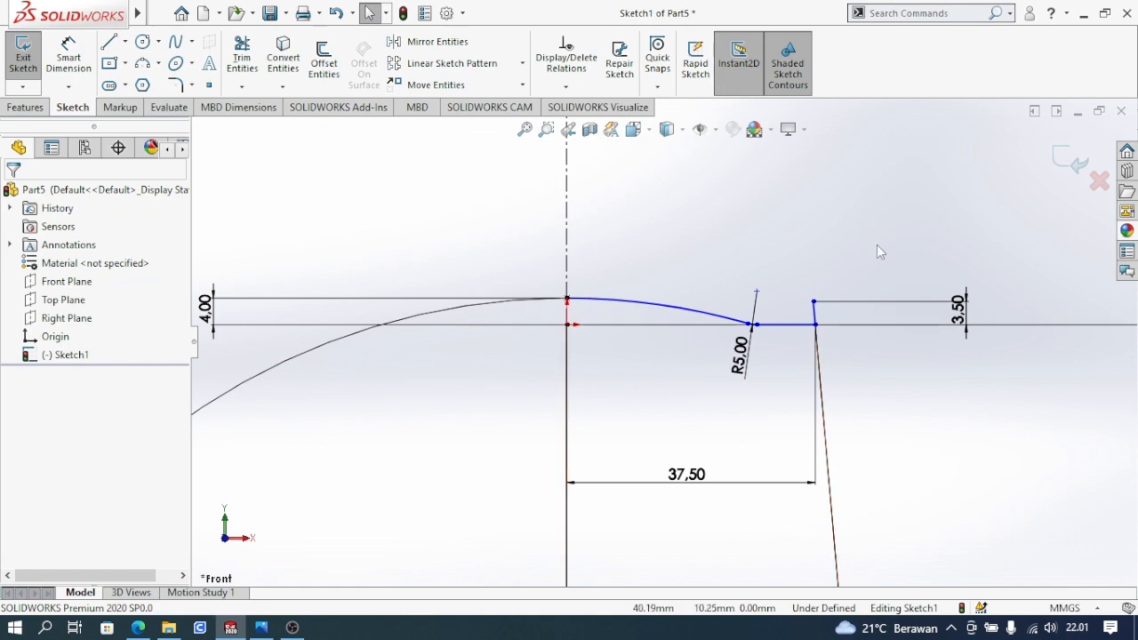
click(262, 628)
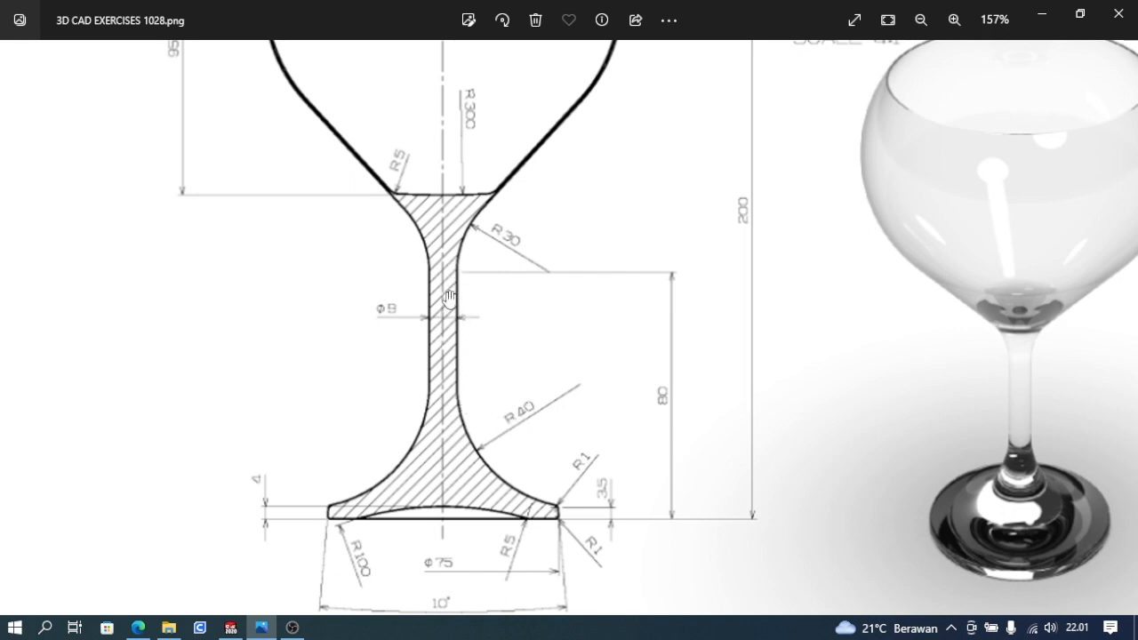
click(259, 629)
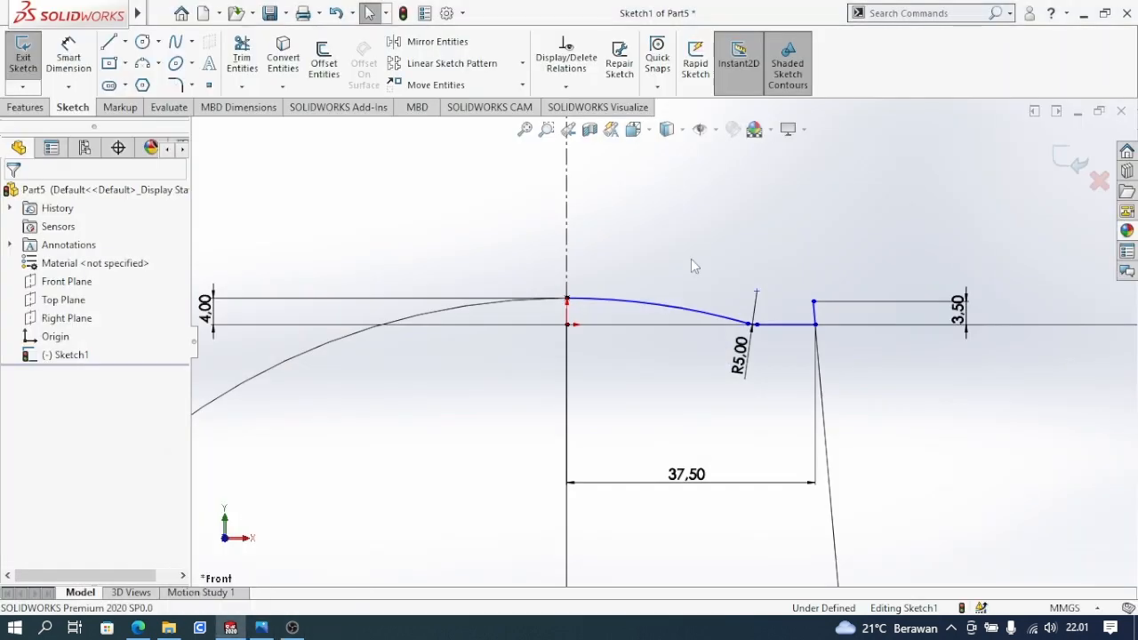
scroll(672, 260, up, 4)
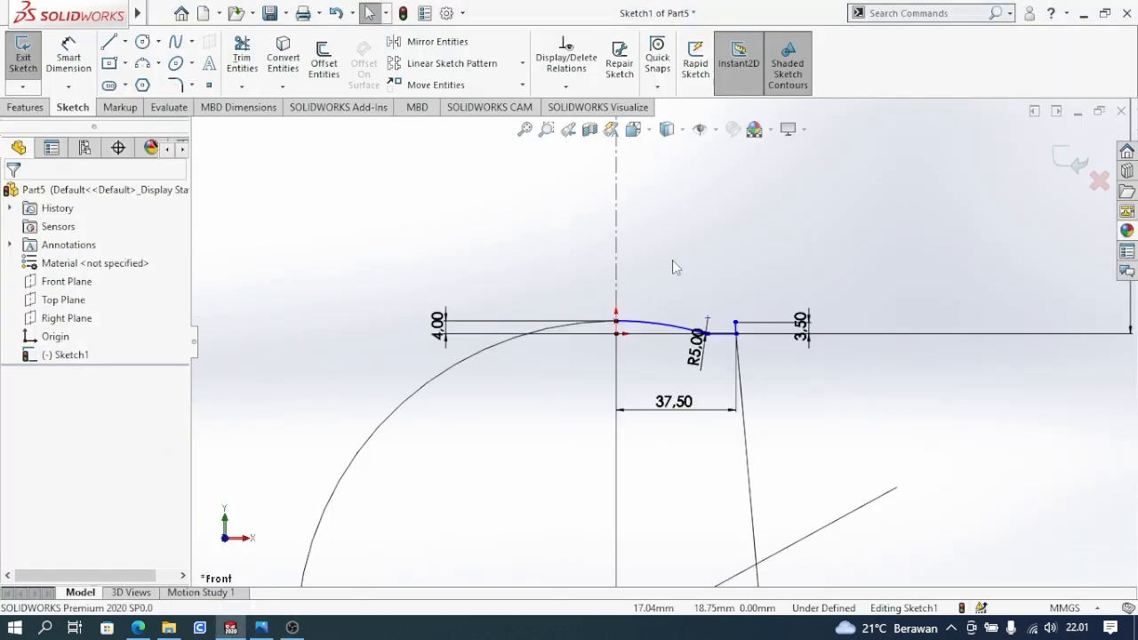
click(143, 64)
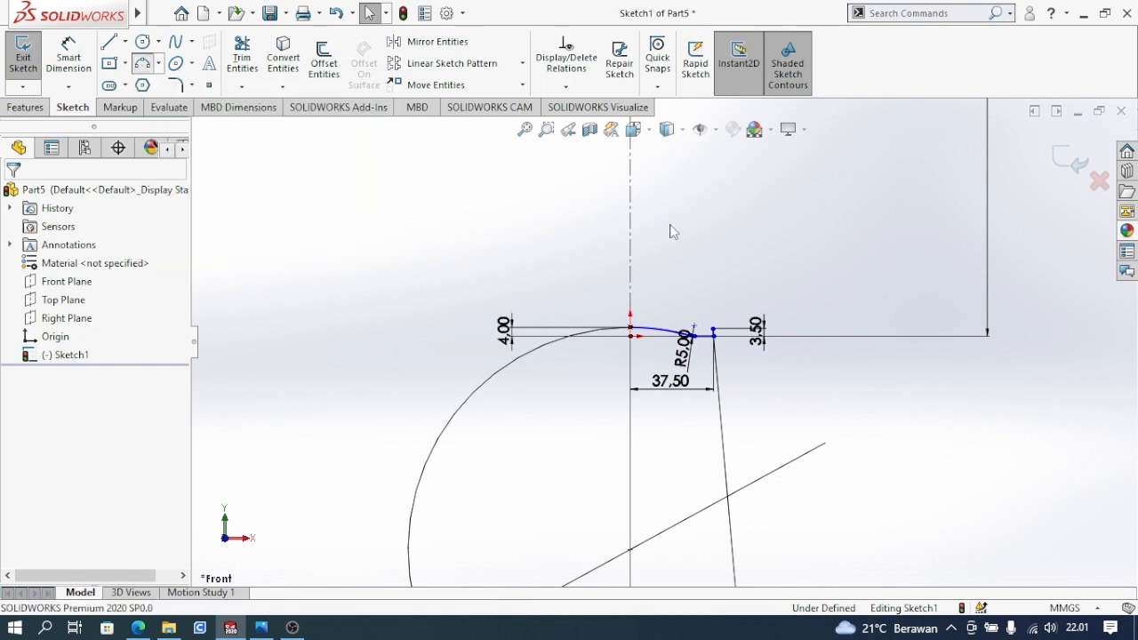
click(713, 335)
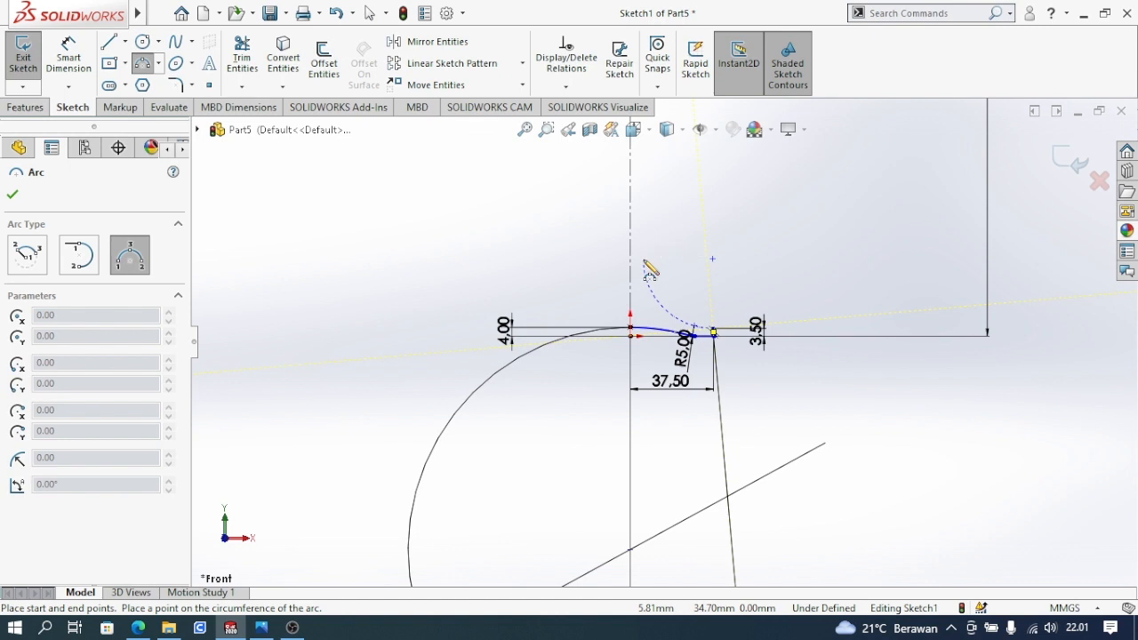
scroll(646, 267, down, 2)
click(645, 271)
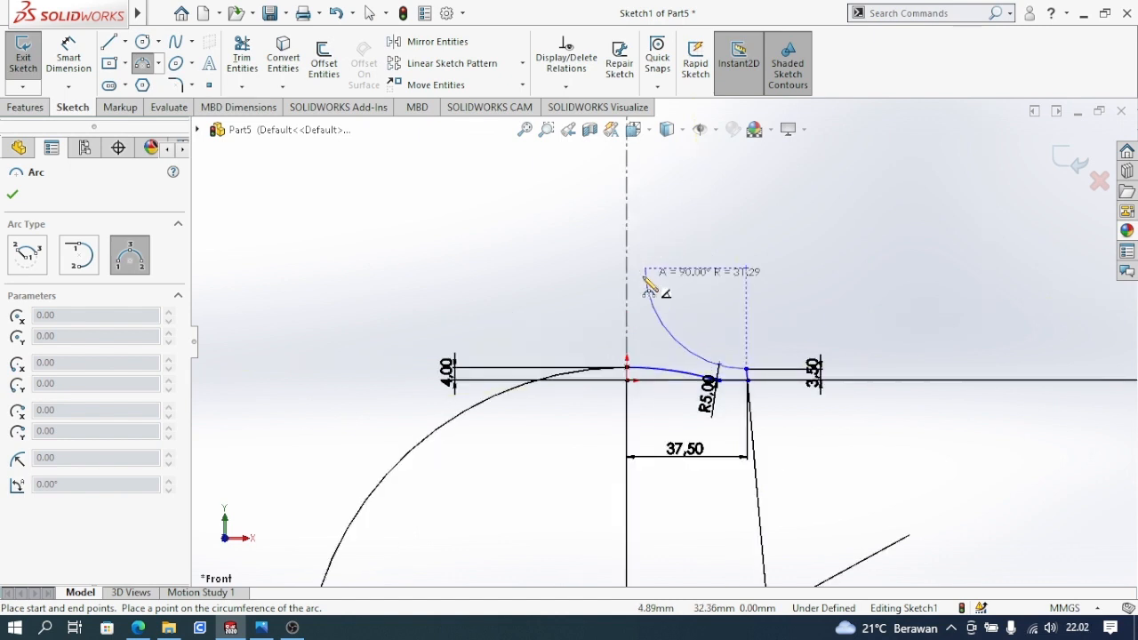
key(Escape)
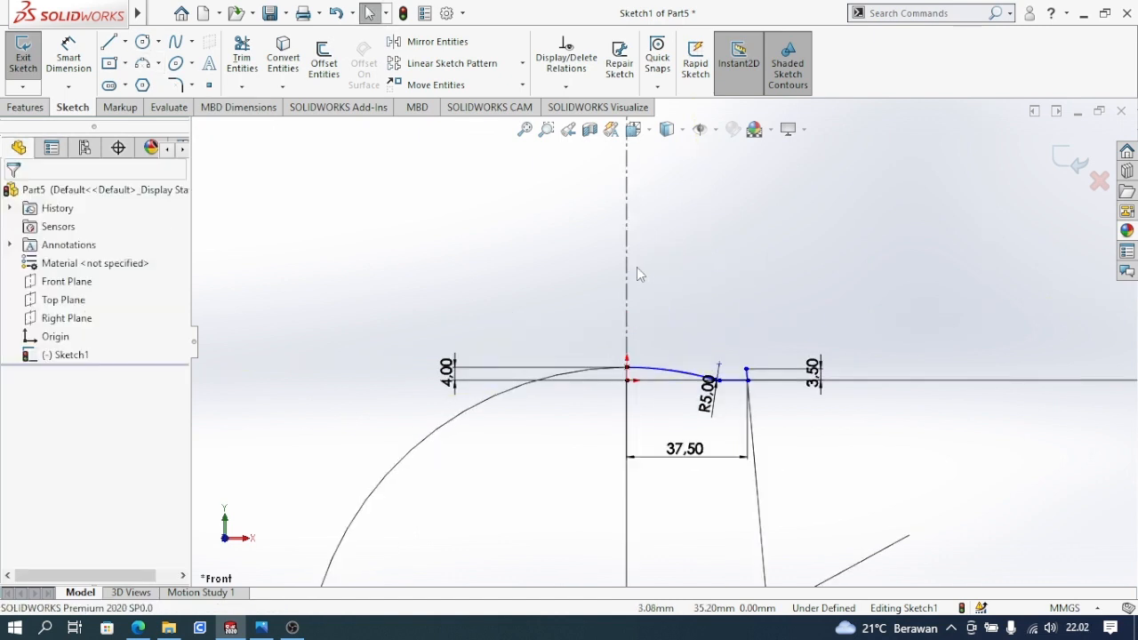
Step: Sketch a three-point arc of about 26 mm radius from the upper end of the foot's rim line up toward the centerline
click(141, 65)
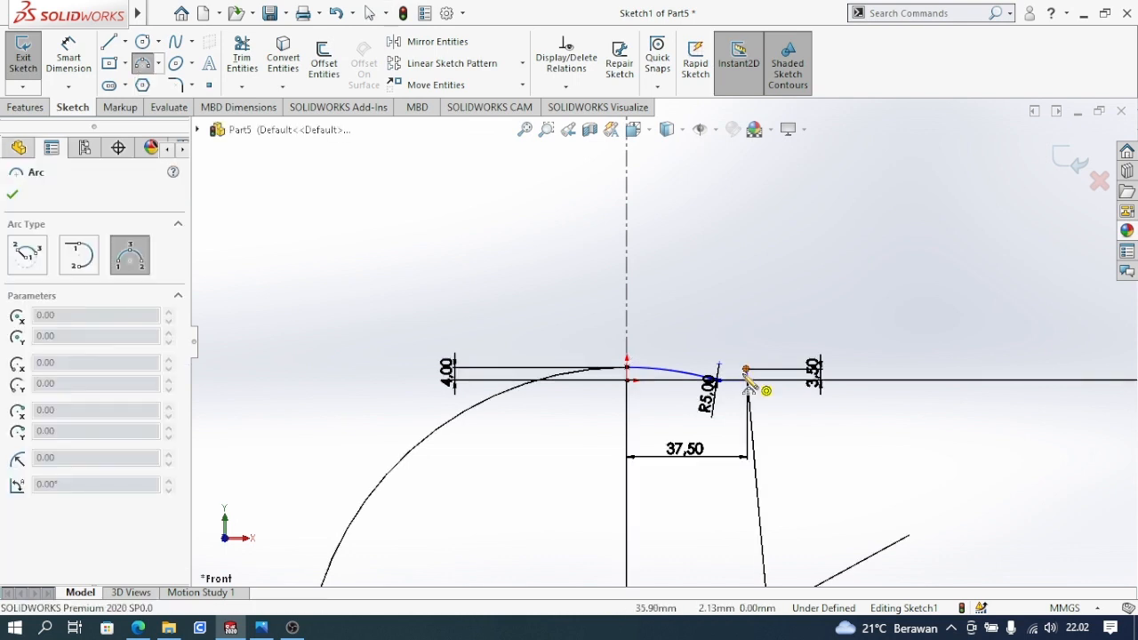
click(747, 372)
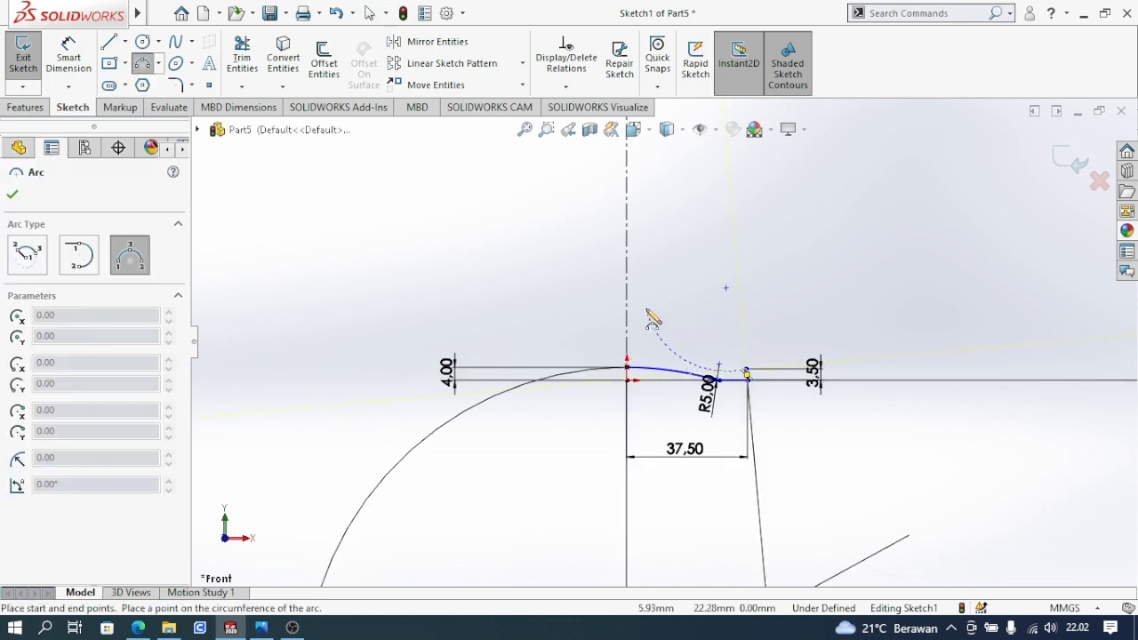
click(647, 309)
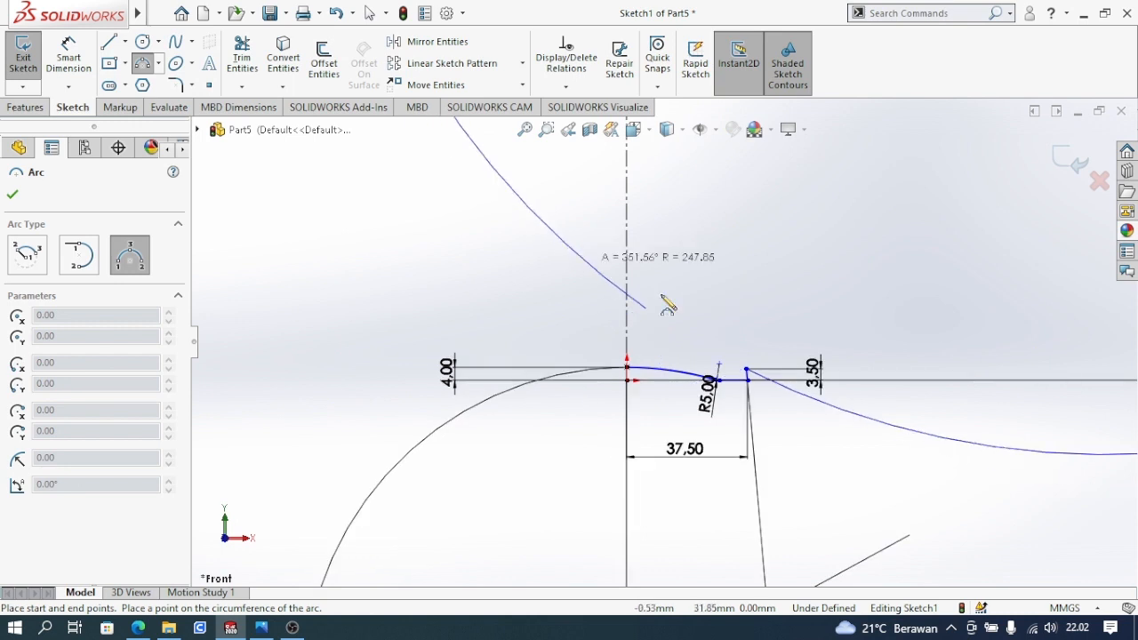
click(658, 333)
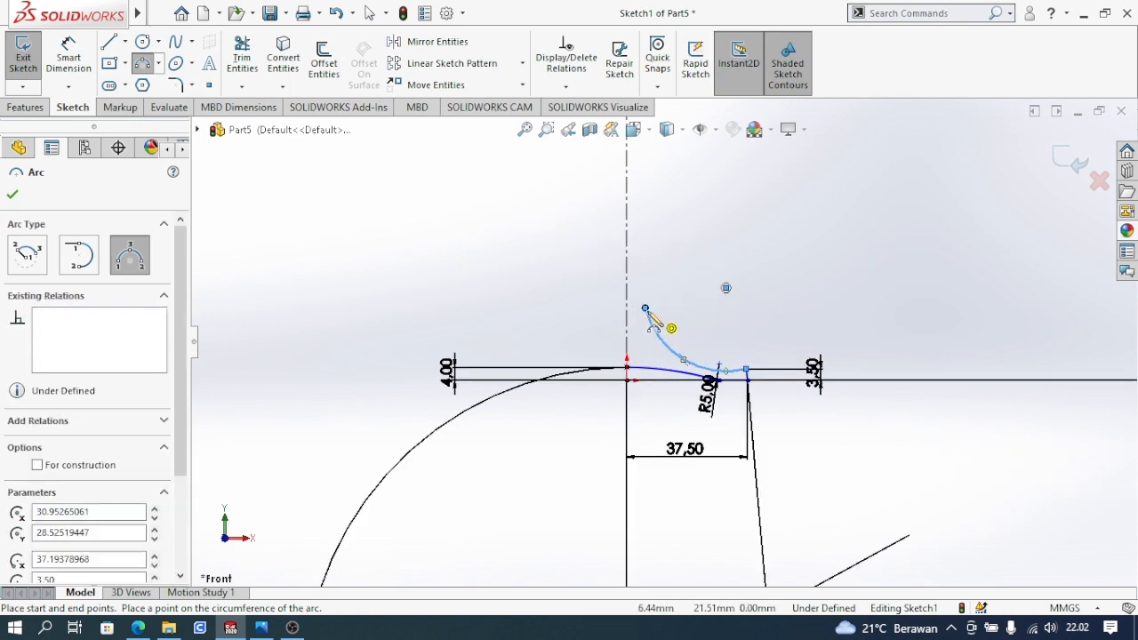
Step: Draw a vertical stem line from the arc's upper end to about 70 mm above the base
click(109, 42)
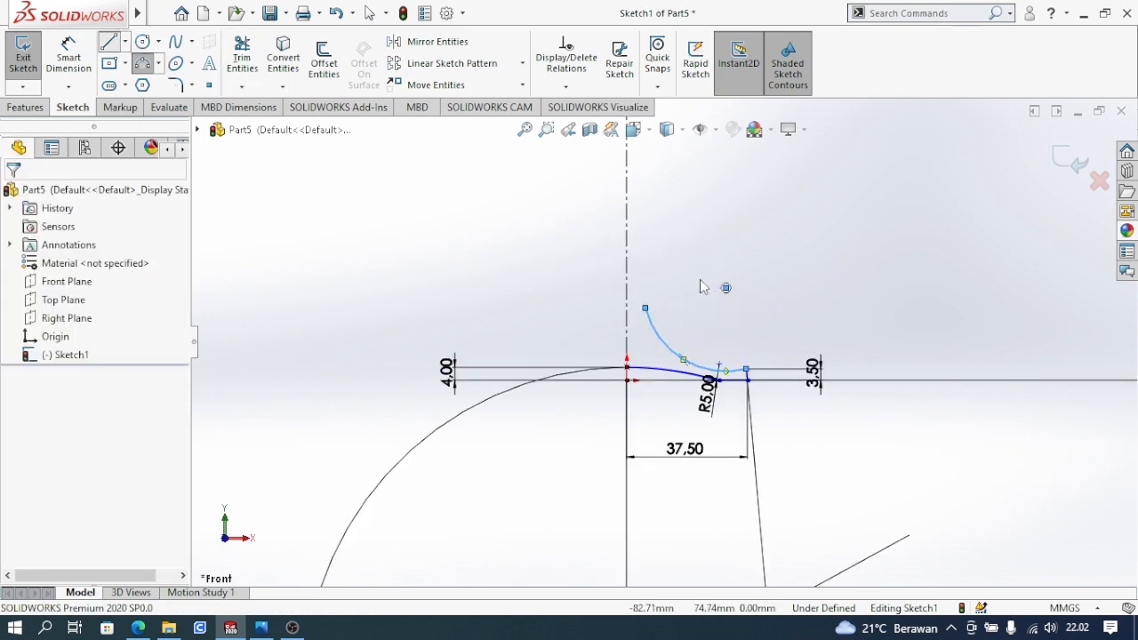
click(646, 310)
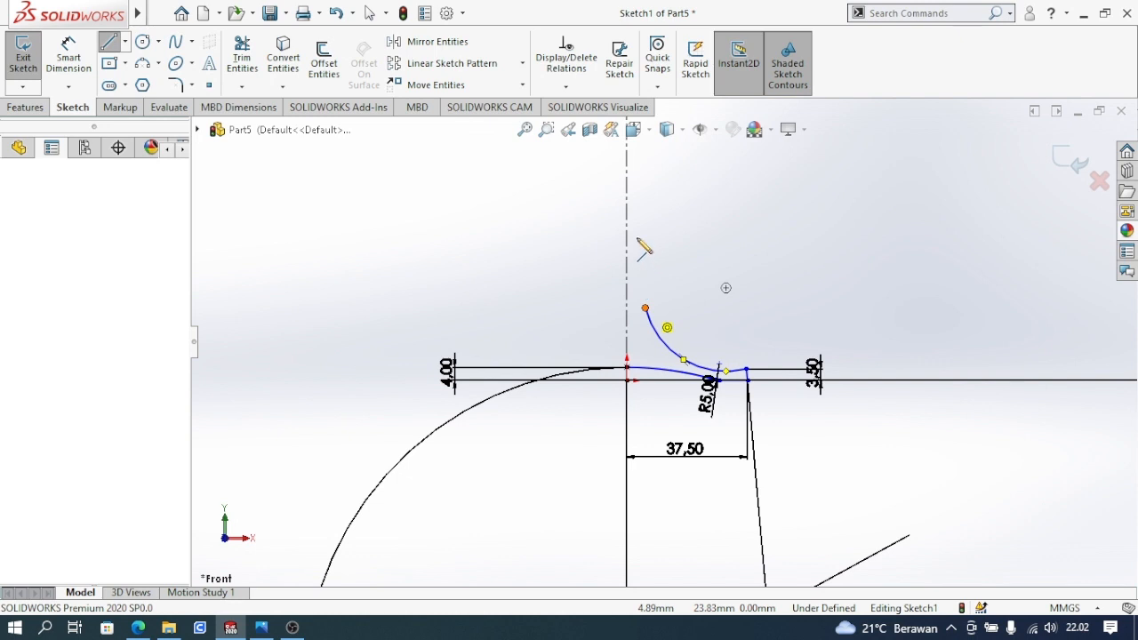
click(646, 153)
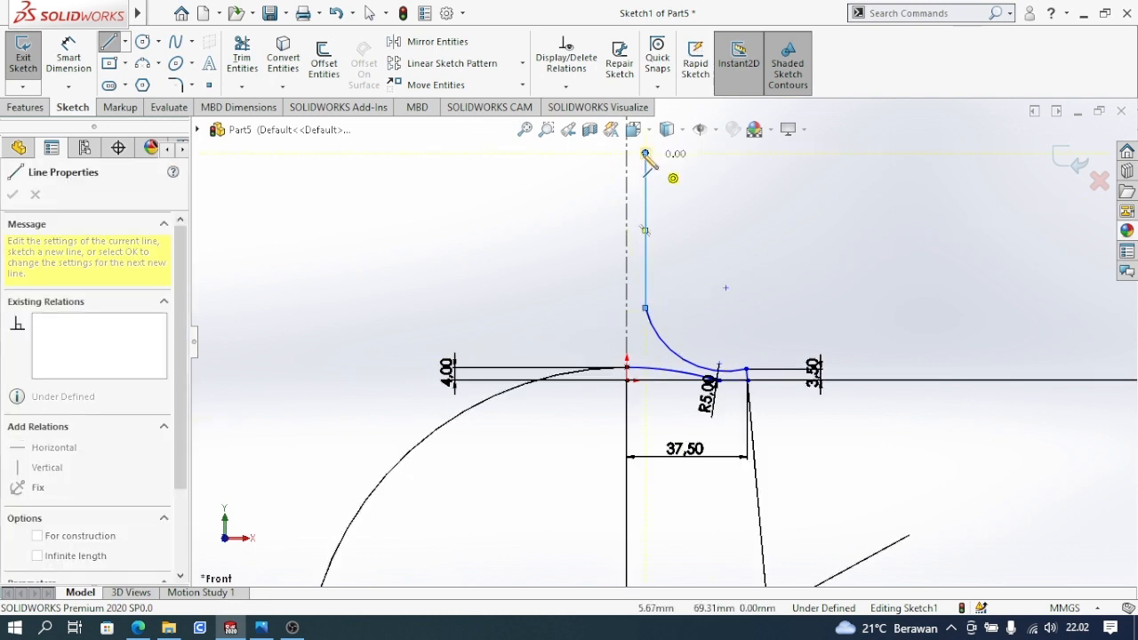
Step: Dimension the vertical distance from the foot's outer base corner to the stem line's top end as 80 mm
click(68, 58)
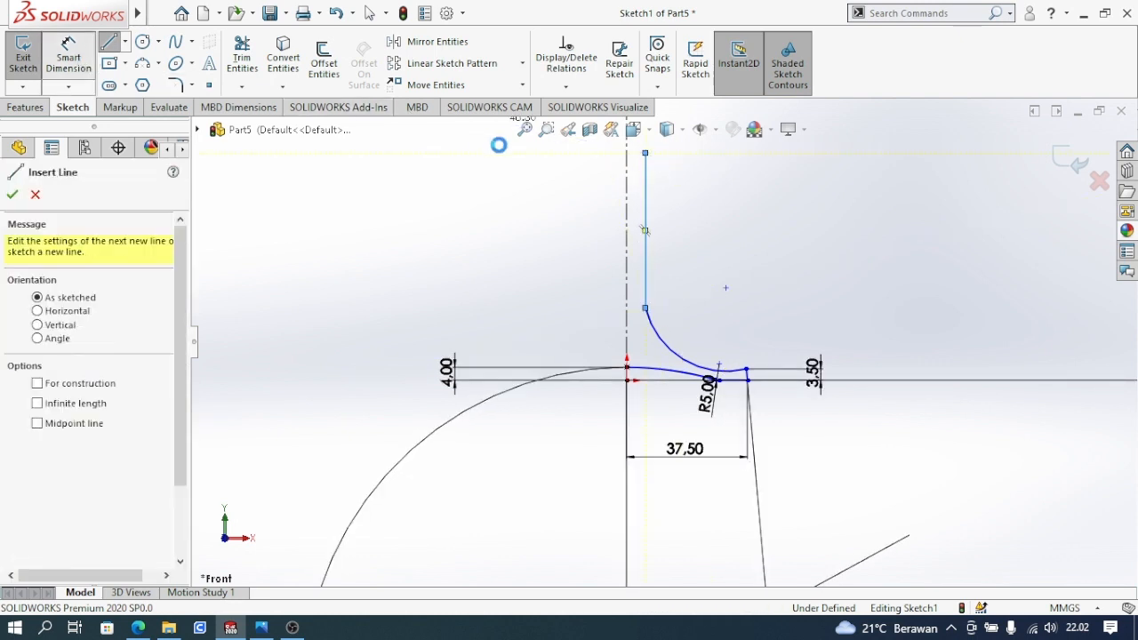
click(647, 155)
click(747, 381)
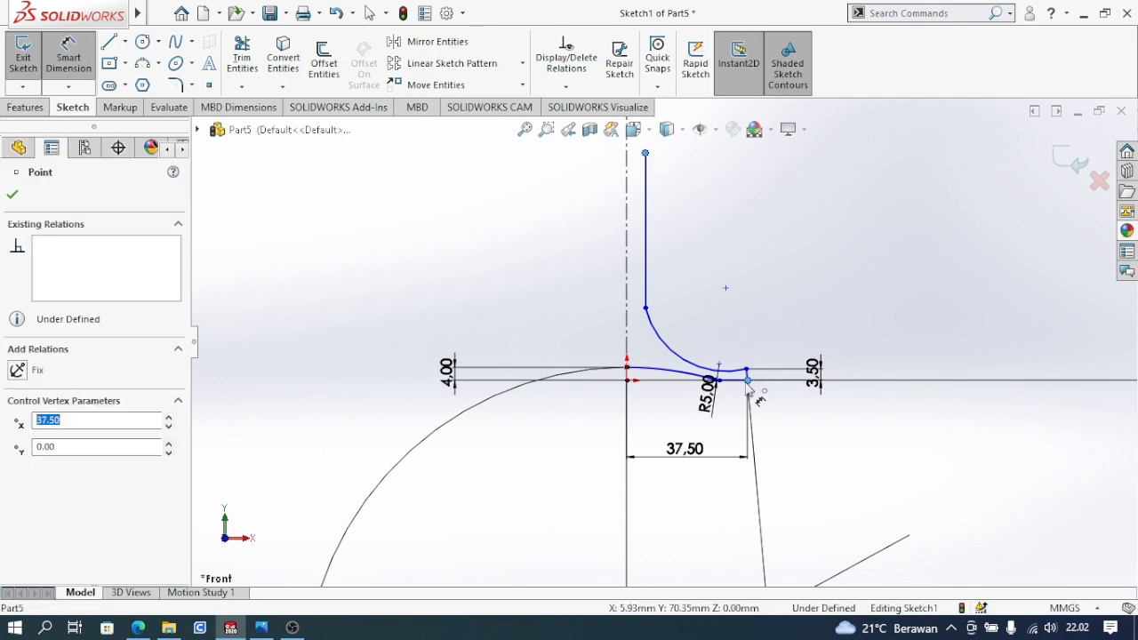
click(937, 313)
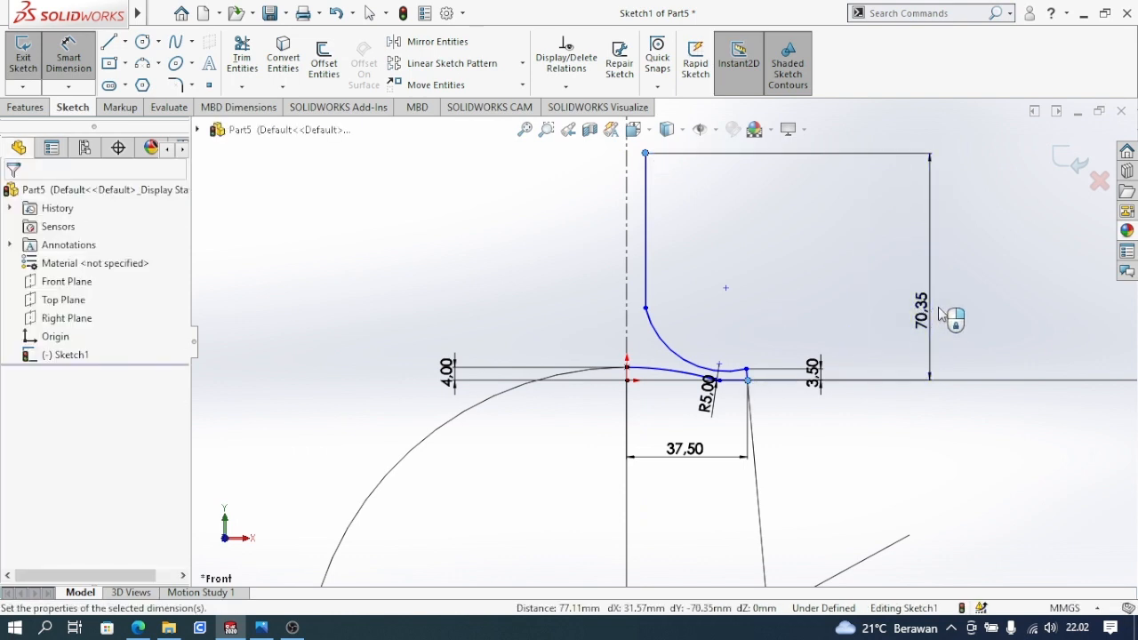
key(Return)
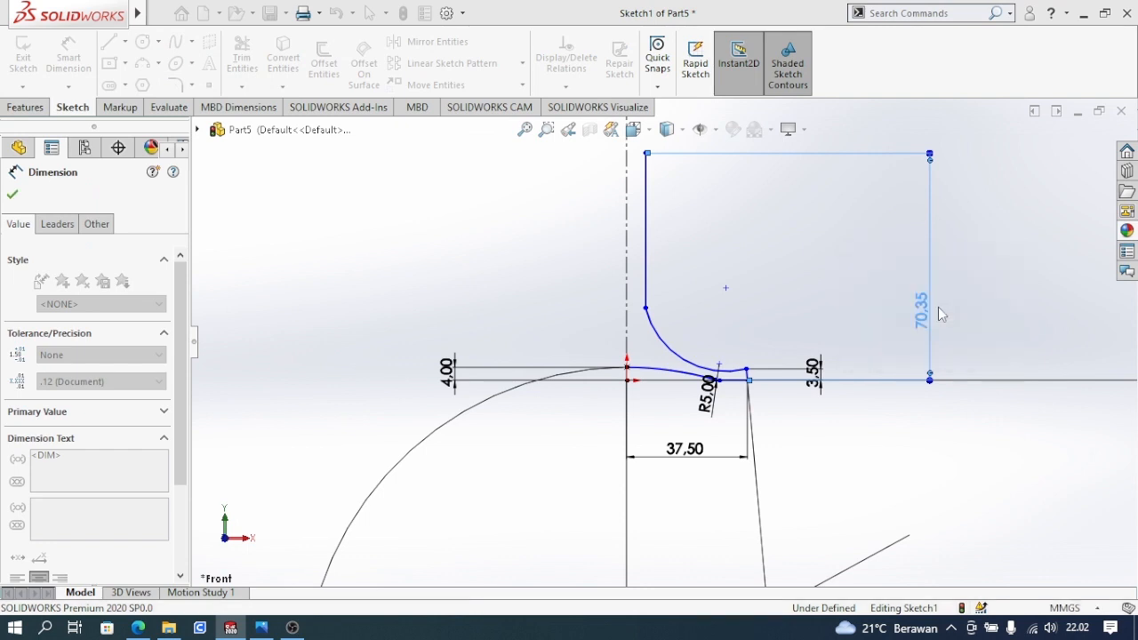
Step: Dimension the radius of the arc between the foot rim and the stem line as 40 mm
scroll(859, 370, down, 2)
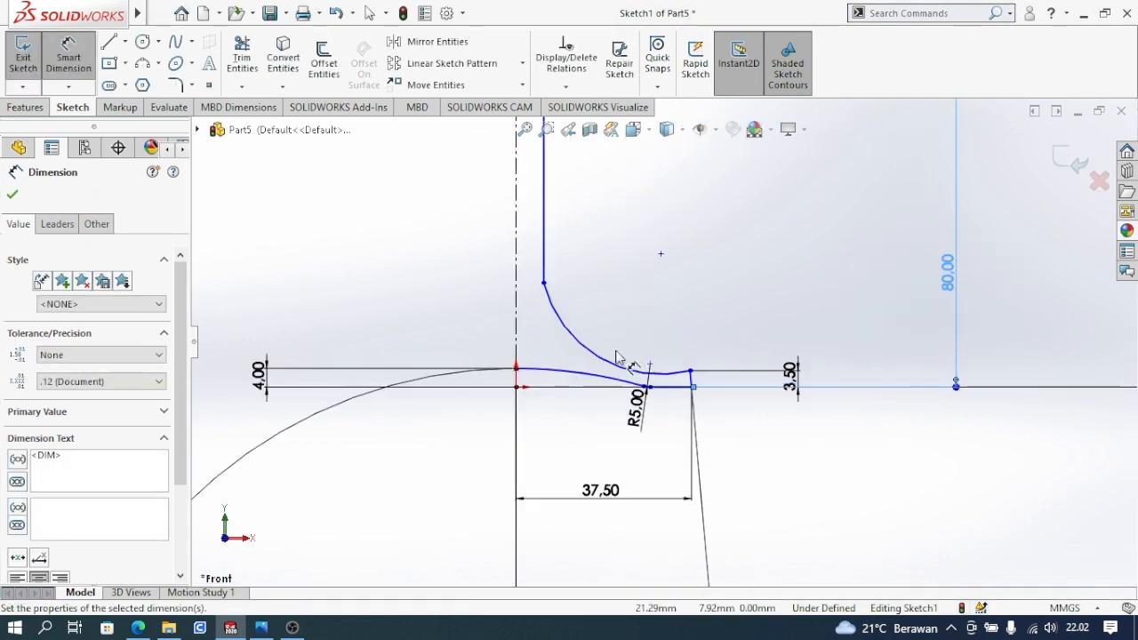
click(607, 358)
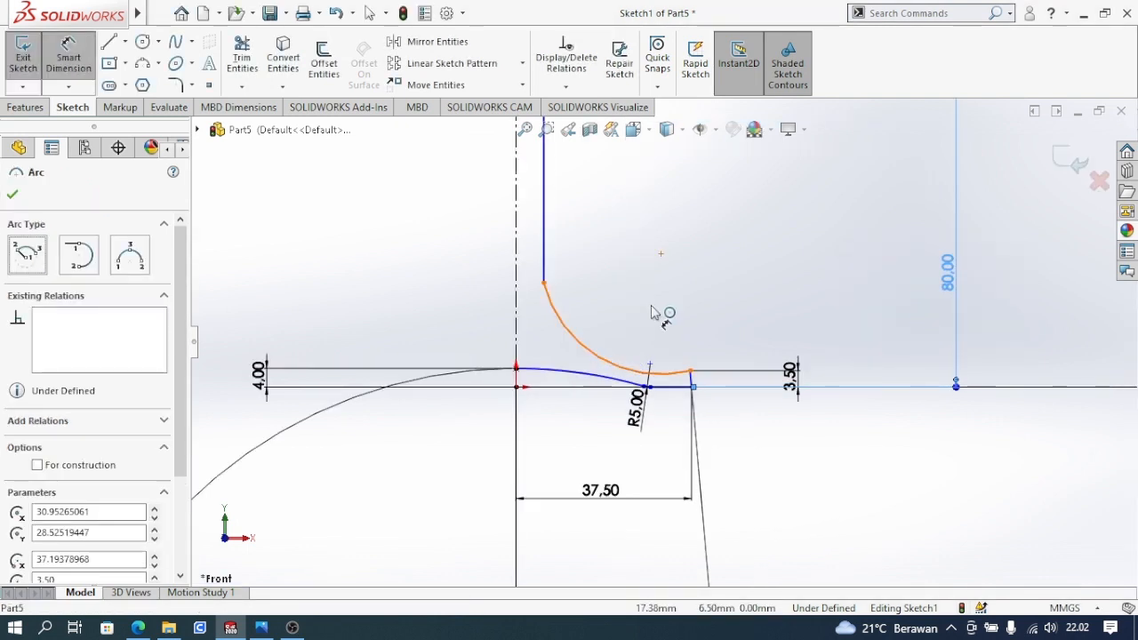
click(620, 311)
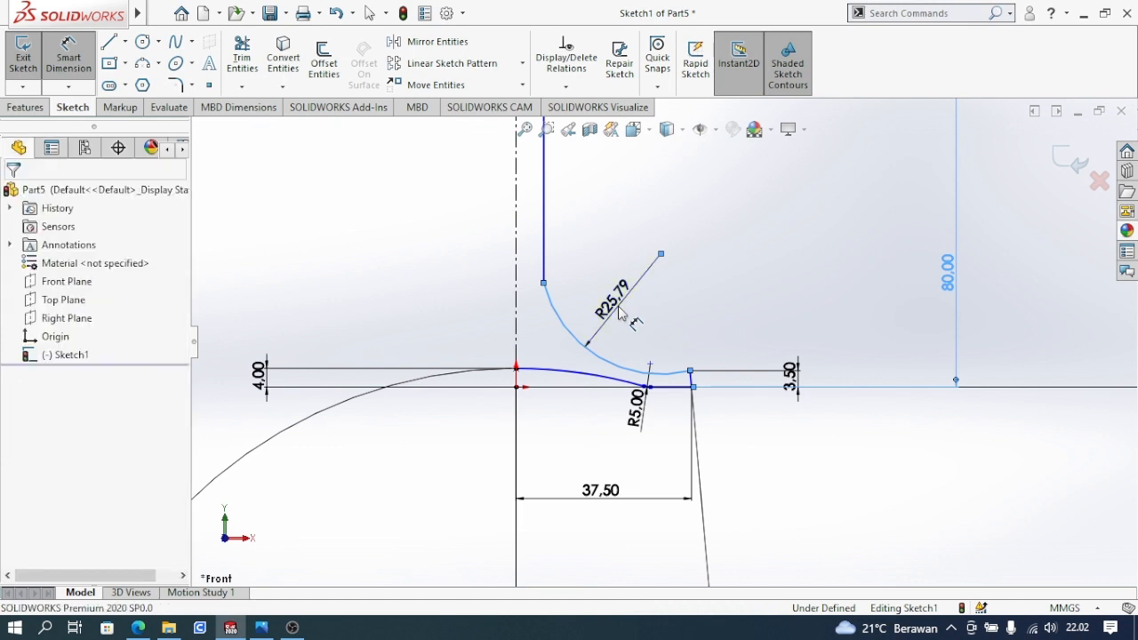
key(Return)
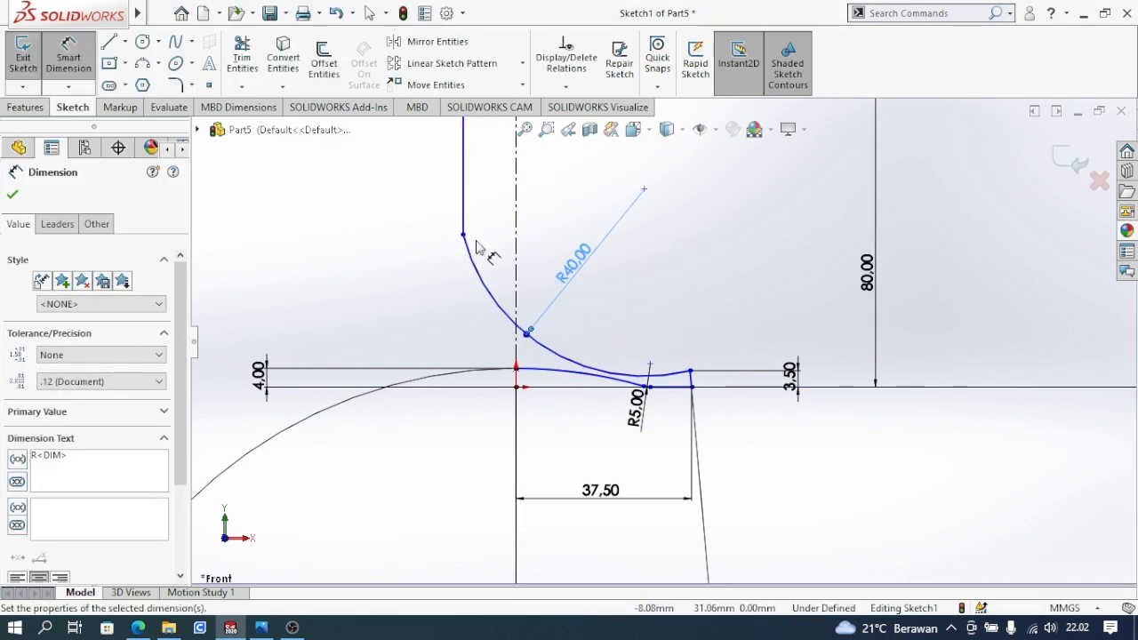
key(Escape)
Step: Move the vertical stem line back across the centerline to the same side as the foot profile
click(467, 213)
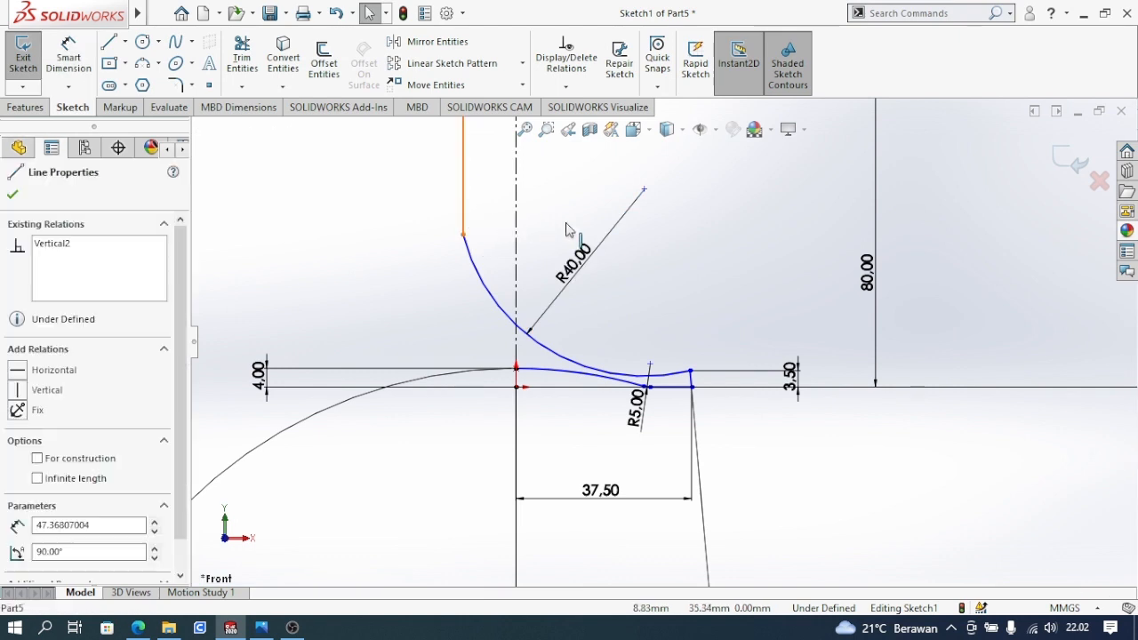
mouse_move(565, 223)
mouse_down()
mouse_move(610, 223)
mouse_move(553, 206)
mouse_up()
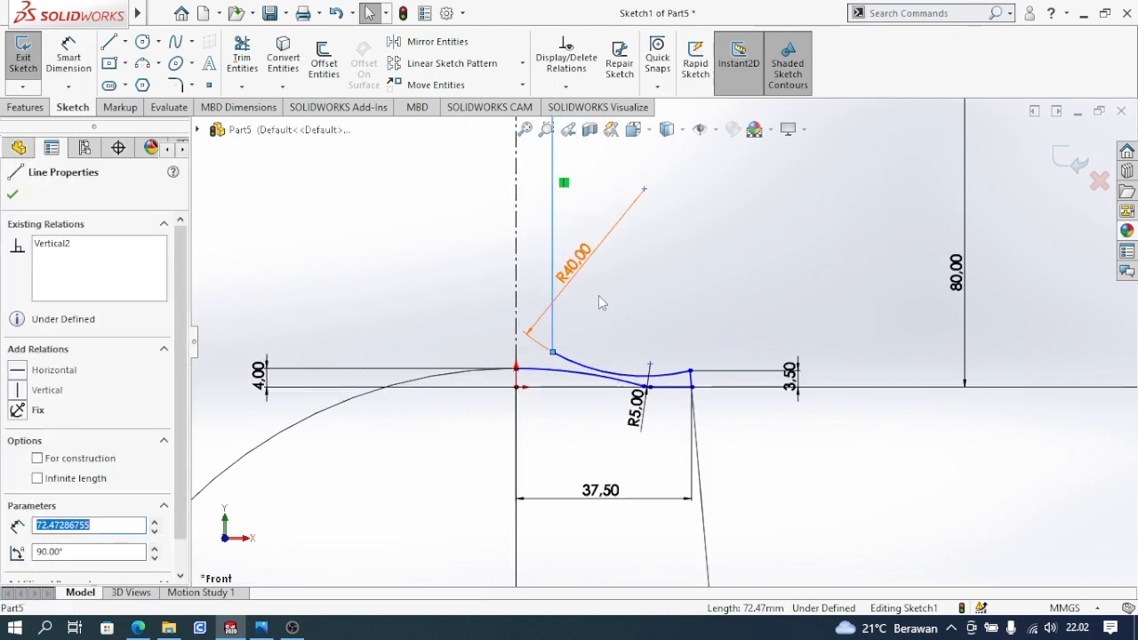
click(598, 297)
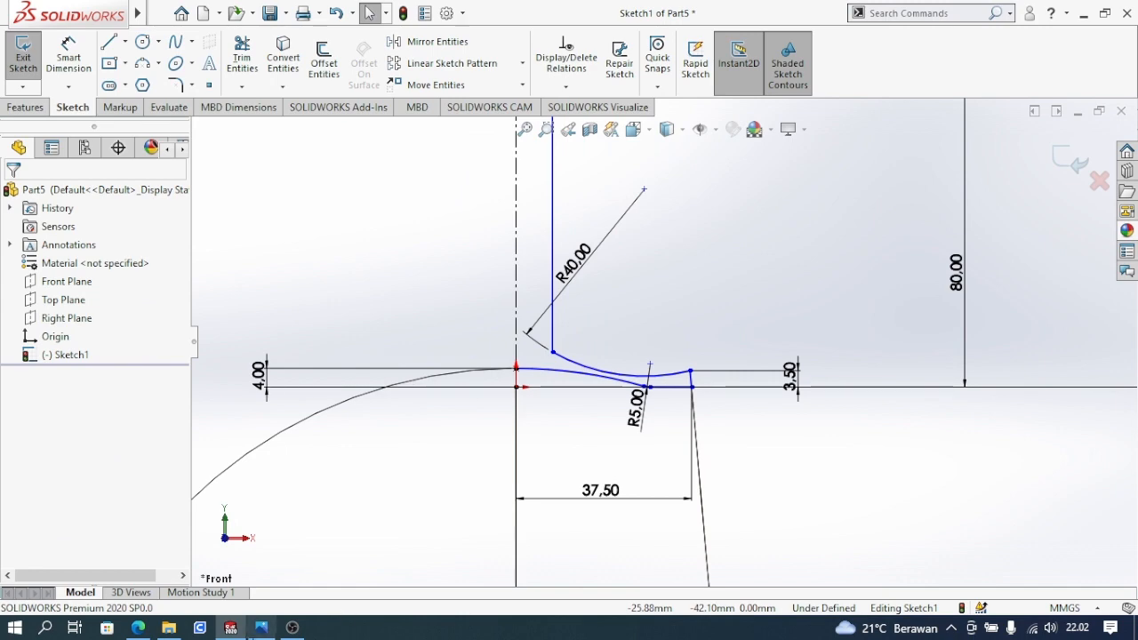
Step: Check the stem diameter in the drawing and dimension the stem line 4.5 mm from the centerline
click(260, 628)
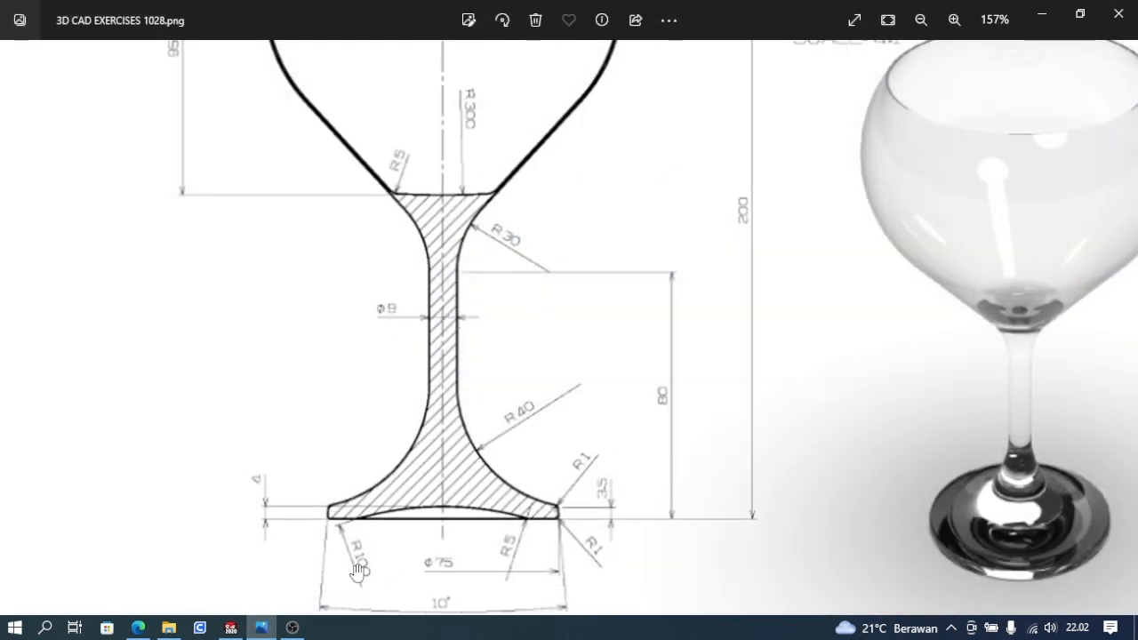
click(231, 628)
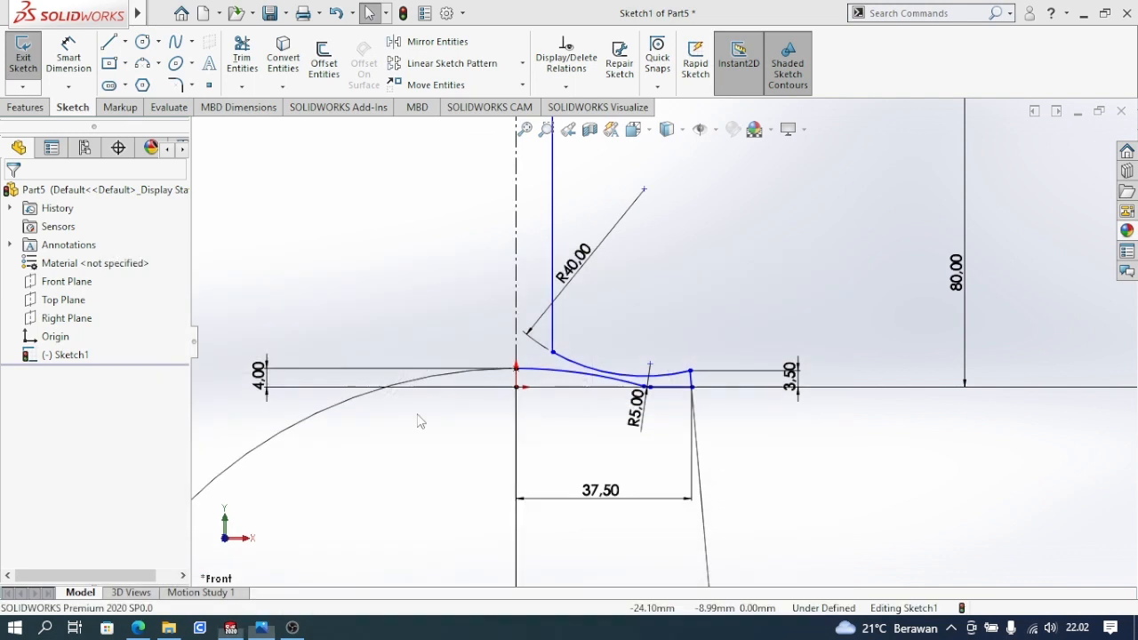
click(78, 67)
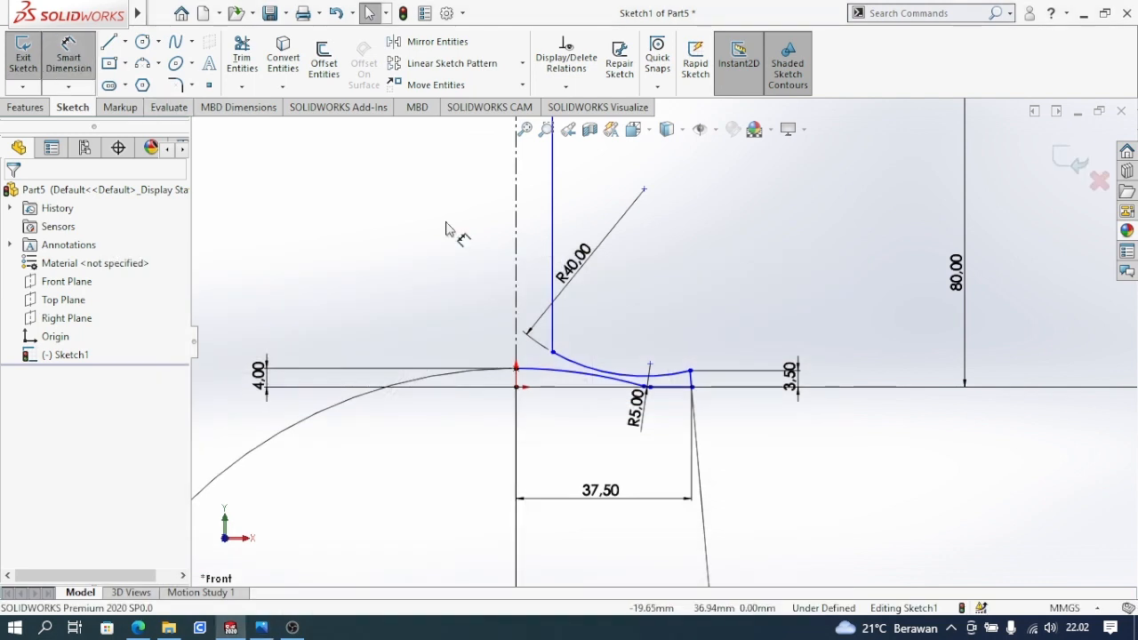
click(545, 235)
click(517, 233)
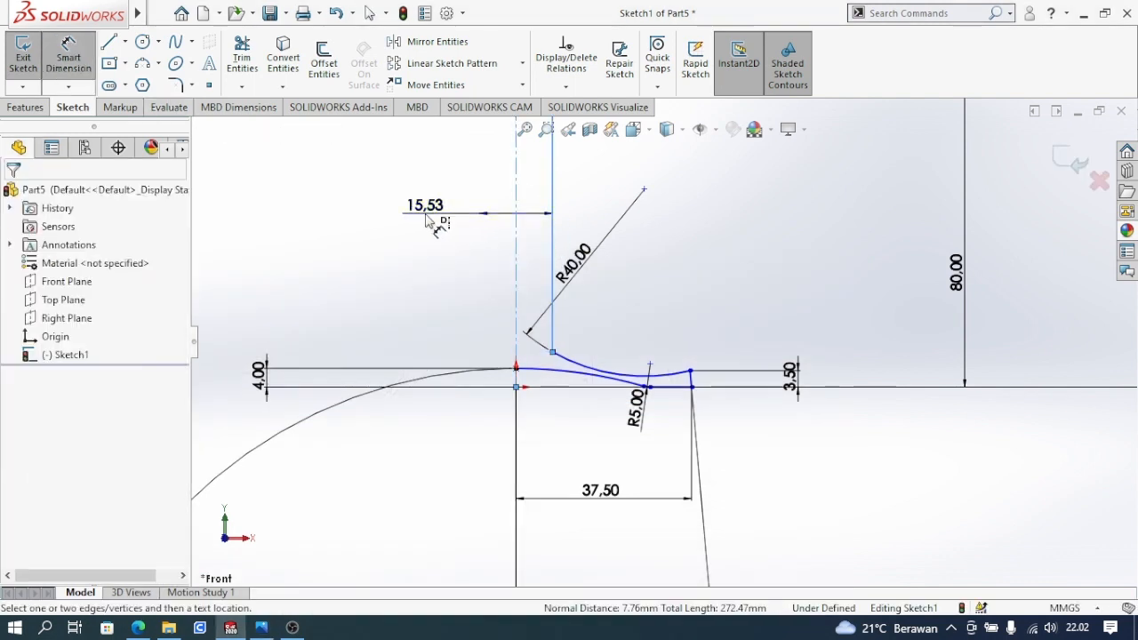
click(427, 218)
text(4.5)
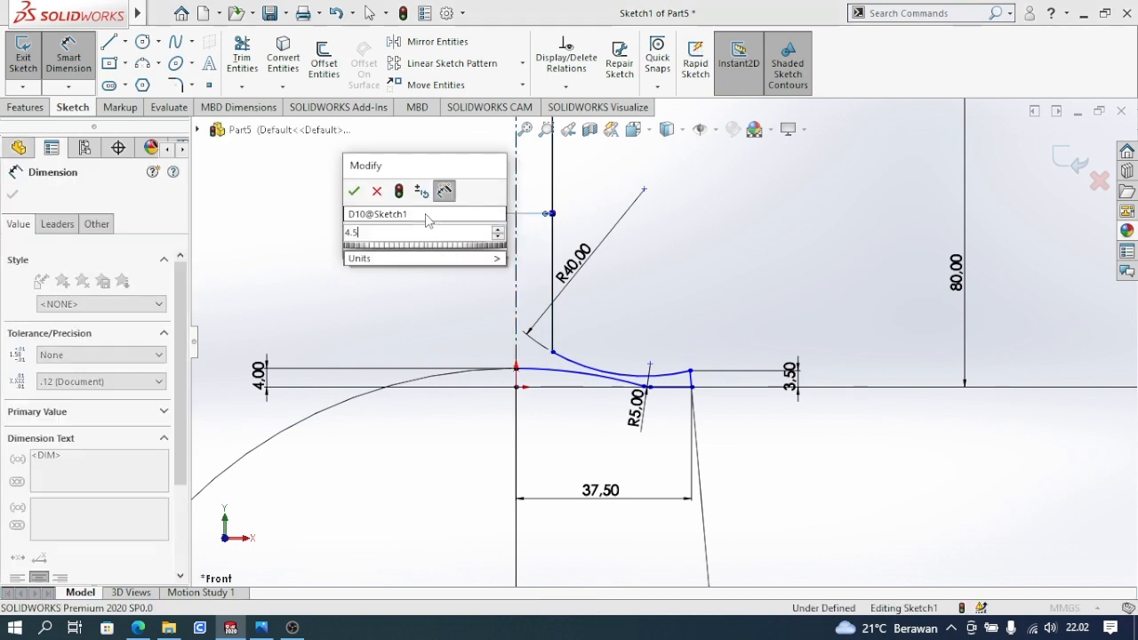
key(Return)
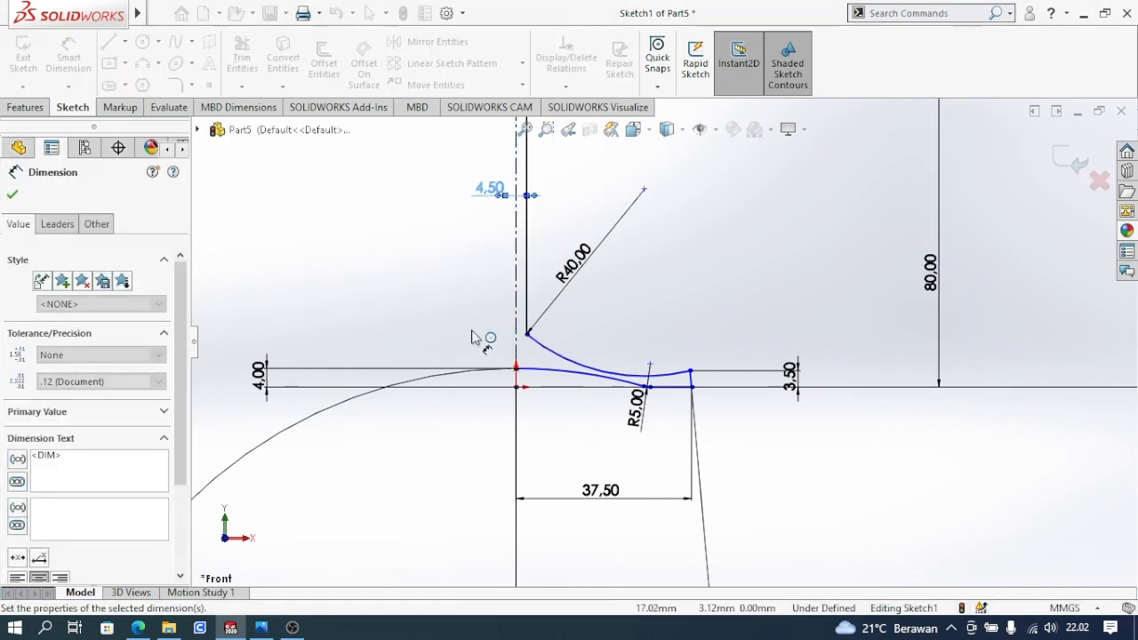
scroll(500, 327, down, 1)
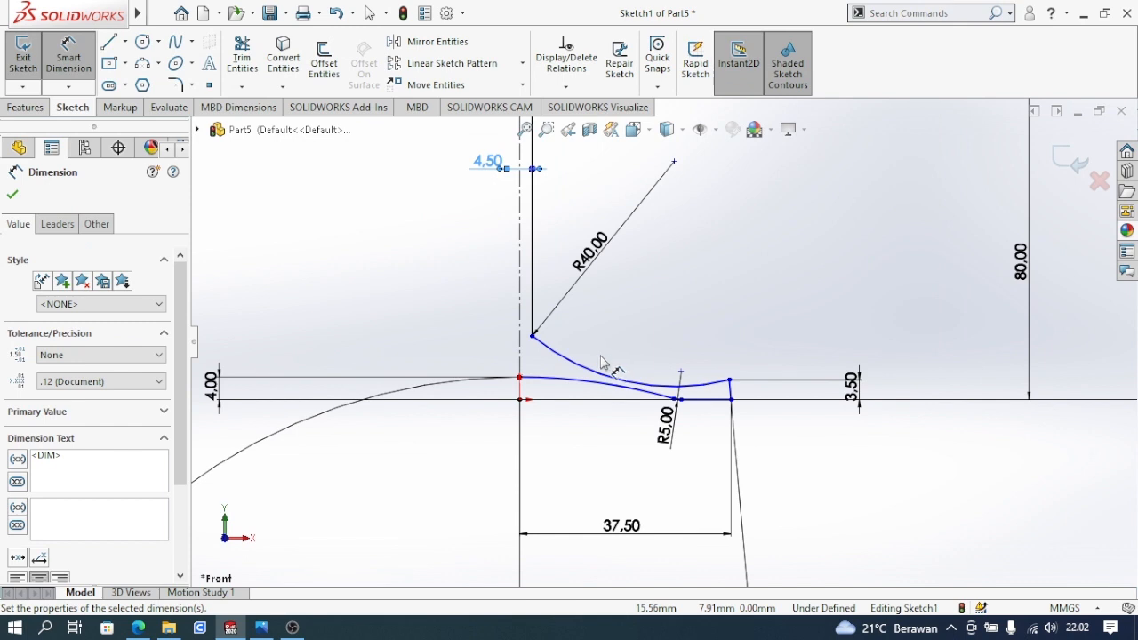
key(Escape)
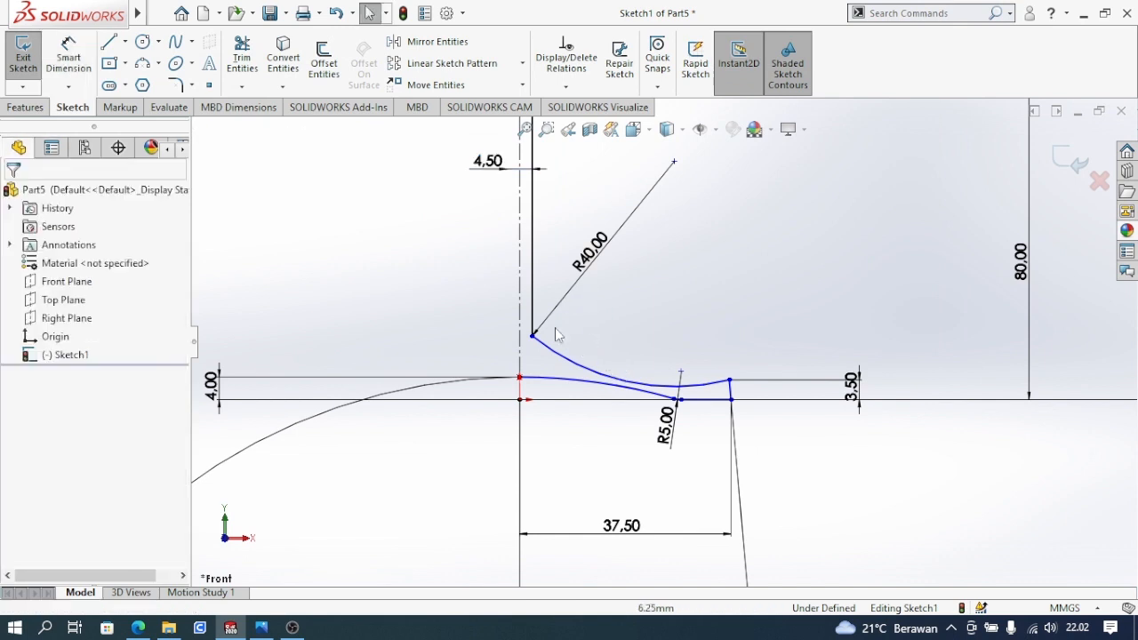
Step: Make the 40 mm radius foot arc tangent to the vertical stem line
click(551, 353)
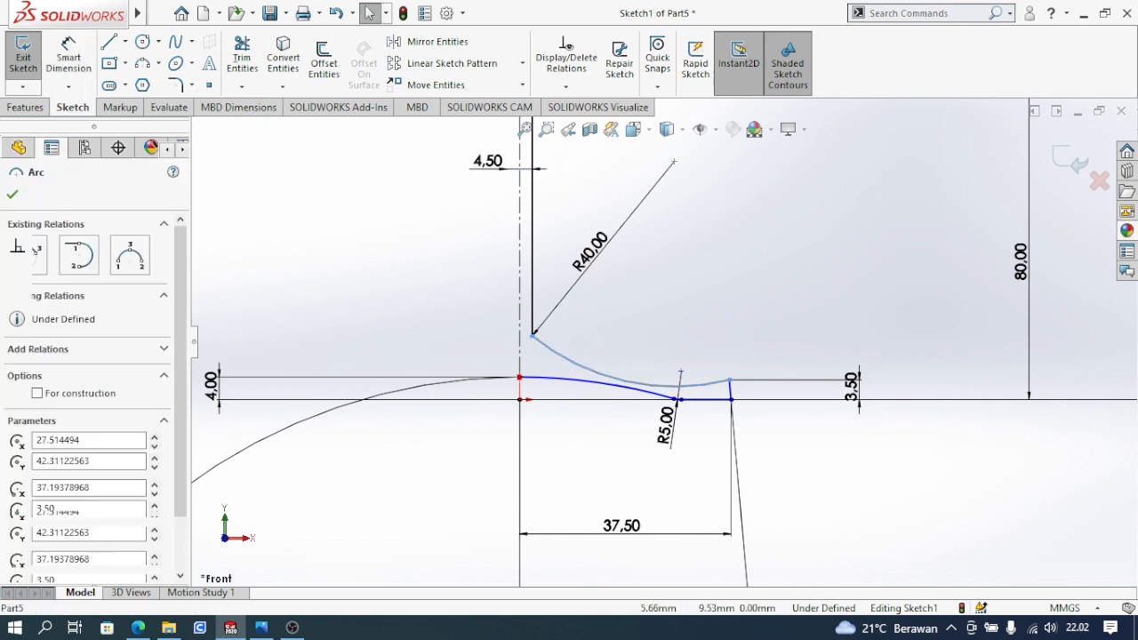
ctrl+click(533, 302)
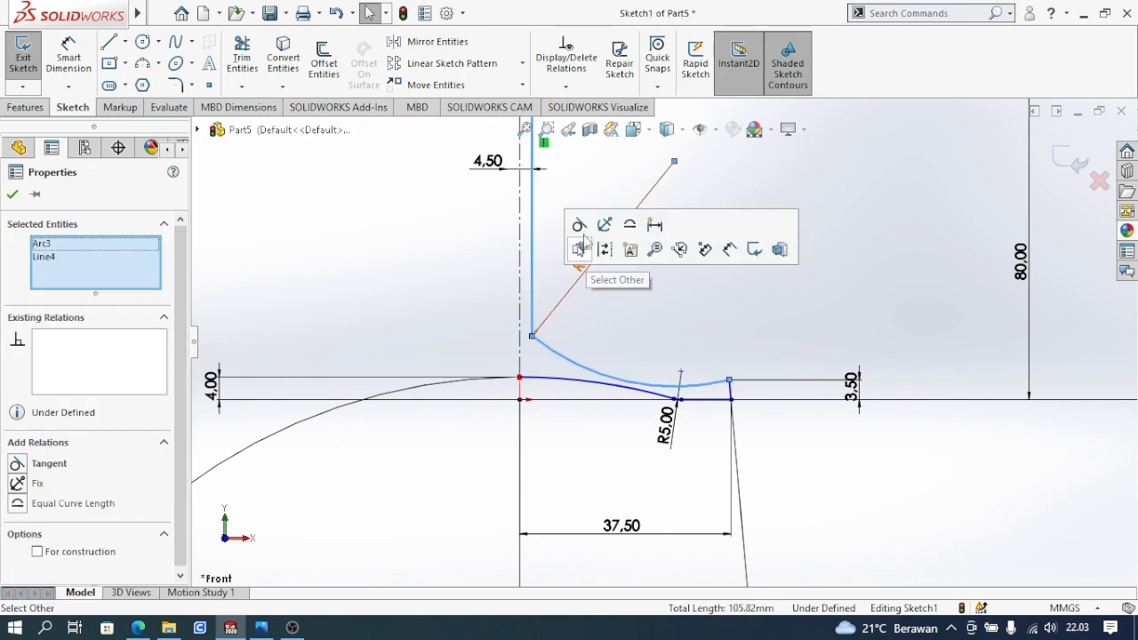
click(579, 226)
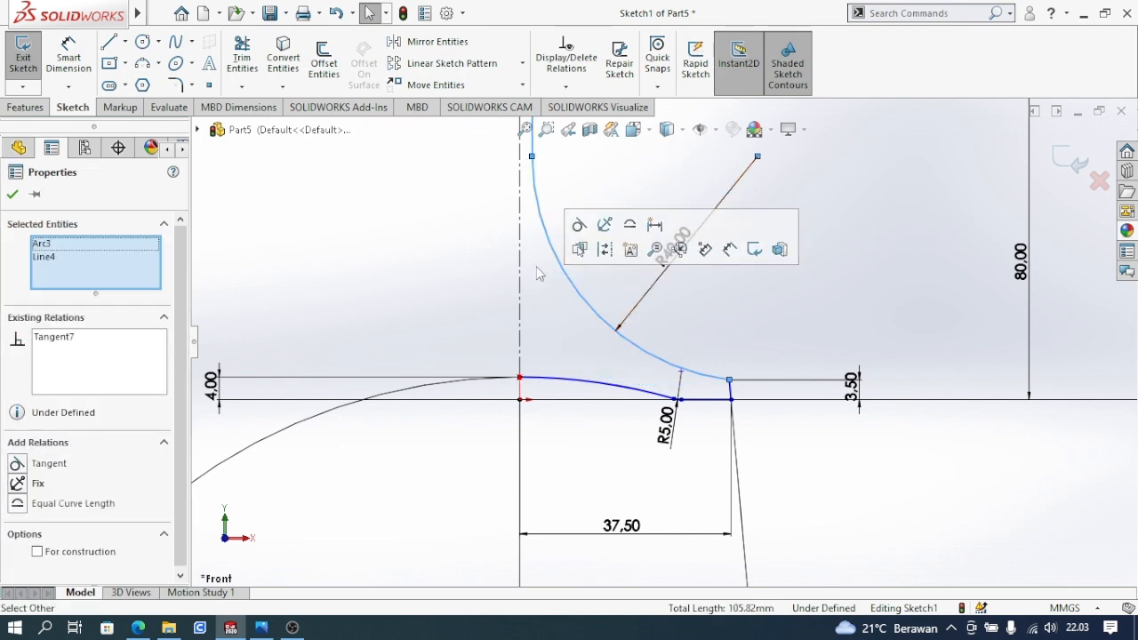
scroll(590, 229, up, 2)
scroll(626, 242, down, 3)
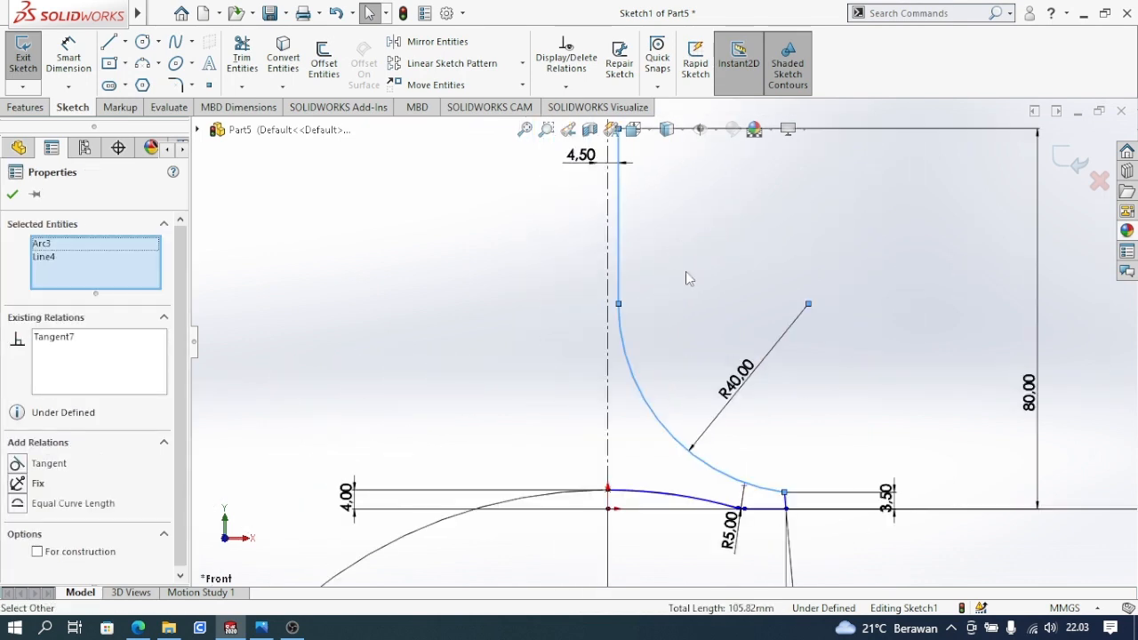
click(686, 271)
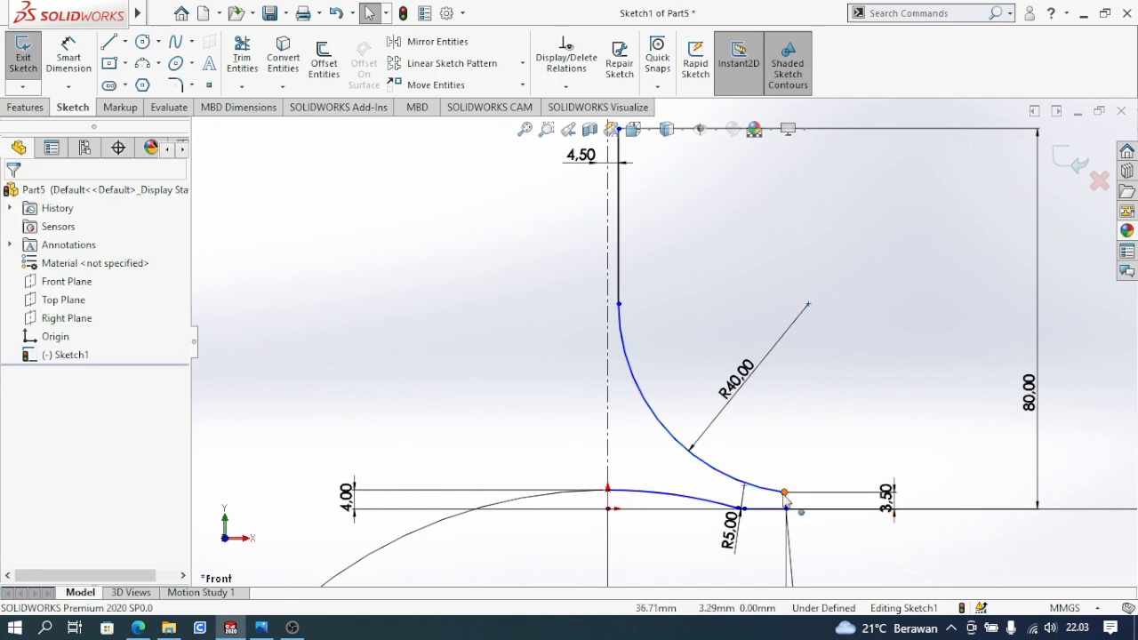
click(142, 63)
scroll(805, 489, down, 2)
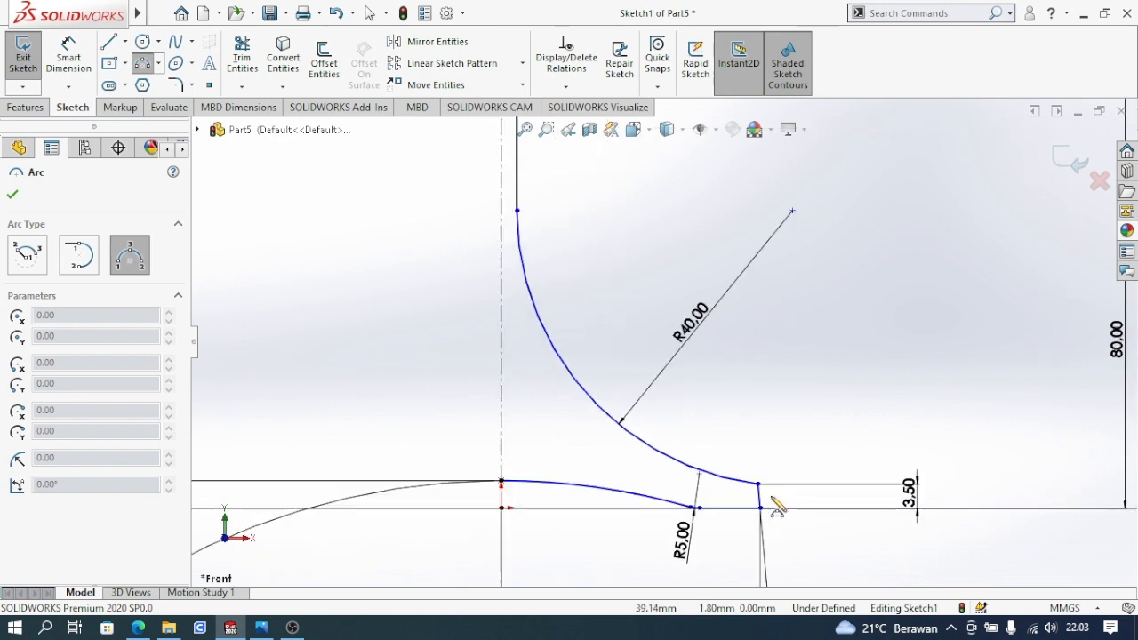
click(758, 485)
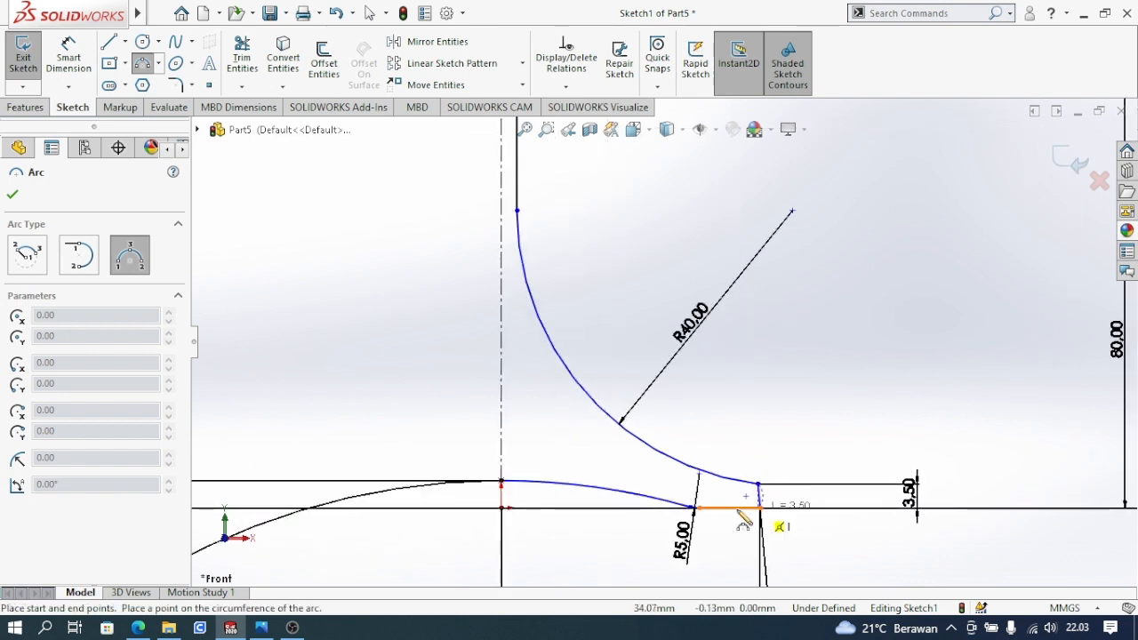
Step: Round the upper and lower corners of the foot rim with 1 mm sketch fillets
click(190, 87)
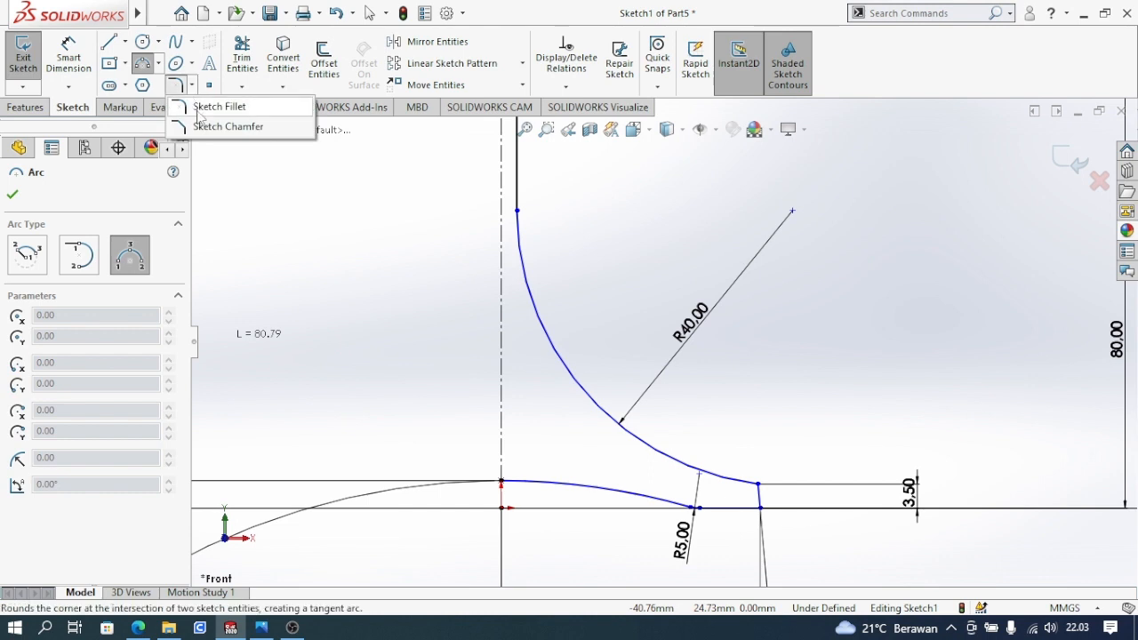
click(219, 106)
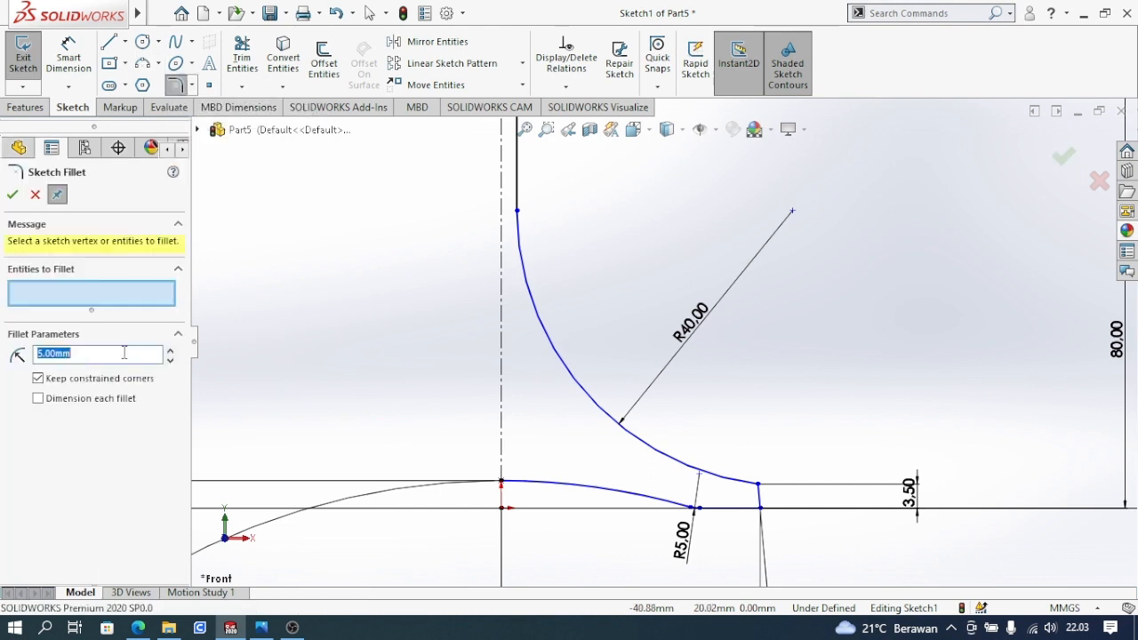
text(1.00mm)
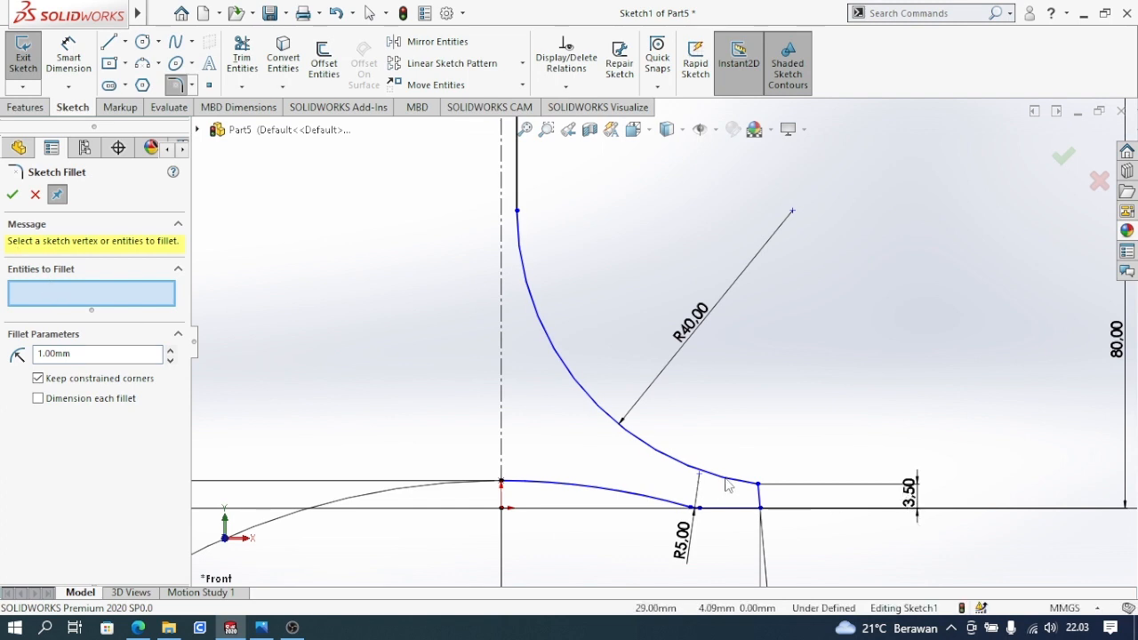
click(760, 509)
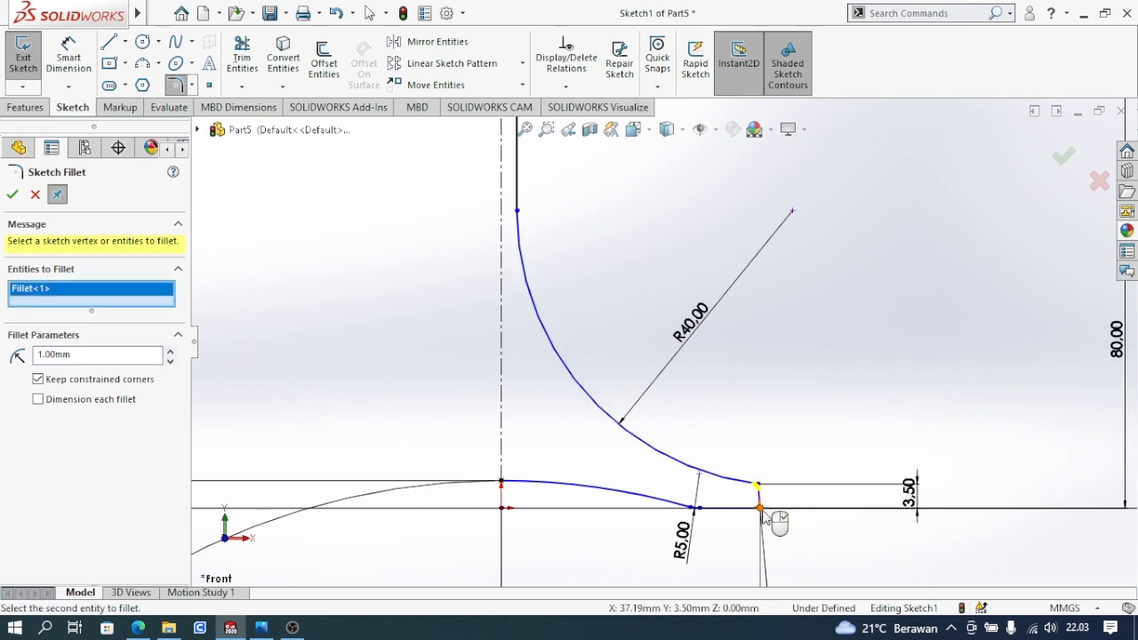
click(760, 508)
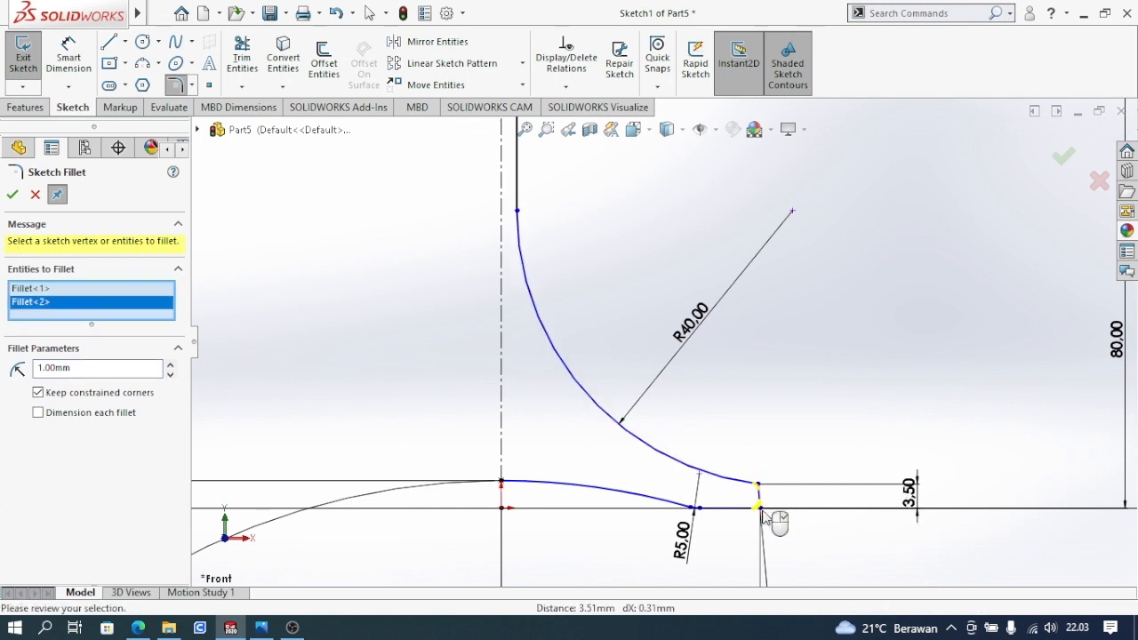
click(12, 195)
Step: Examine the reference drawing for the arc radius above the stem and the shape and dimensions of the bowl
scroll(605, 344, up, 5)
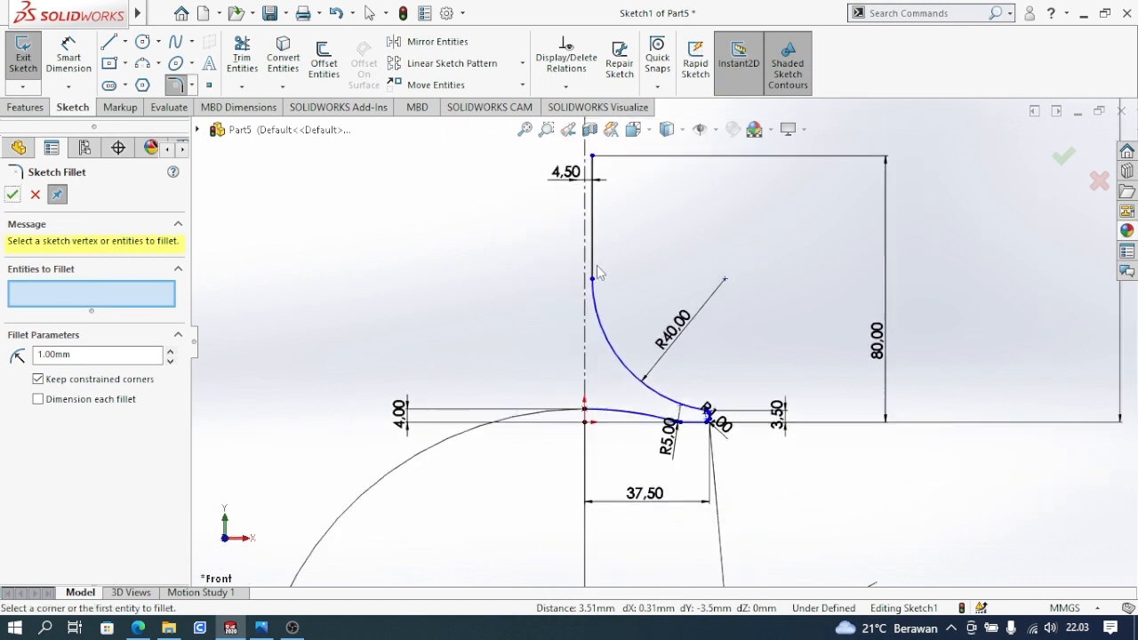
scroll(627, 217, up, 4)
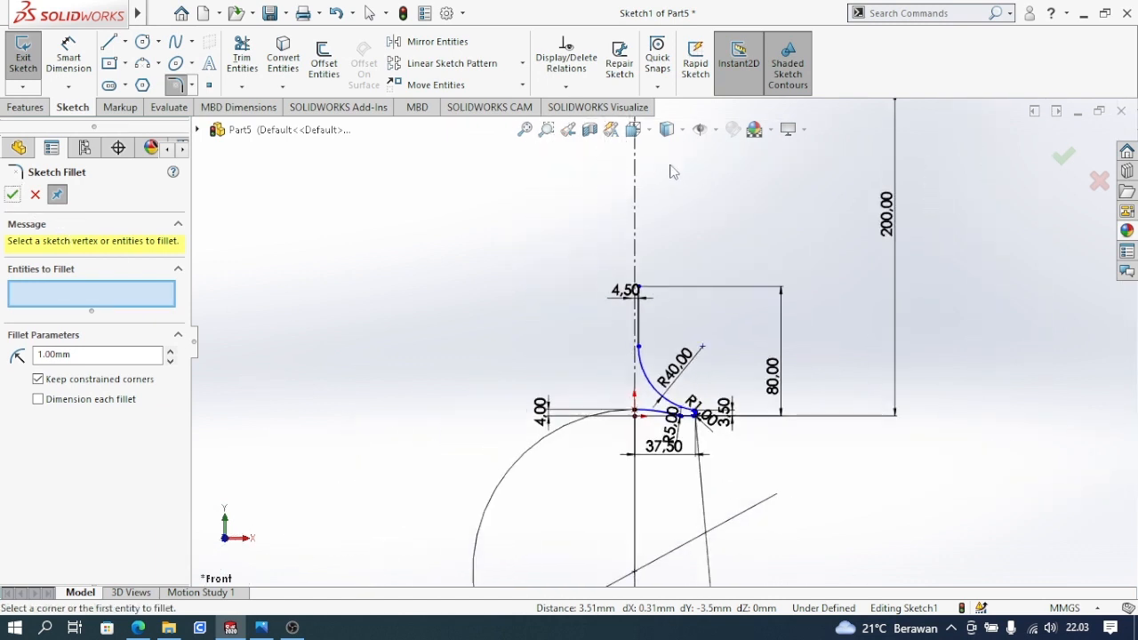
scroll(647, 339, down, 2)
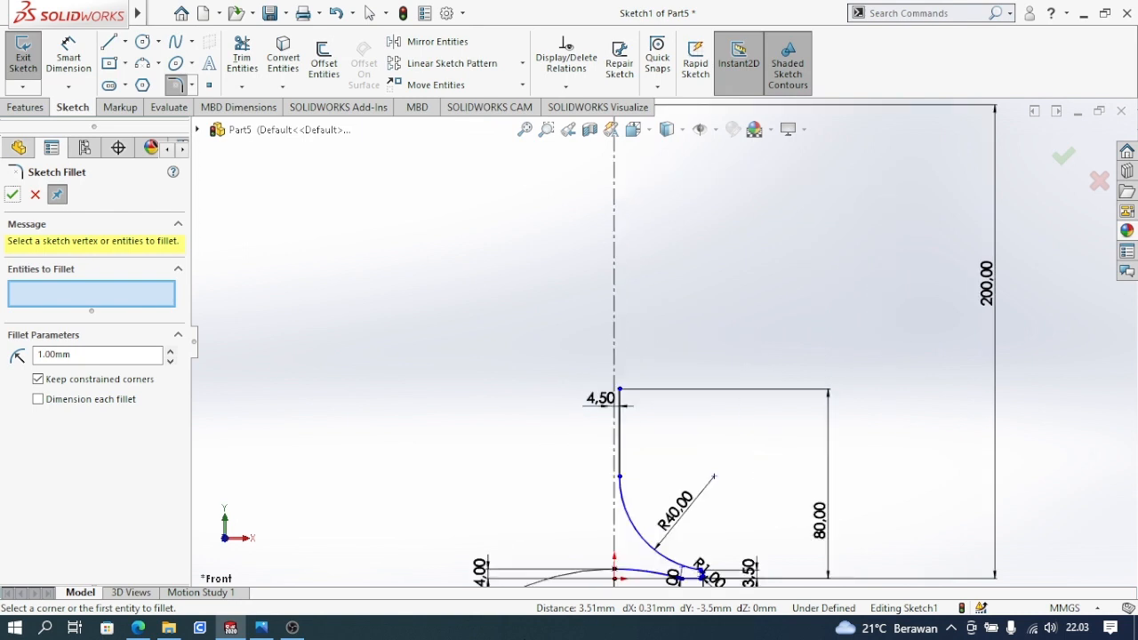
scroll(700, 207, up, 1)
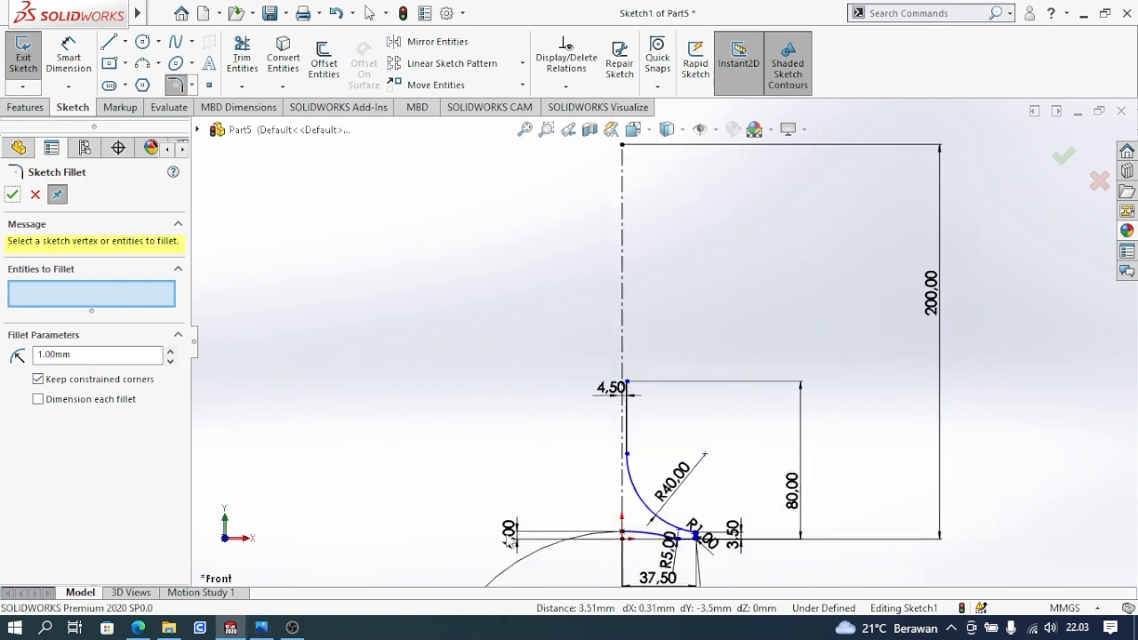
click(262, 628)
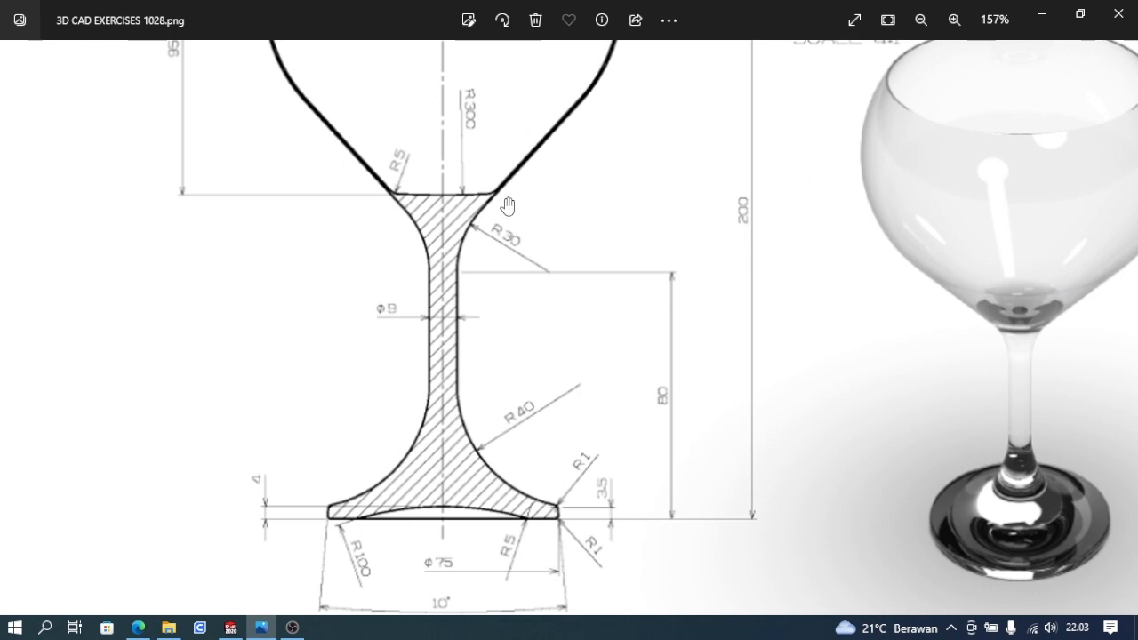
scroll(507, 206, up, 2)
scroll(538, 261, down, 5)
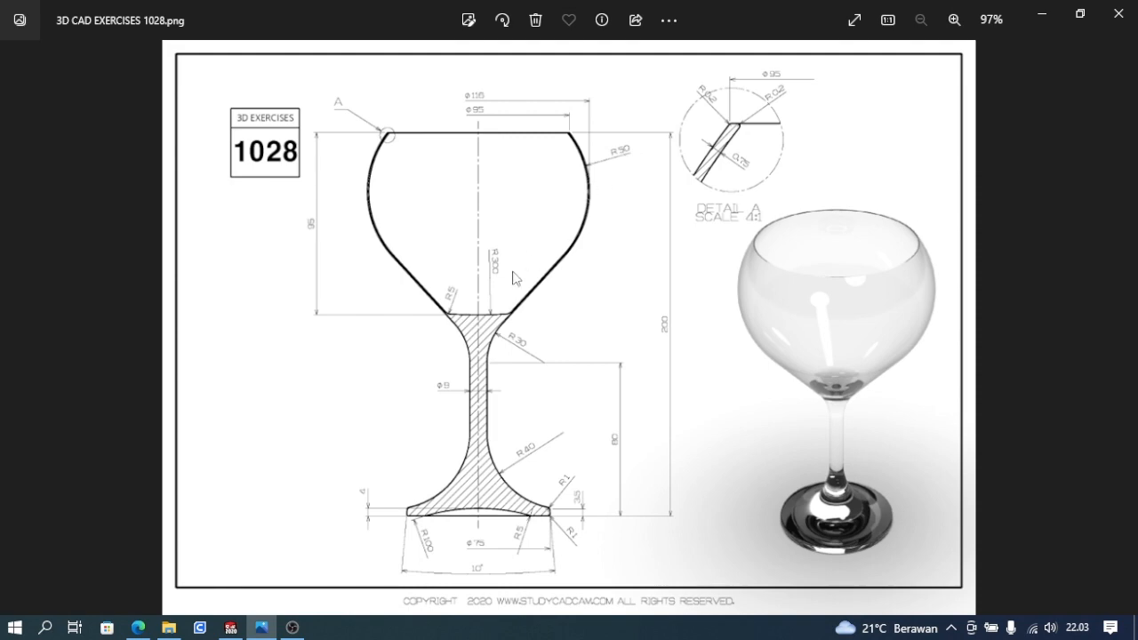
click(263, 628)
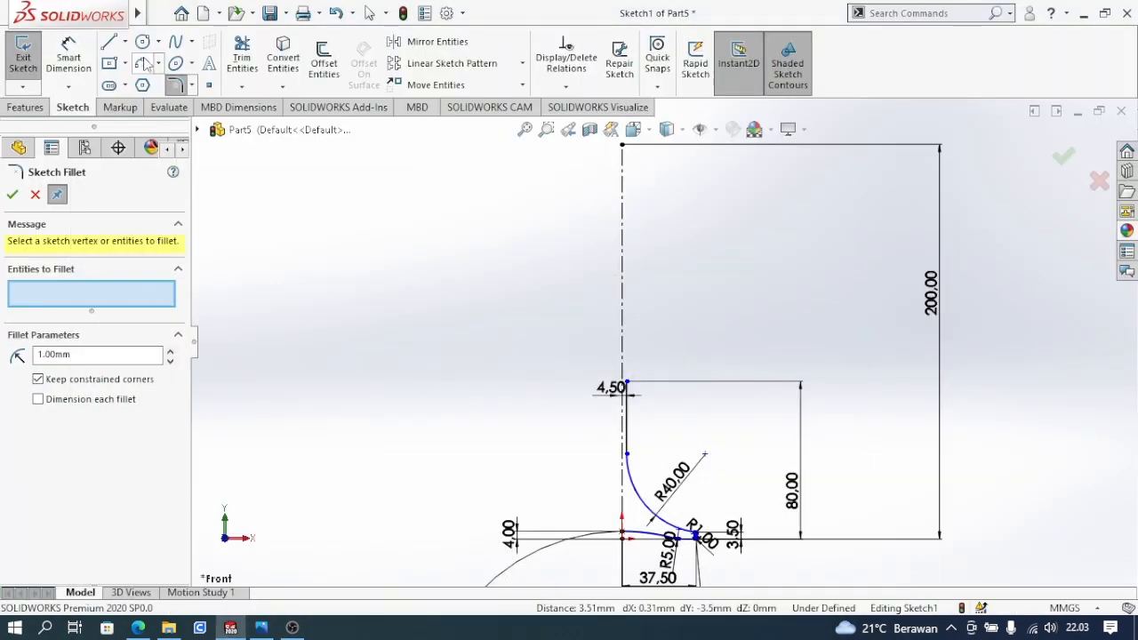
Step: Sketch a three-point arc with a radius of about 16.4 mm, curving outward from the stem line's top end
click(143, 64)
click(627, 383)
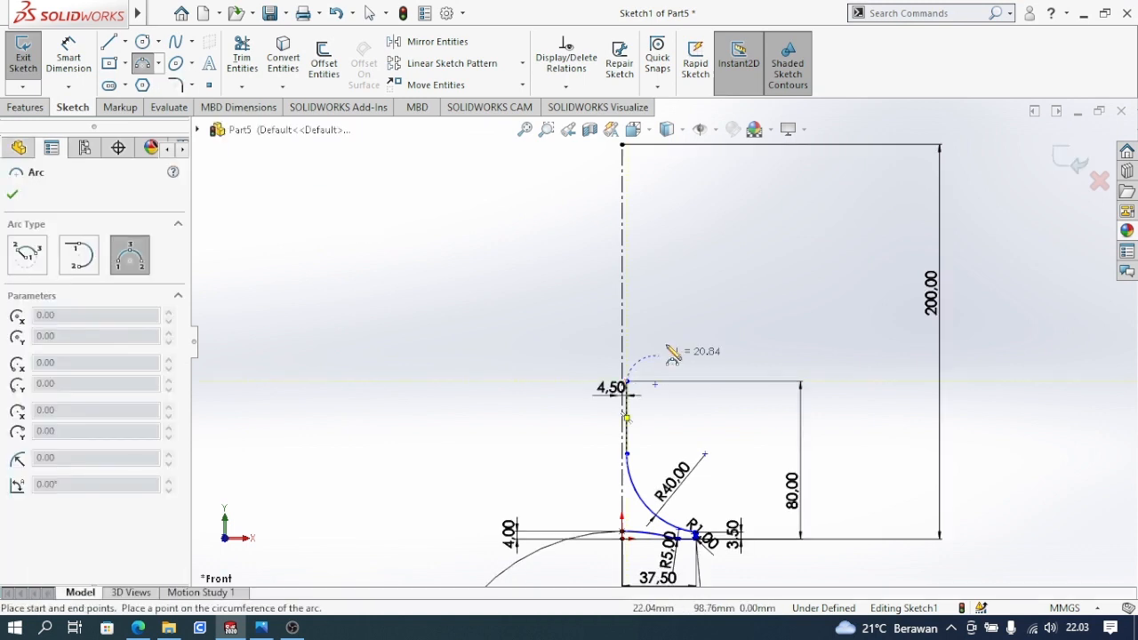
click(657, 349)
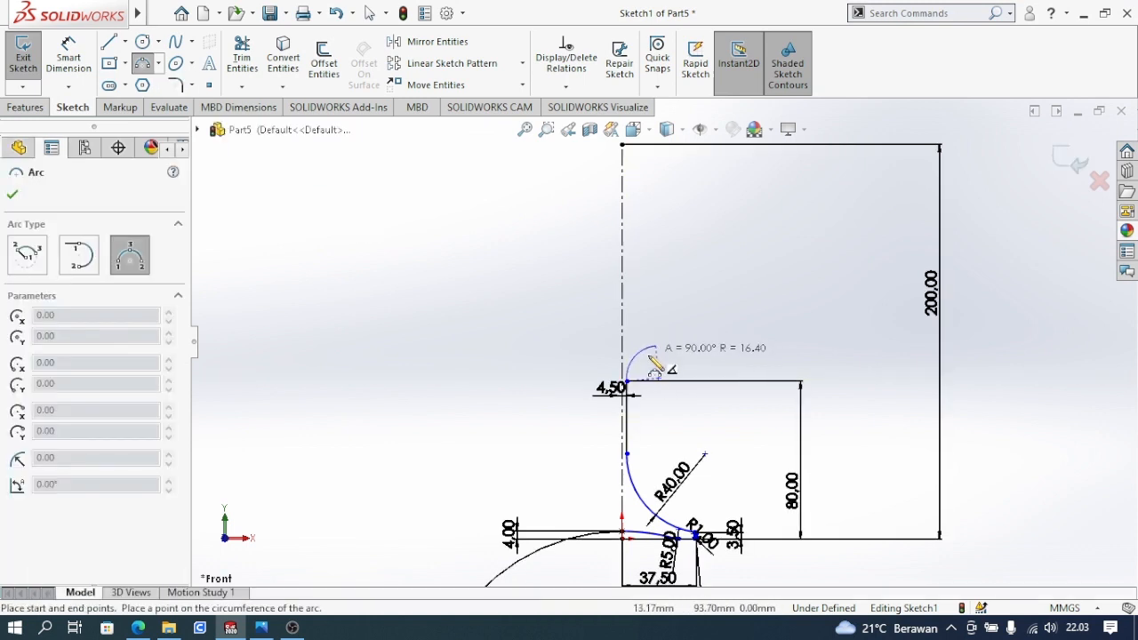
scroll(648, 360, down, 2)
click(651, 356)
scroll(651, 359, down, 1)
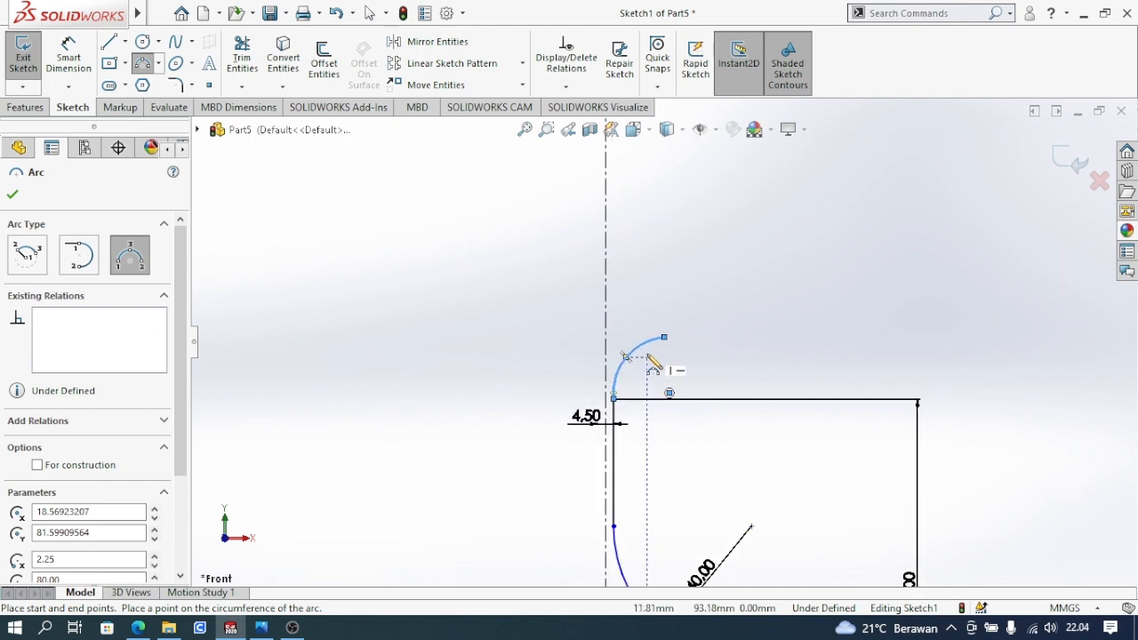
Step: Dimension the radius of the arc above the stem as 30 mm and shift its free end slightly outward
click(71, 65)
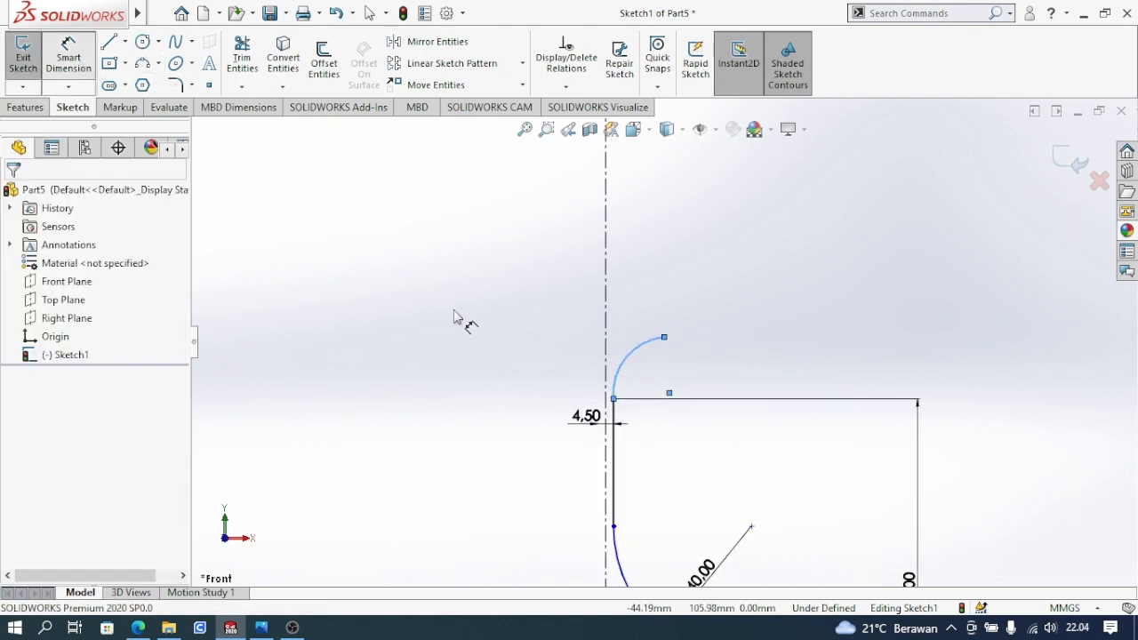
click(640, 358)
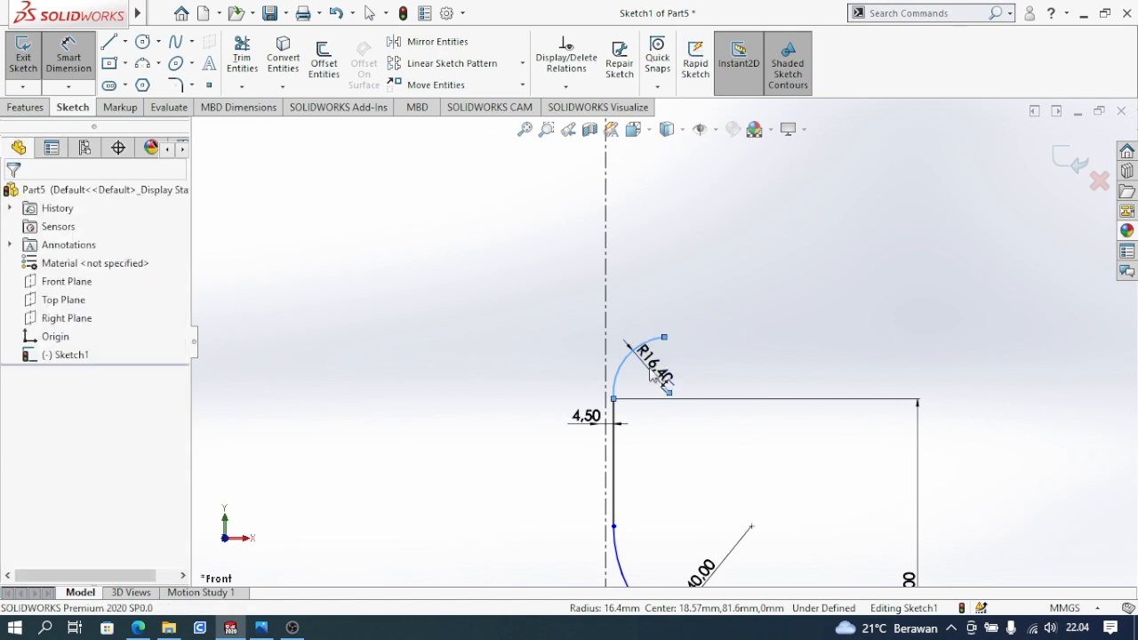
click(655, 376)
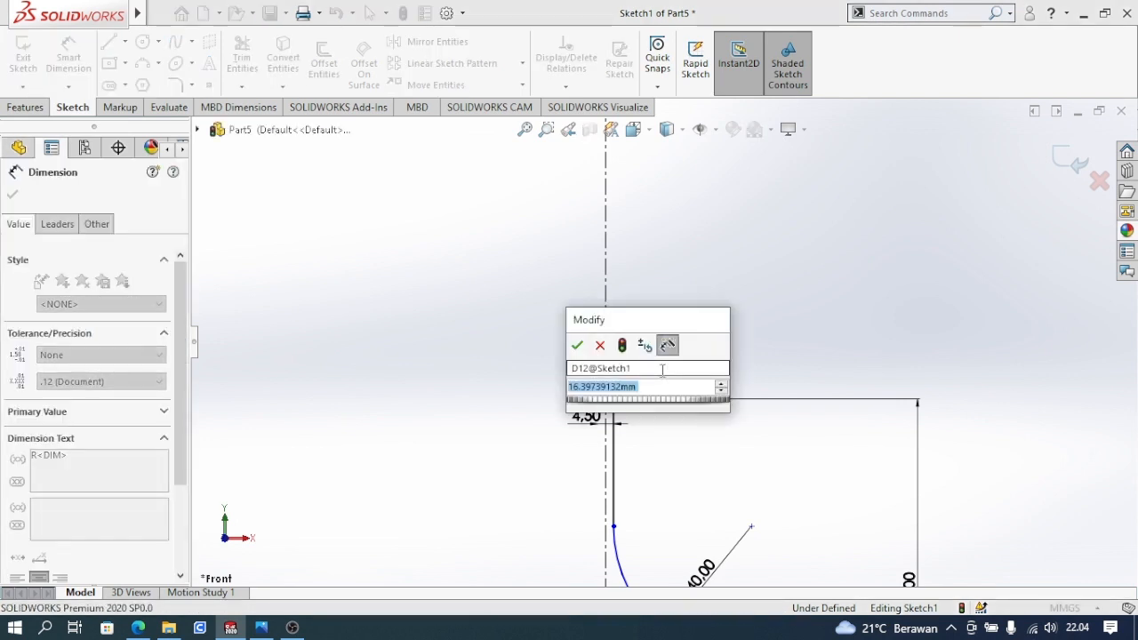
text(16.4)
key(Return)
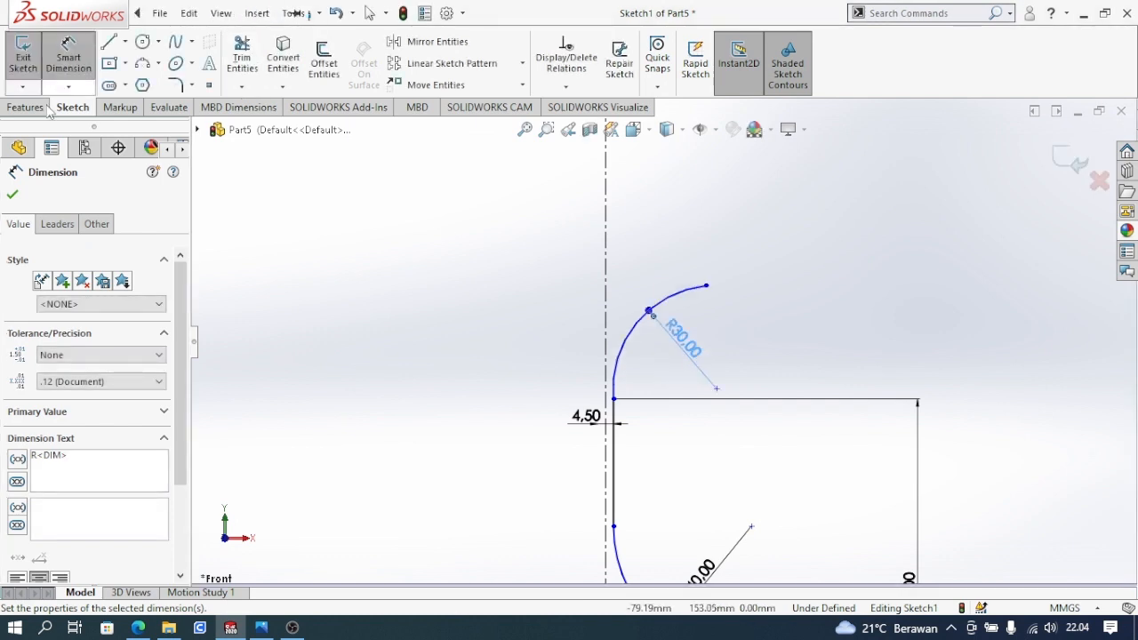
click(10, 197)
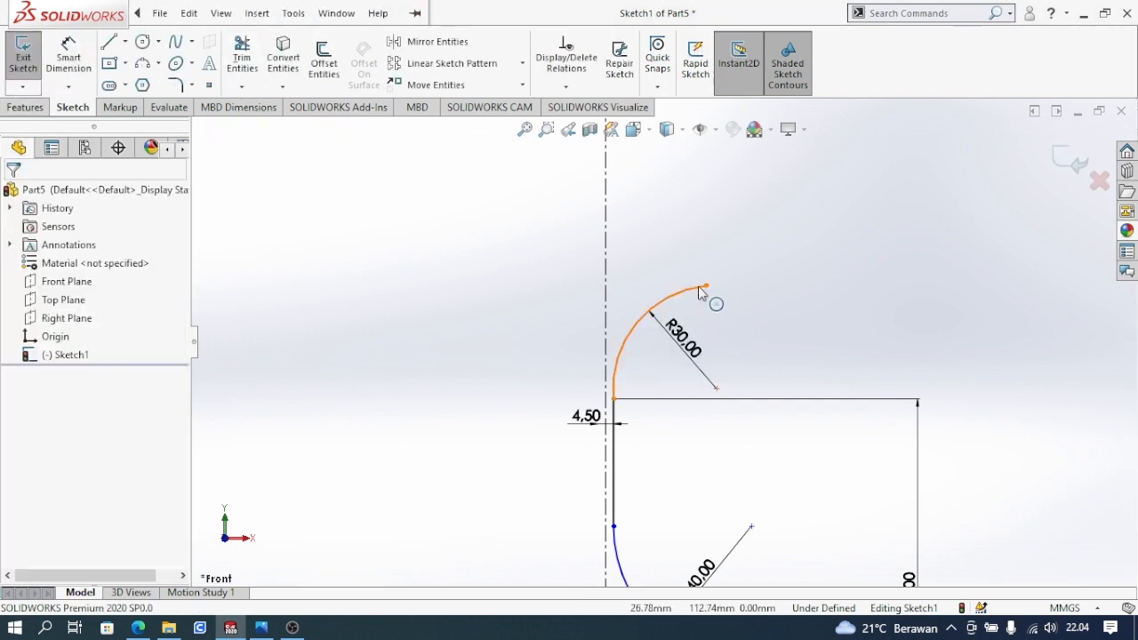
mouse_move(706, 285)
mouse_down()
mouse_move(666, 277)
mouse_move(715, 289)
mouse_up()
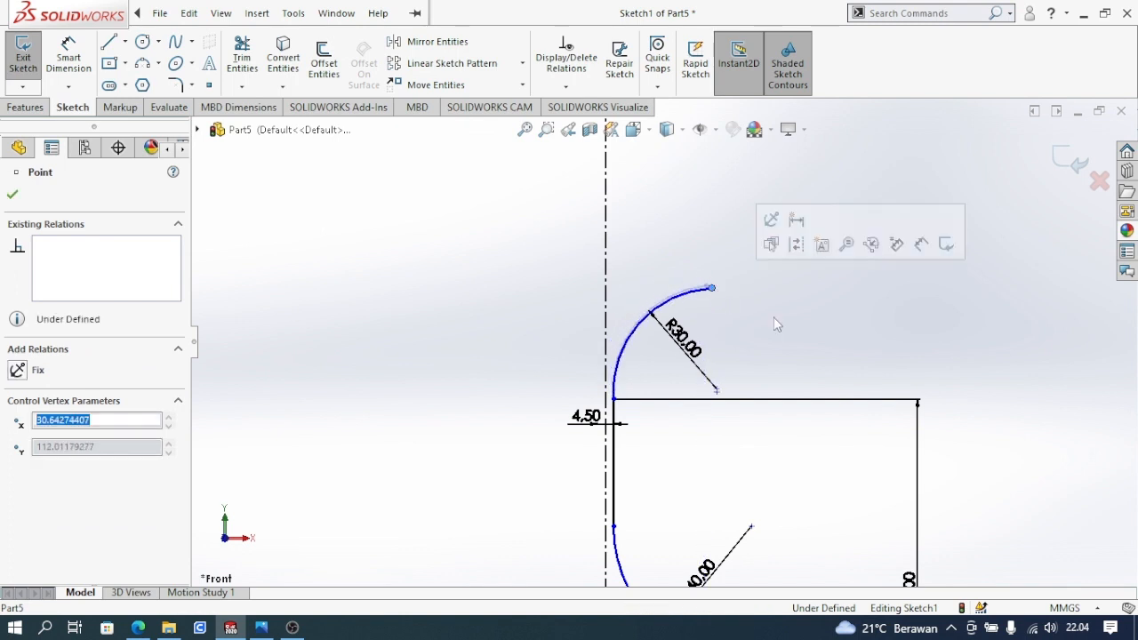
click(772, 317)
Step: Sketch a three-point arc for the bowl wall, about 42 mm in radius, bulging outward and starting level with the centerline's top end
scroll(722, 244, up, 2)
scroll(722, 250, up, 3)
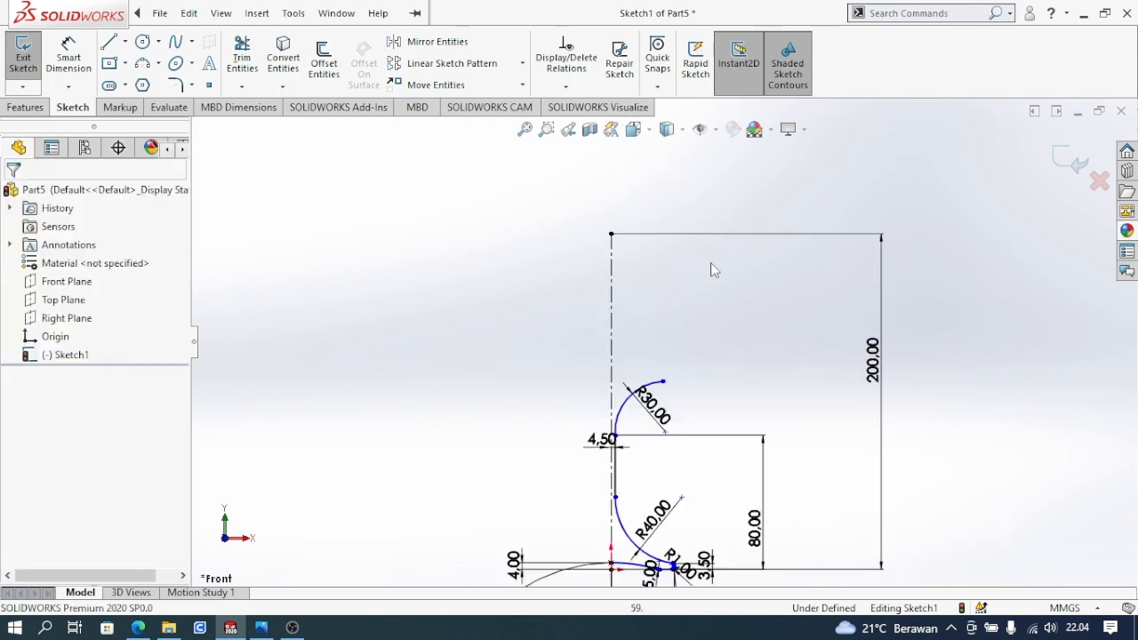
click(144, 65)
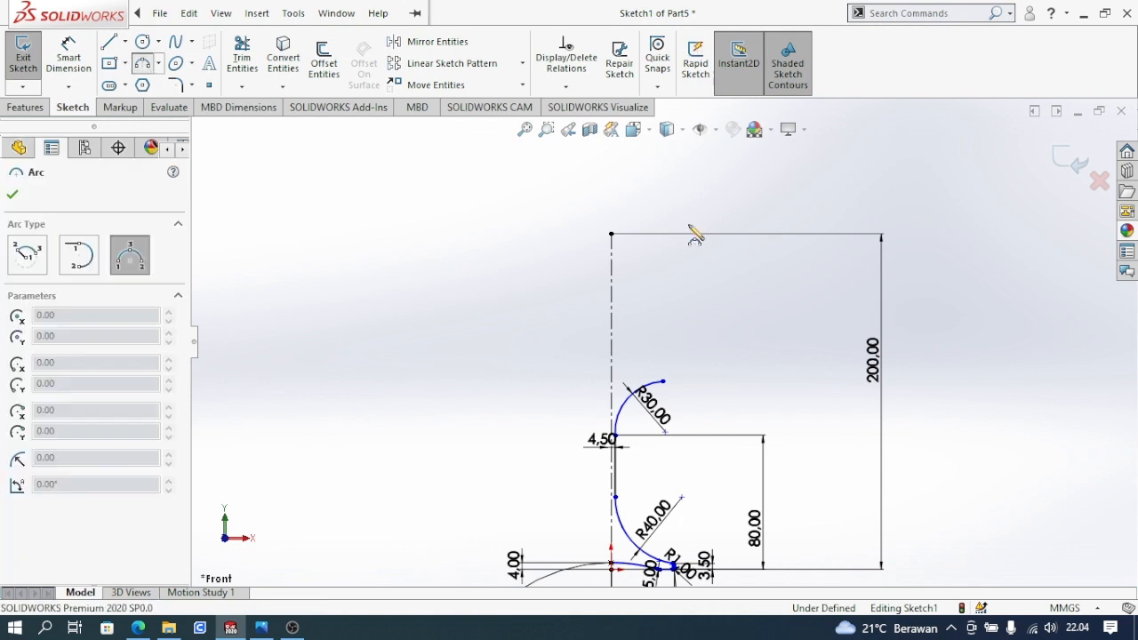
click(693, 235)
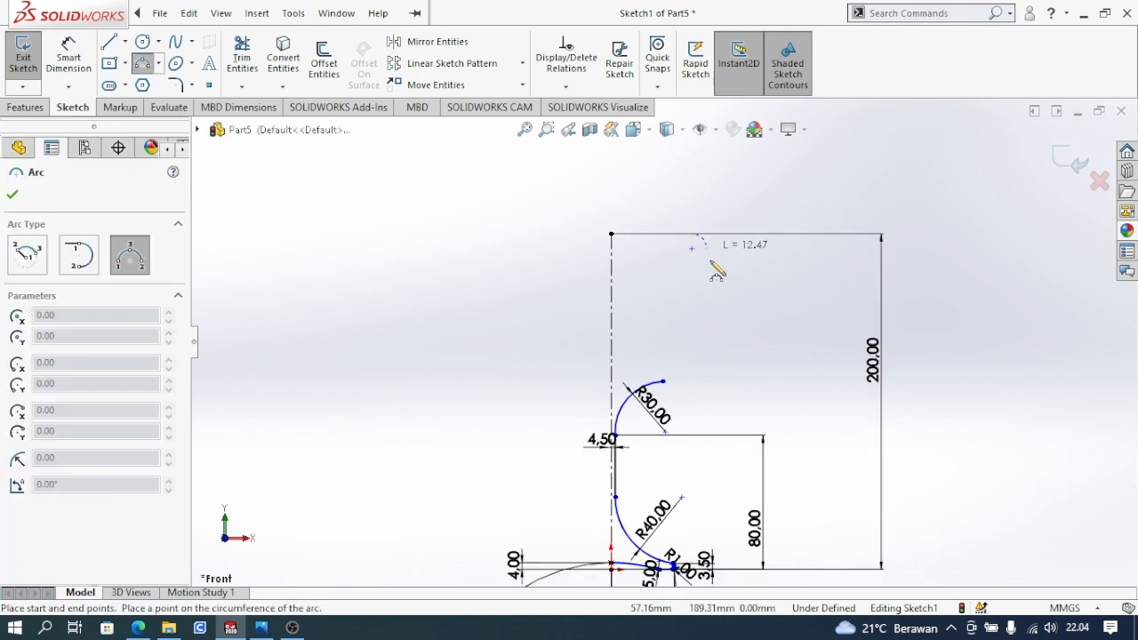
click(693, 328)
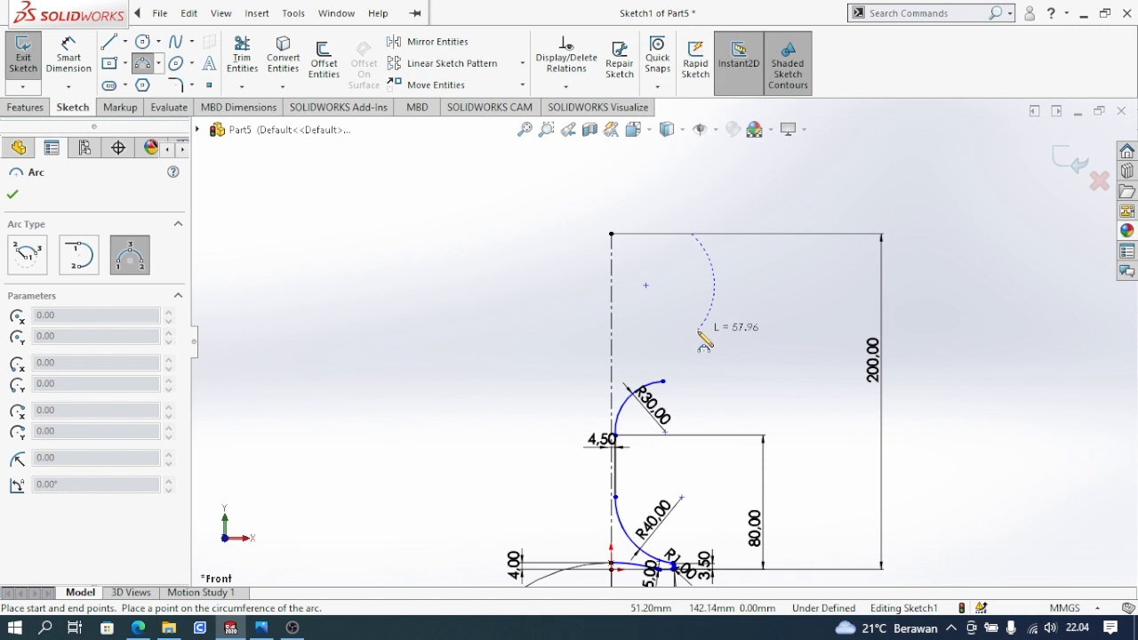
click(708, 288)
scroll(711, 286, down, 2)
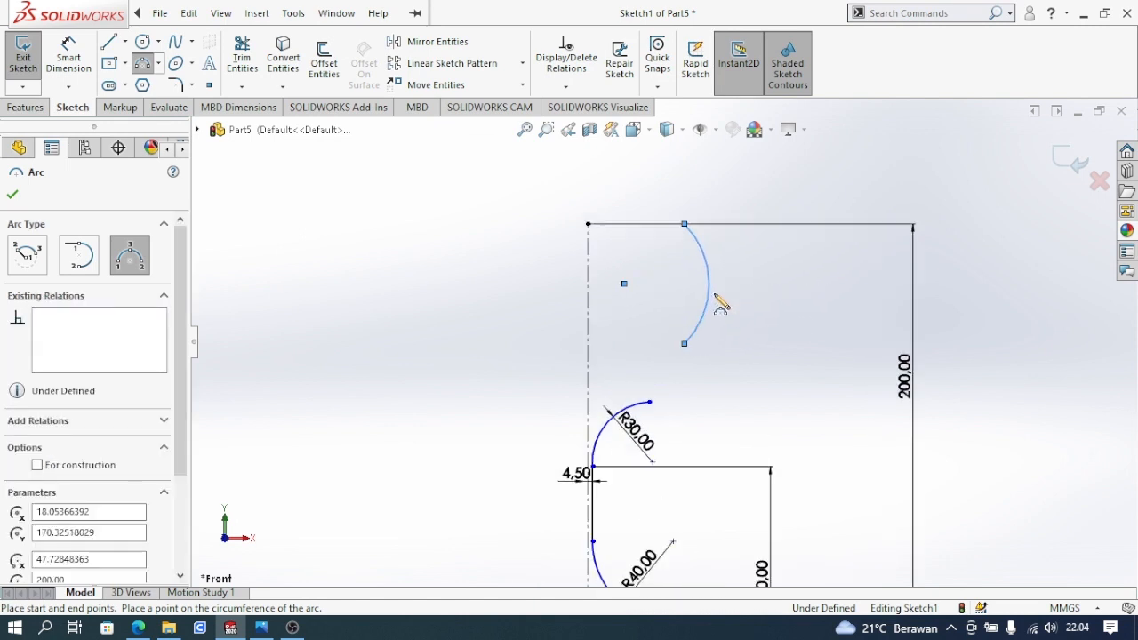
Step: Dimension the radius of the bowl wall arc as 50 mm
click(63, 53)
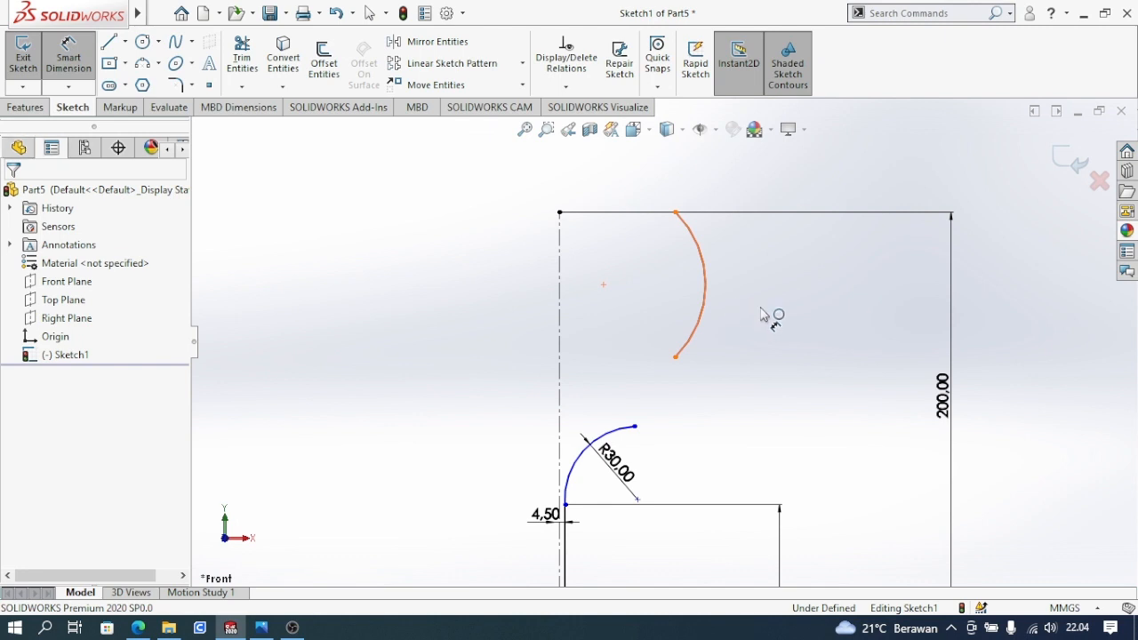
click(765, 317)
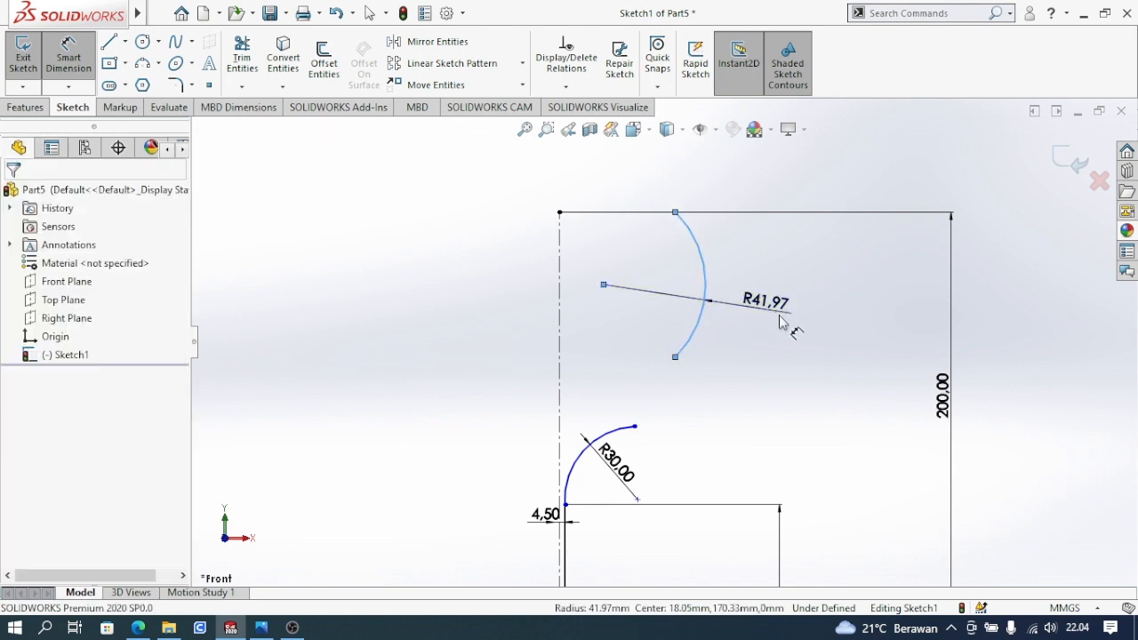
click(781, 322)
text(50)
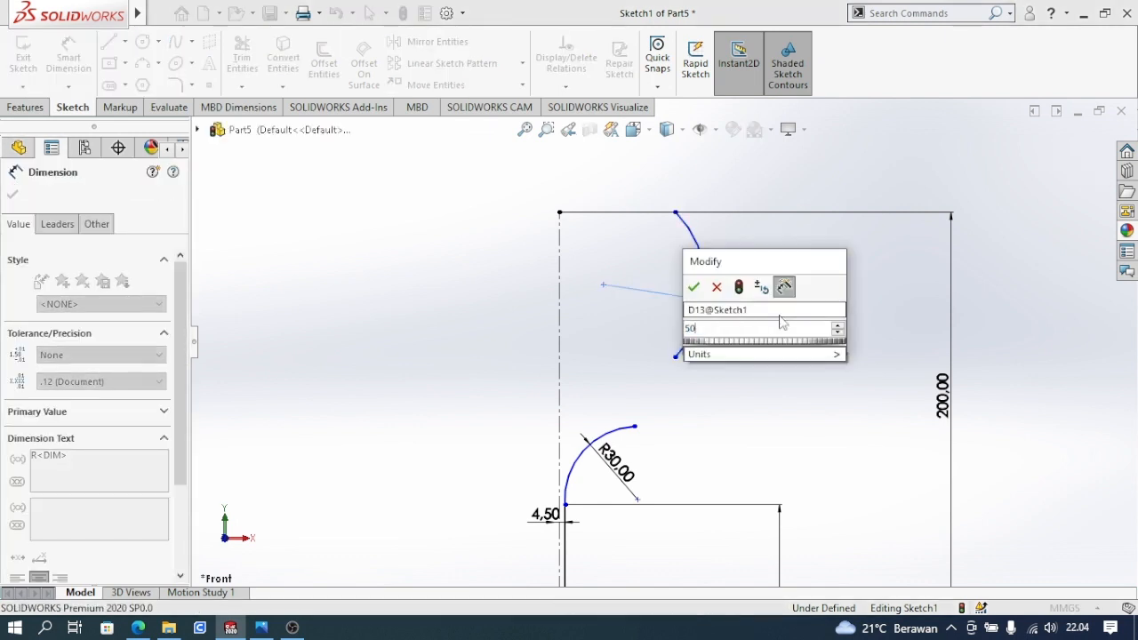
key(Return)
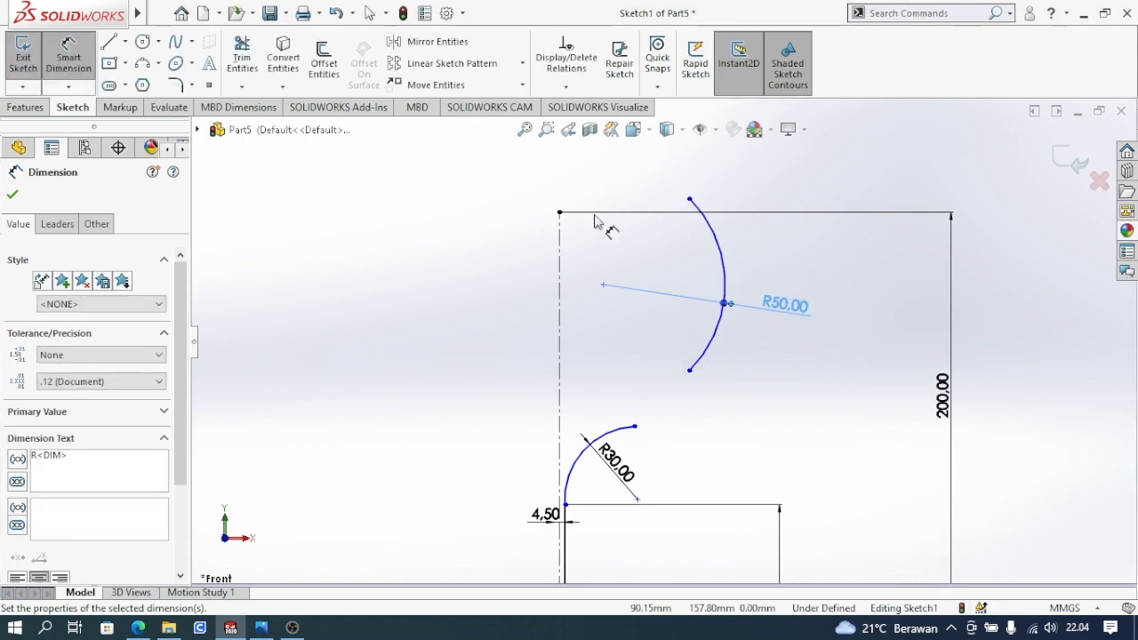
key(Escape)
Step: Add a horizontal relation between the bowl arc's upper endpoint and the centerline's top end
click(690, 201)
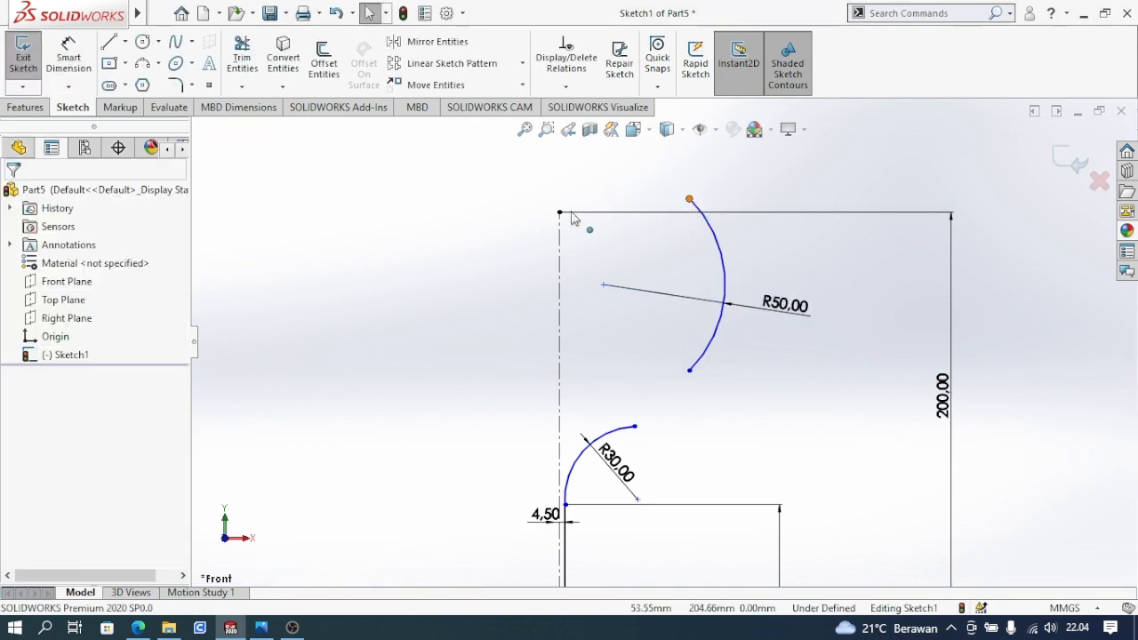
ctrl+click(559, 213)
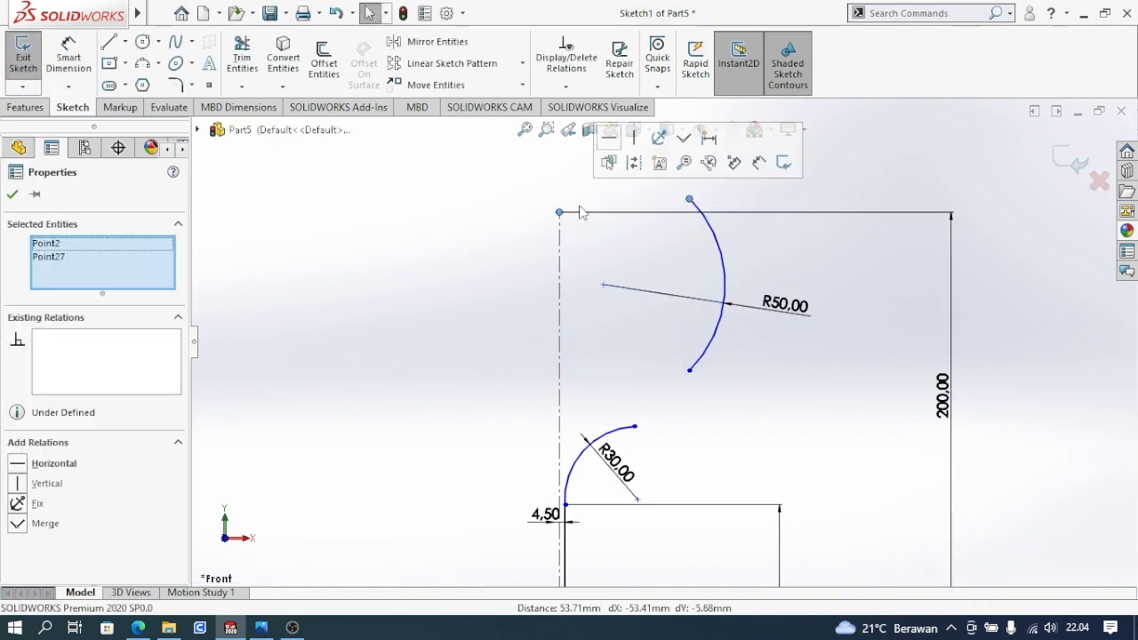
click(616, 140)
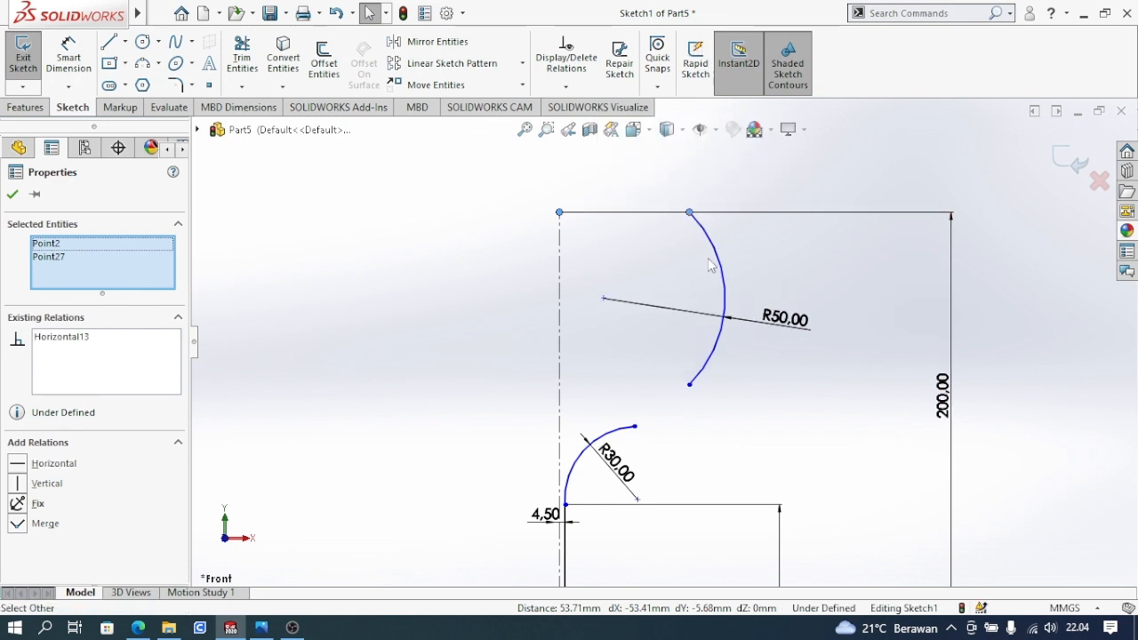
Step: Dimension the rim's horizontal distance from the centerline's top end to the bowl arc's upper endpoint as 95/2 mm, checking the reference drawing
click(68, 58)
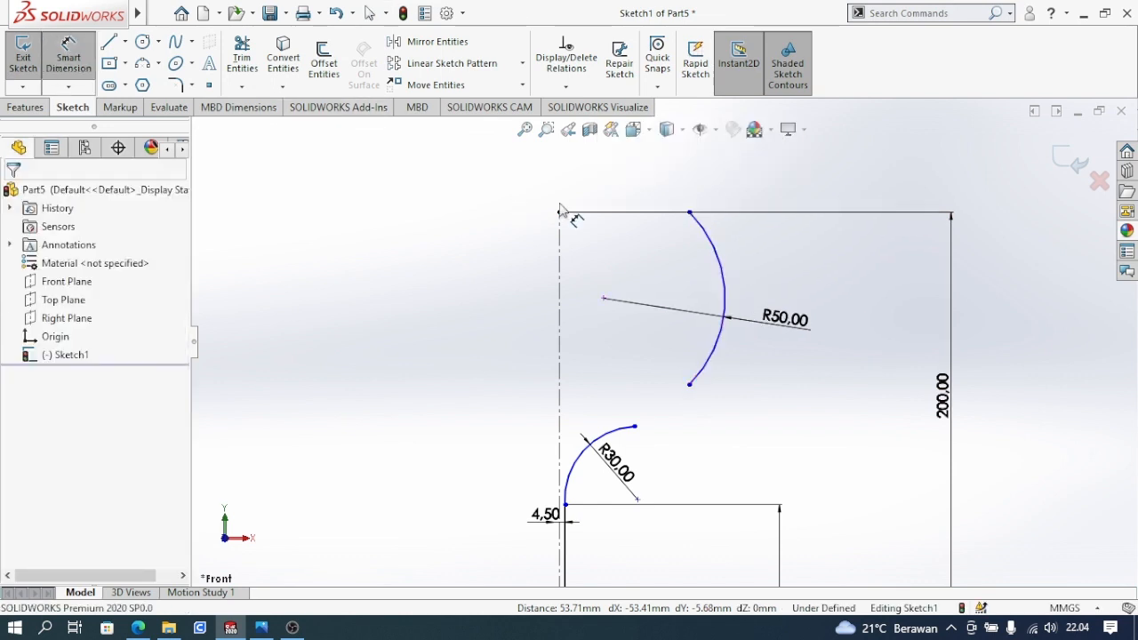
click(690, 213)
click(560, 212)
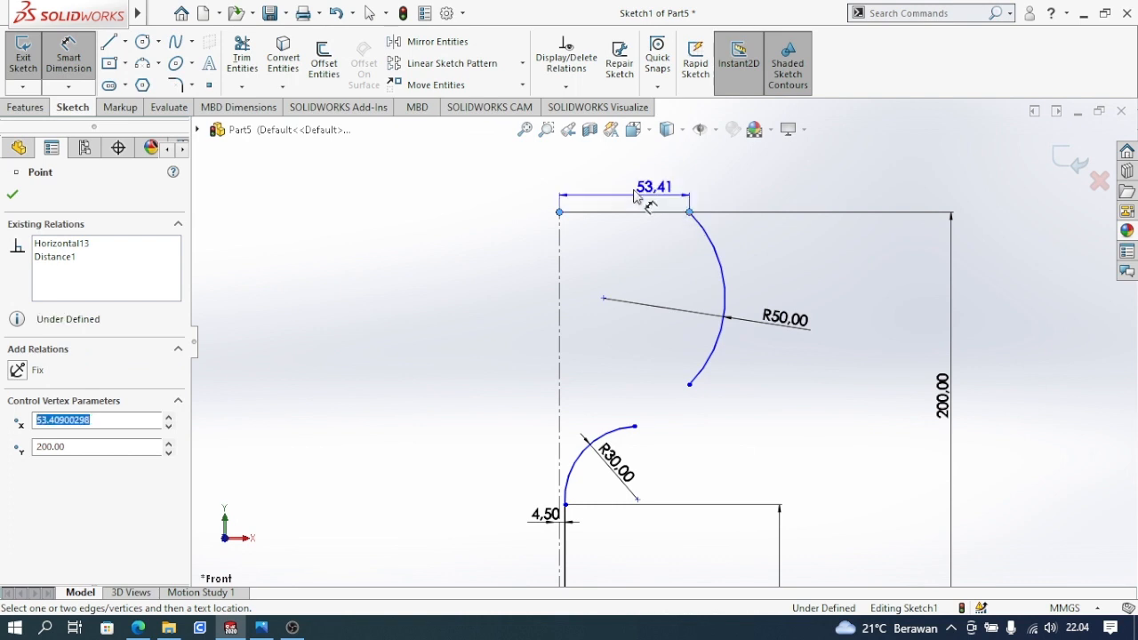
click(614, 152)
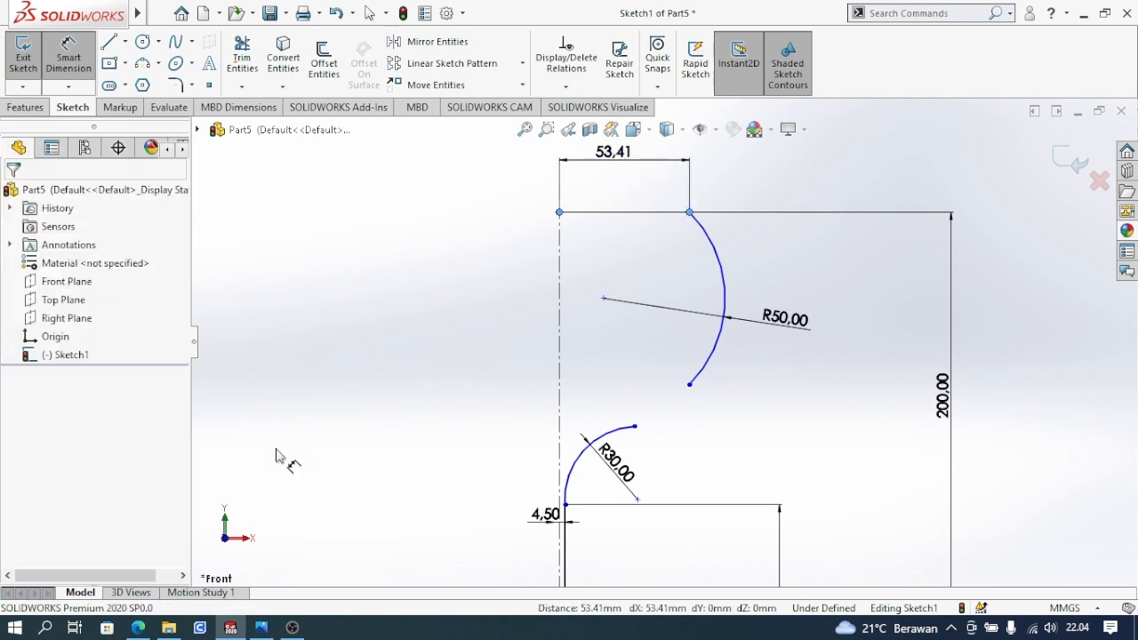
key(alt+Tab)
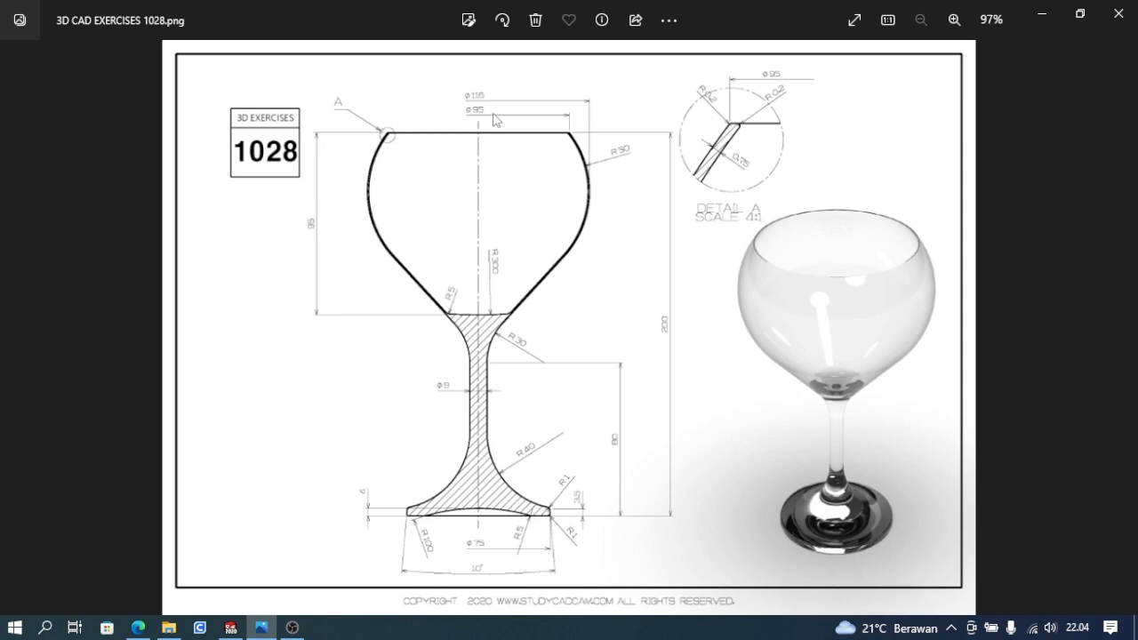
key(alt+Tab)
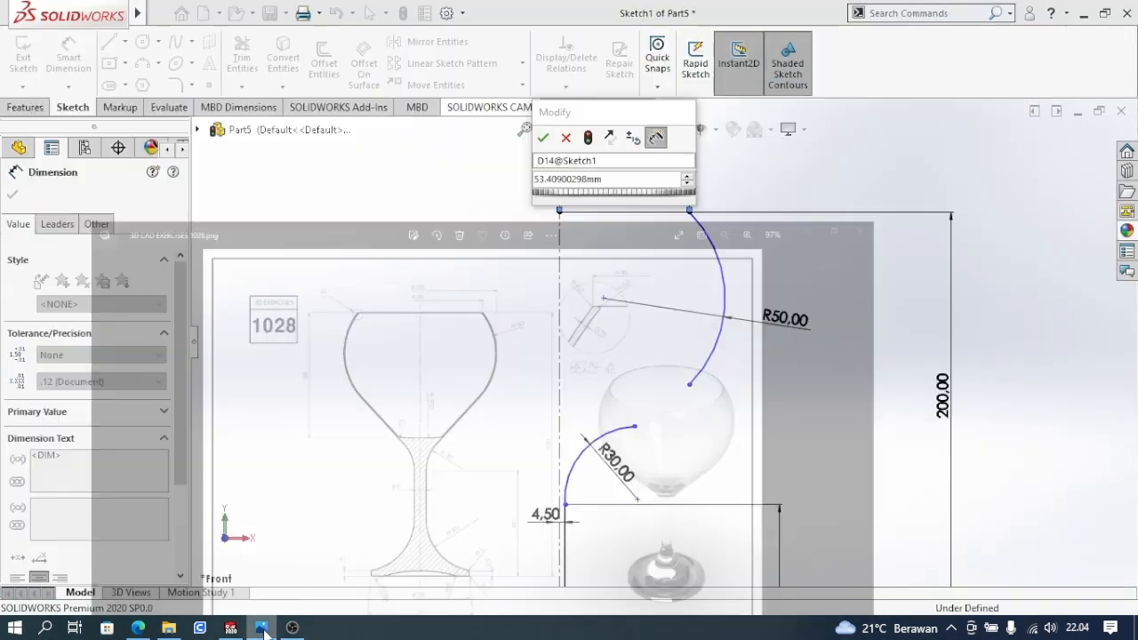
click(583, 182)
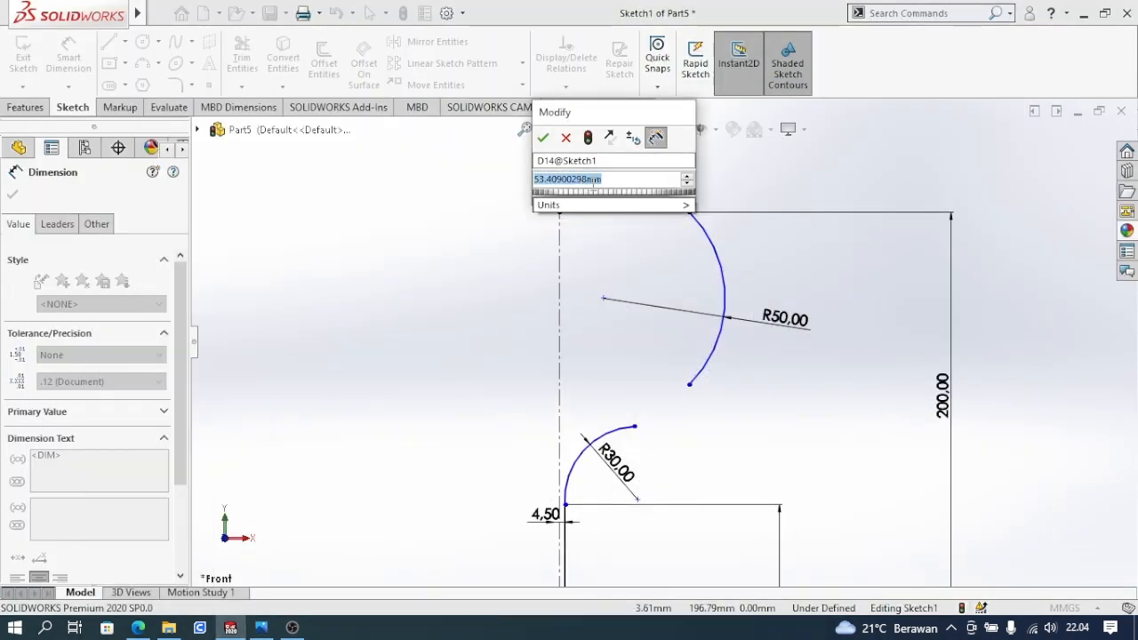
text(95/)
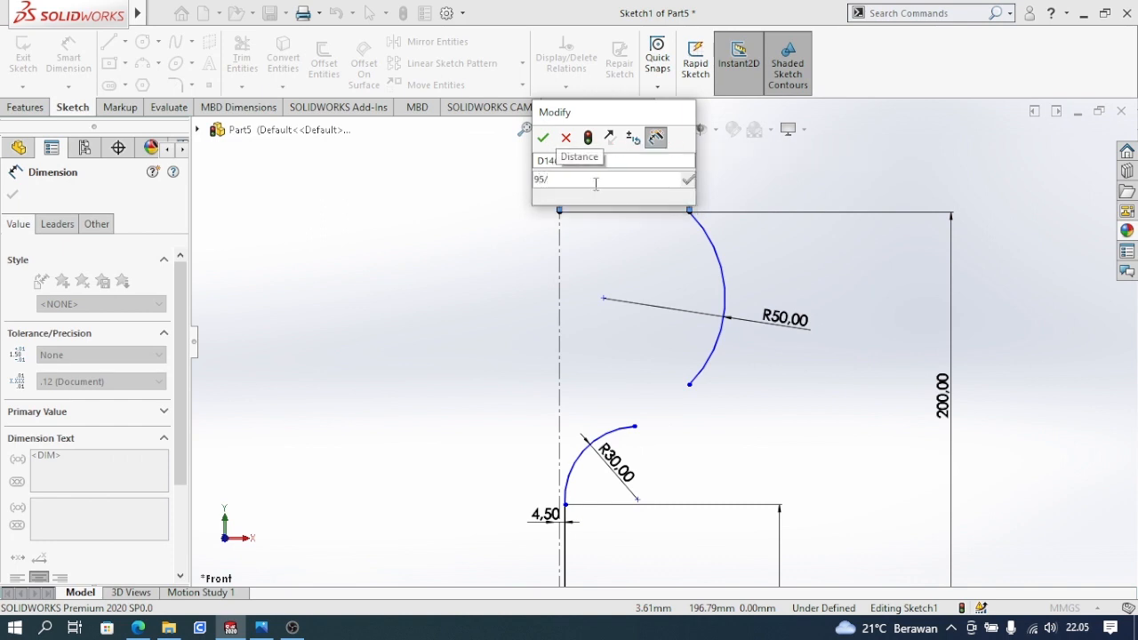
text(2)
key(Return)
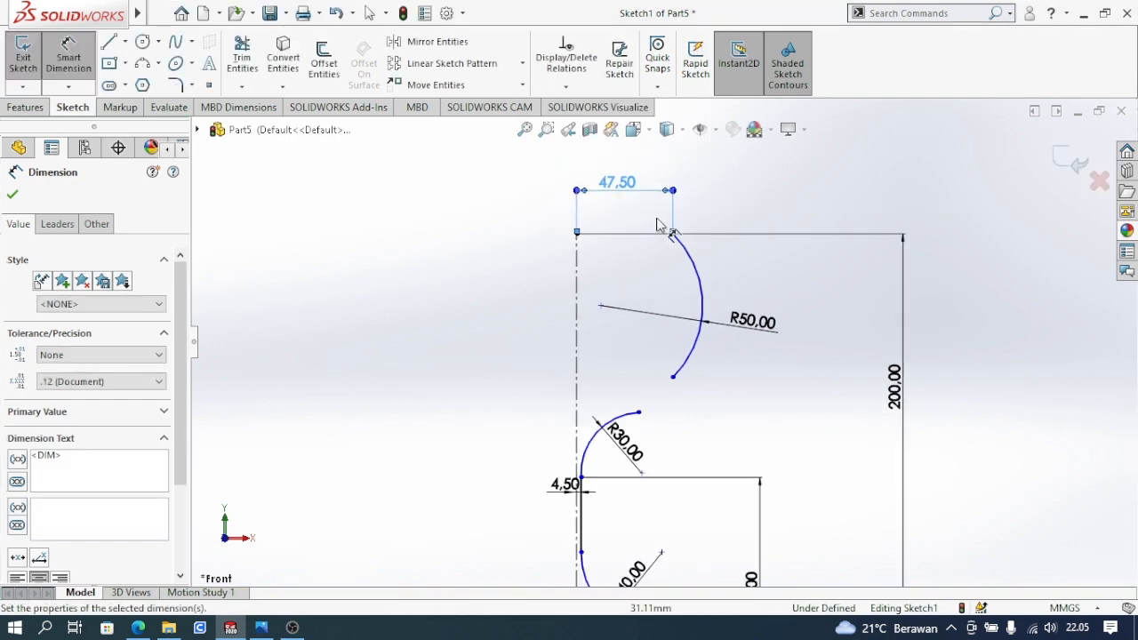
Step: Check the reference drawing and dimension the distance from the centerline to the bowl arc's outermost point as 116/2 mm
scroll(655, 467, down, 3)
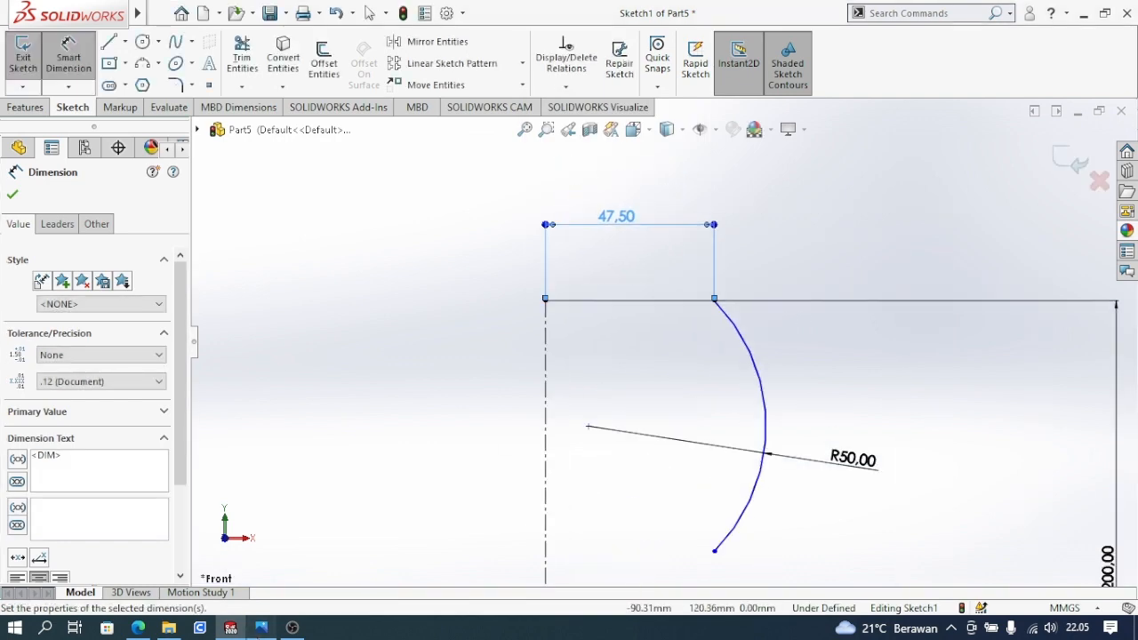
click(260, 628)
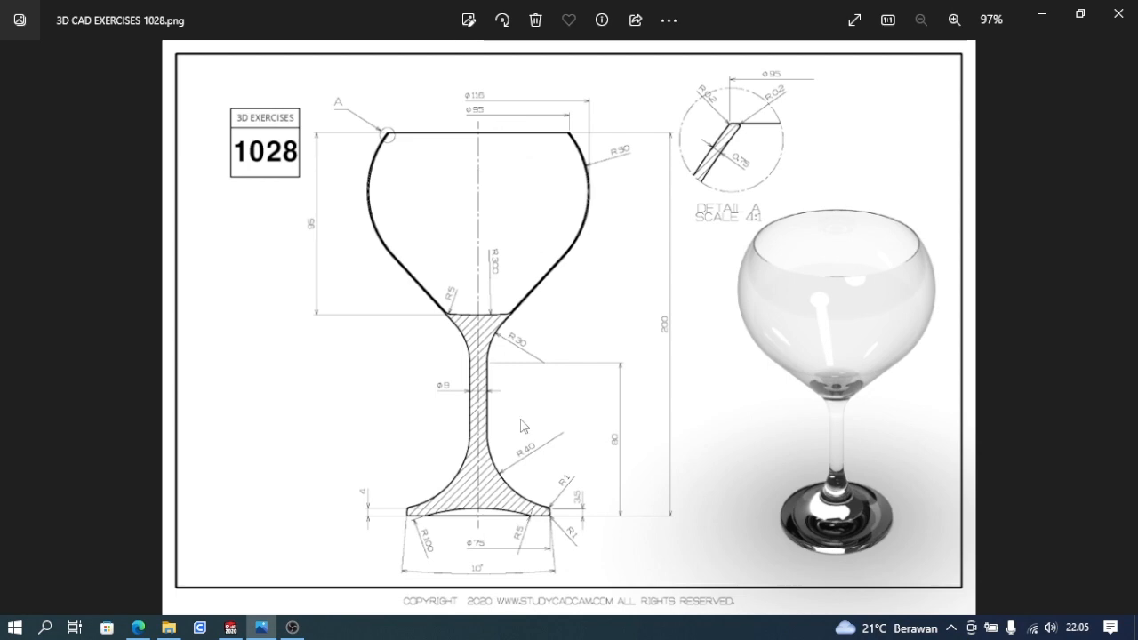
click(259, 626)
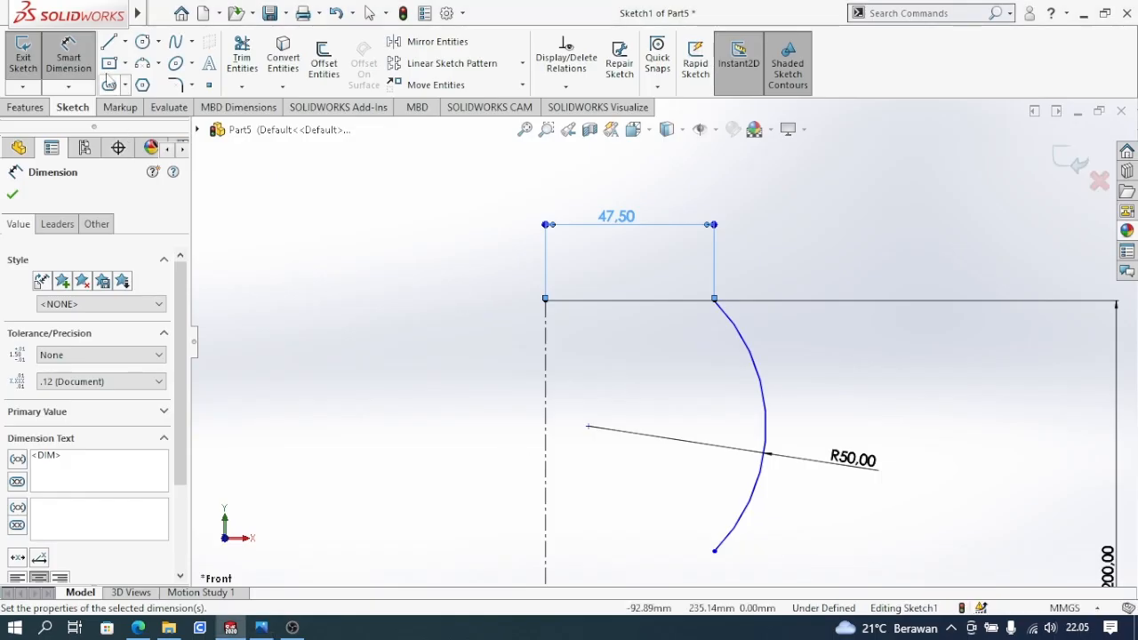
click(549, 422)
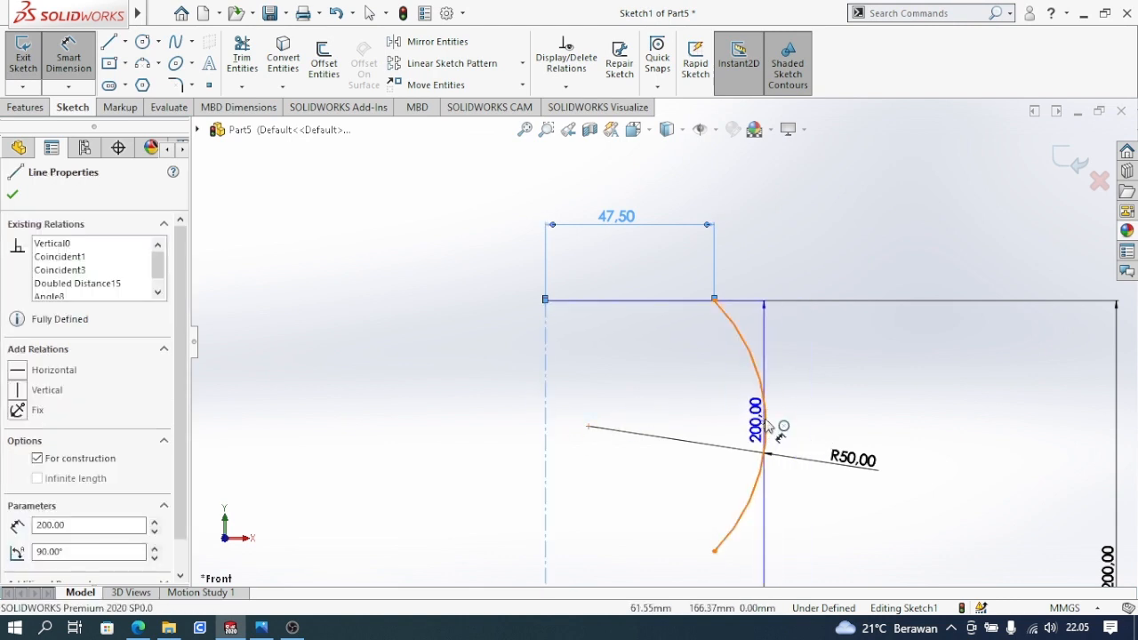
click(765, 425)
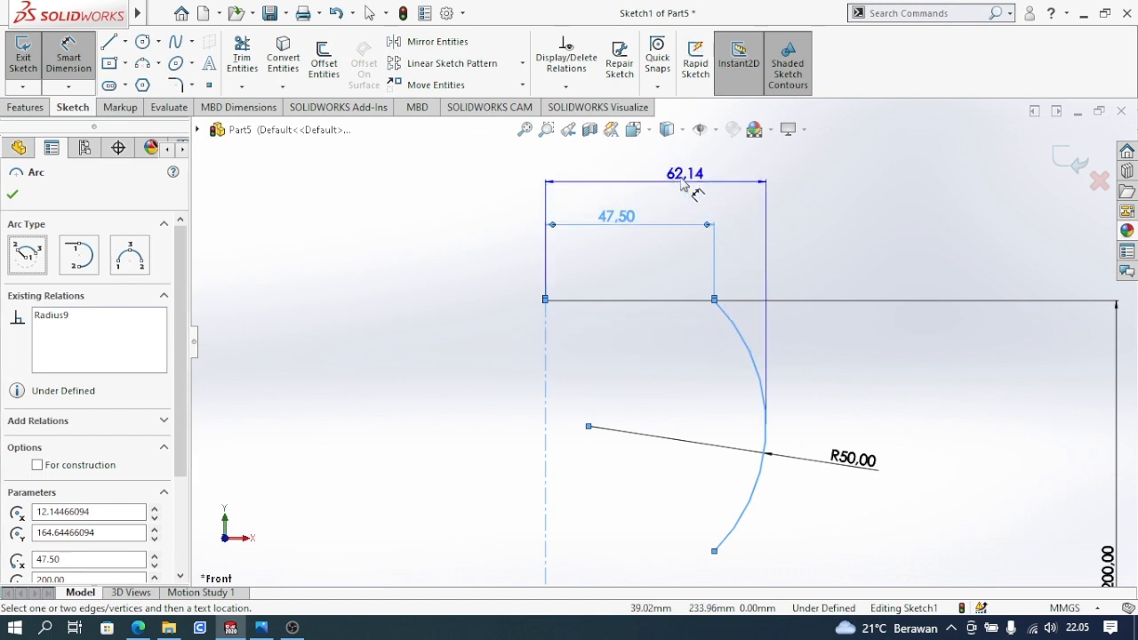
click(676, 181)
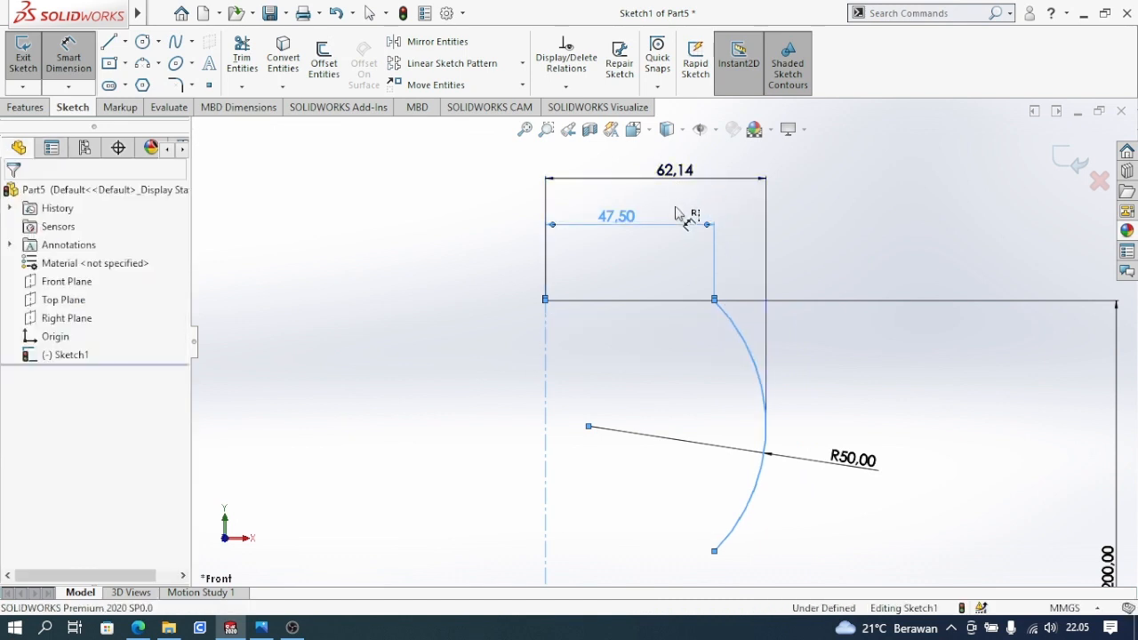
text(116/2)
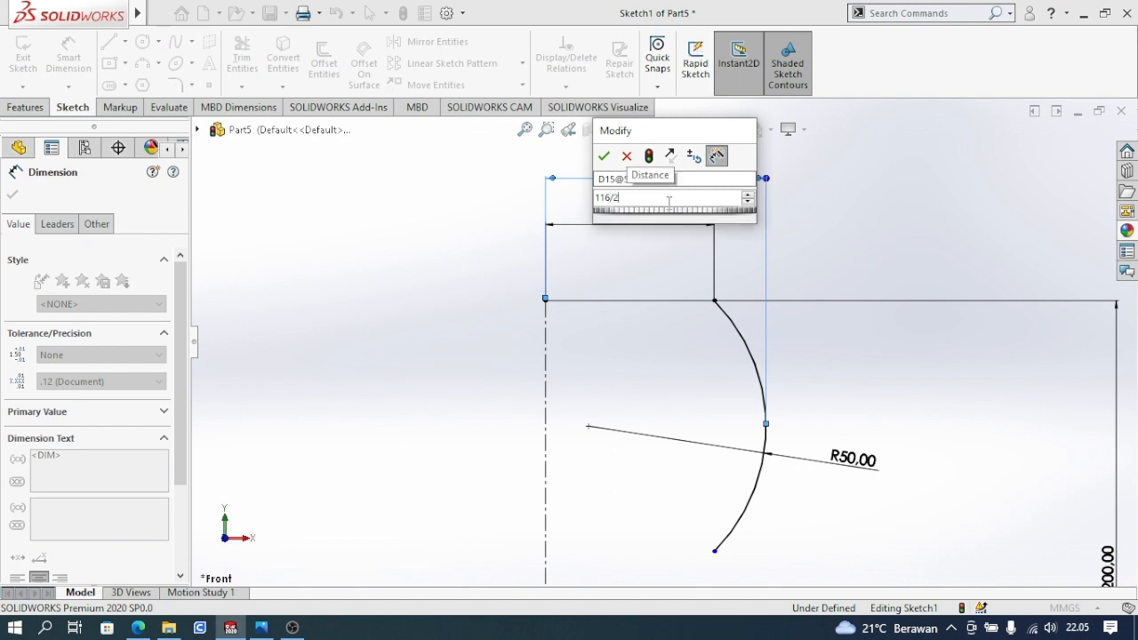
key(Return)
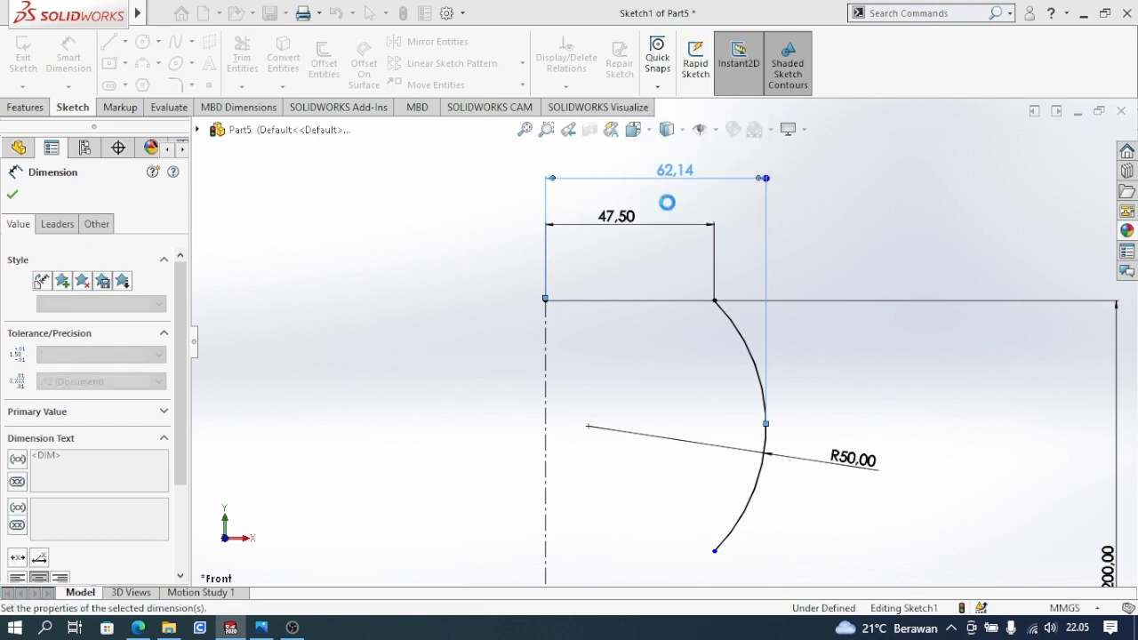
scroll(760, 429, up, 4)
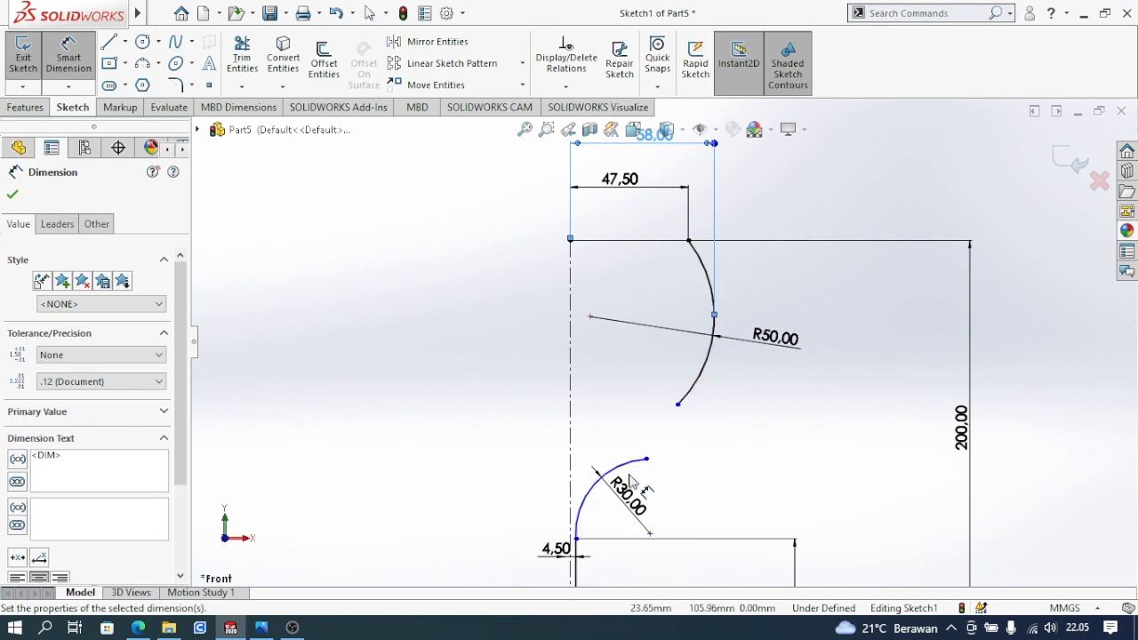
key(Escape)
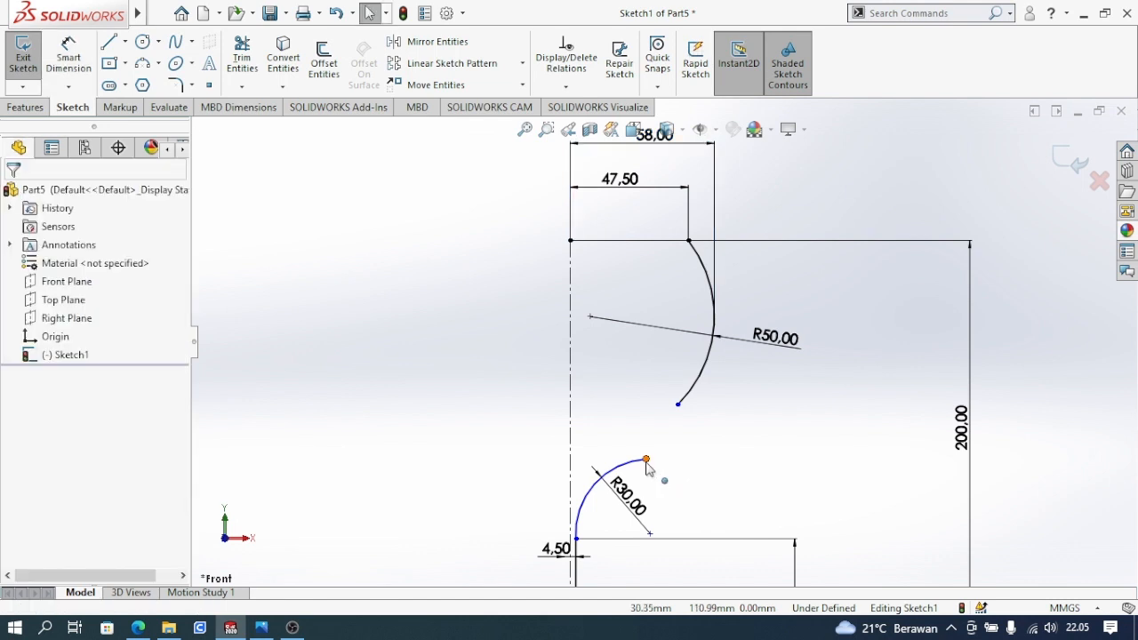
Step: Shorten the 30 mm arc's free end and connect it to the bowl arc's lower end with a straight line about 36 mm long
drag(647, 462, 613, 467)
click(110, 44)
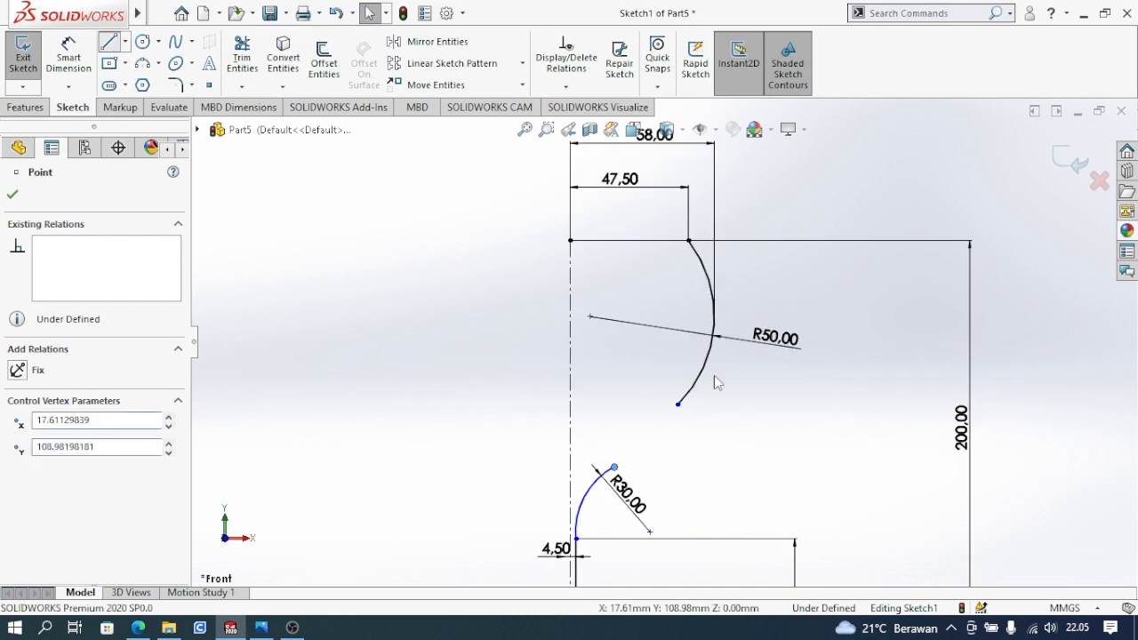
click(679, 405)
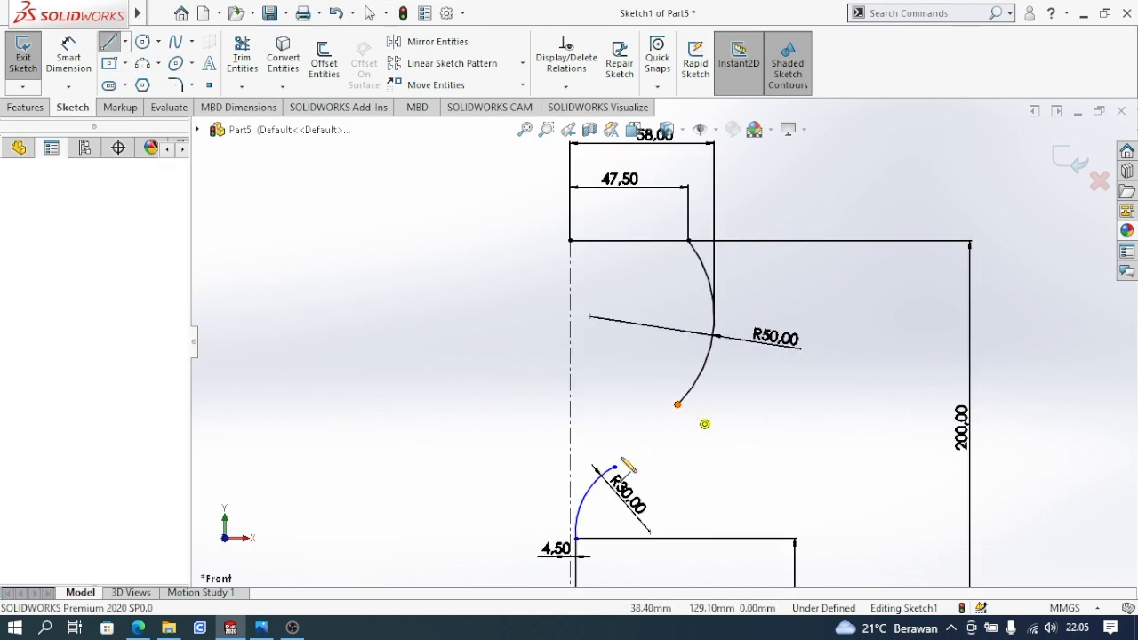
click(614, 466)
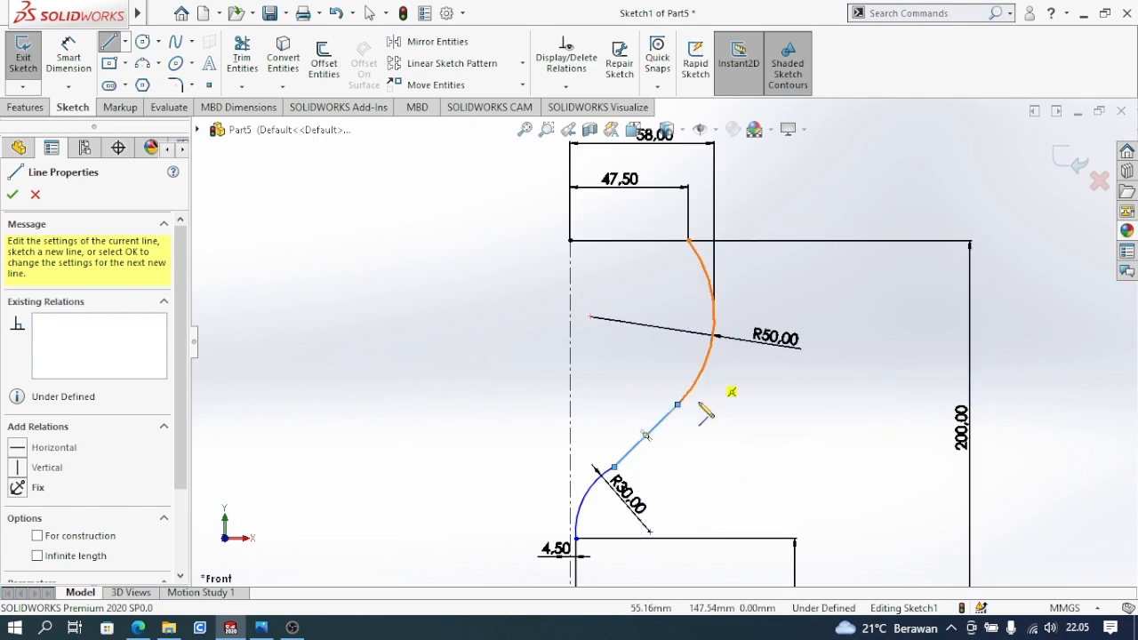
scroll(663, 448, down, 2)
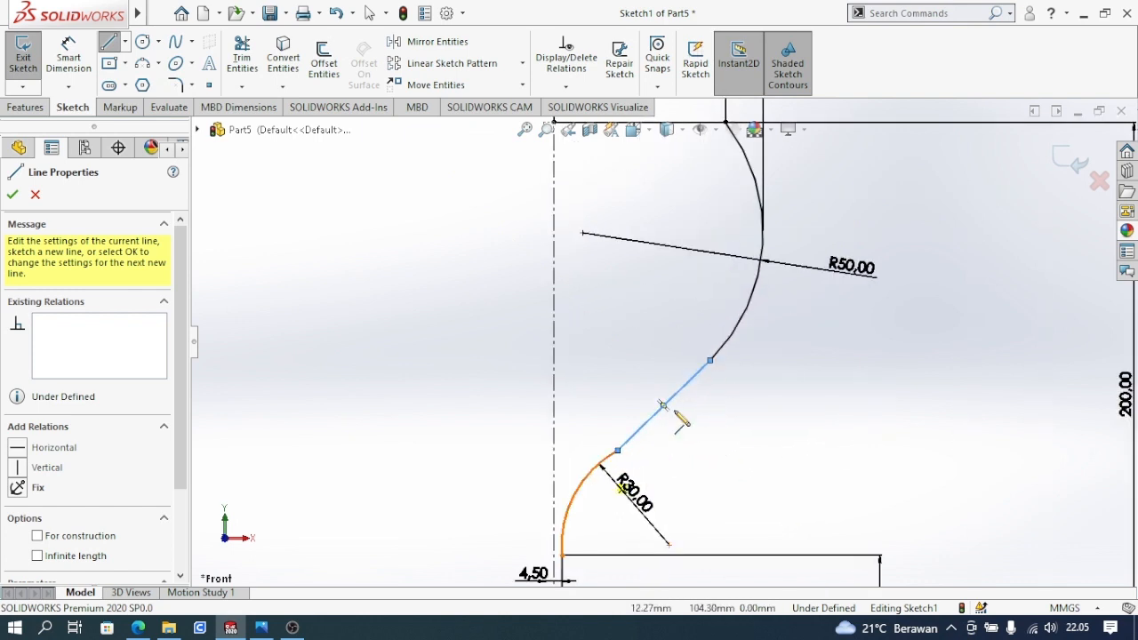
key(Escape)
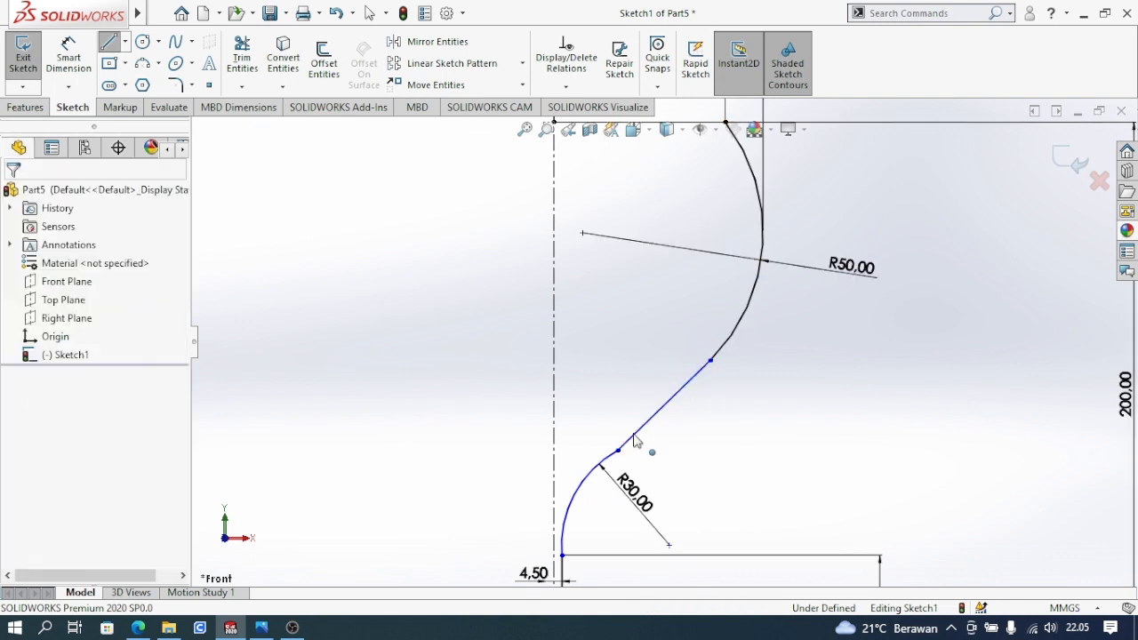
Step: Make the connecting line tangent to both the 30 mm arc above the stem and the 50 mm bowl arc
click(635, 436)
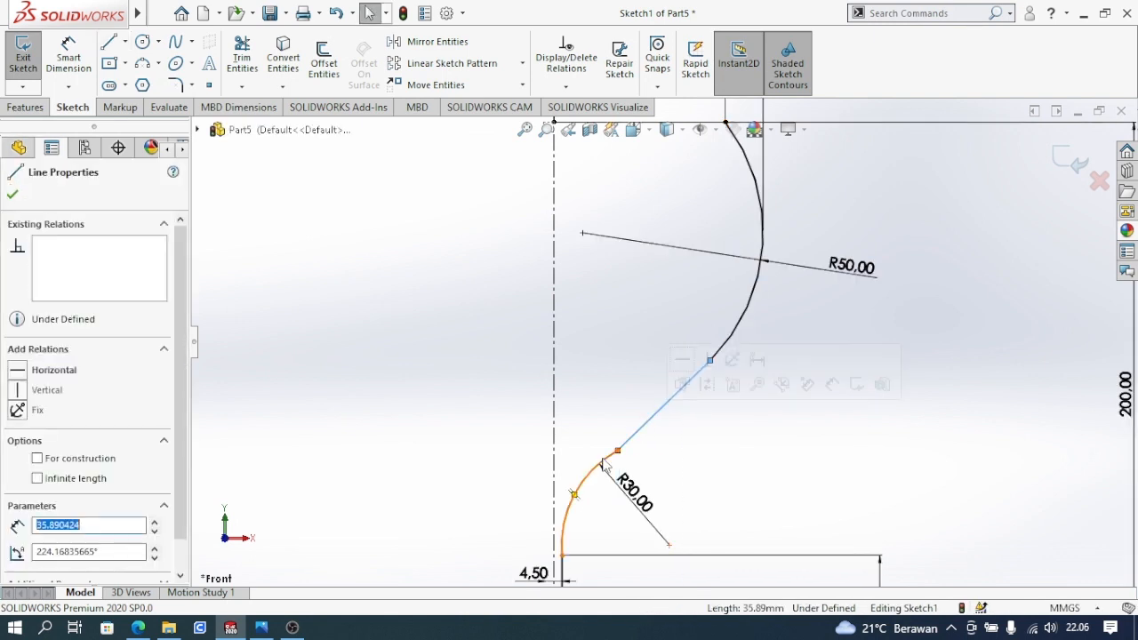
ctrl+click(604, 464)
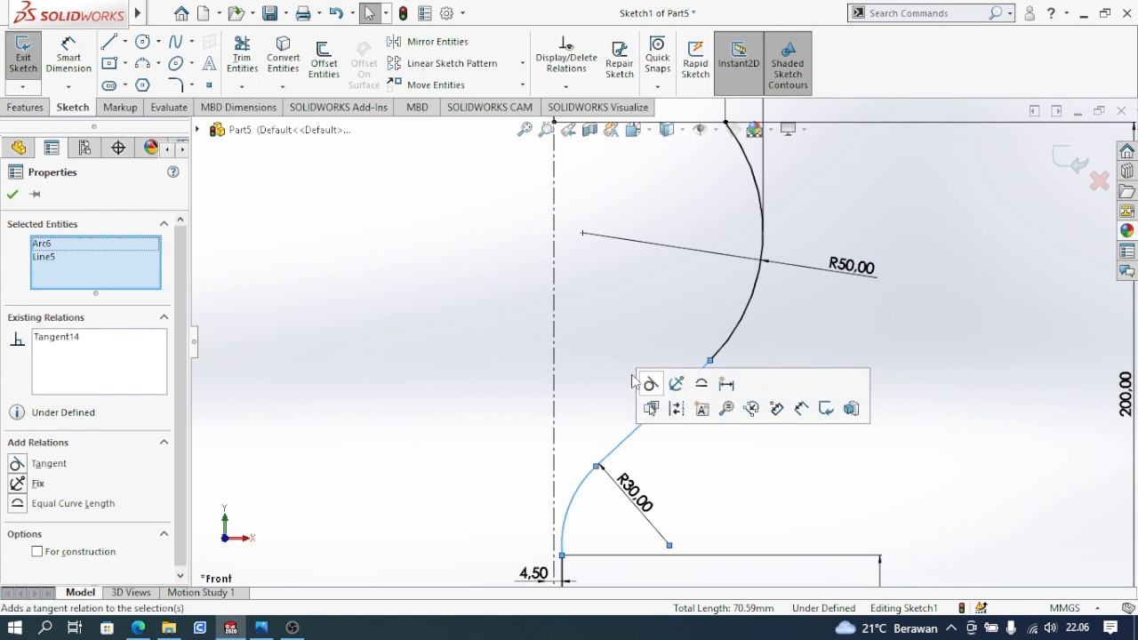
click(652, 384)
click(727, 353)
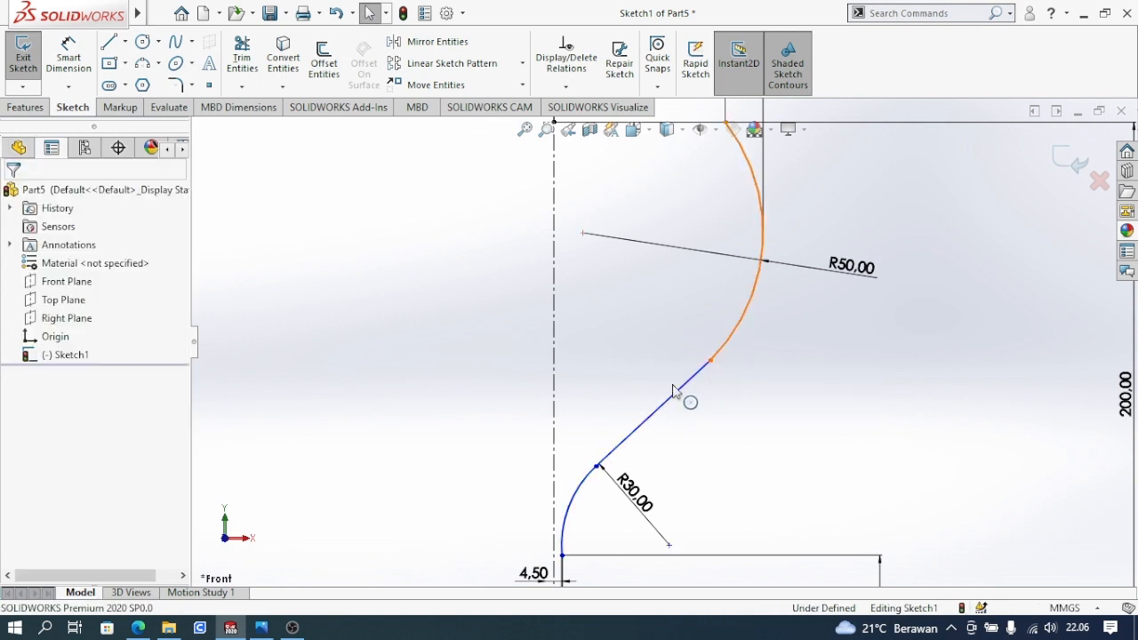
ctrl+click(692, 384)
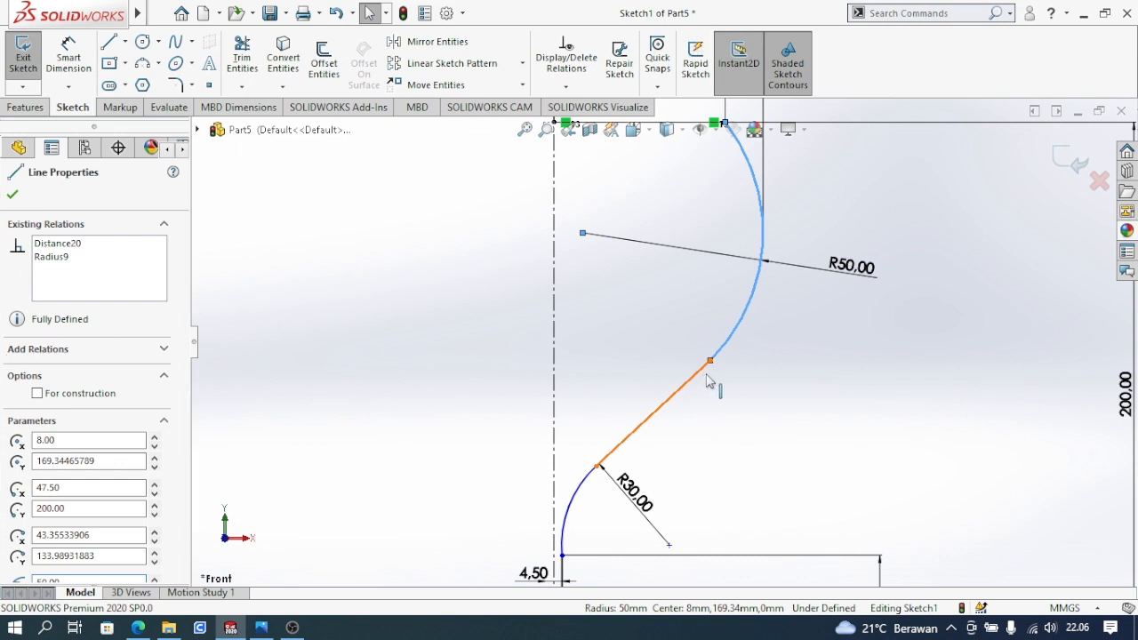
click(737, 305)
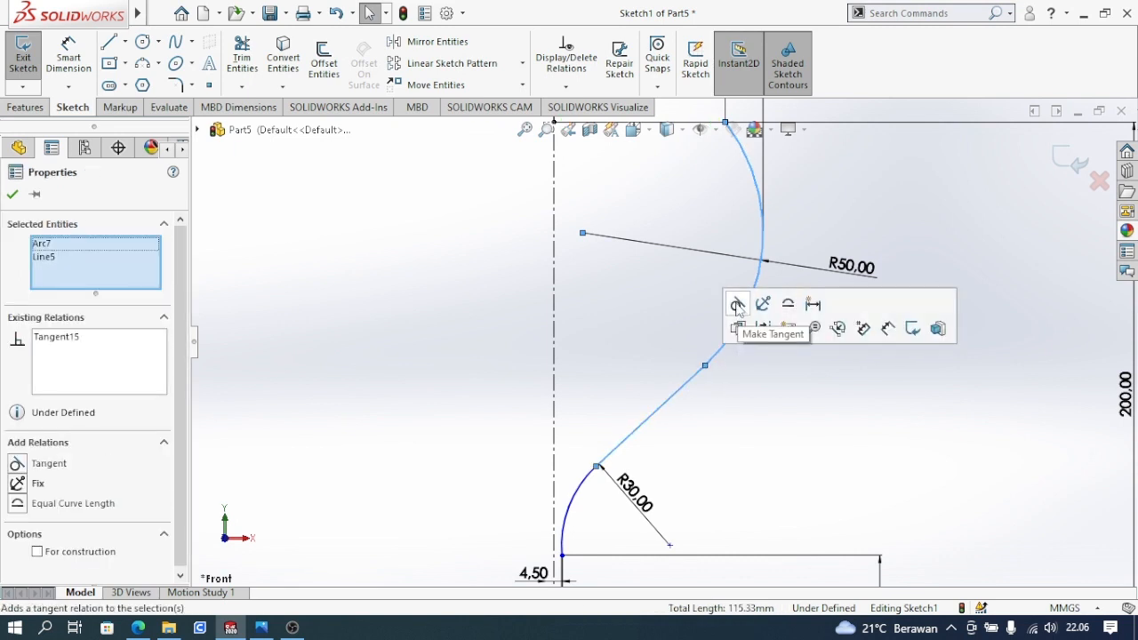
Step: Check the bowl wall and rim detail in the reference drawing and close the finished tangent relation
scroll(658, 329, up, 5)
scroll(703, 262, down, 3)
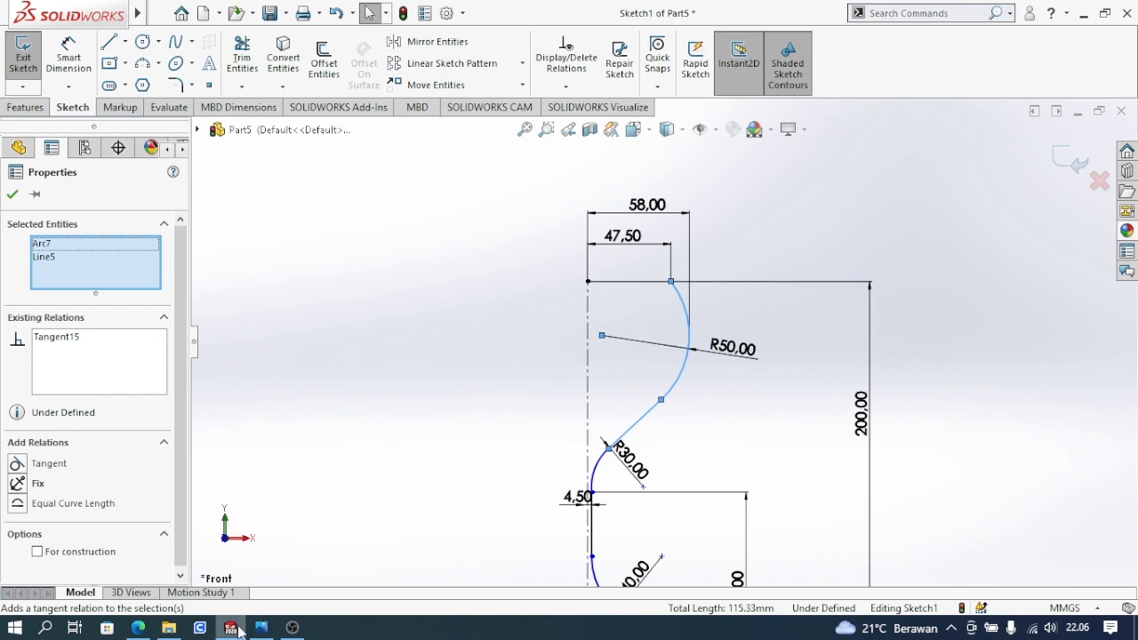
click(289, 607)
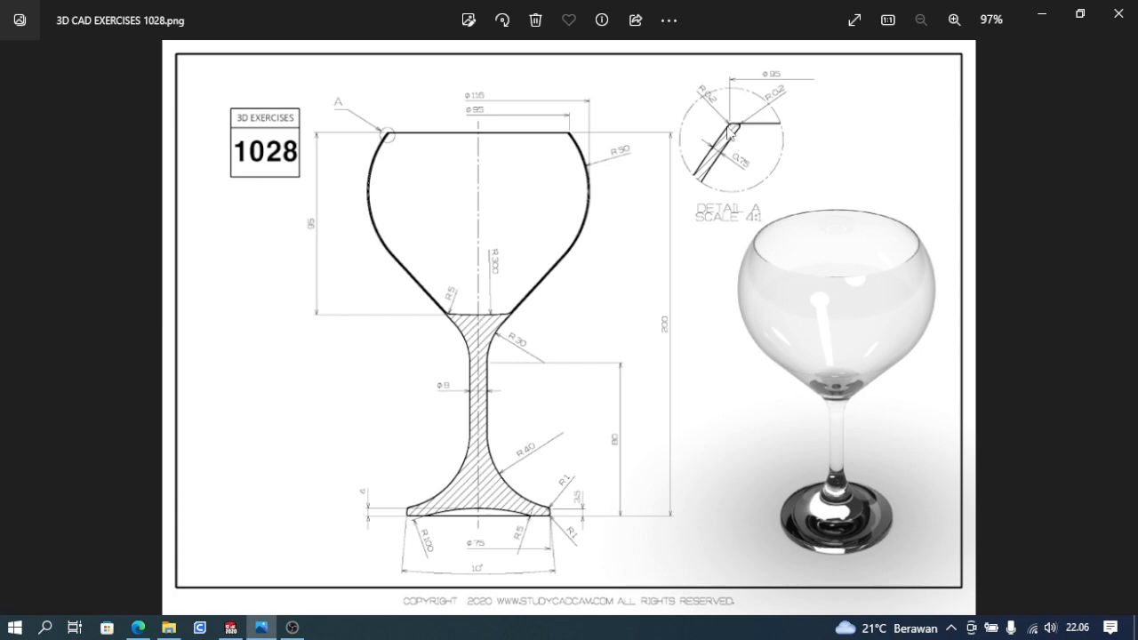
click(230, 626)
click(652, 305)
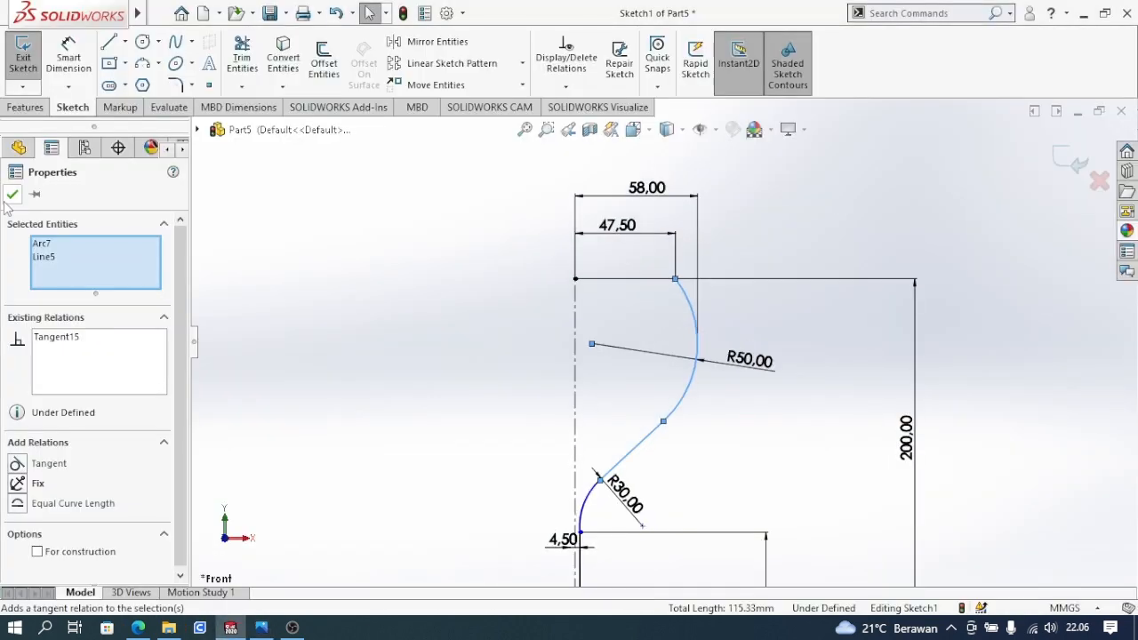
scroll(706, 297, down, 5)
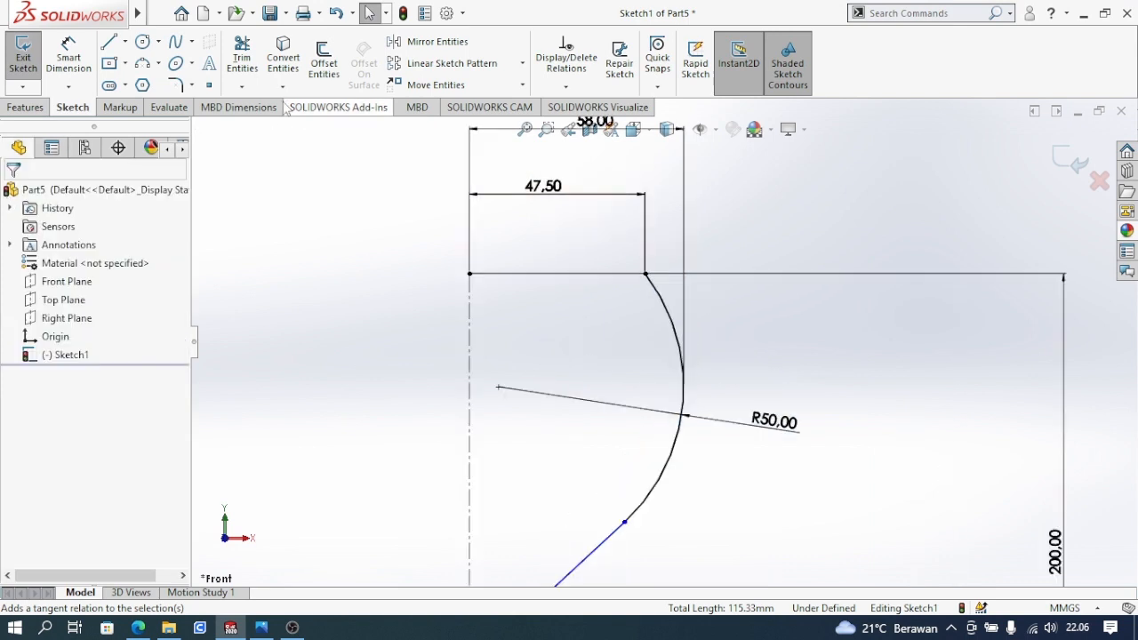
click(143, 66)
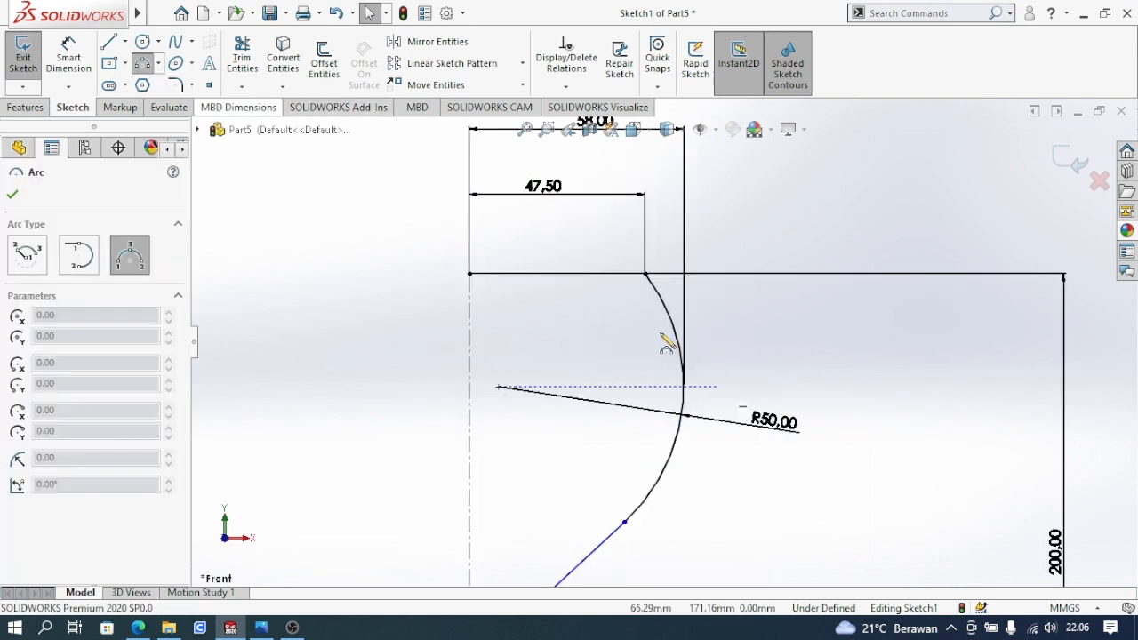
click(642, 276)
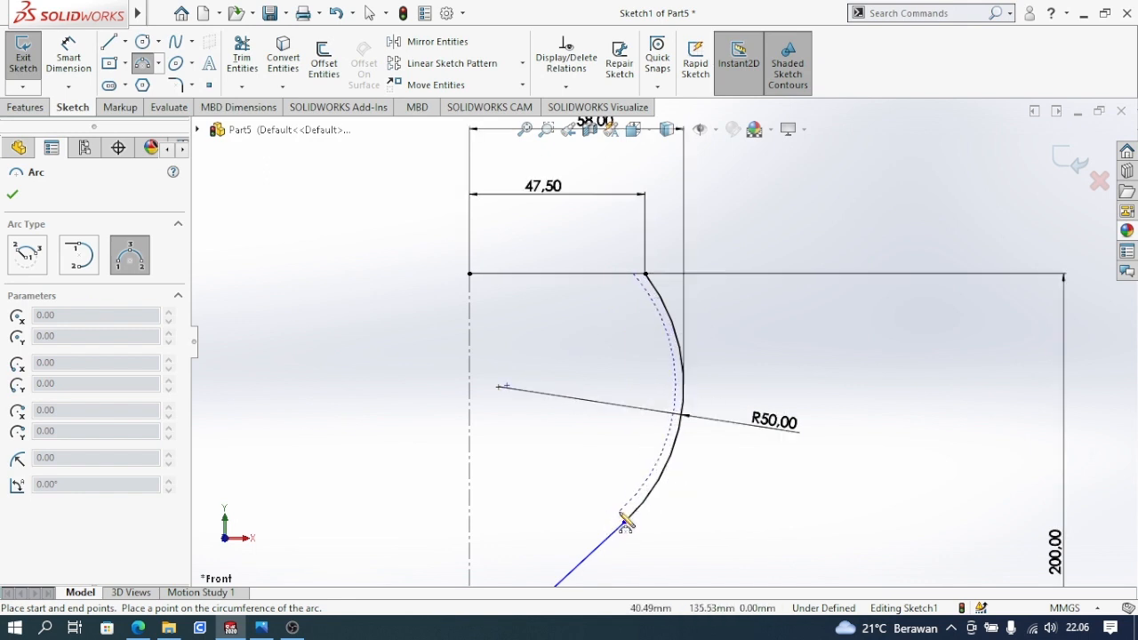
key(Escape)
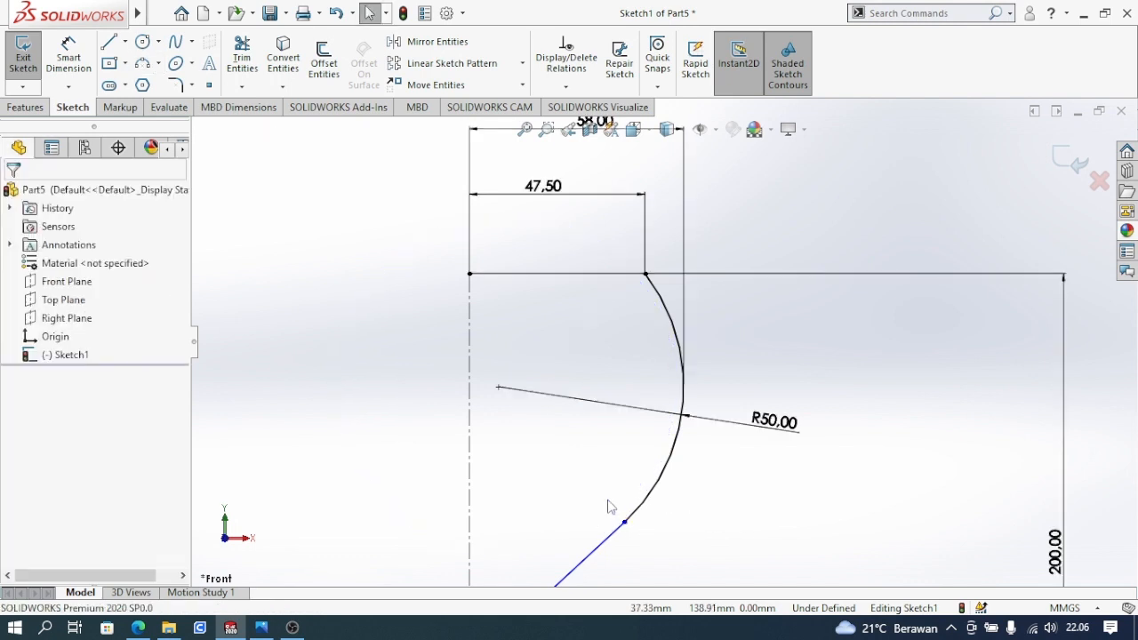
Step: Sketch a three-point arc inside the 50 mm bowl arc, from the rim line about 42 mm off the centerline to near the bowl arc's lower end
click(144, 65)
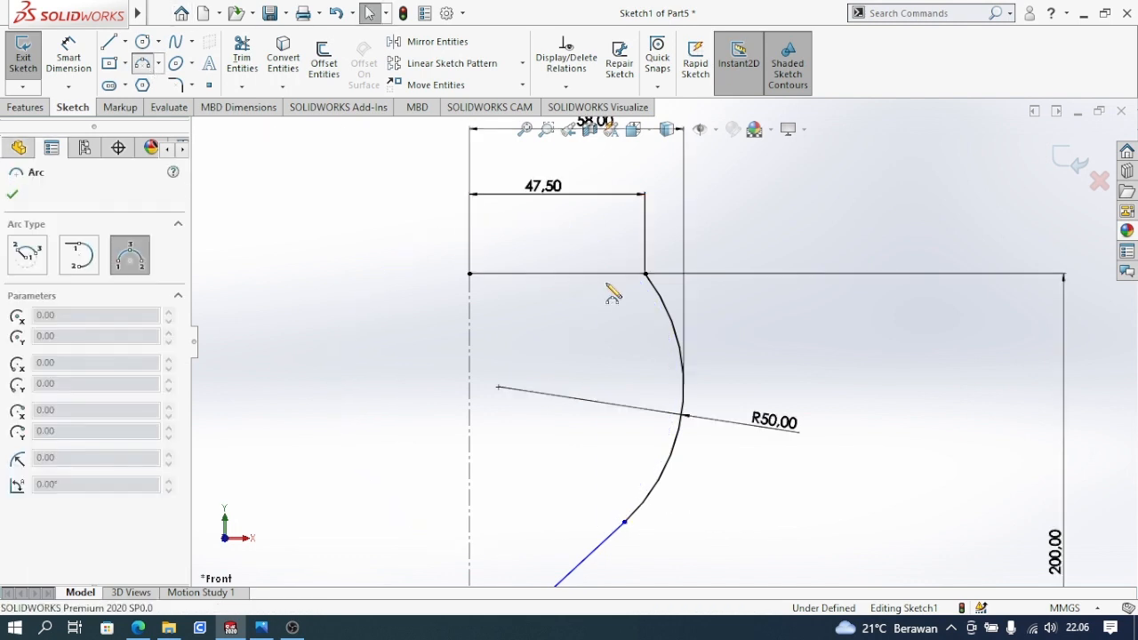
click(644, 276)
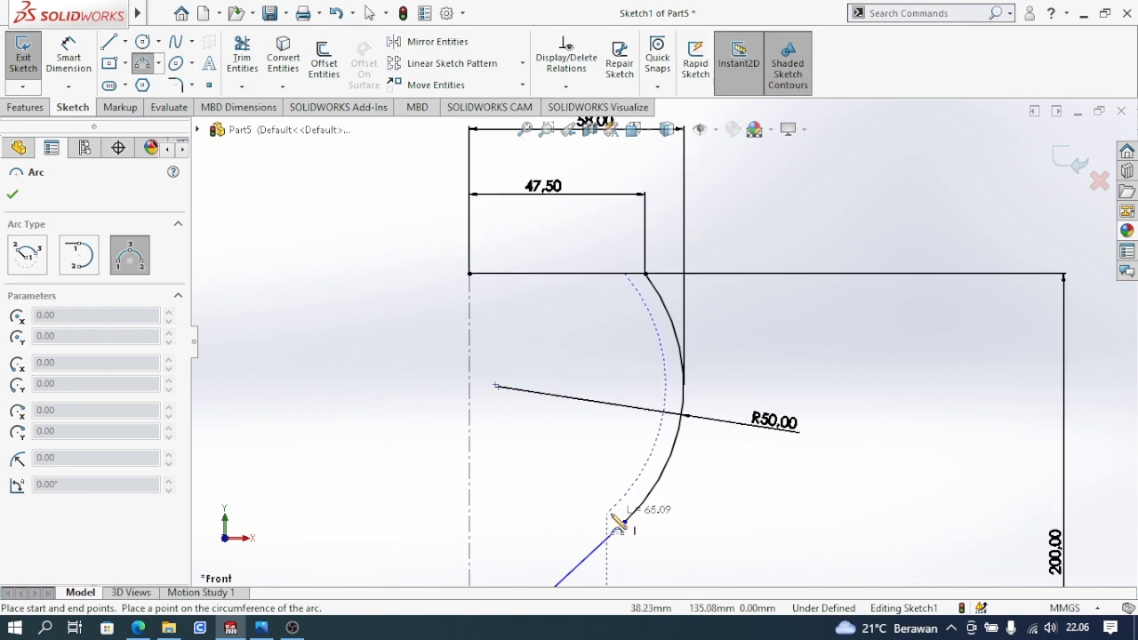
click(623, 523)
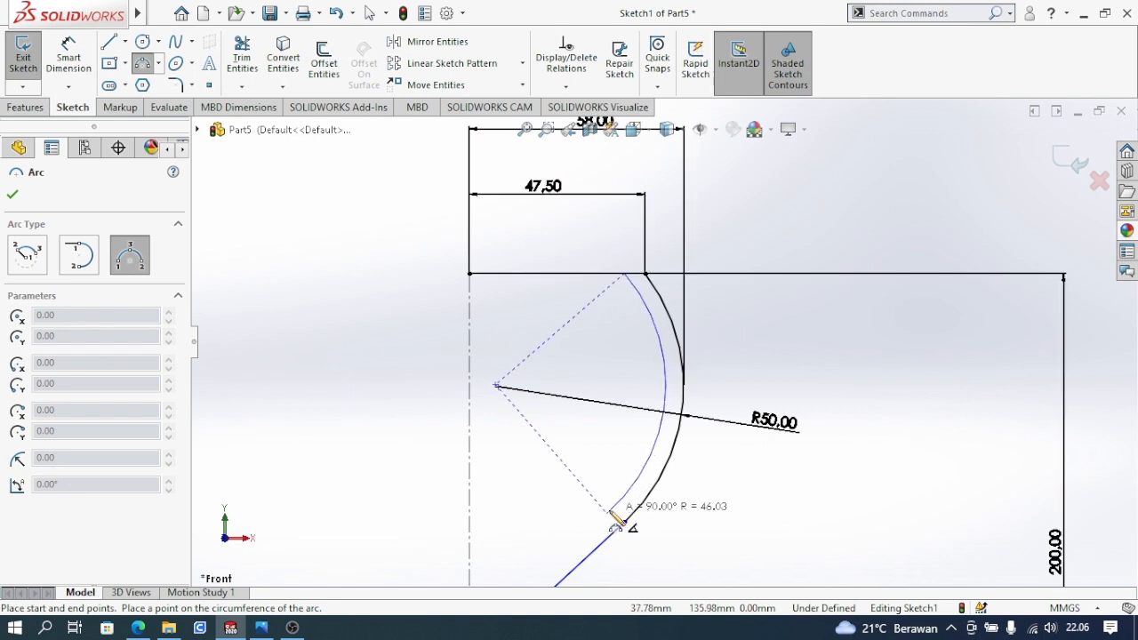
click(630, 461)
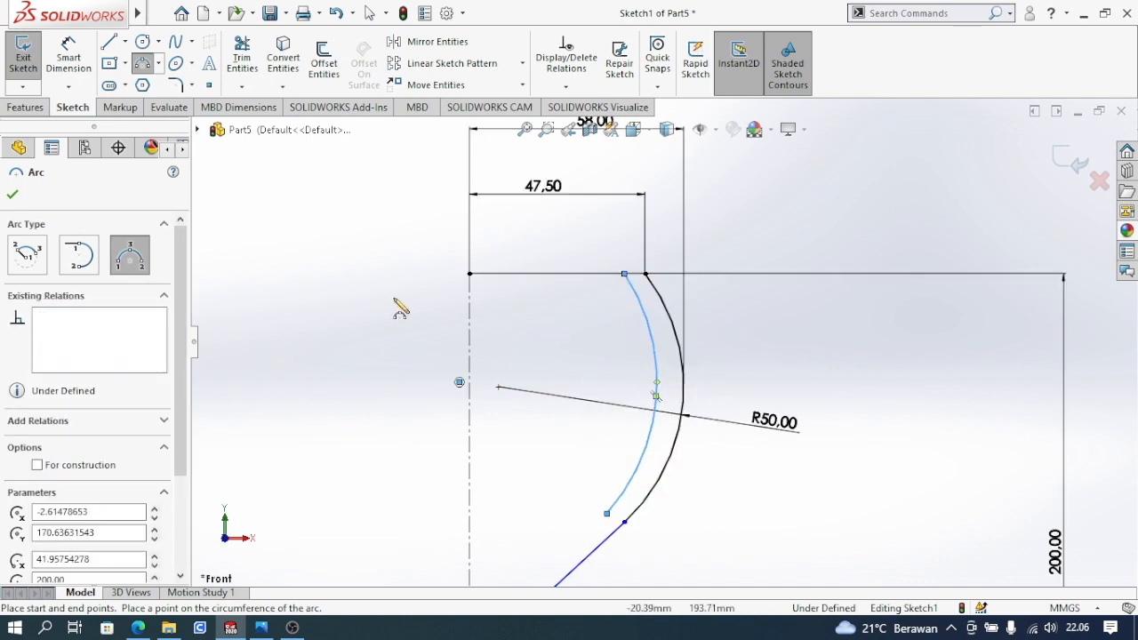
Step: Draw a line about 34.5 mm long from the inner arc's lower end, running down alongside the outer connecting line toward the stem
click(107, 37)
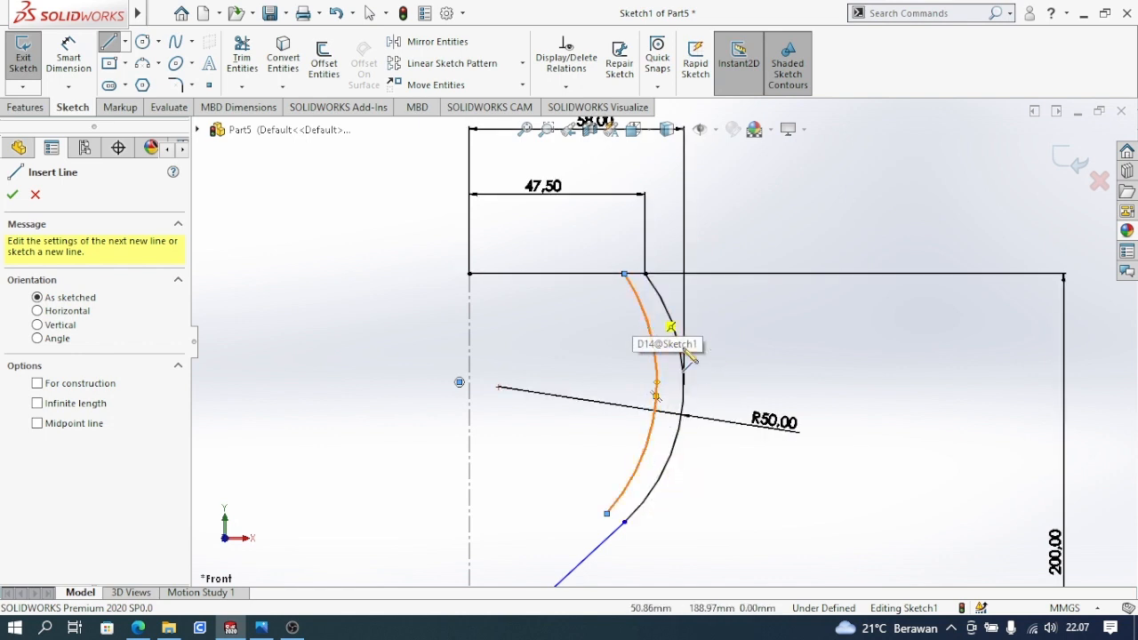
scroll(624, 534, down, 1)
scroll(620, 496, up, 3)
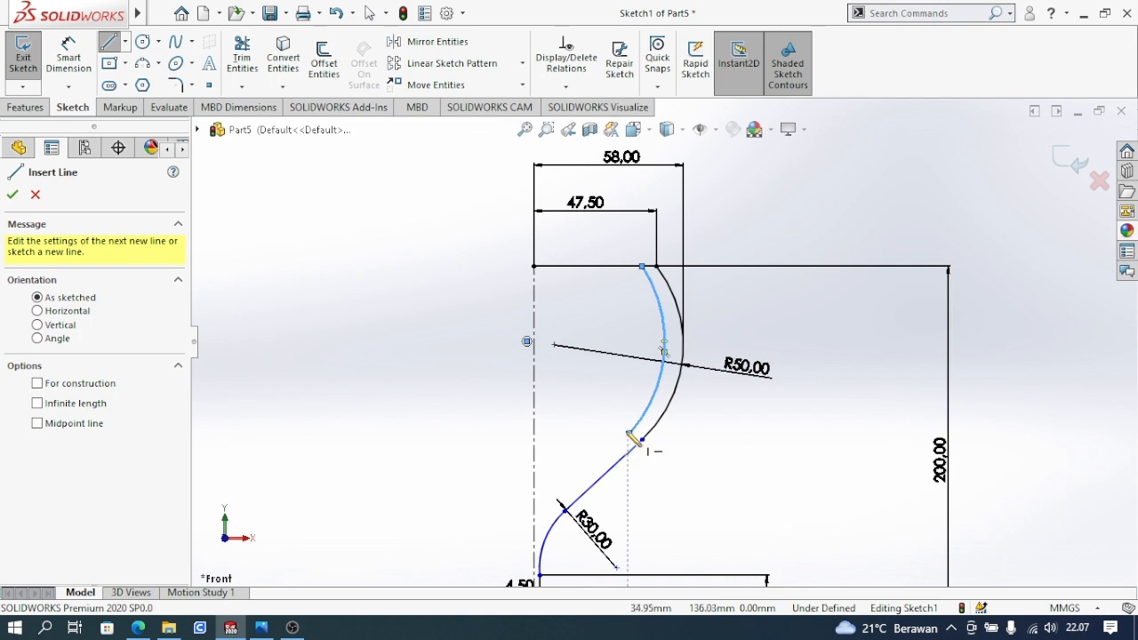
click(630, 435)
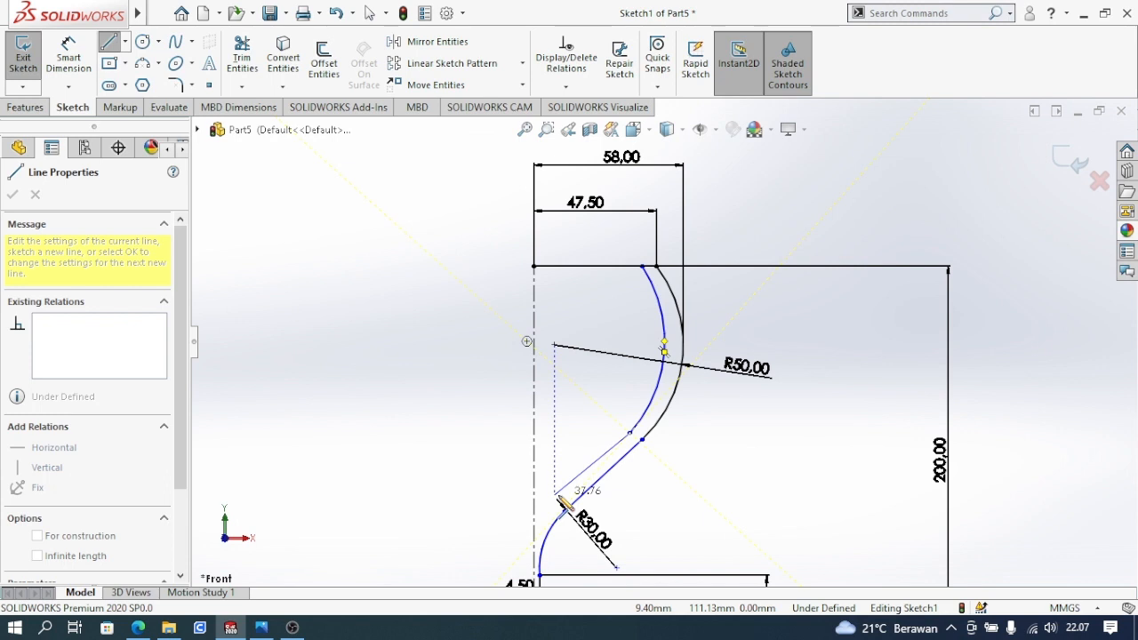
click(564, 493)
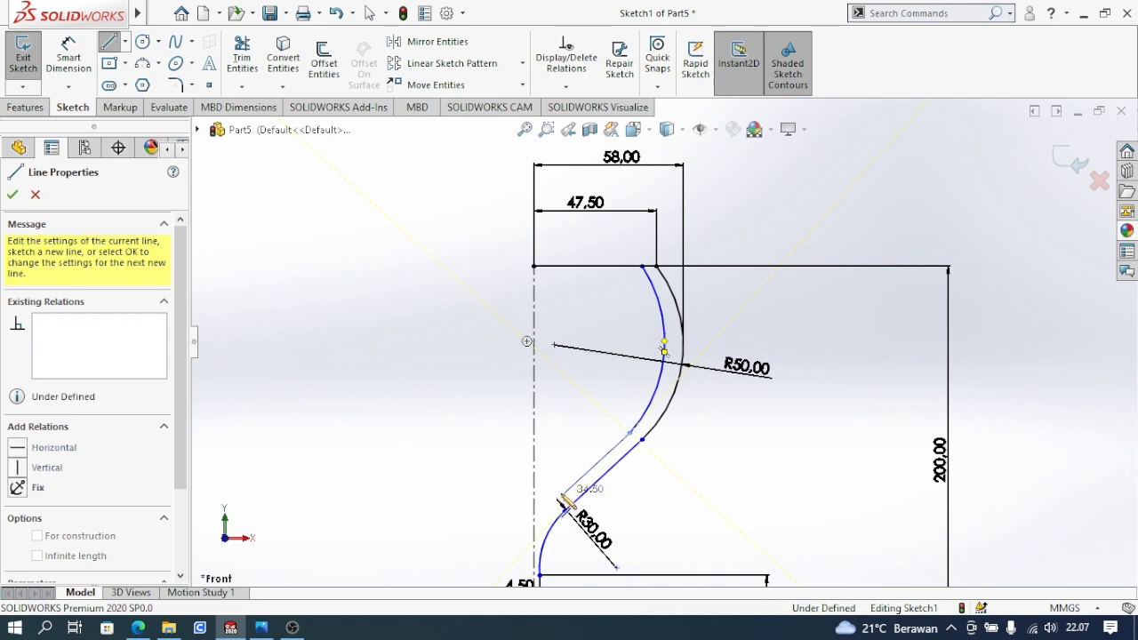
scroll(571, 507, down, 2)
scroll(574, 494, down, 2)
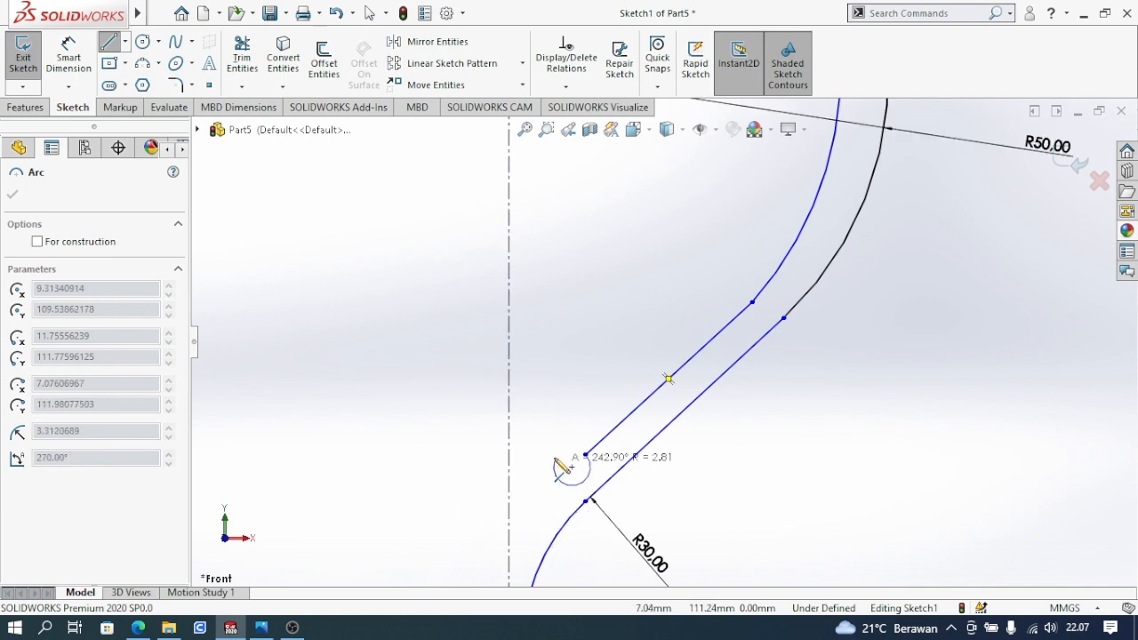
key(Escape)
Step: Check the reference drawing and sketch a small arc of about 2.1 mm radius from the inner line's lower end toward the centerline
click(261, 628)
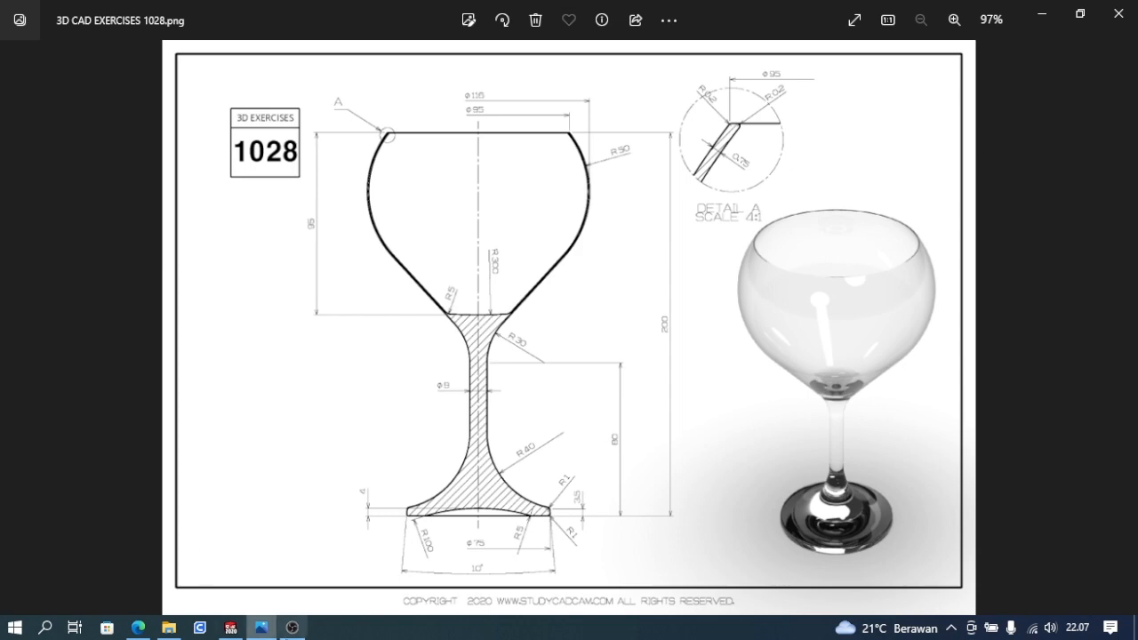
click(261, 630)
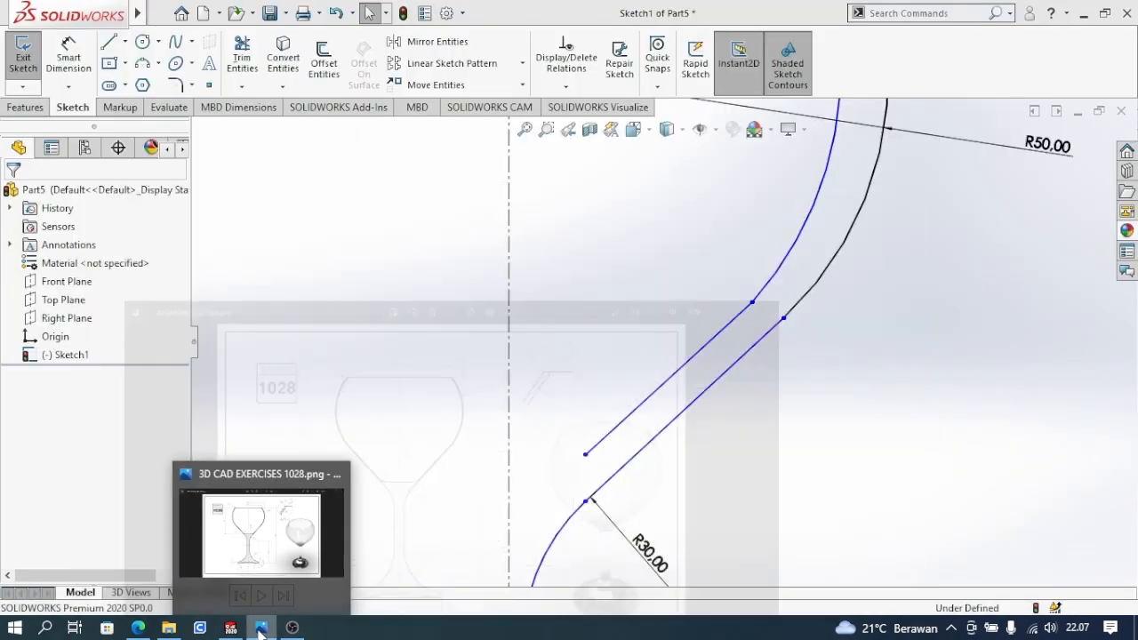
click(142, 64)
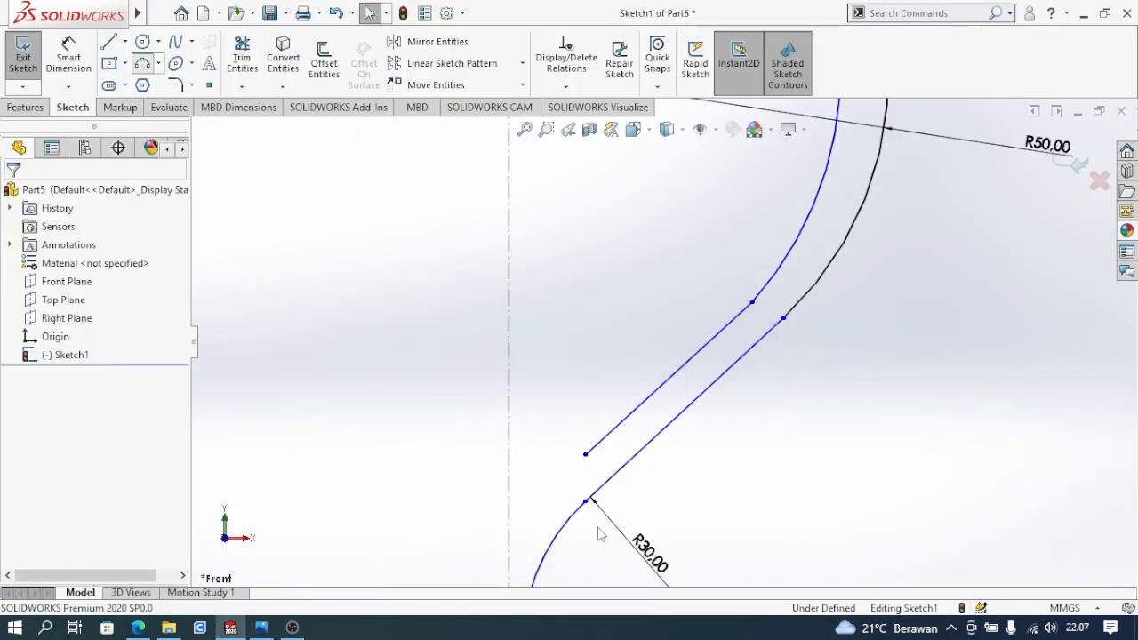
click(585, 455)
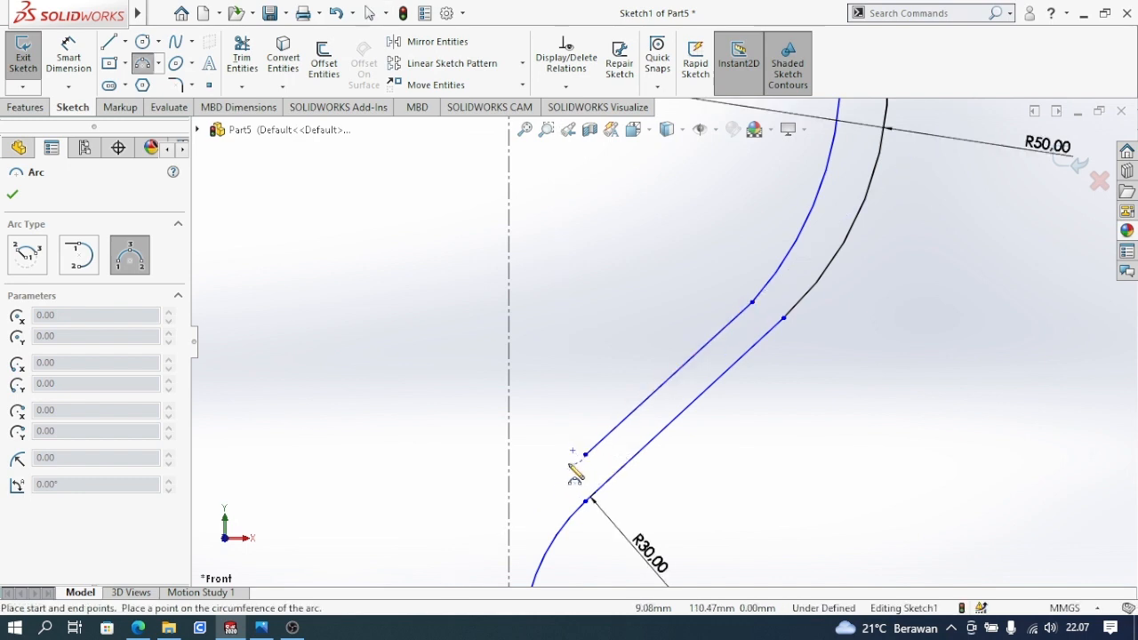
click(572, 466)
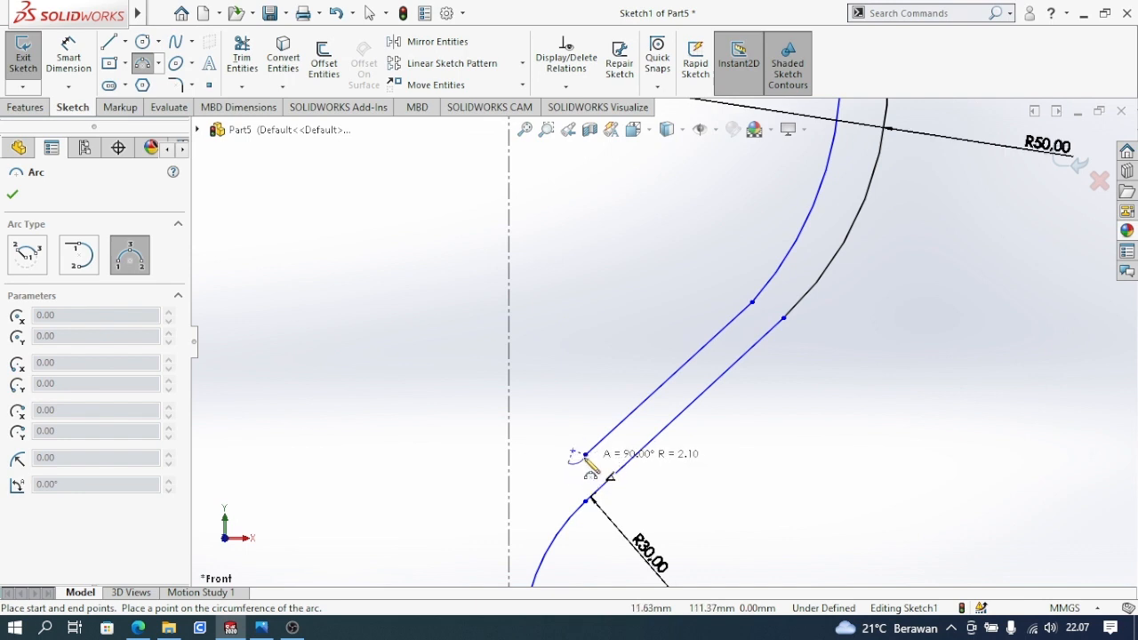
click(583, 464)
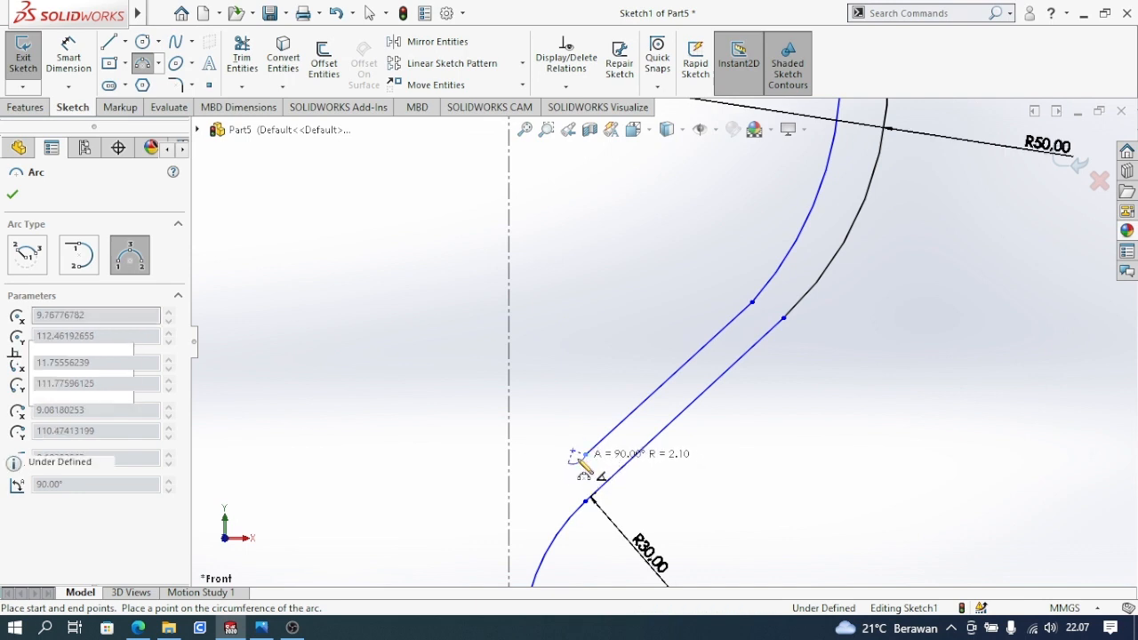
scroll(609, 465, up, 2)
scroll(612, 459, down, 2)
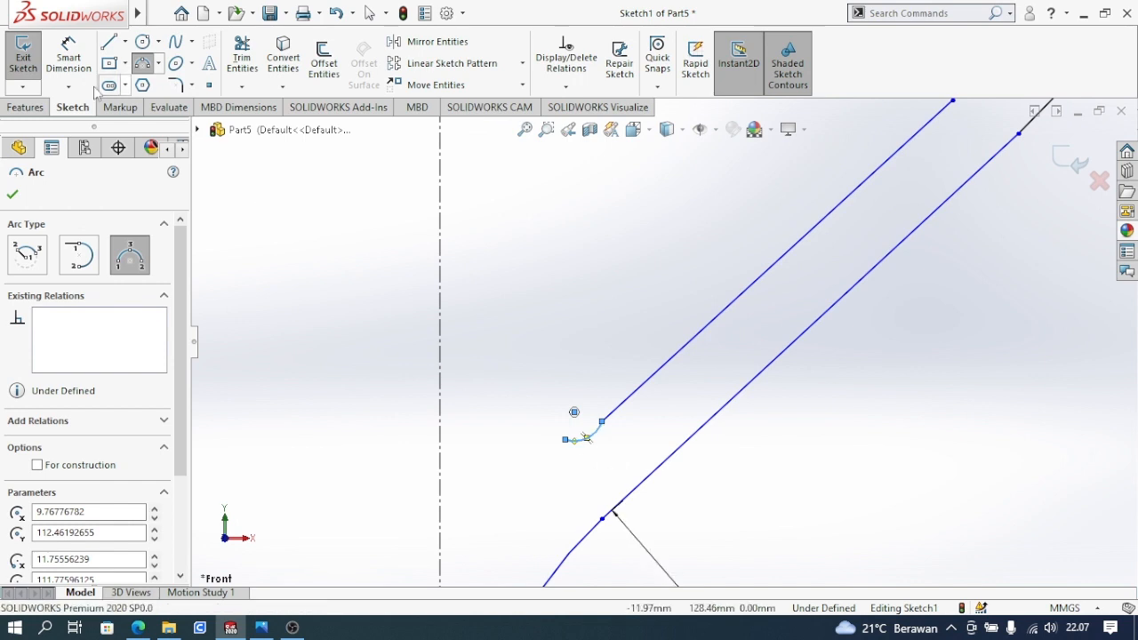
Step: Dimension the radius of the small arc at the inner line's lower end as 5 mm
click(75, 64)
click(587, 448)
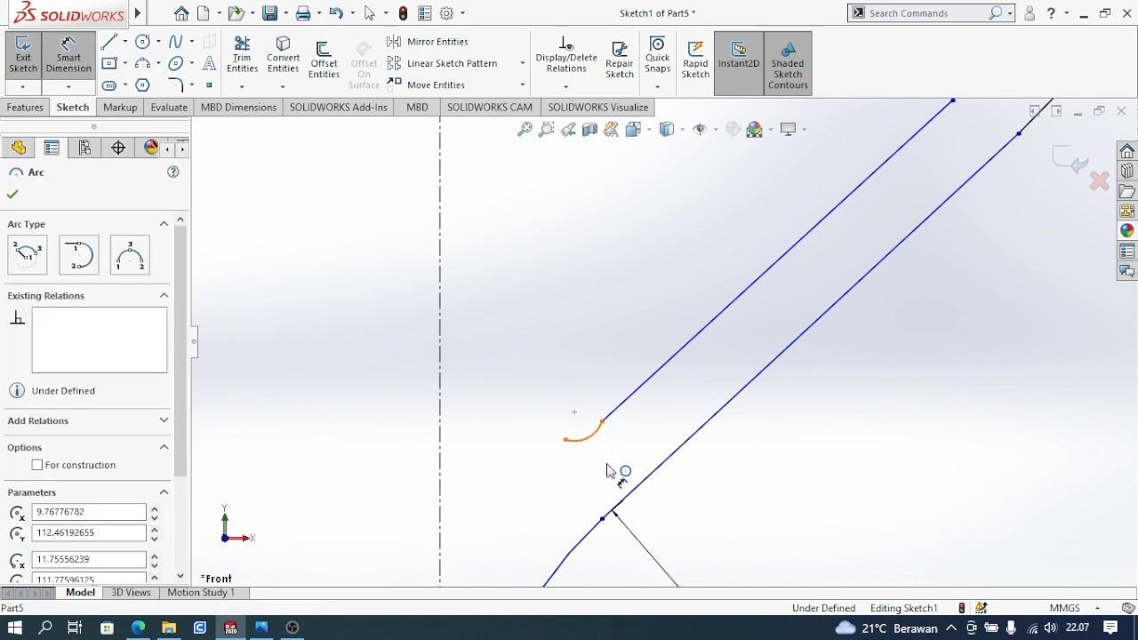
click(620, 469)
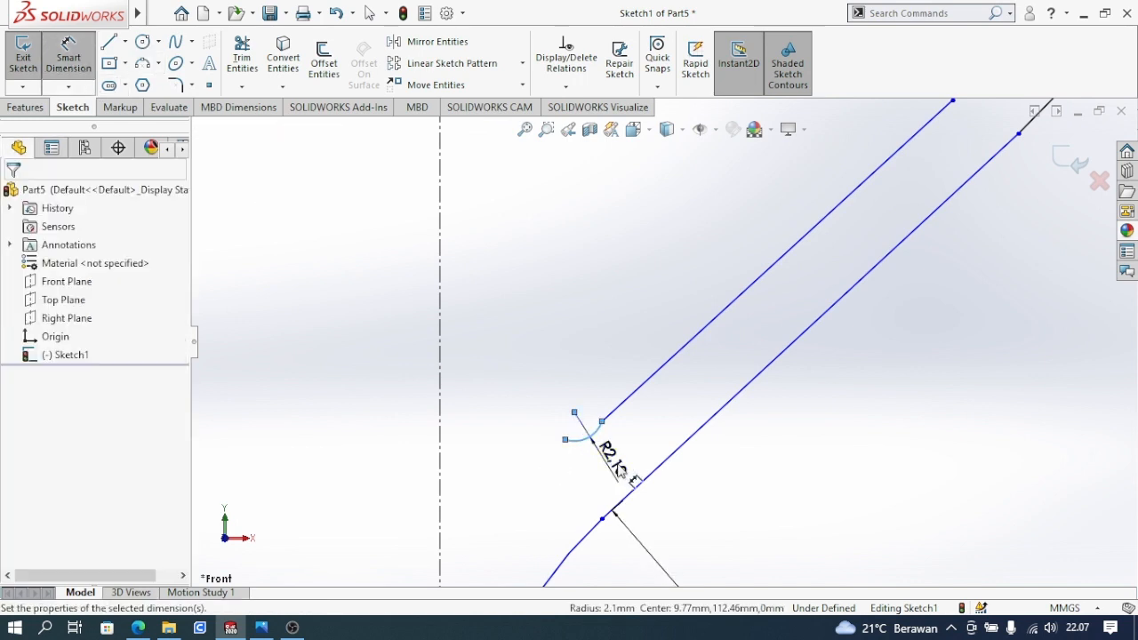
text(5)
key(Return)
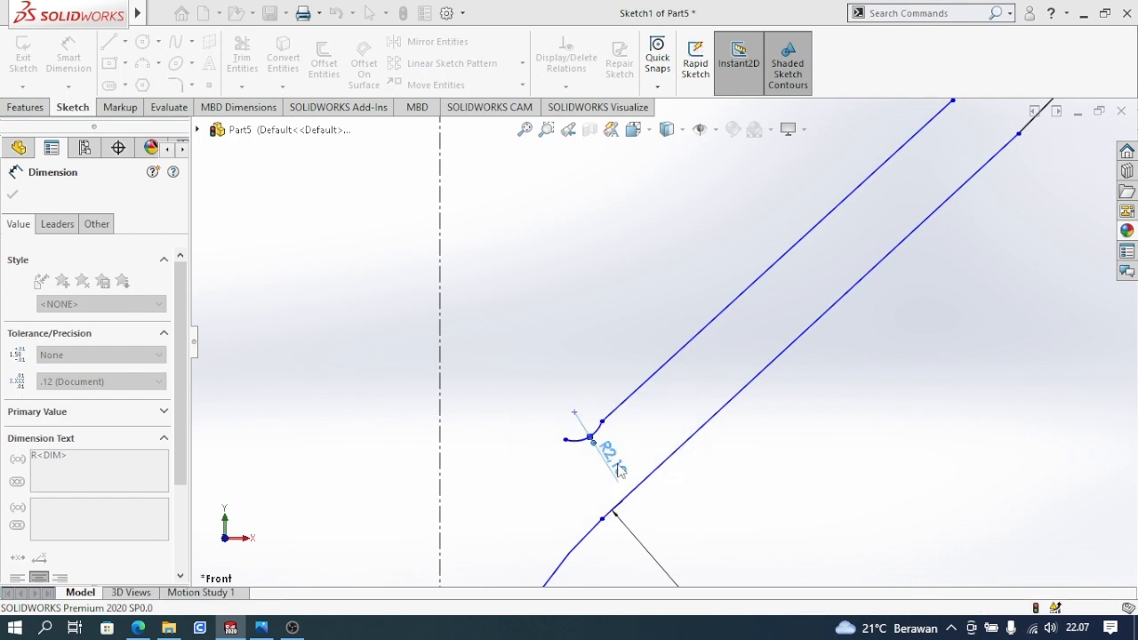
scroll(603, 469, up, 2)
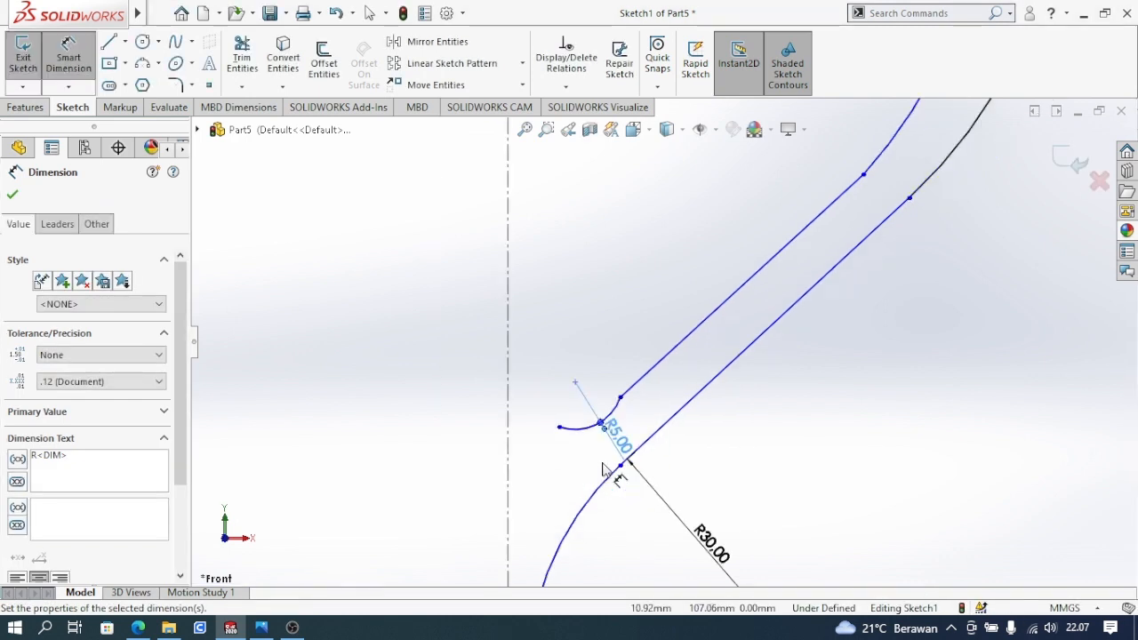
Step: Shorten the 5 mm arc by moving its free end closer to the inner line
key(Escape)
drag(560, 428, 589, 417)
click(564, 377)
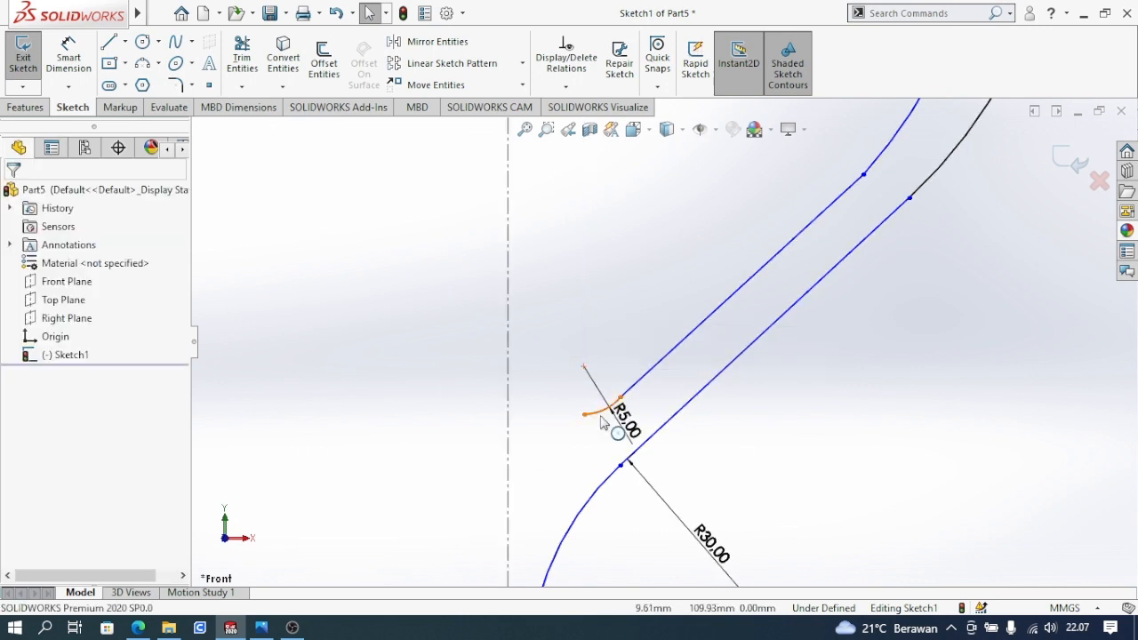
Step: Sketch a shallow downward-bulging arc of about 33 mm radius from the 5 mm arc's free end to a point across the centerline
click(146, 66)
click(584, 415)
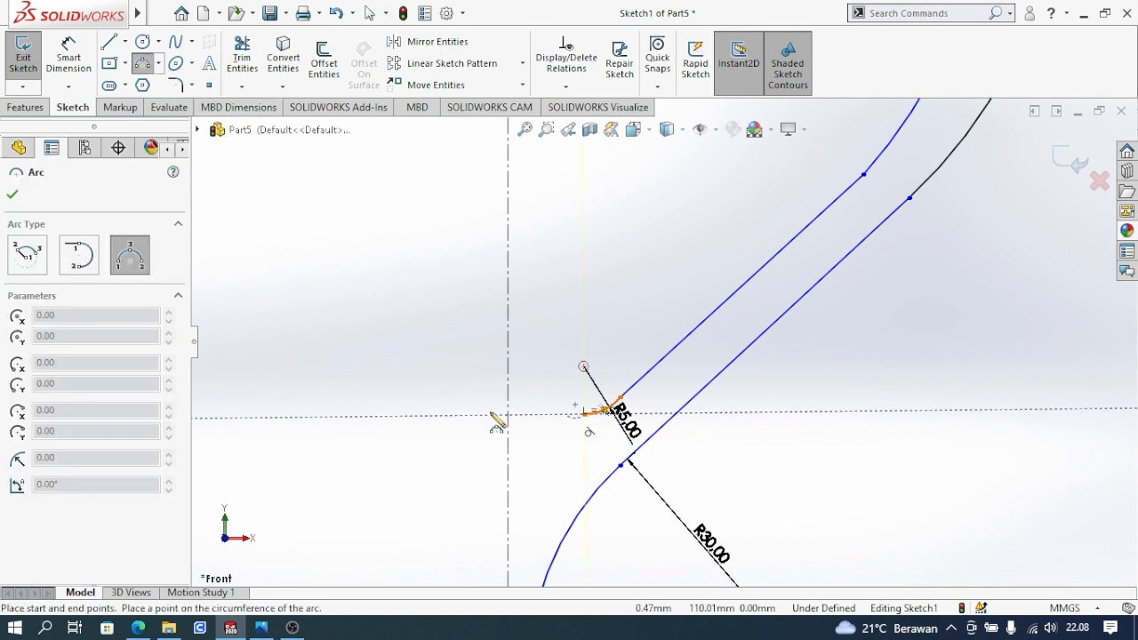
click(458, 416)
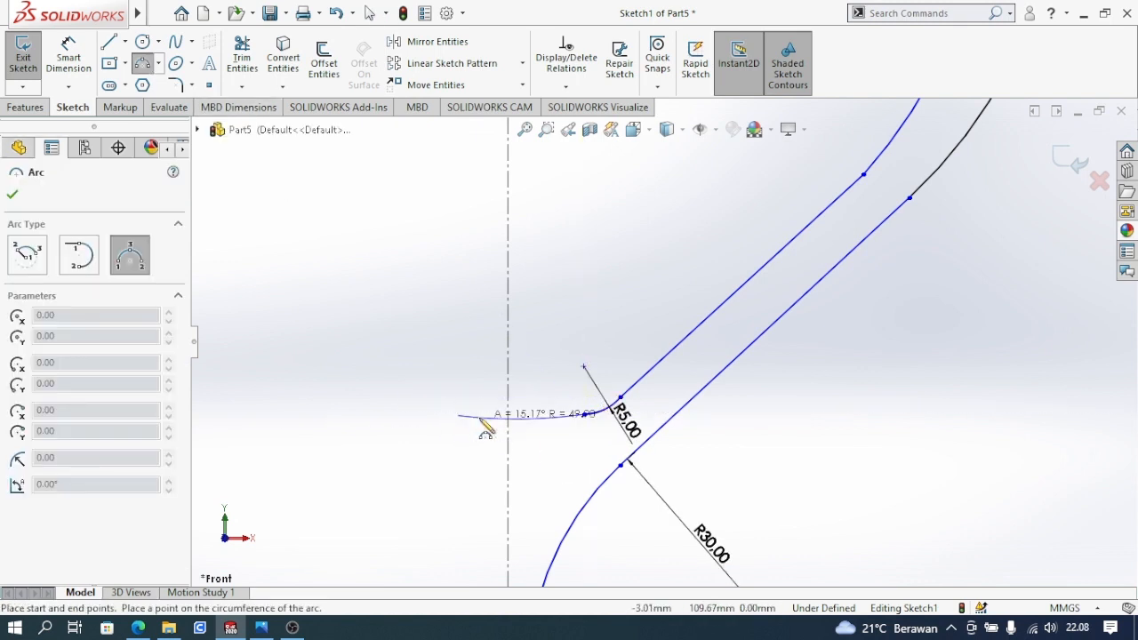
click(483, 424)
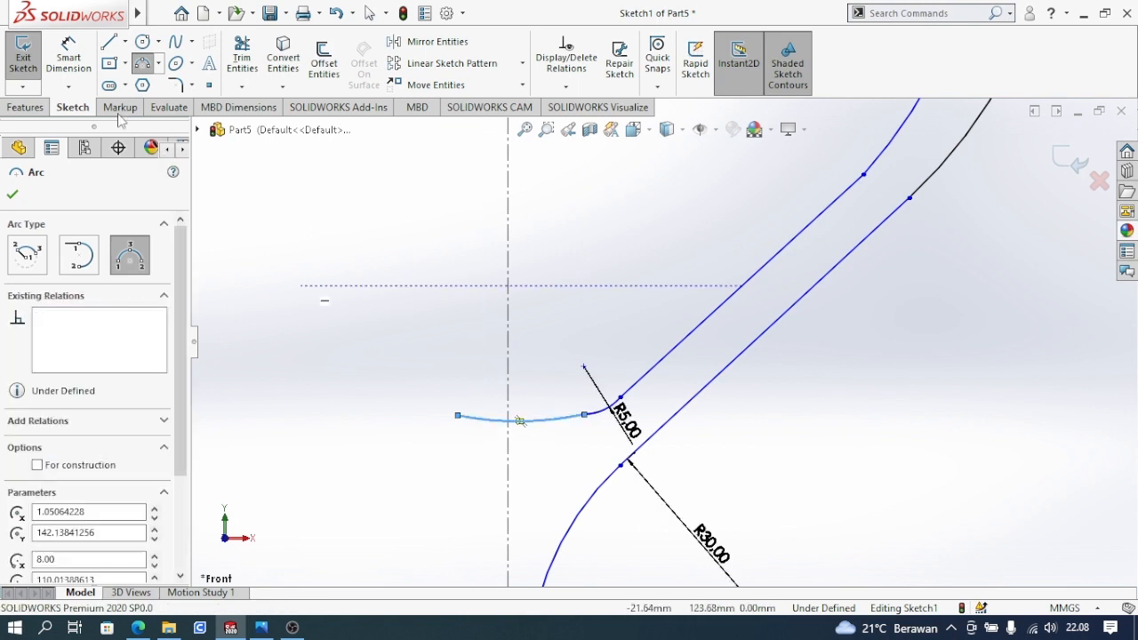
Step: Dimension the radius of the shallow arc at the bowl's bottom as 300 mm
click(68, 55)
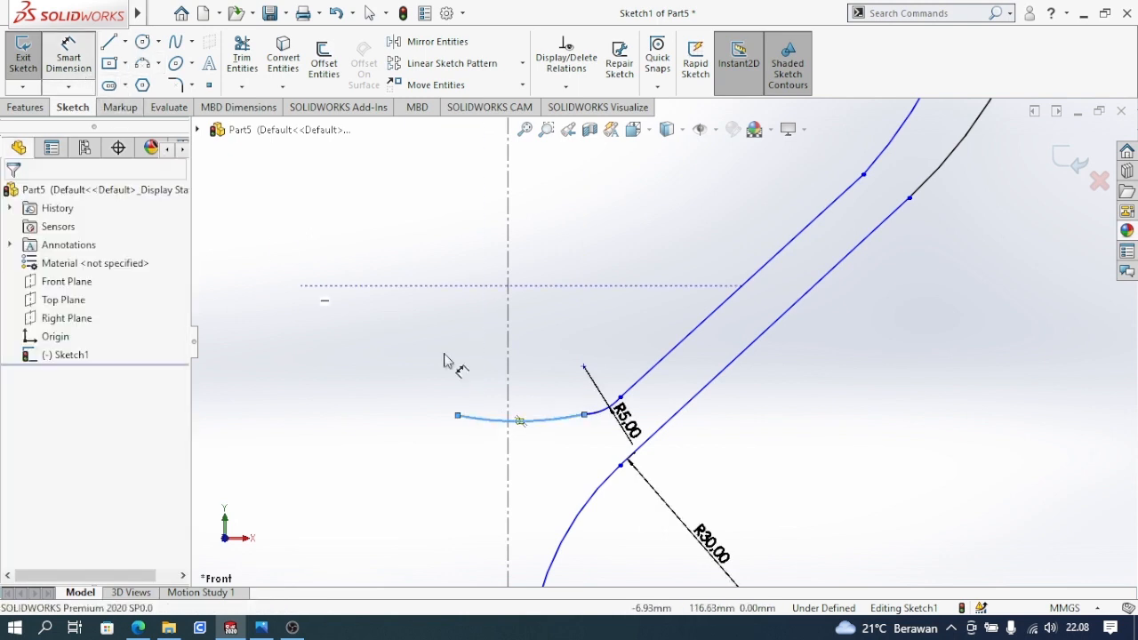
click(506, 420)
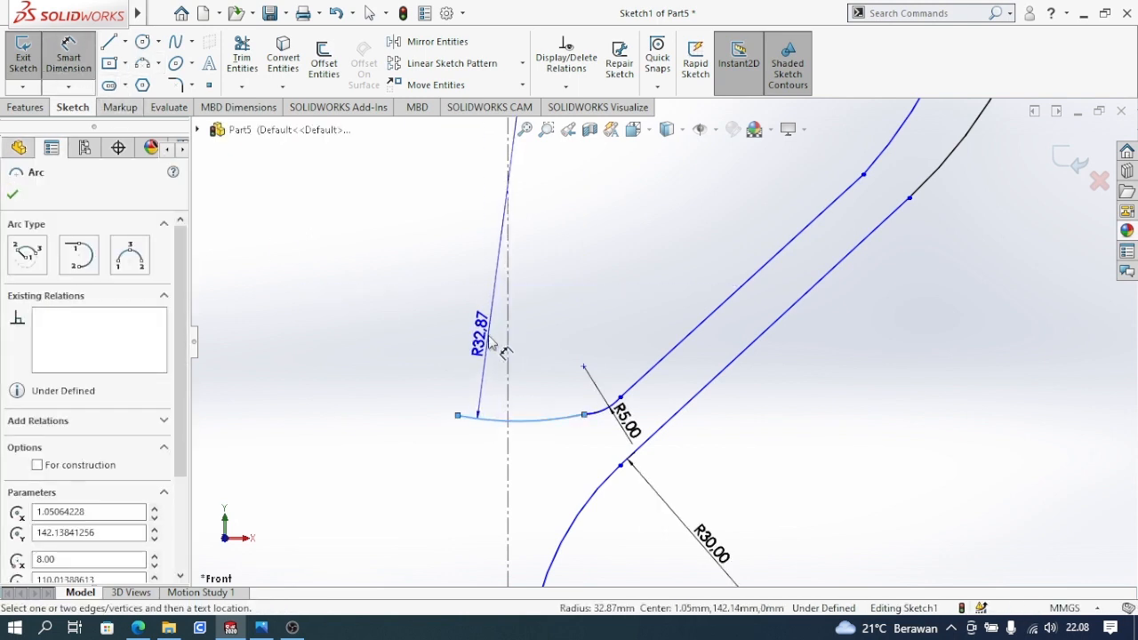
click(504, 351)
double_click(483, 338)
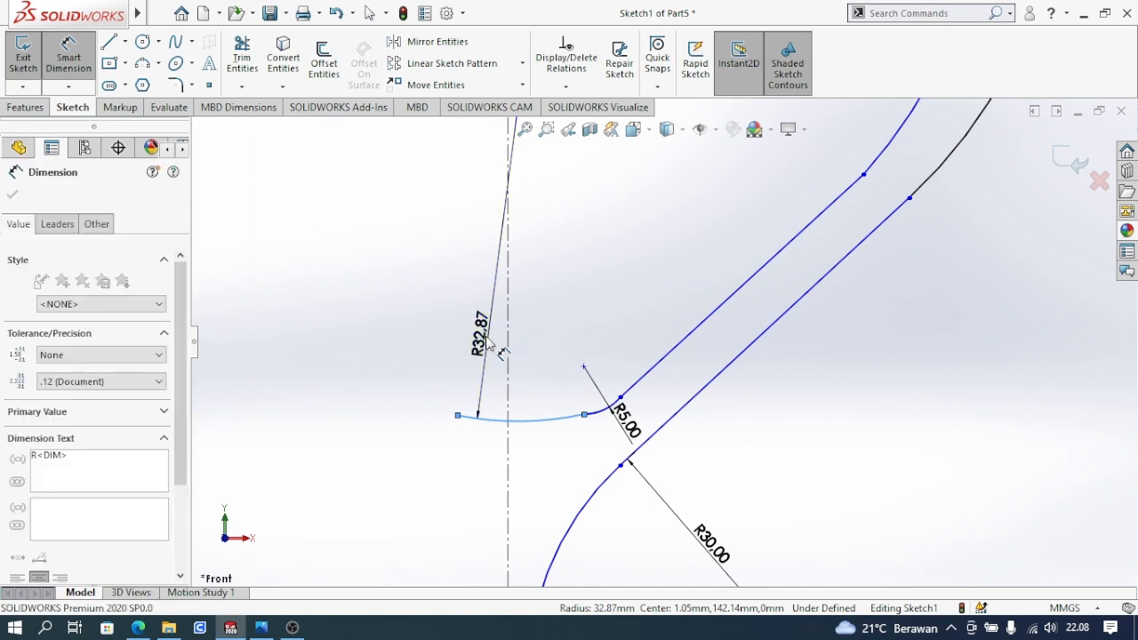
text(300)
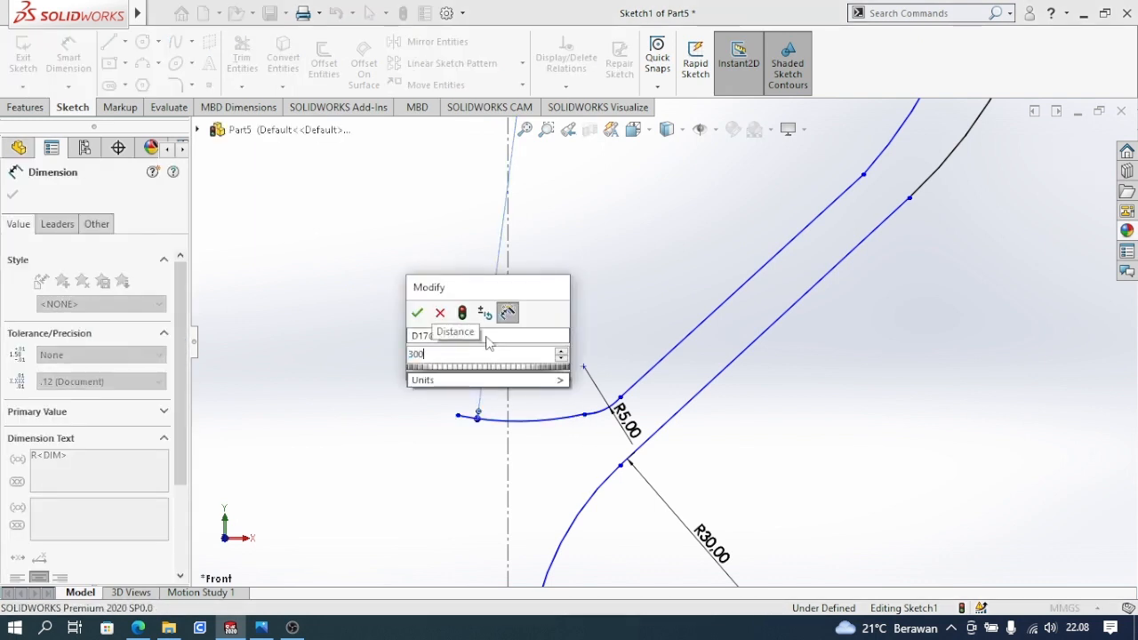
key(Return)
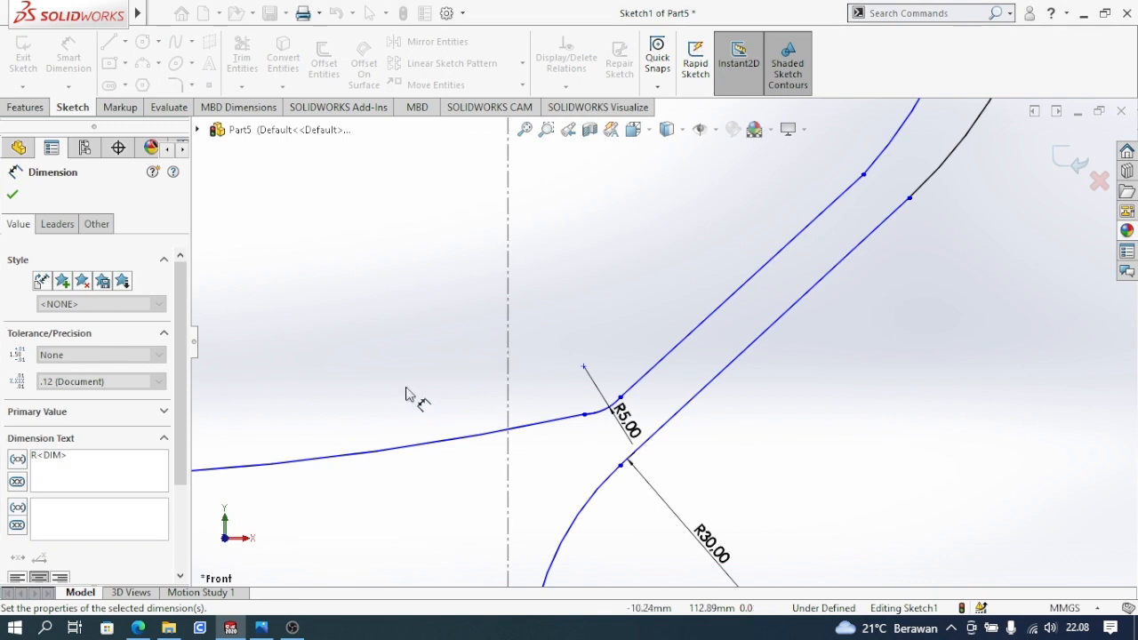
scroll(411, 396, up, 5)
scroll(413, 385, up, 2)
key(Escape)
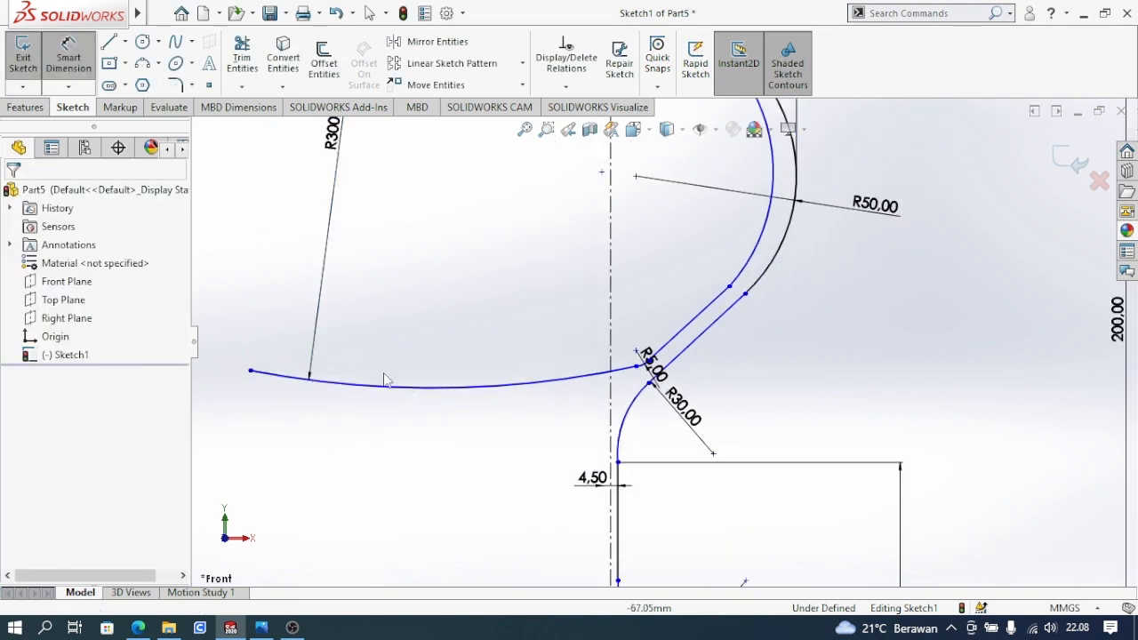
Step: Shorten the 300 mm arc by moving its free end to just past the centerline, and reposition its radius dimension
drag(250, 372, 593, 379)
scroll(613, 383, down, 3)
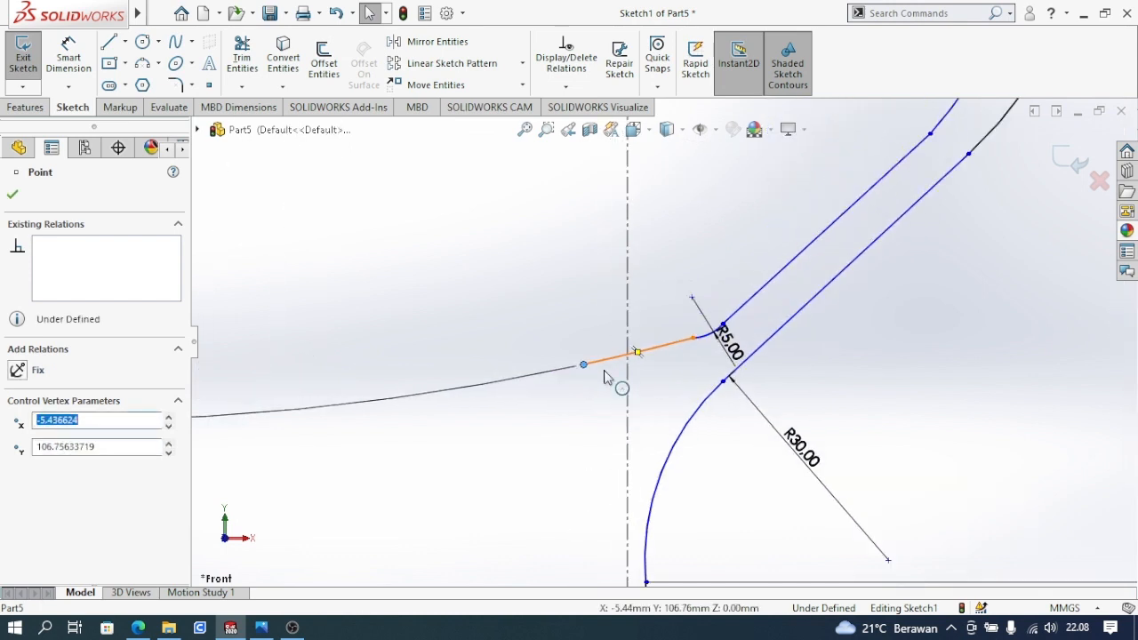
scroll(610, 382, up, 3)
scroll(579, 352, up, 3)
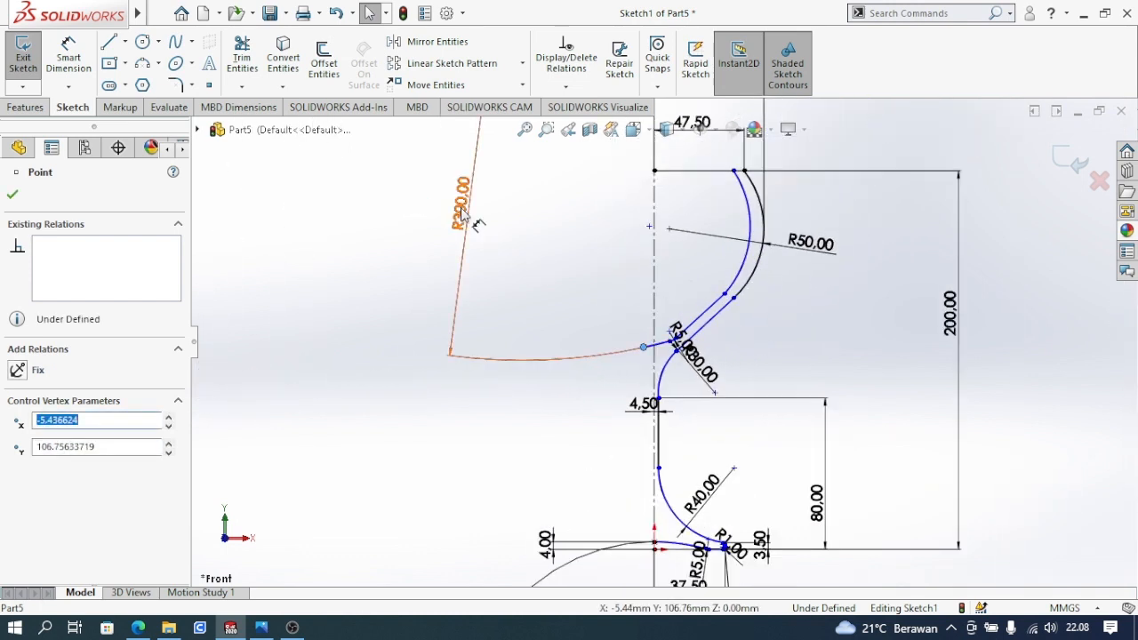
drag(598, 355, 620, 351)
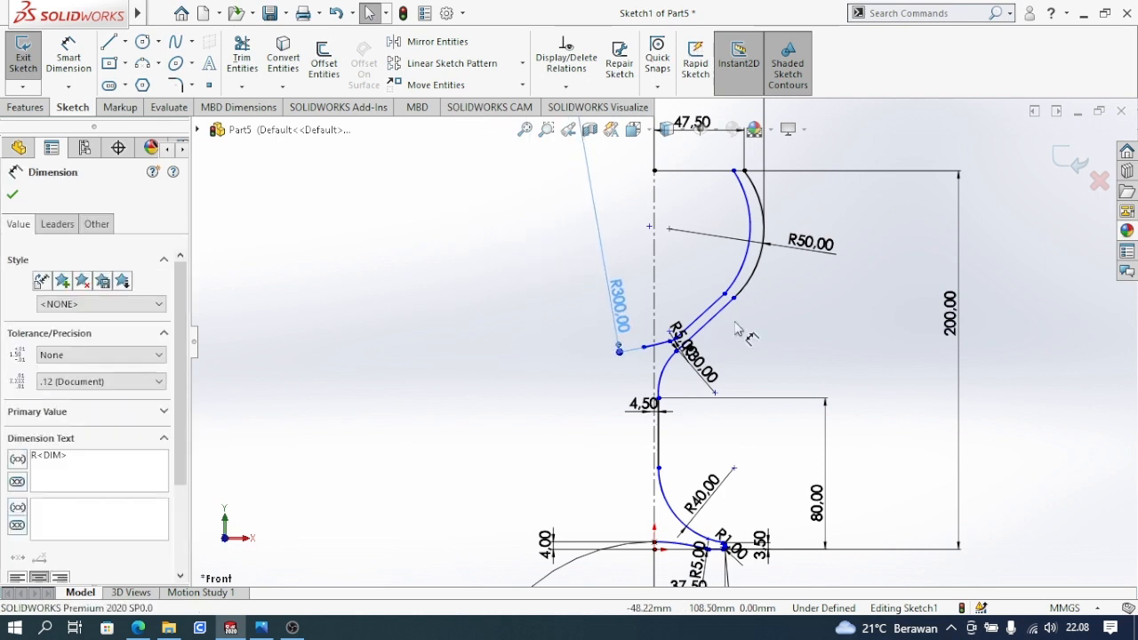
scroll(635, 349, down, 3)
scroll(674, 342, down, 5)
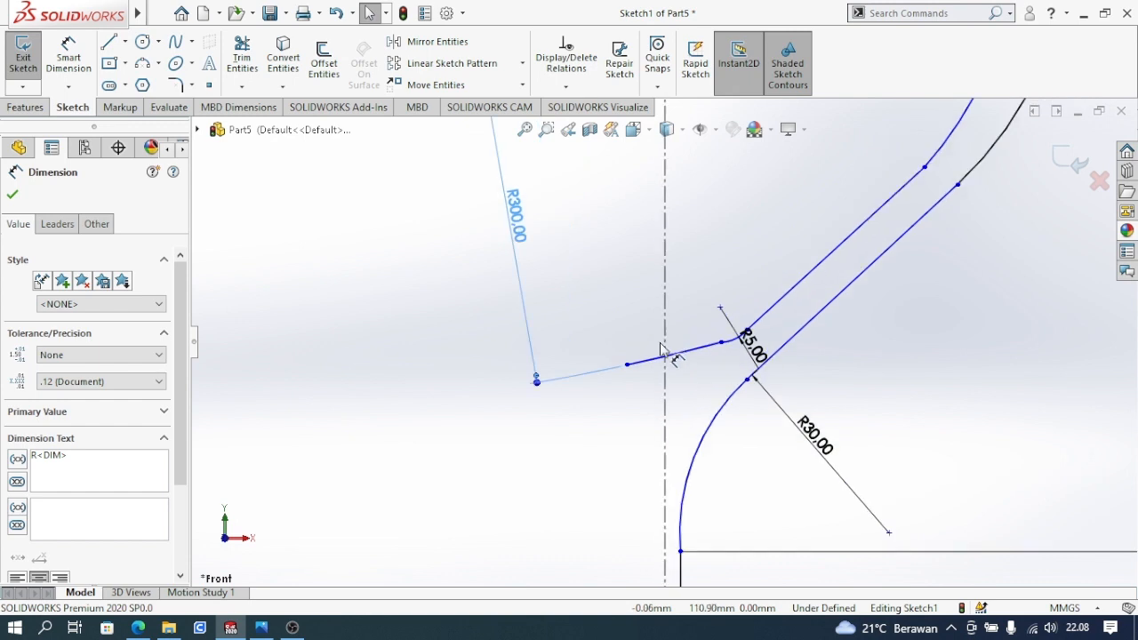
drag(599, 388, 625, 358)
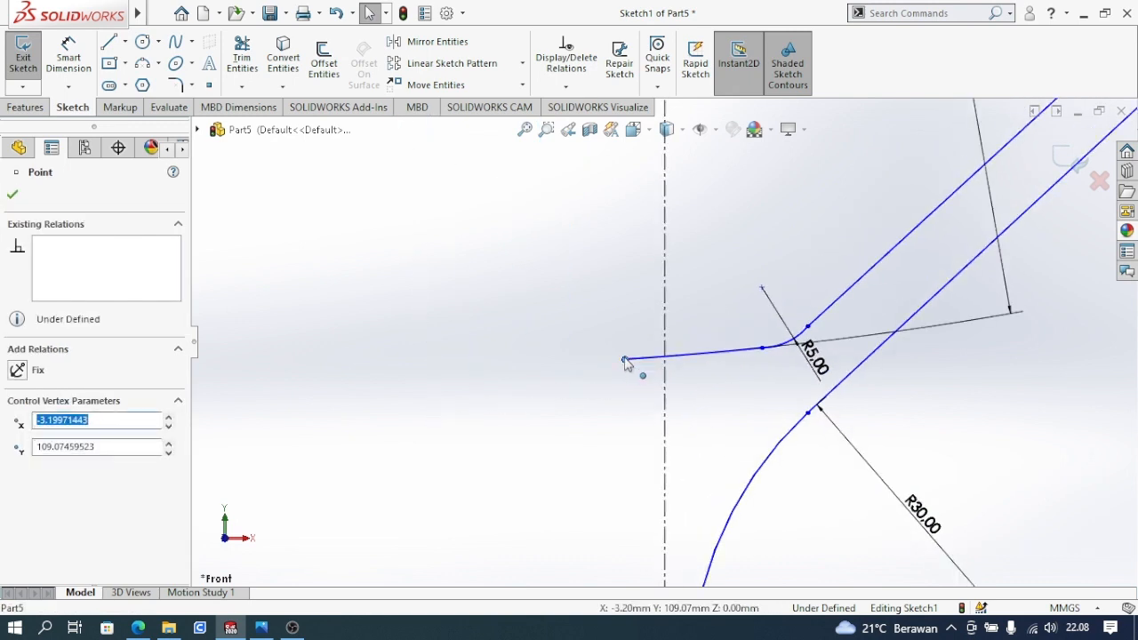
Step: Make the free end of the 300 mm arc coincident with the vertical centerline
click(627, 360)
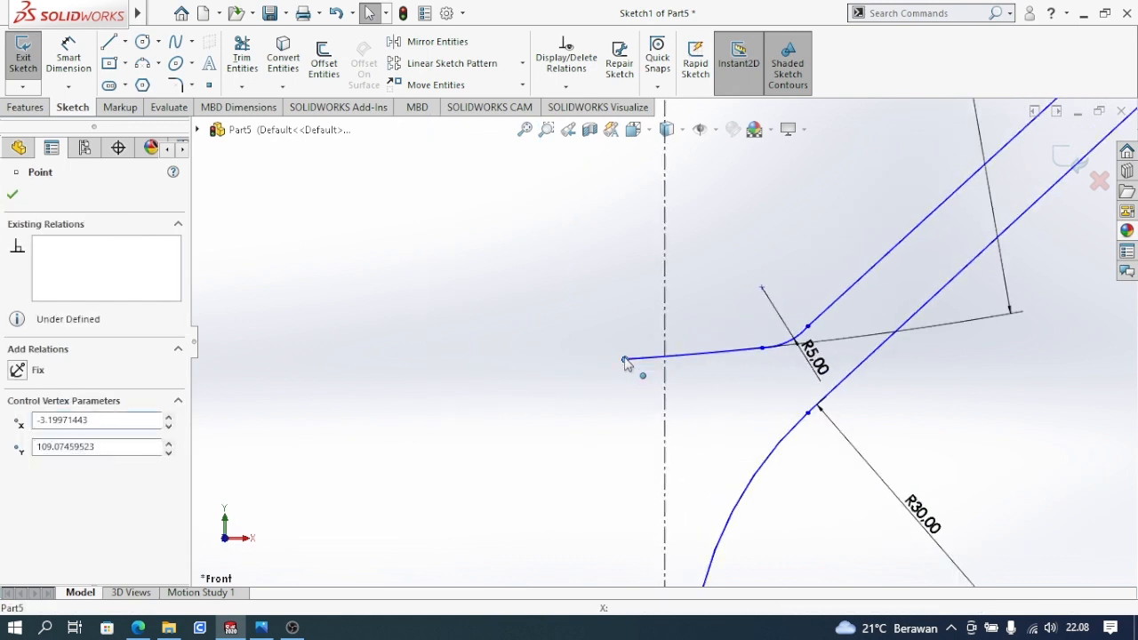
ctrl+click(666, 334)
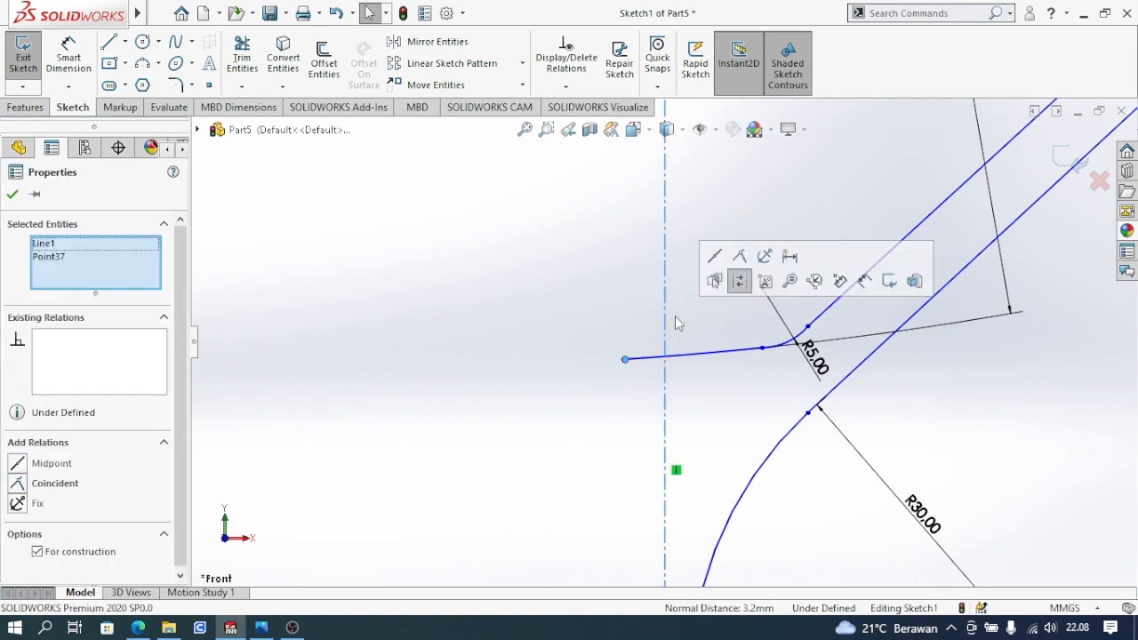
click(740, 281)
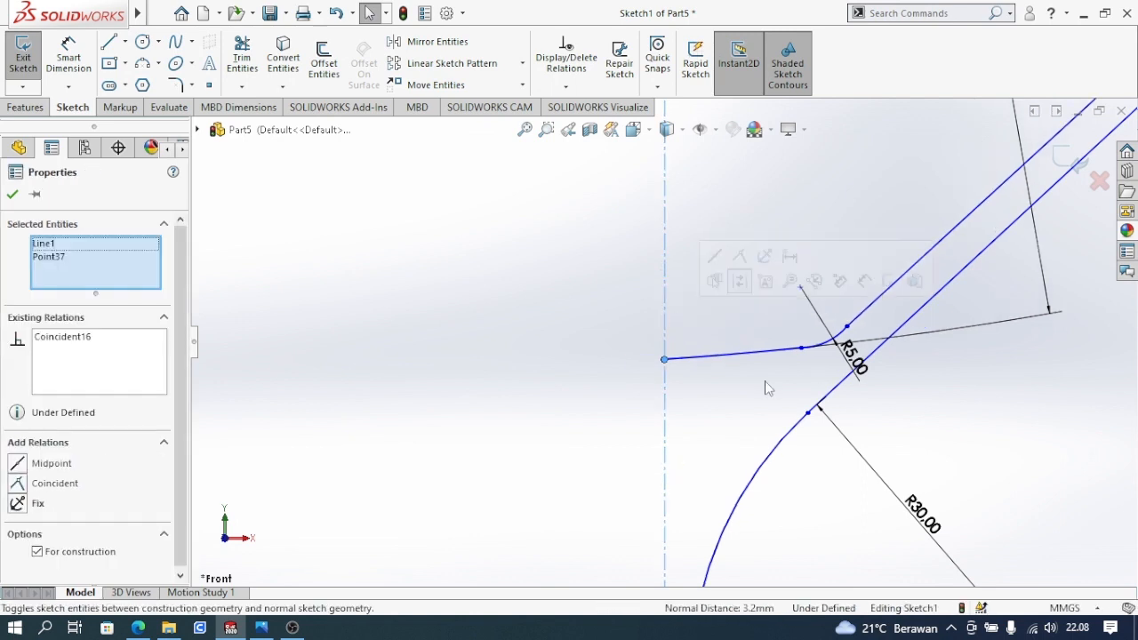
click(883, 369)
Step: Add a tangent relation between the 300 mm bottom arc and the 5 mm arc
scroll(815, 358, up, 3)
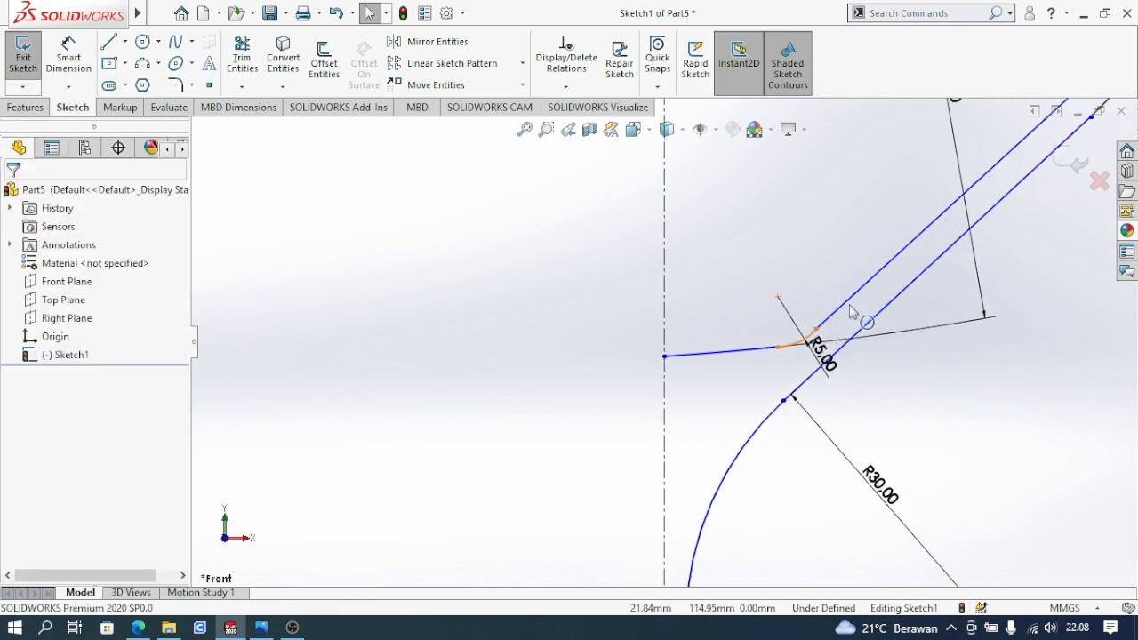
scroll(737, 348, down, 2)
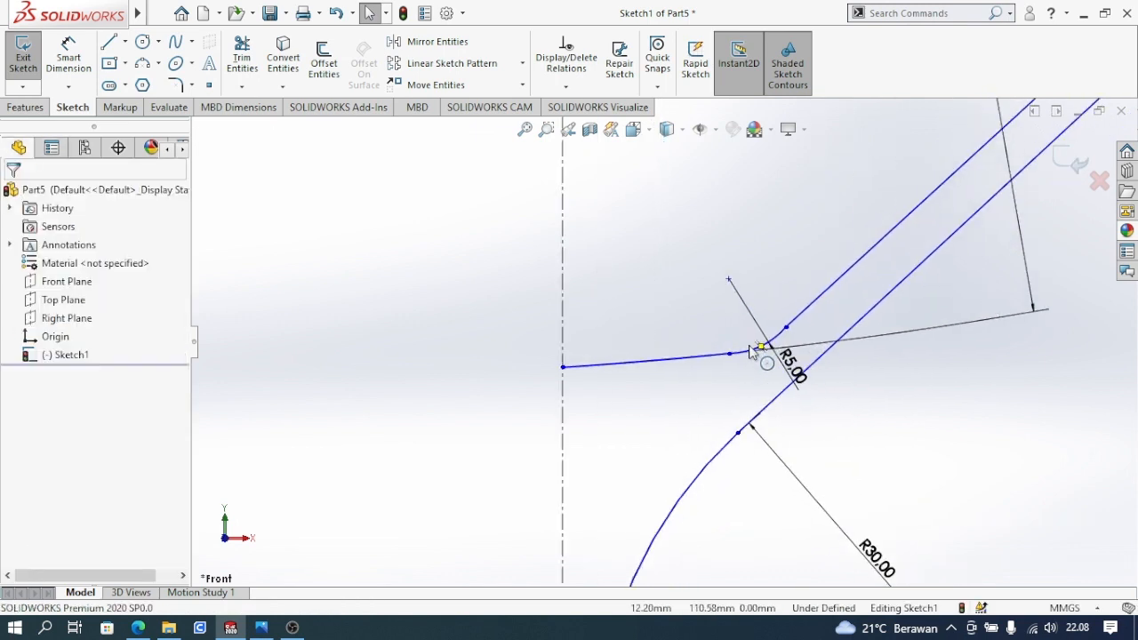
click(761, 347)
ctrl+click(752, 354)
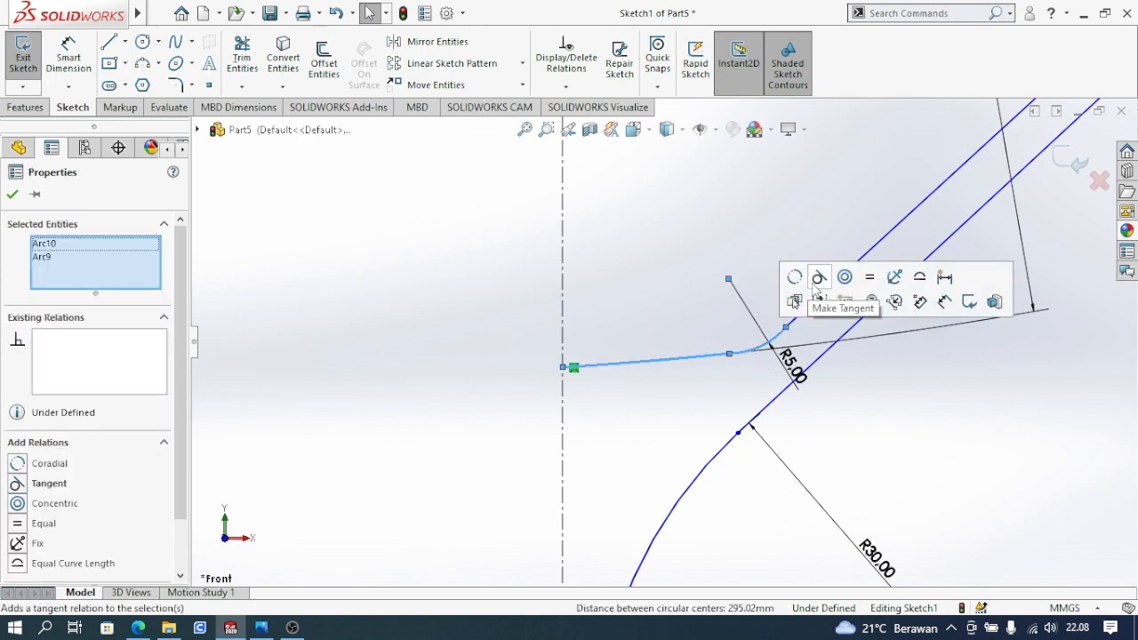
click(816, 283)
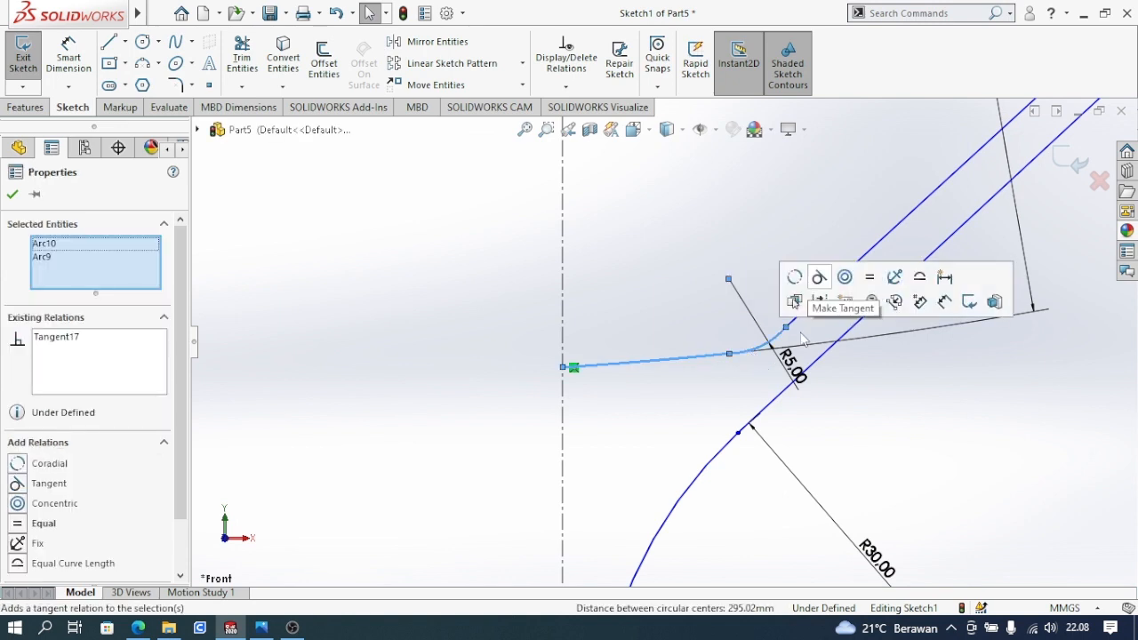
click(898, 398)
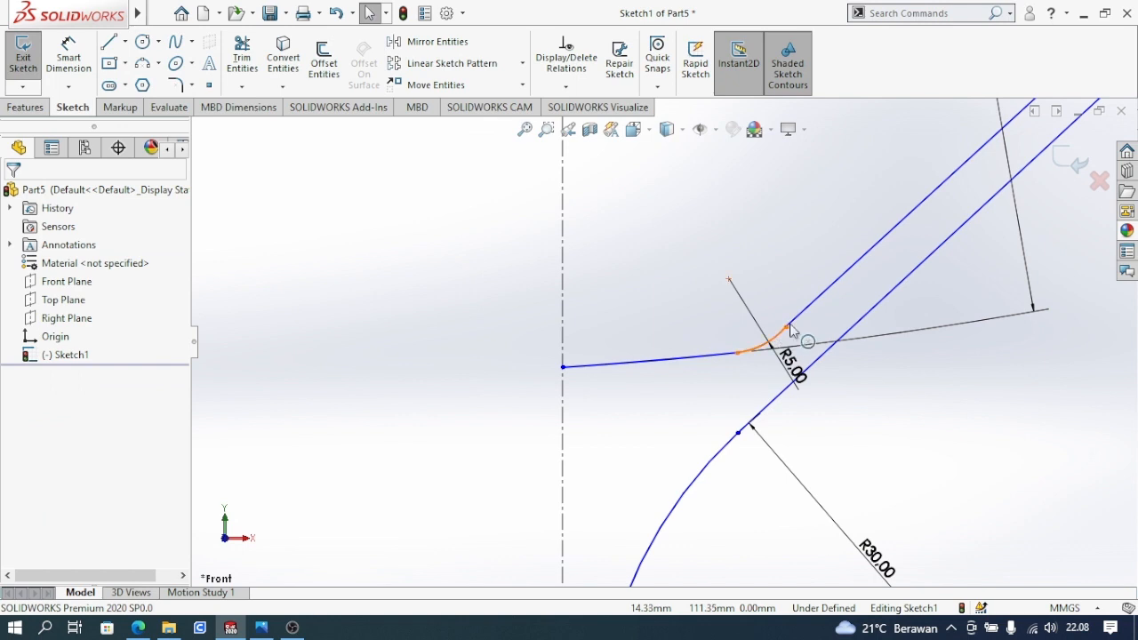
Step: Add a tangent relation between the 5 mm arc and the bowl's slanted inner line
click(789, 325)
ctrl+click(793, 322)
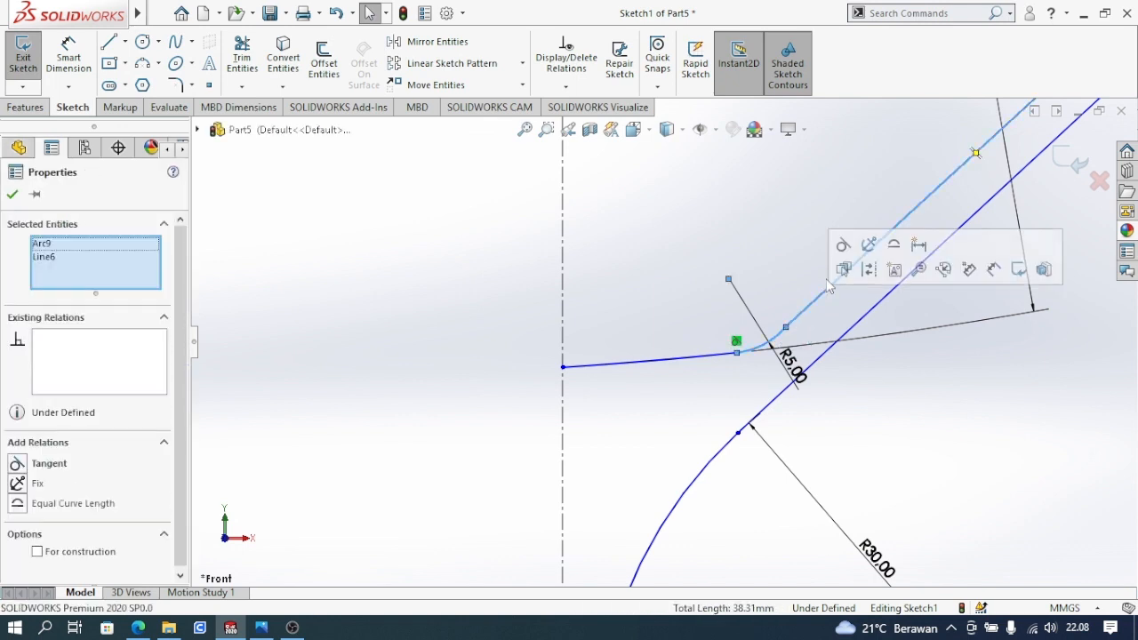
click(843, 245)
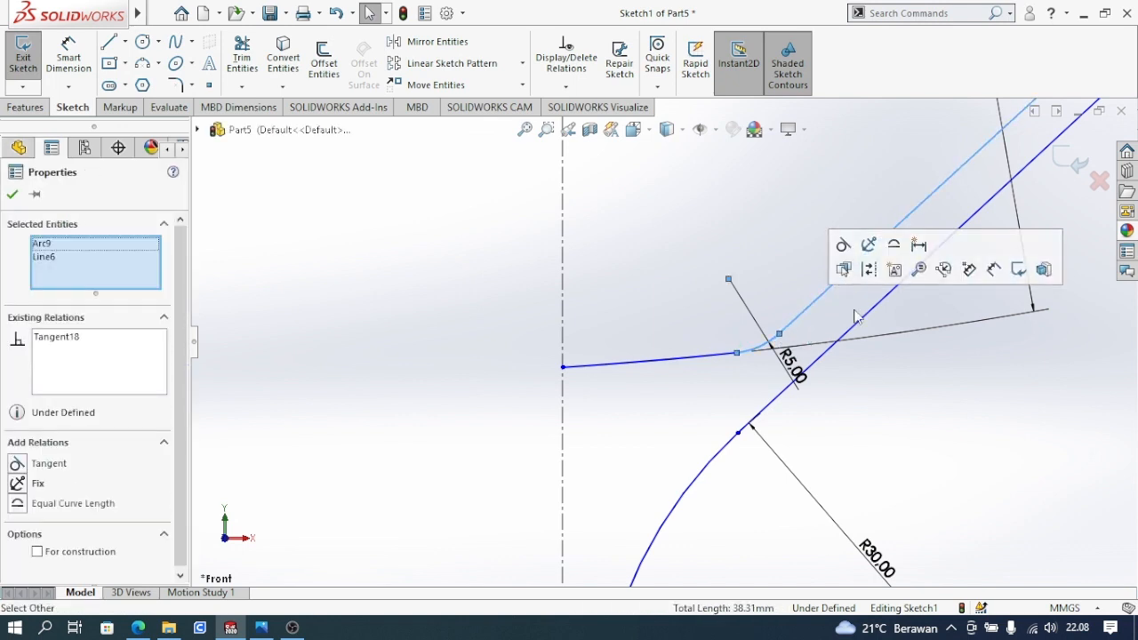
click(864, 436)
scroll(941, 314, up, 6)
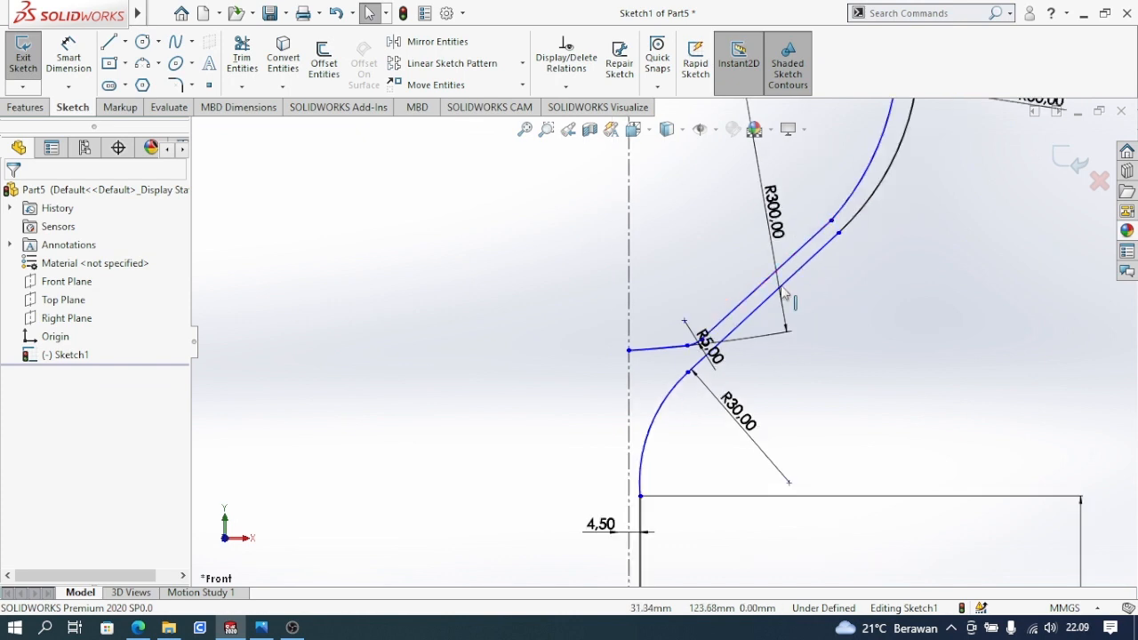
Step: Make the inner and outer slanted lines of the bowl wall parallel
scroll(785, 294, down, 2)
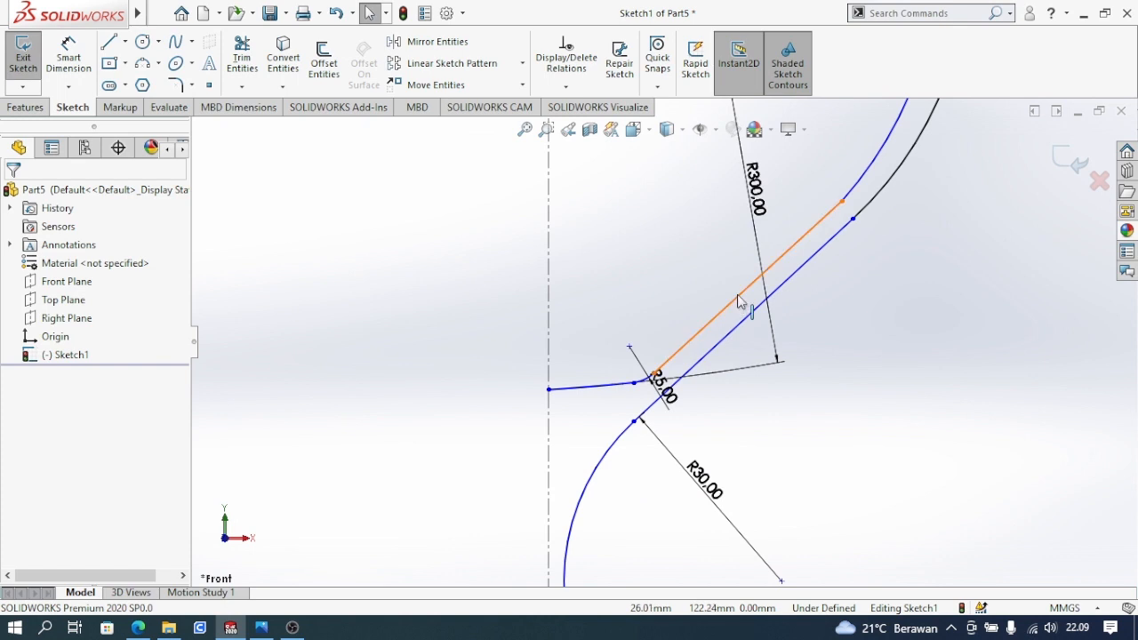
click(738, 300)
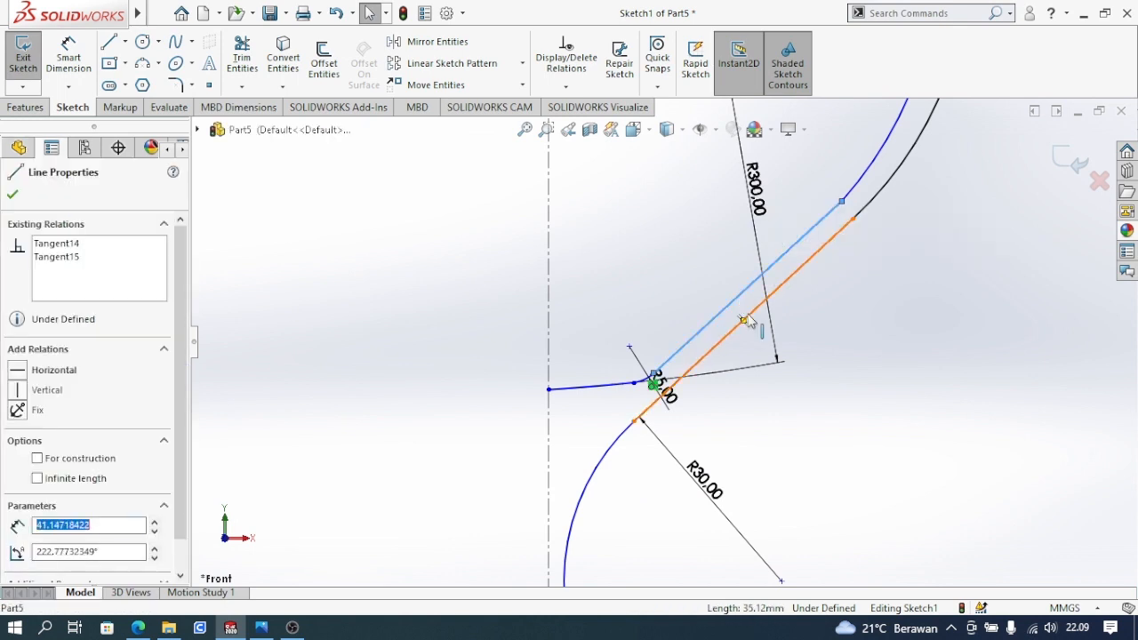
ctrl+click(746, 320)
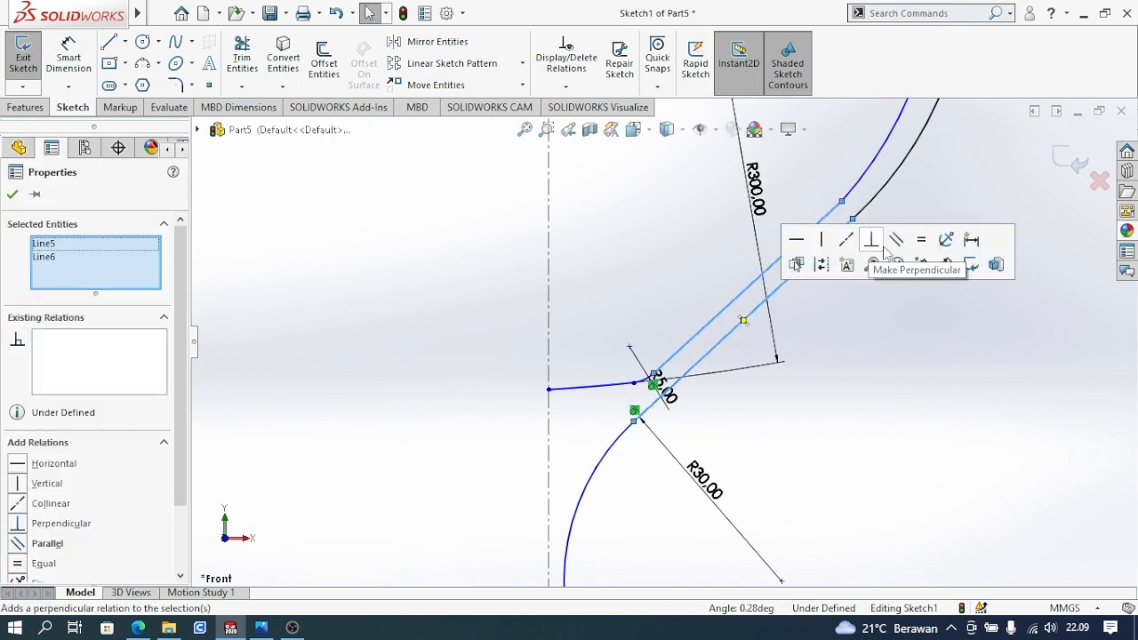
click(809, 370)
scroll(832, 198, up, 3)
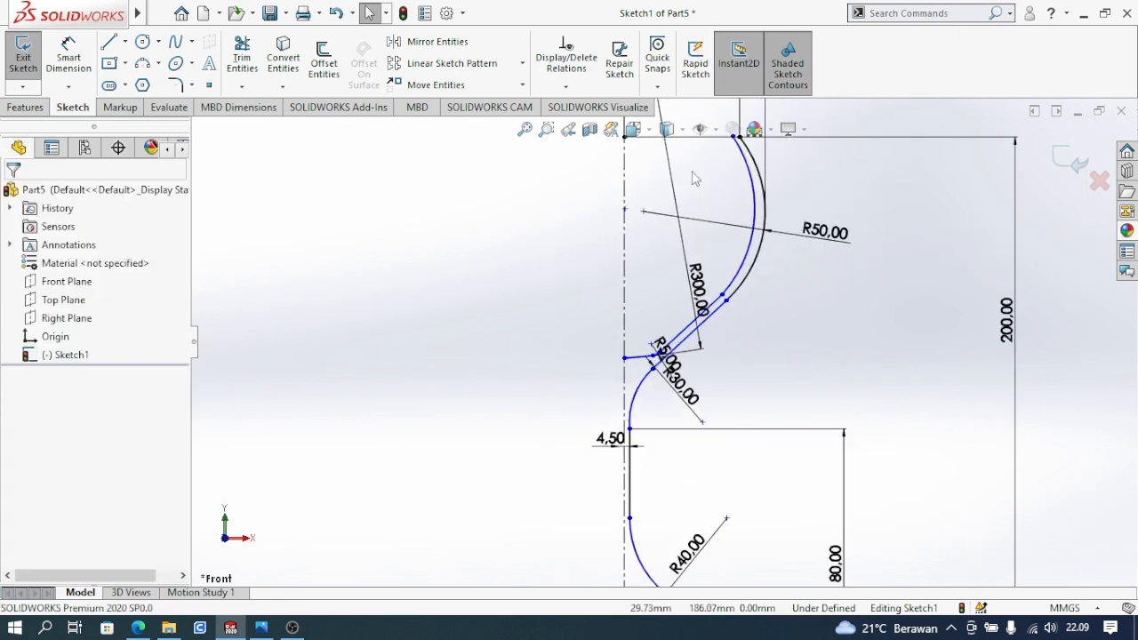
Step: Make the bowl's upper inner arc concentric with the 50 mm outer arc and move its upper end back to rim height
scroll(761, 218, down, 3)
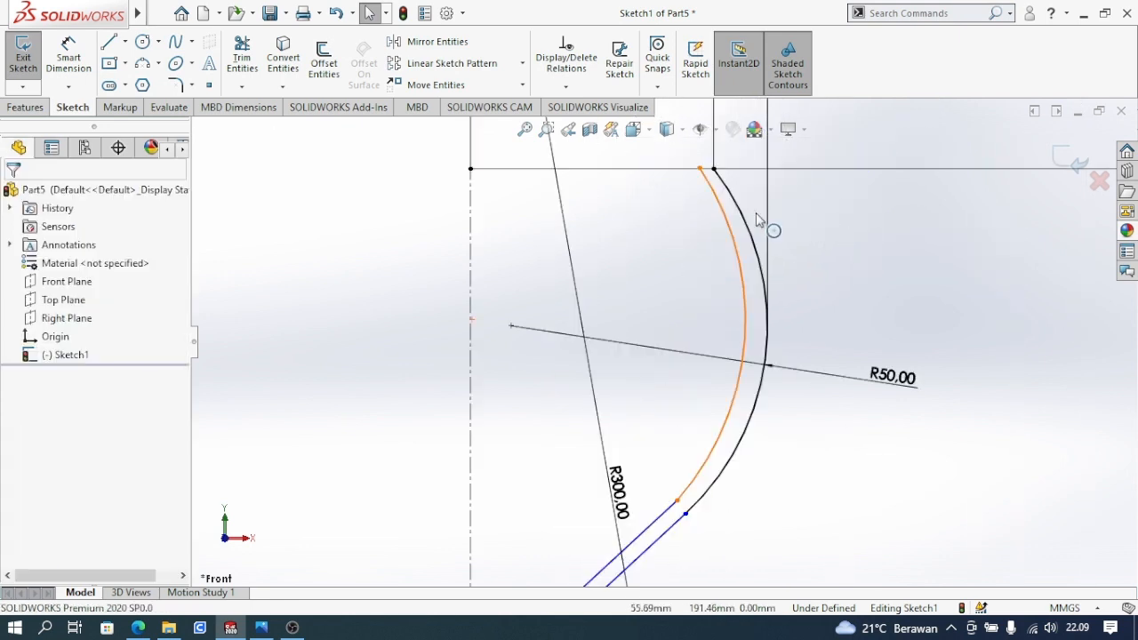
click(751, 298)
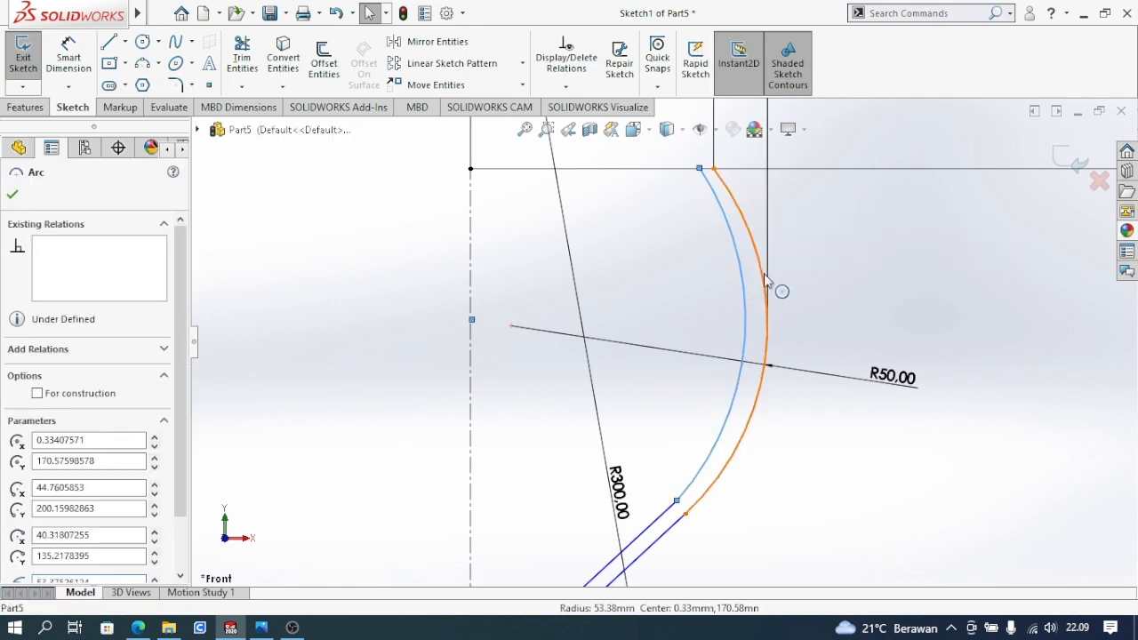
ctrl+click(766, 280)
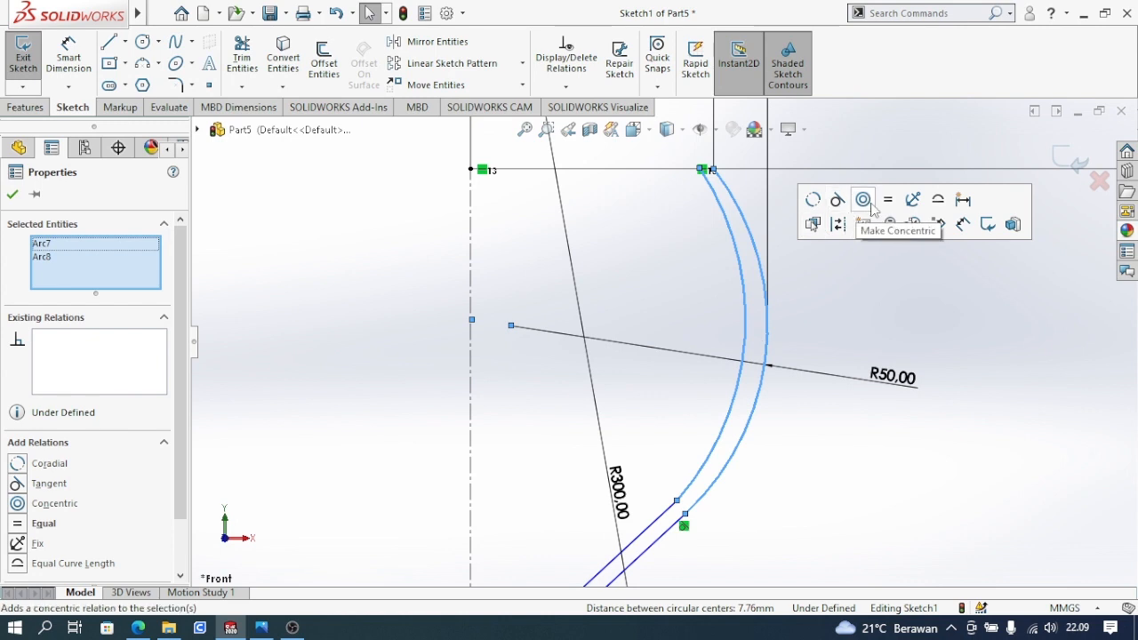
click(868, 204)
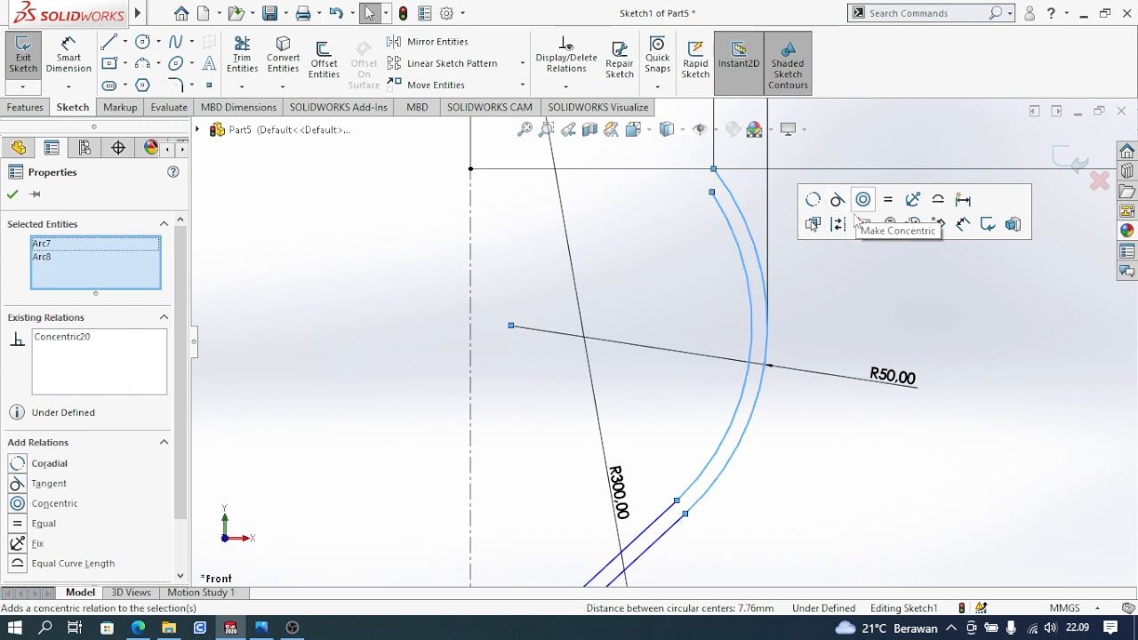
click(809, 330)
drag(713, 198, 694, 169)
click(837, 224)
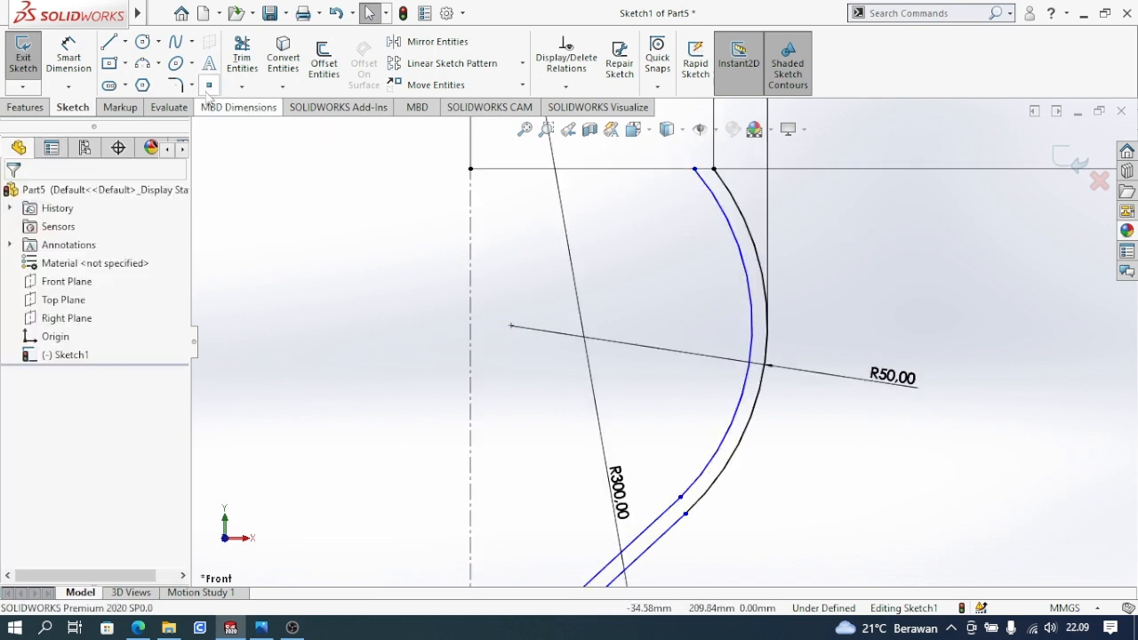
Step: Close the bowl's rim with a short horizontal line joining the upper ends of the inner and outer arcs
click(109, 43)
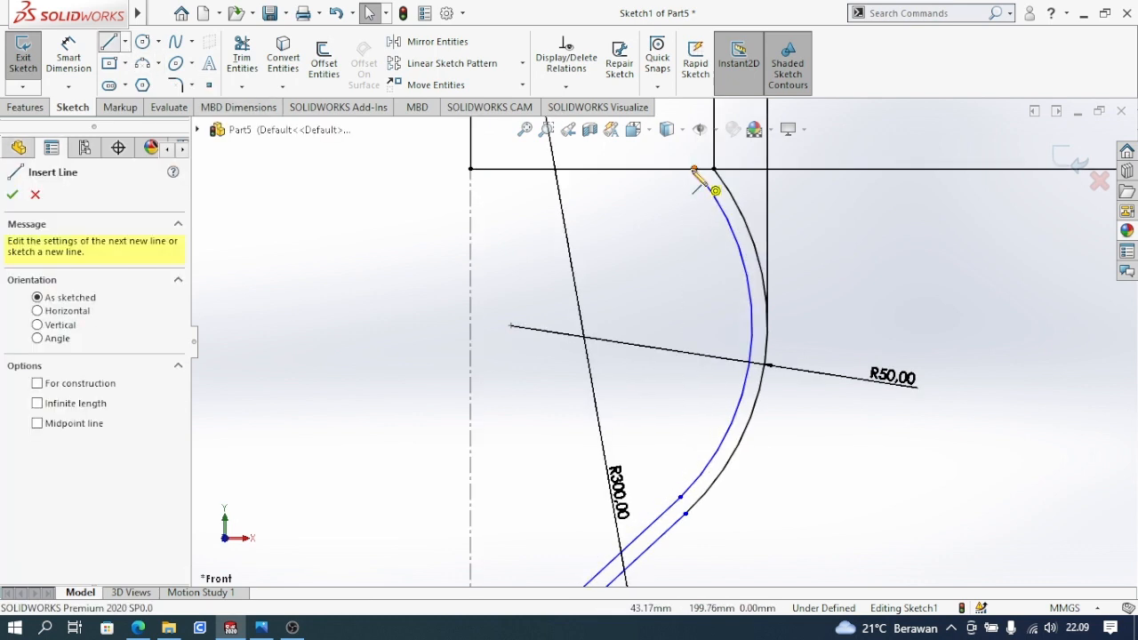
click(694, 169)
click(714, 169)
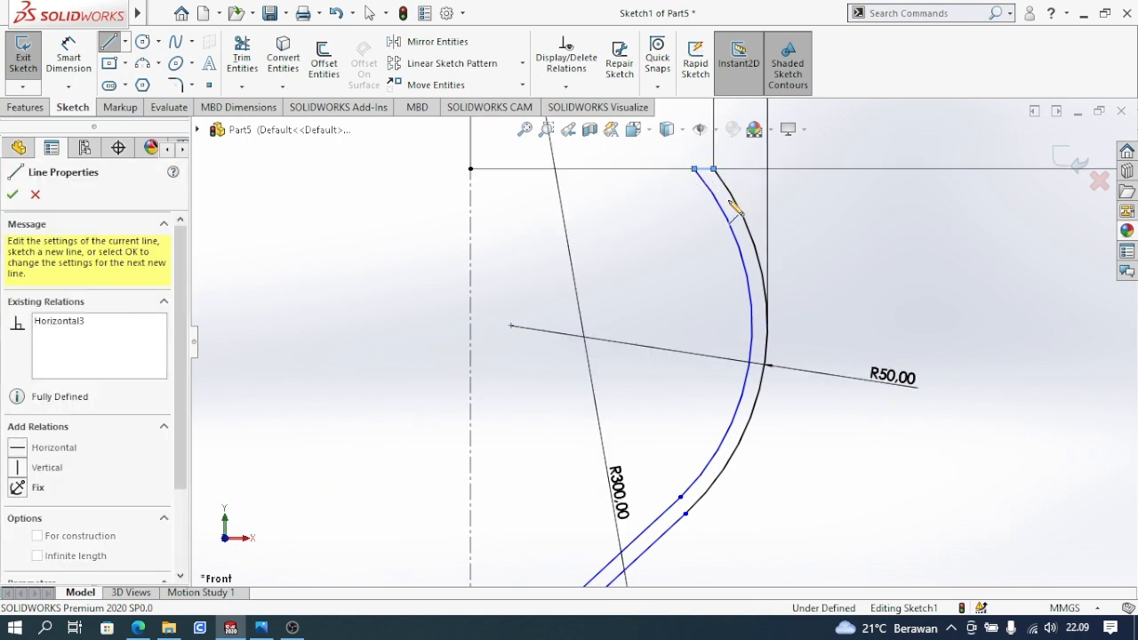
scroll(731, 272, down, 1)
key(Escape)
scroll(752, 298, up, 3)
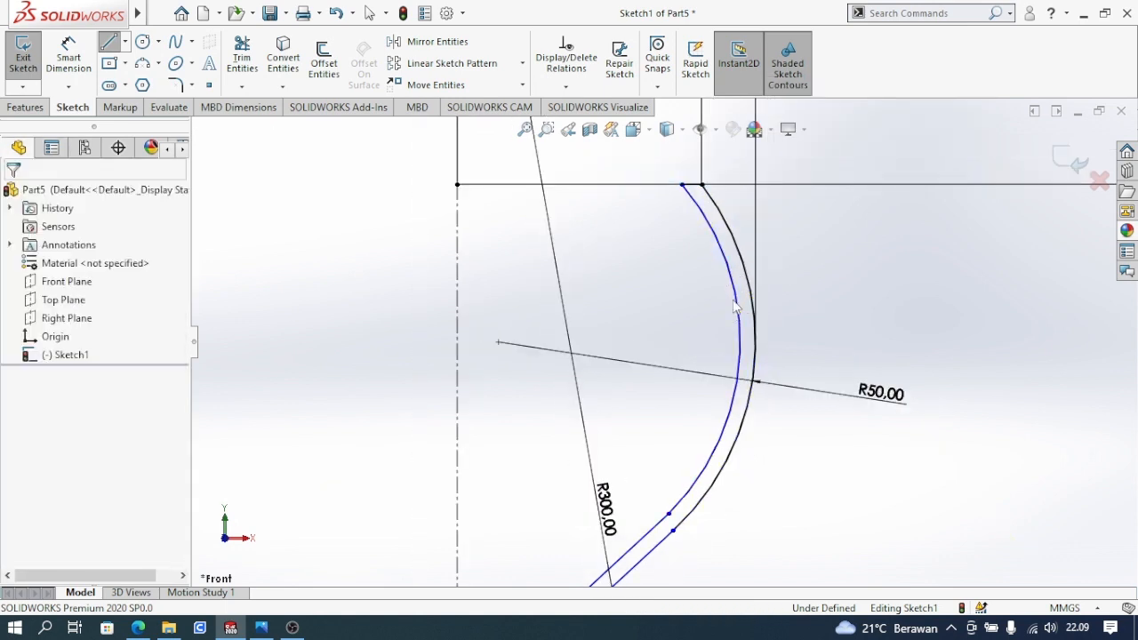
key(Escape)
scroll(693, 498, up, 2)
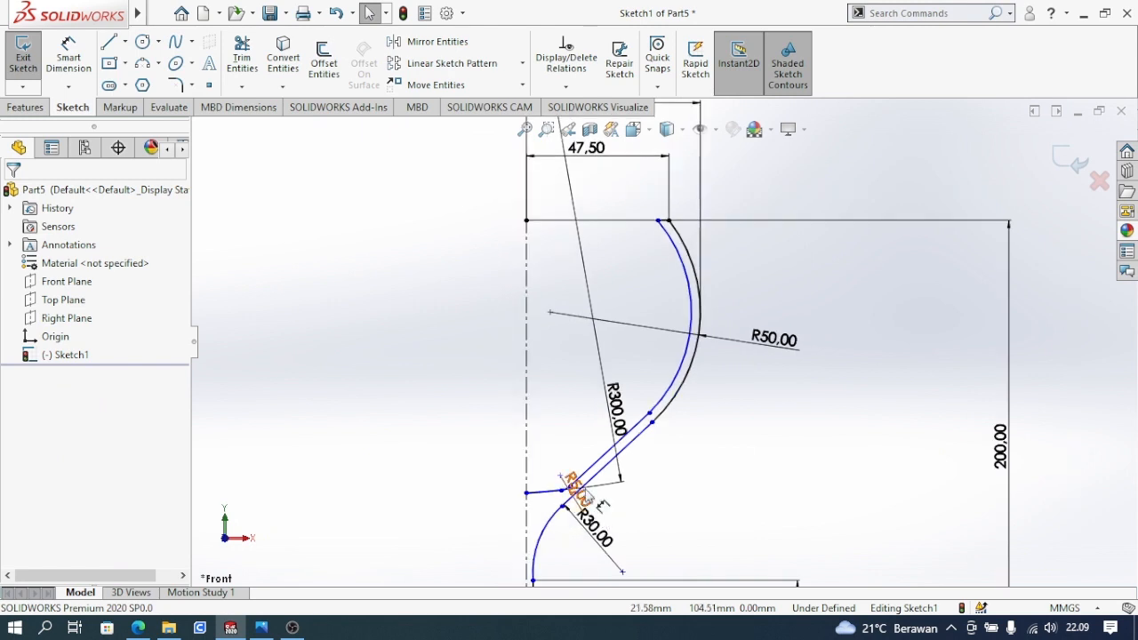
Step: Dimension the gap between the two parallel slanted lines of the bowl wall to 0.75 mm
scroll(627, 418, down, 3)
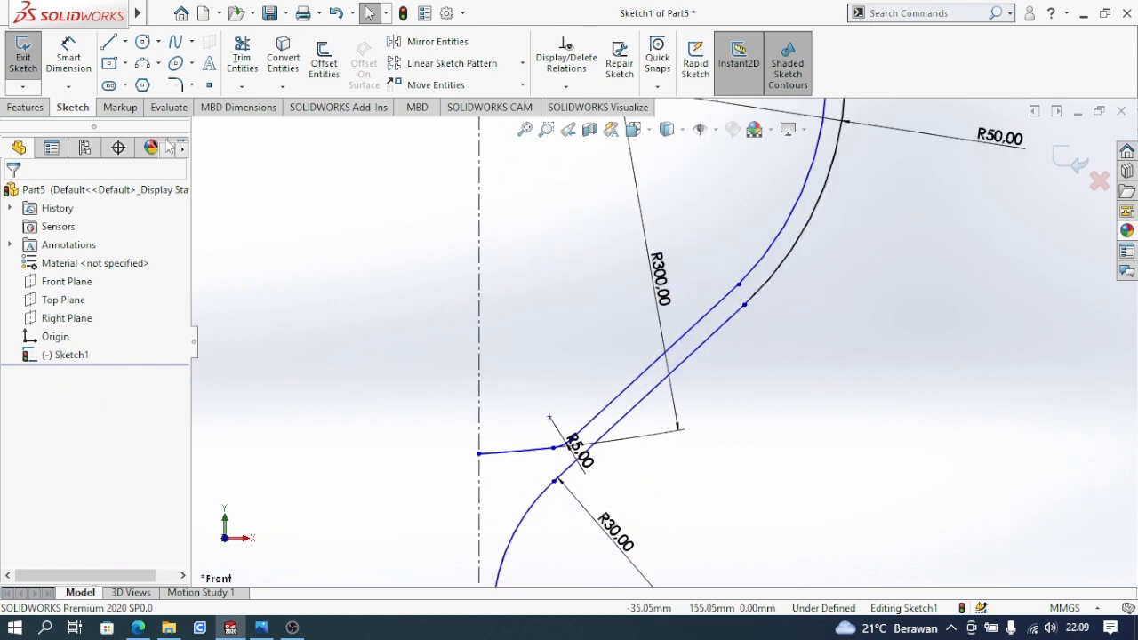
click(58, 57)
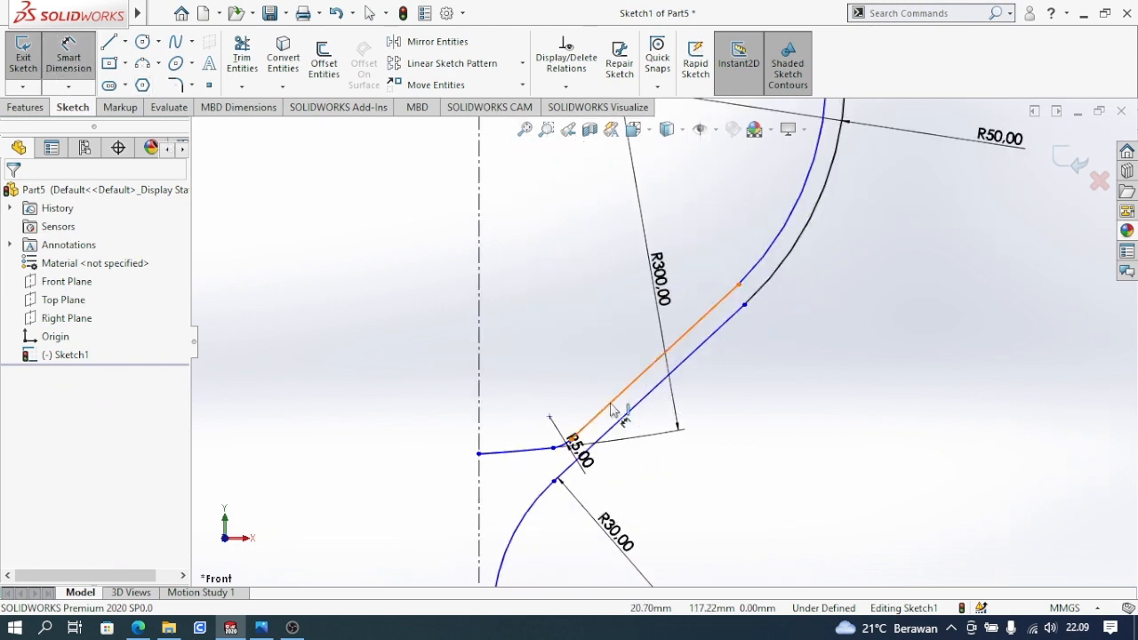
click(637, 409)
click(637, 411)
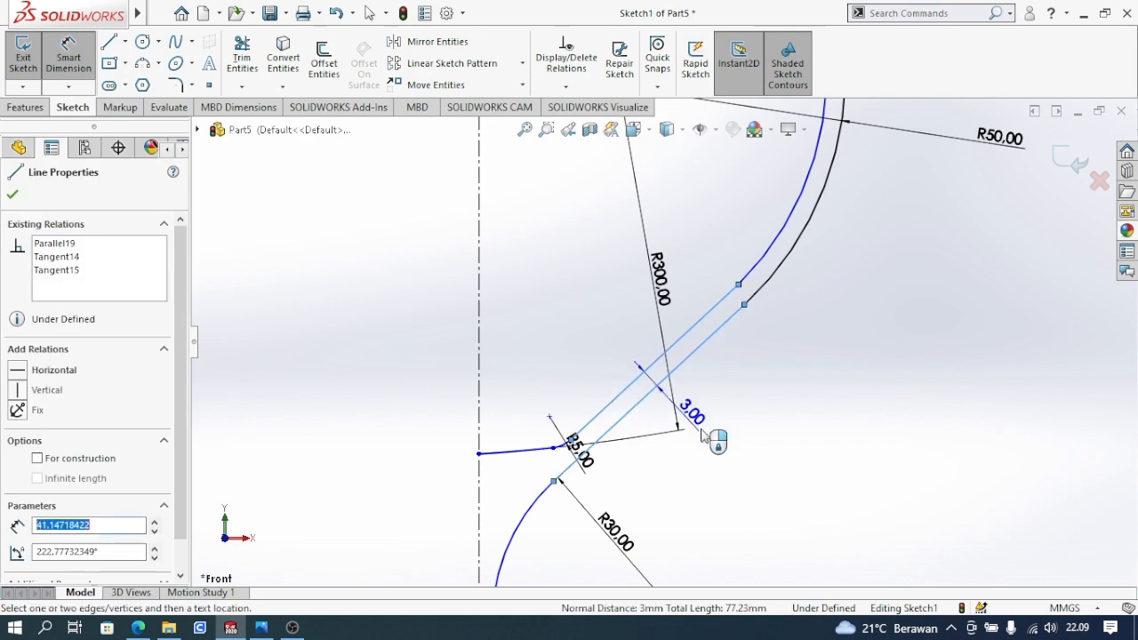
click(735, 433)
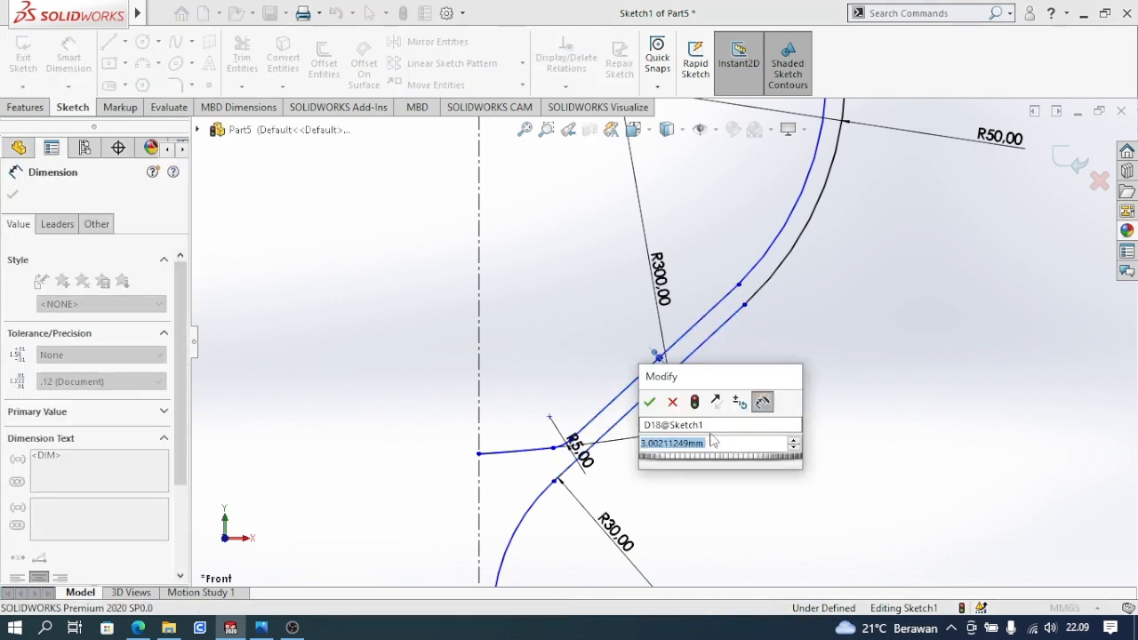
text(0.75)
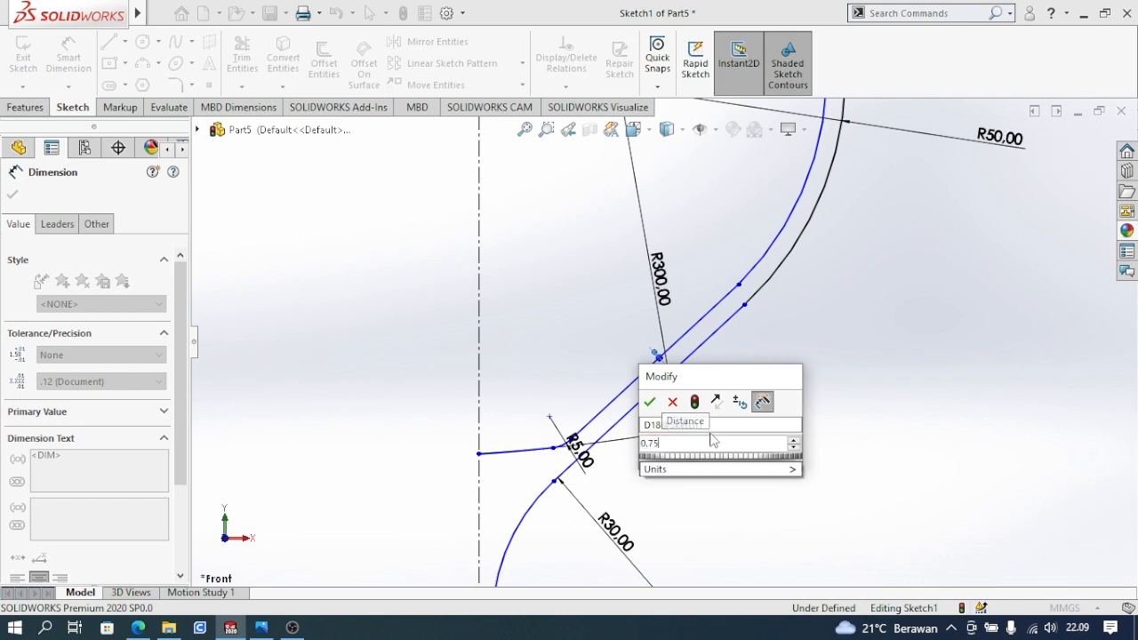
key(Return)
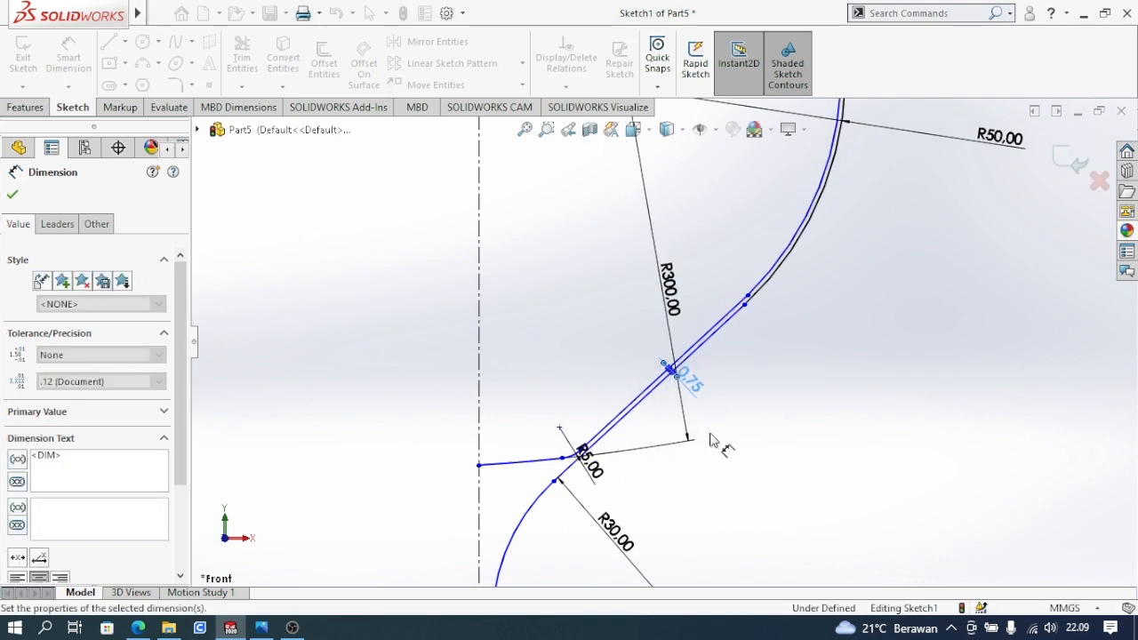
Step: Reposition the R300 radius dimension of the bowl-floor arc close to the vertical centerline
scroll(747, 178, up, 3)
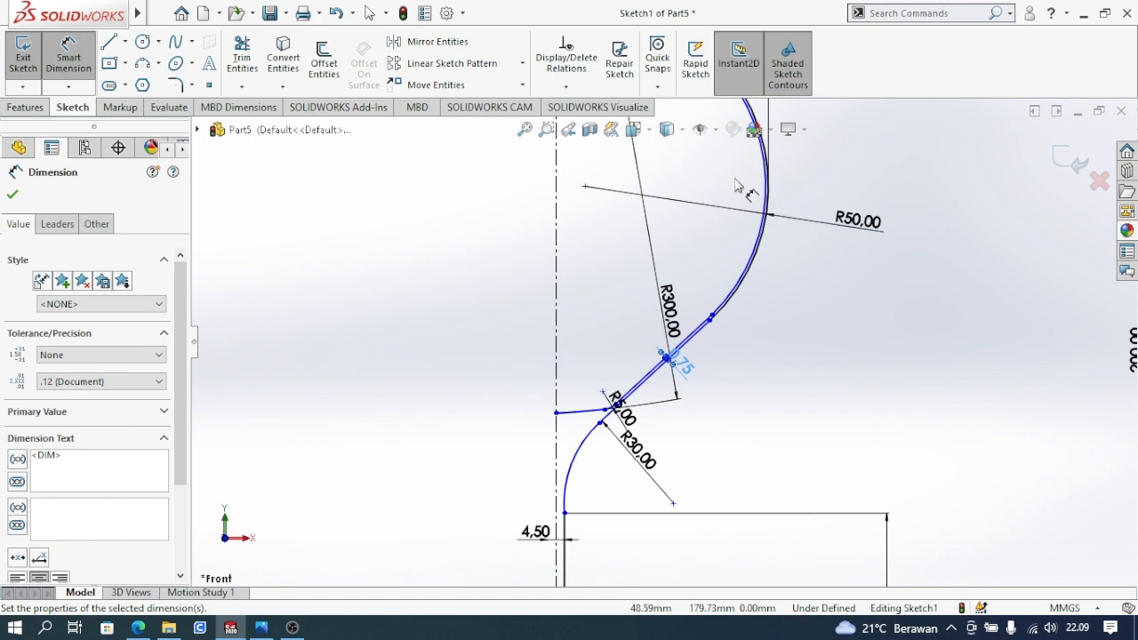
scroll(737, 185, down, 2)
scroll(511, 502, up, 1)
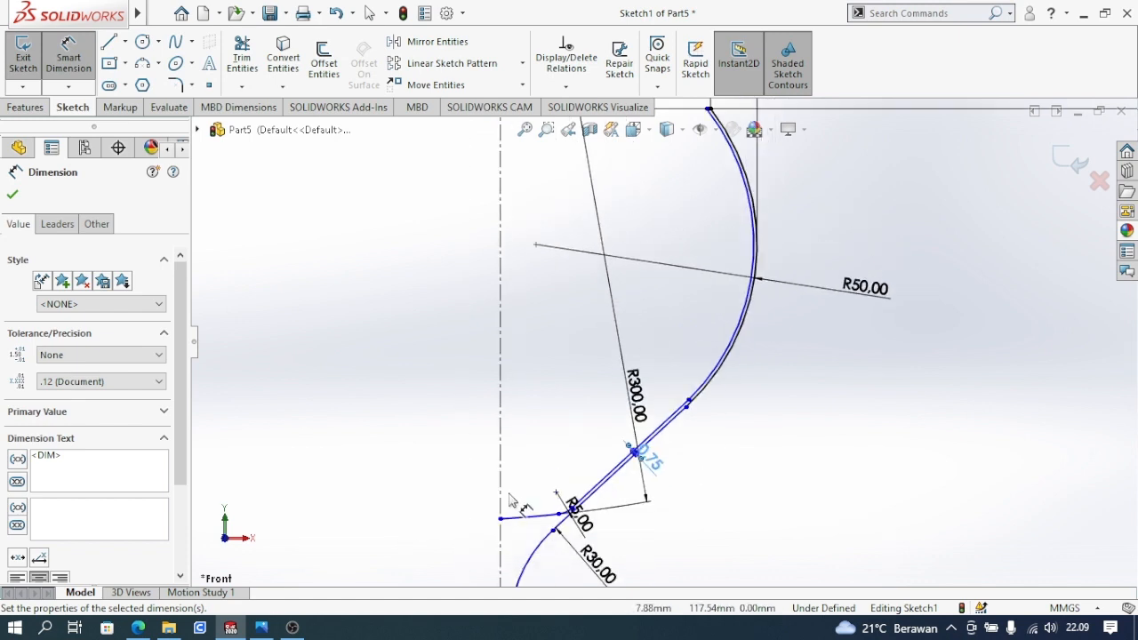
scroll(510, 502, up, 1)
drag(623, 400, 524, 396)
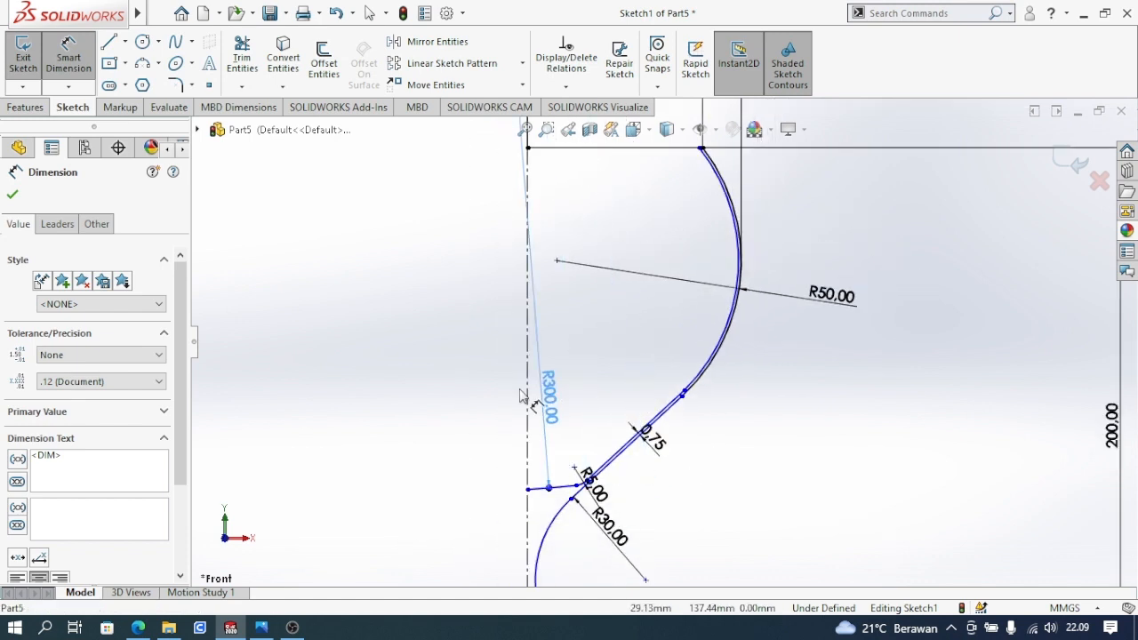
click(524, 396)
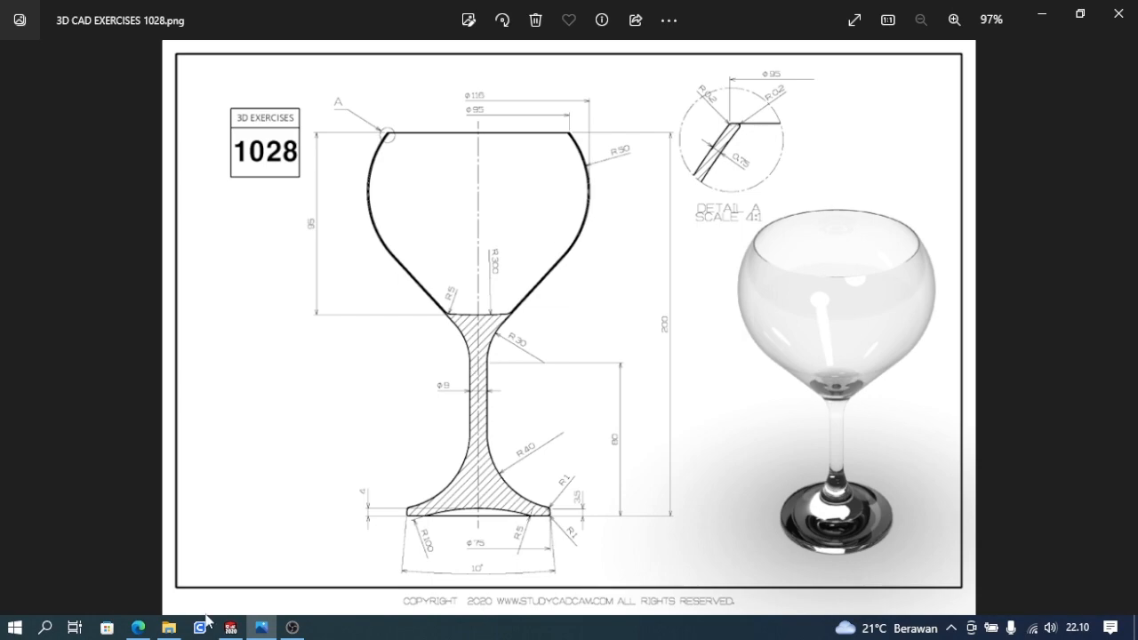
Step: Return to SOLIDWORKS and round the outer and inner corners of the bowl rim with 0.20 mm sketch fillets
click(230, 627)
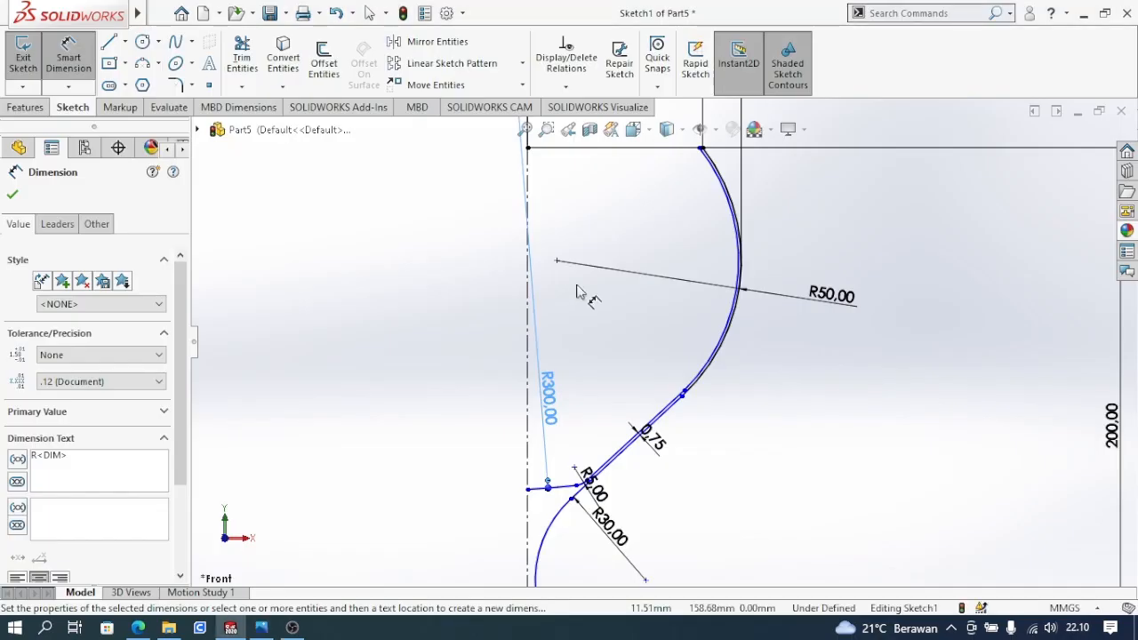
scroll(623, 249, up, 3)
scroll(667, 165, down, 5)
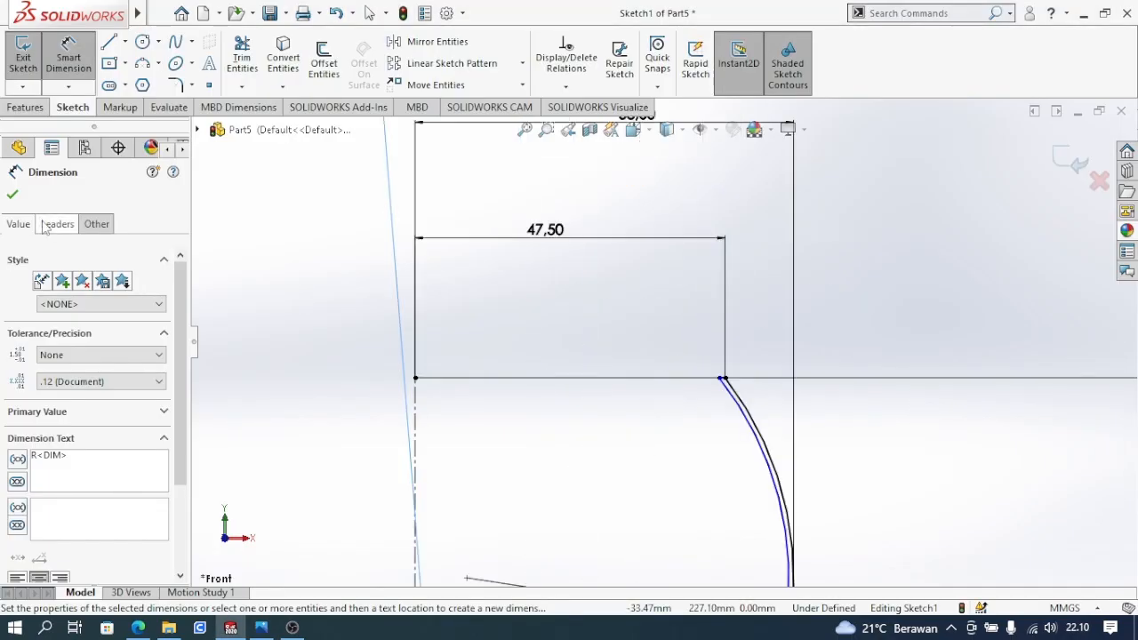
click(14, 198)
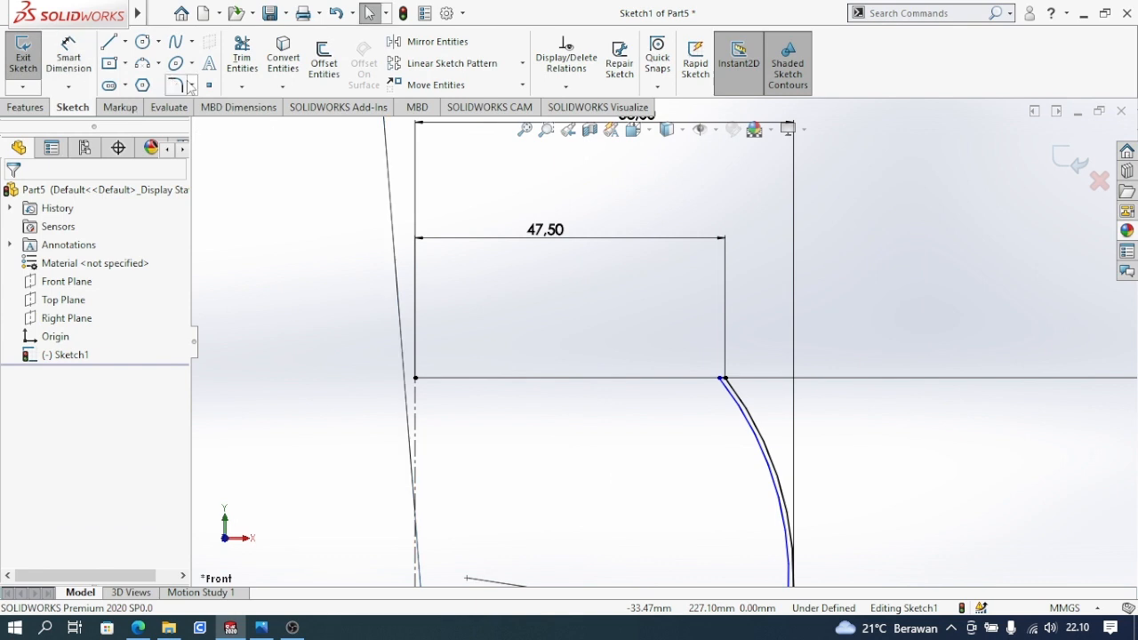
click(177, 86)
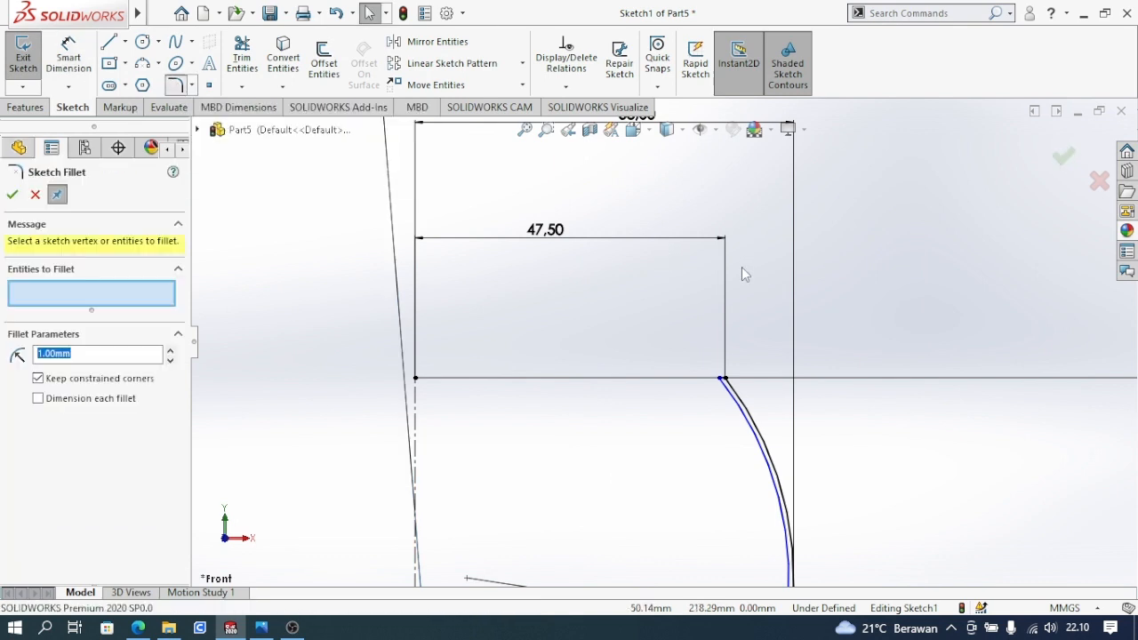
scroll(719, 406, down, 5)
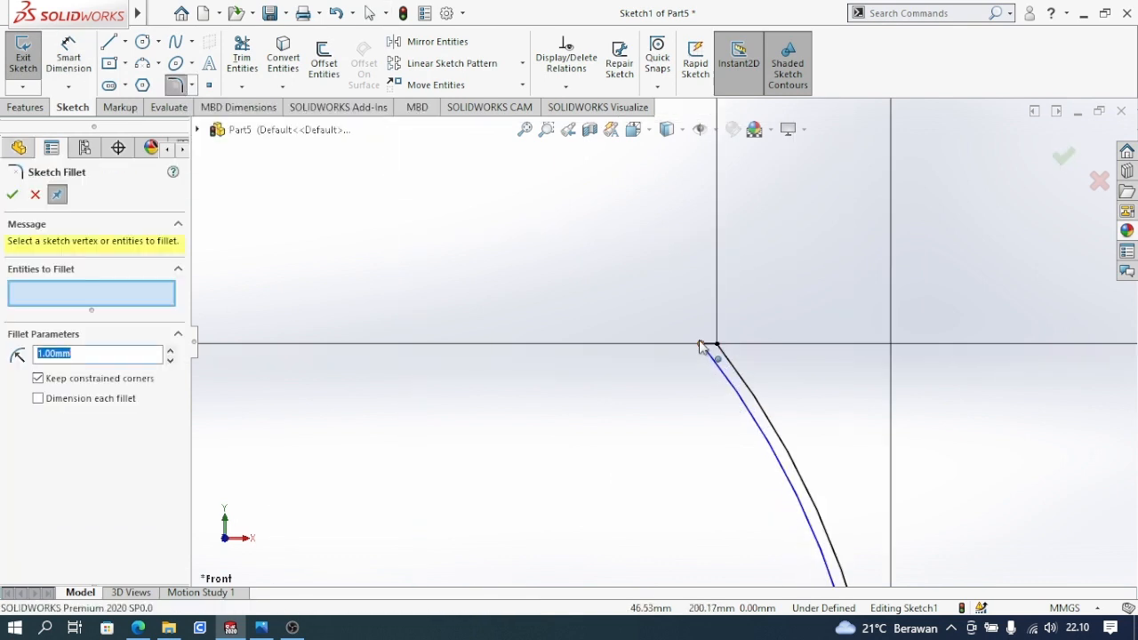
click(716, 345)
click(718, 346)
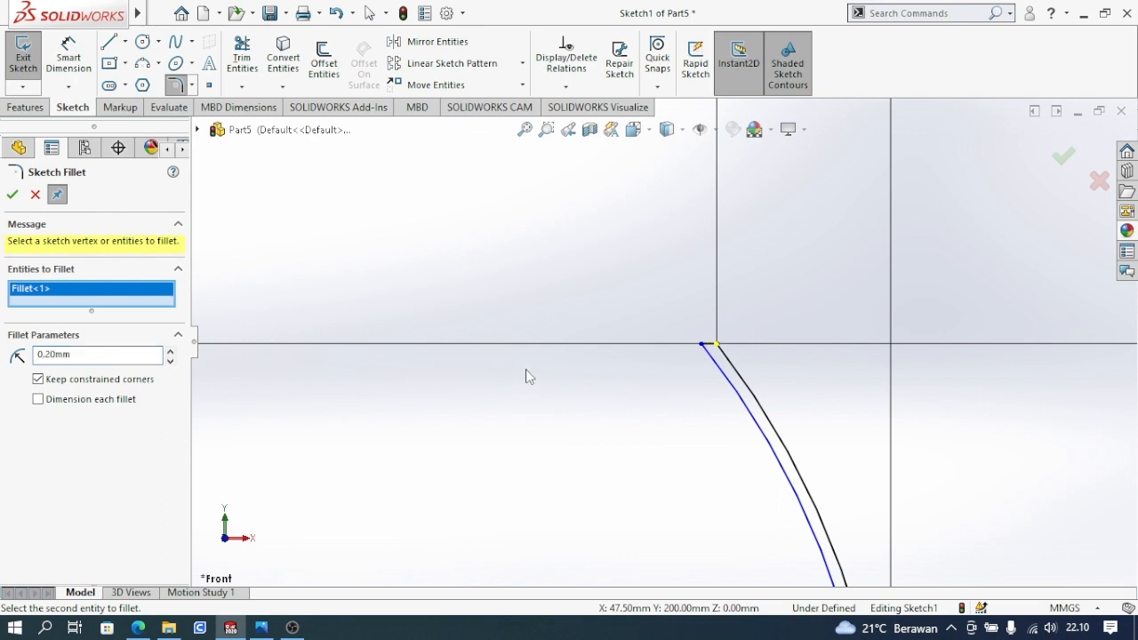
click(703, 346)
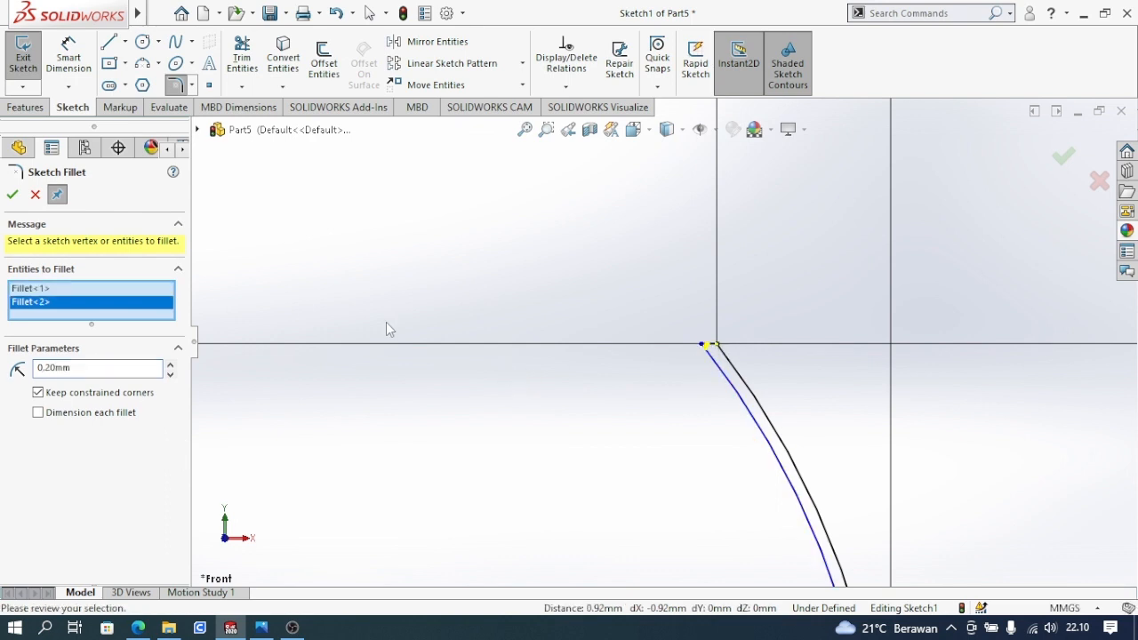
click(12, 195)
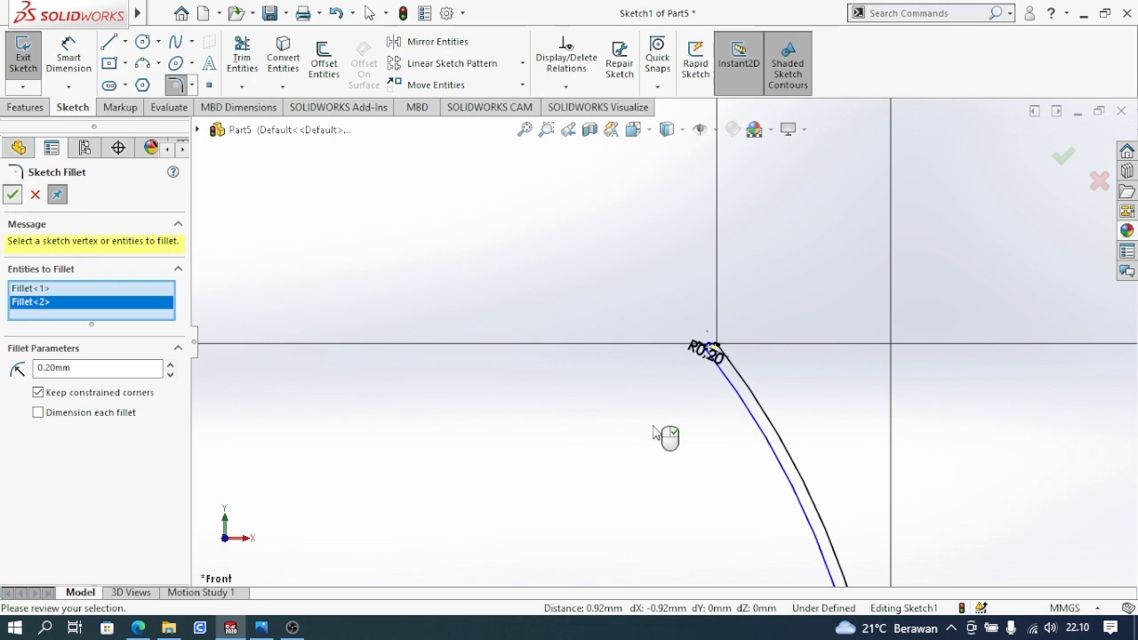
Step: Inspect the rim fillets and the rest of the profile, and check the bowl depth in the exercise 1028 drawing
scroll(700, 349, down, 3)
scroll(738, 358, down, 4)
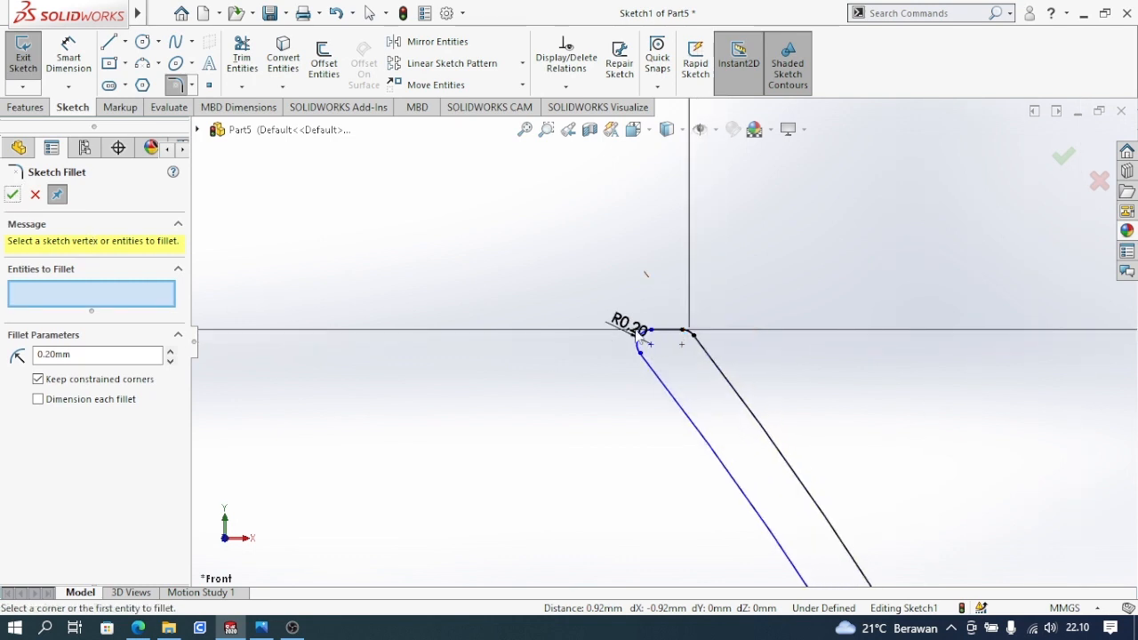
scroll(676, 356, up, 5)
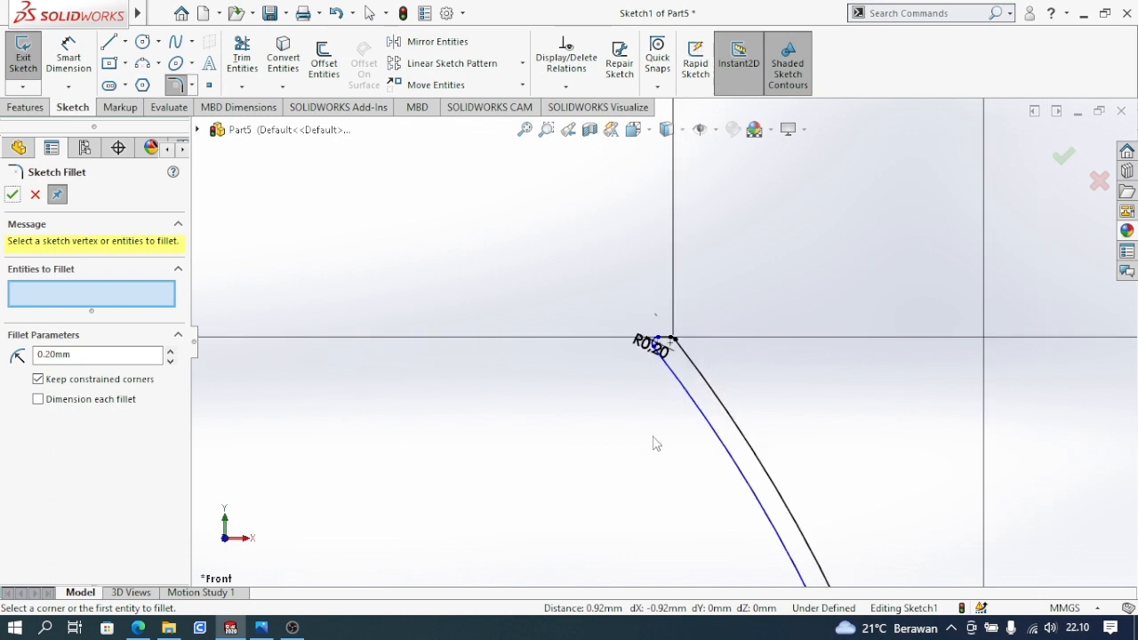
scroll(622, 471, up, 8)
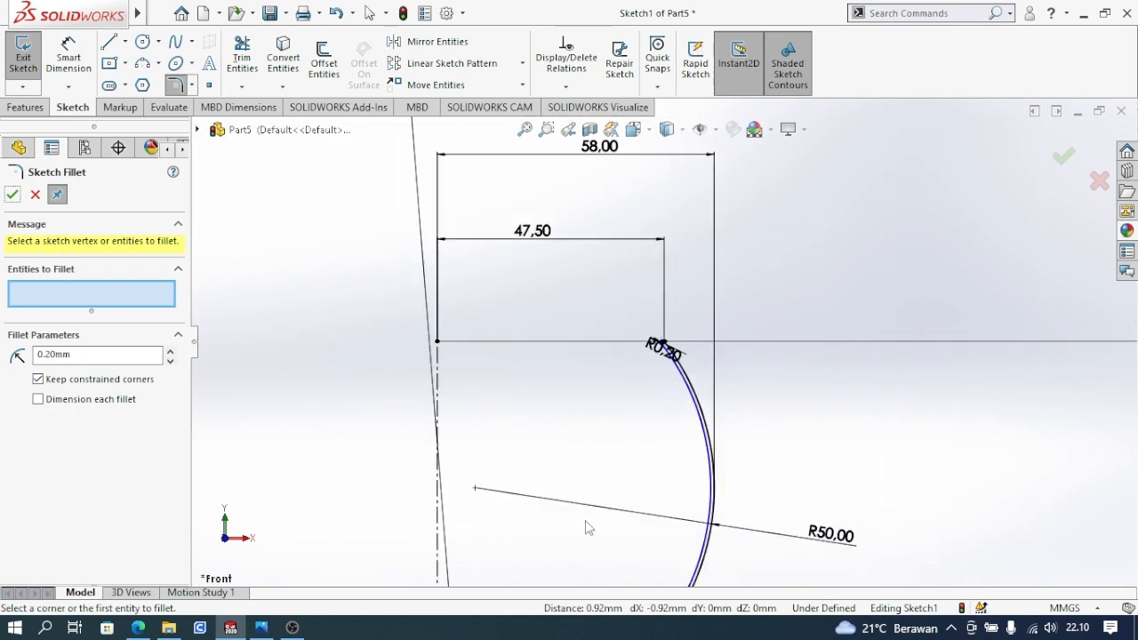
scroll(651, 540, up, 6)
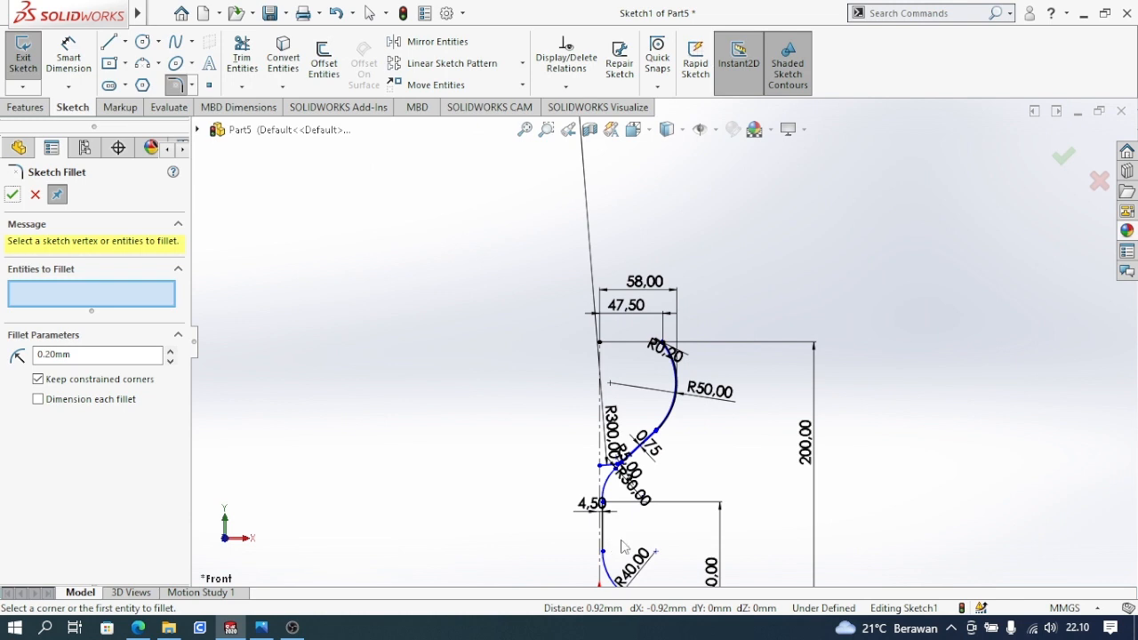
scroll(624, 549, up, 3)
scroll(628, 430, down, 4)
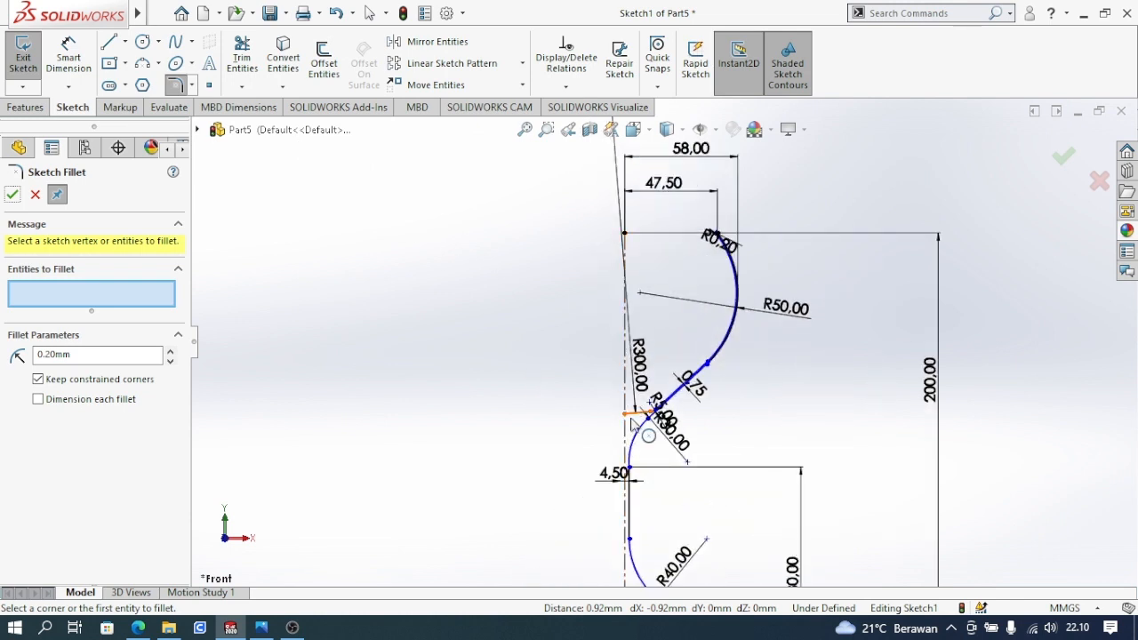
click(261, 628)
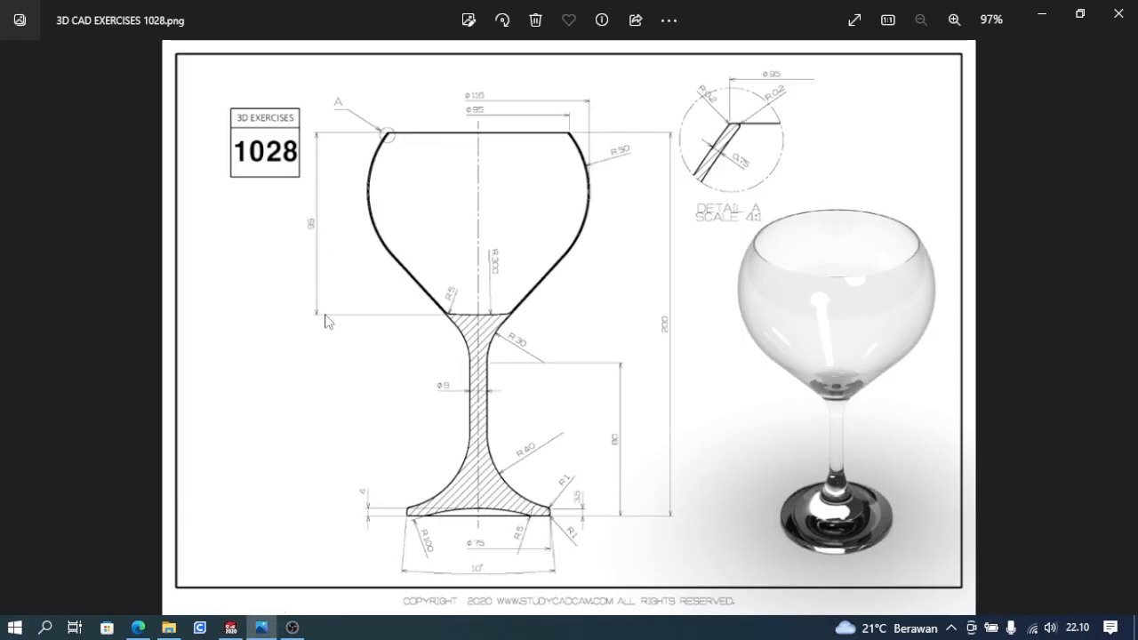
click(230, 628)
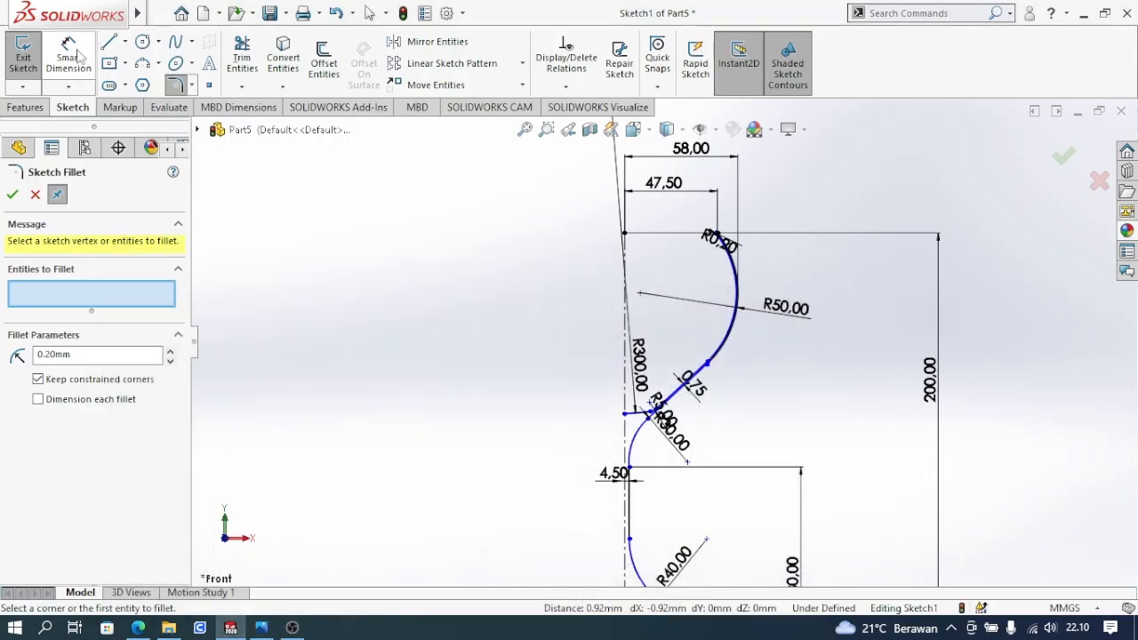
Step: Dimension the vertical distance from the centerline's upper end to the bowl-floor arc's end on the axis as 95 mm
key(Escape)
click(69, 55)
click(624, 233)
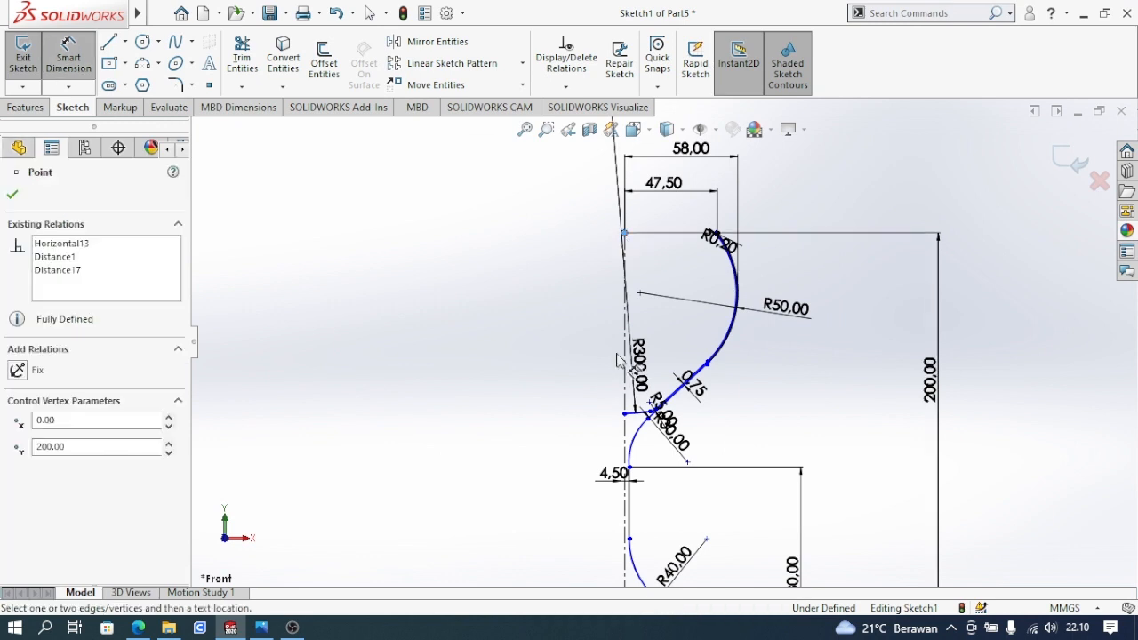
click(625, 414)
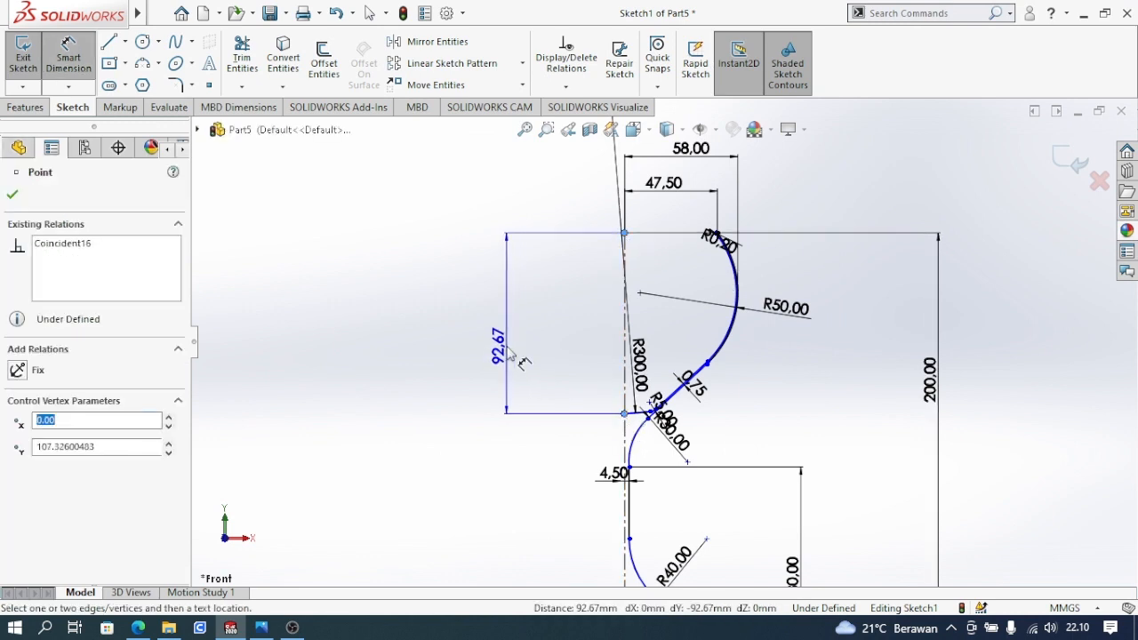
click(513, 349)
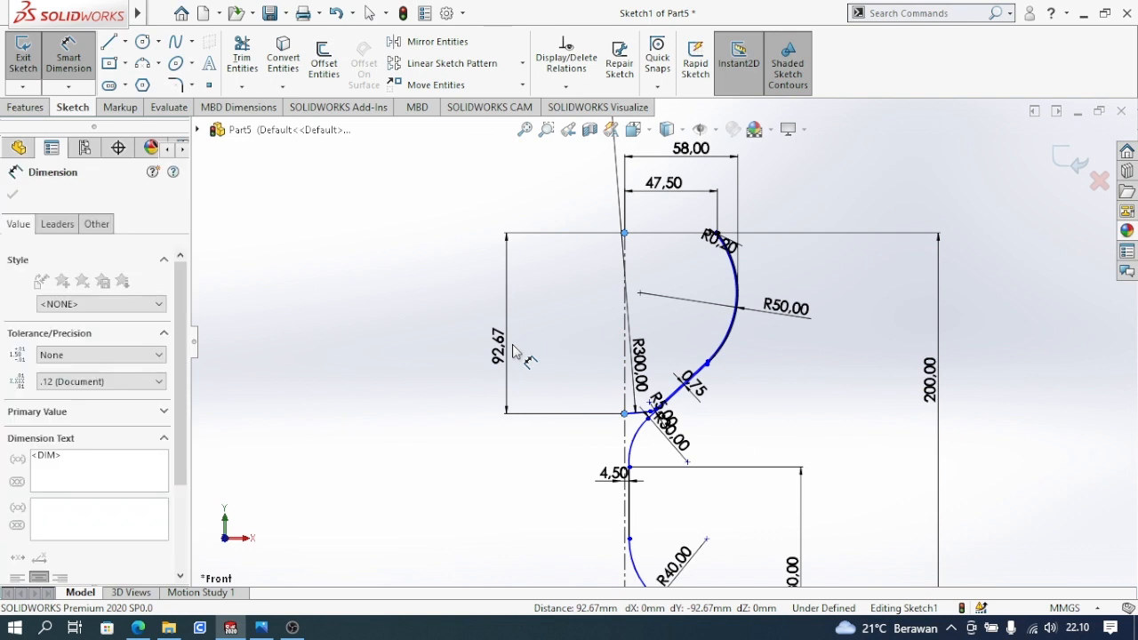
text(90)
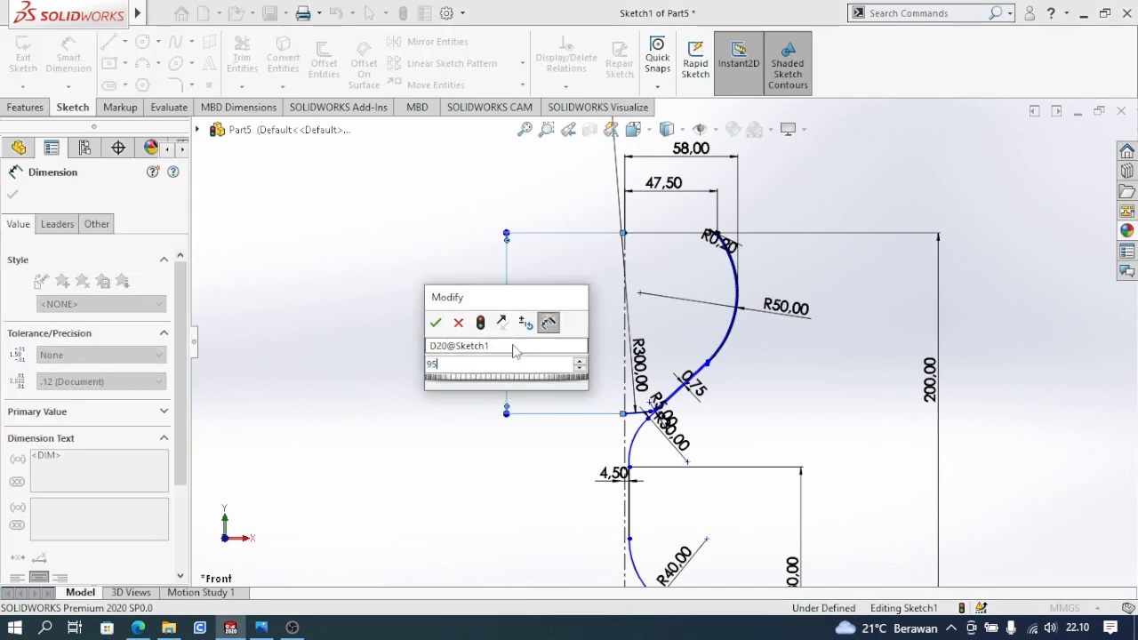
key(Return)
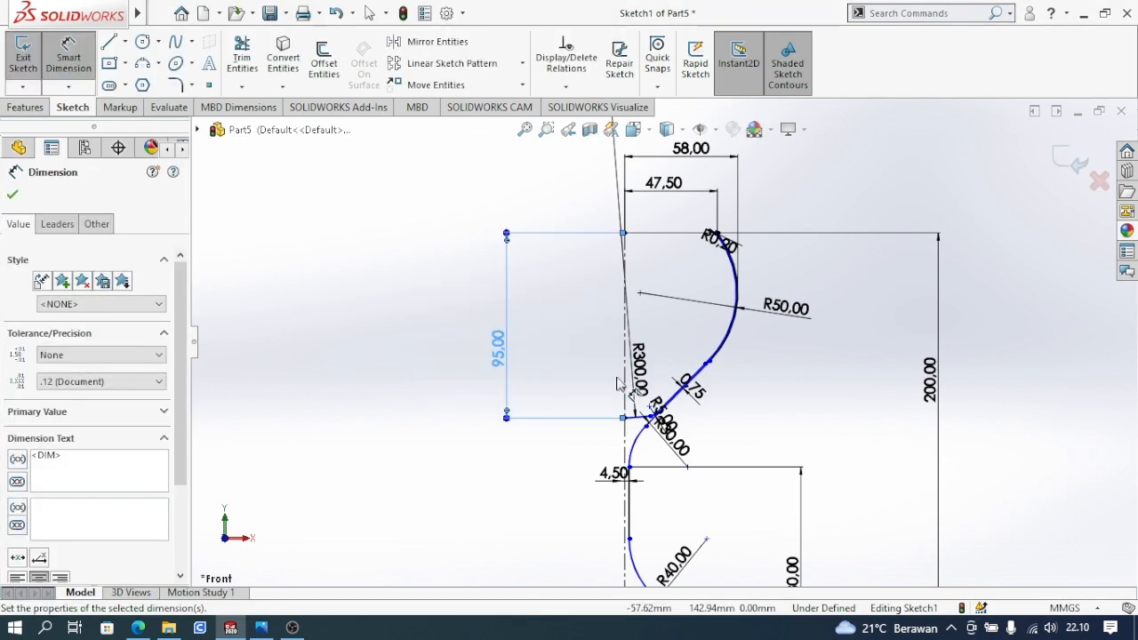
Step: Revolve the half-profile 360° around the vertical centerline into a solid wine glass, letting the open sketch be closed automatically
scroll(694, 358, down, 3)
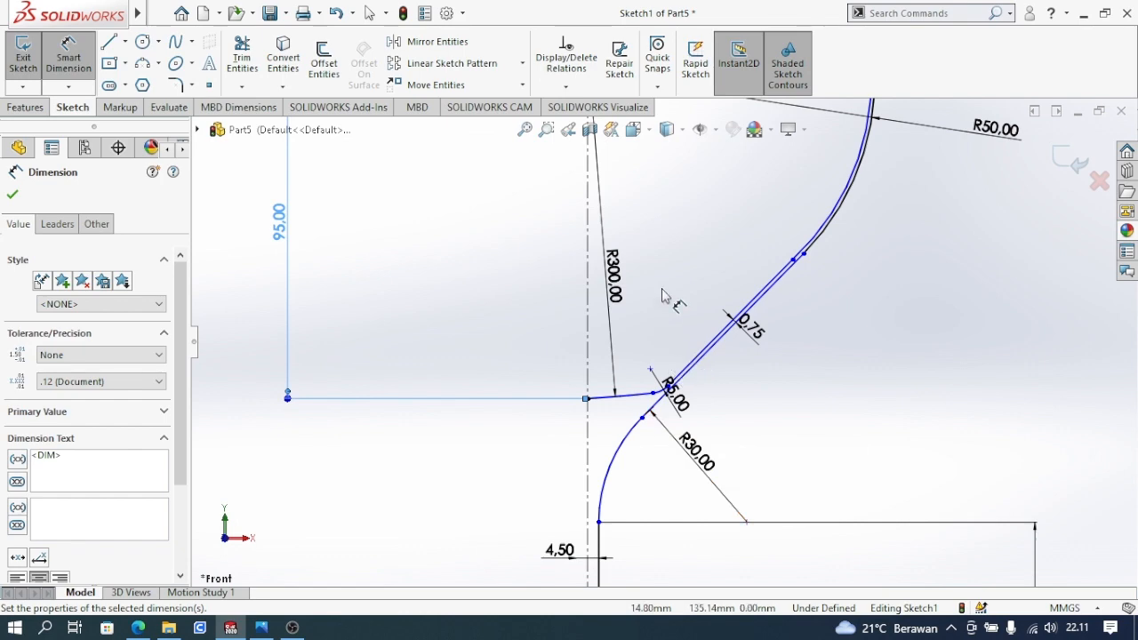
scroll(674, 297, up, 3)
scroll(681, 255, up, 2)
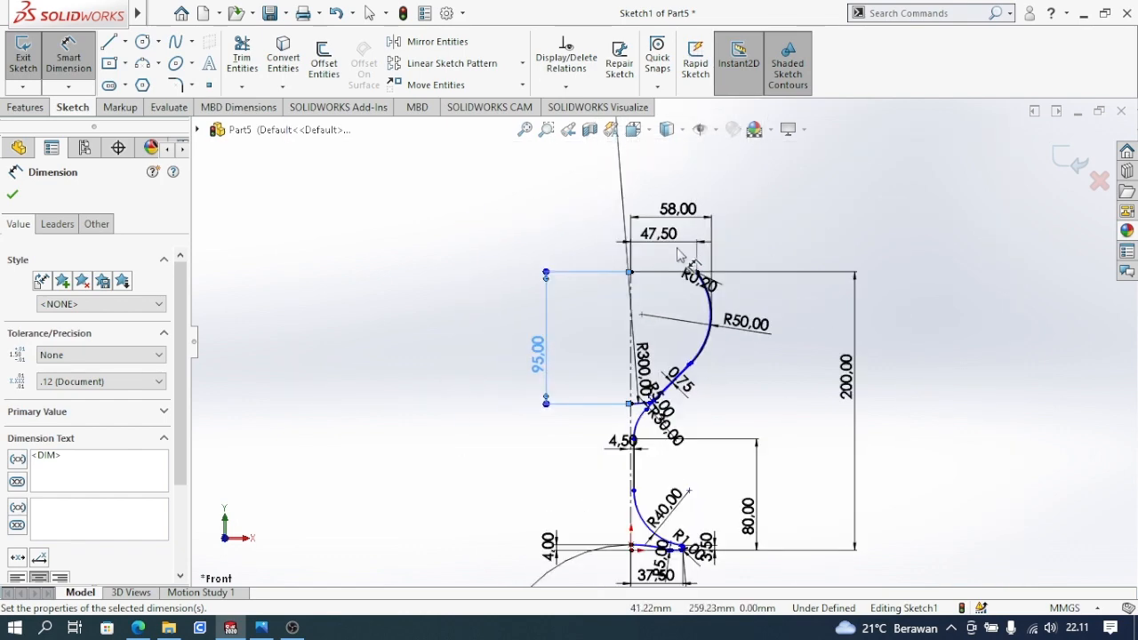
scroll(673, 382, down, 3)
scroll(622, 522, up, 3)
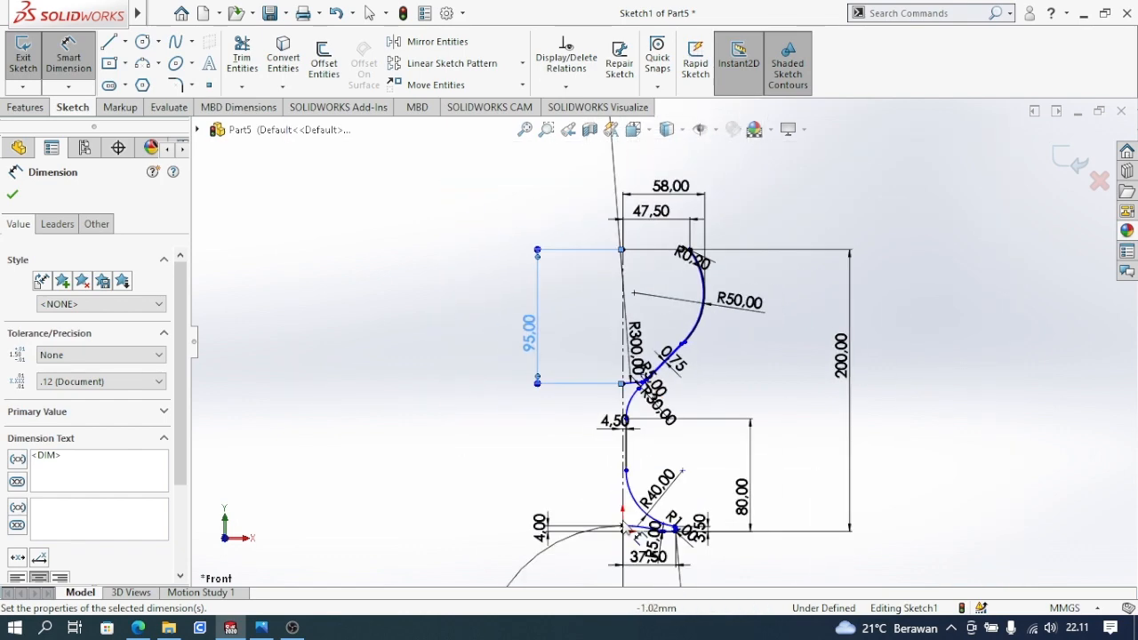
scroll(633, 399, down, 1)
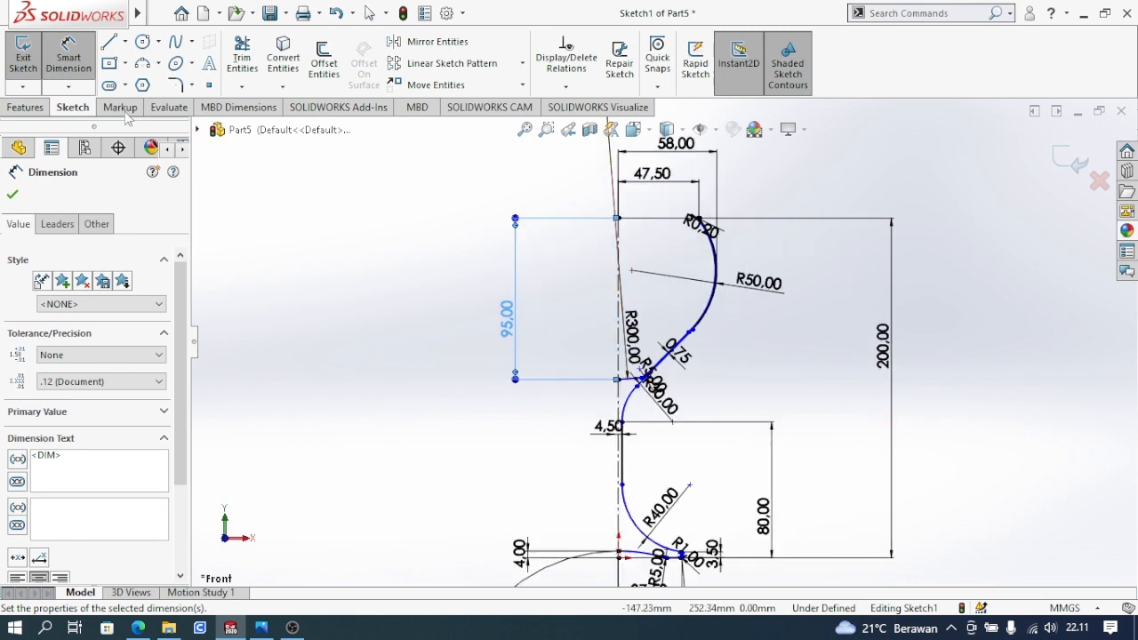
click(27, 108)
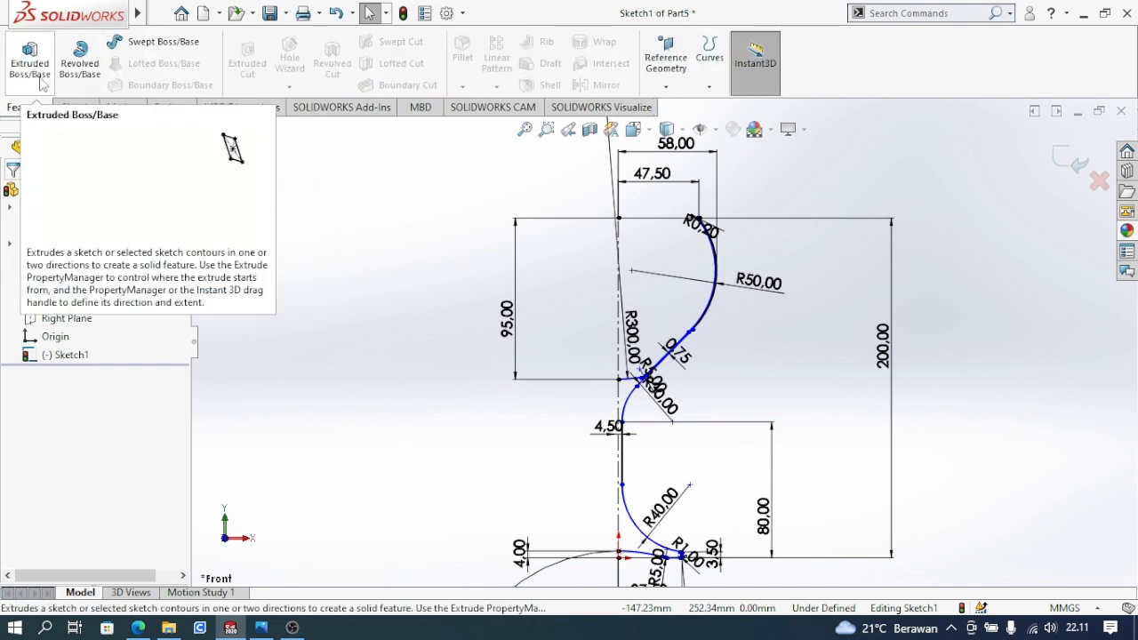
click(80, 64)
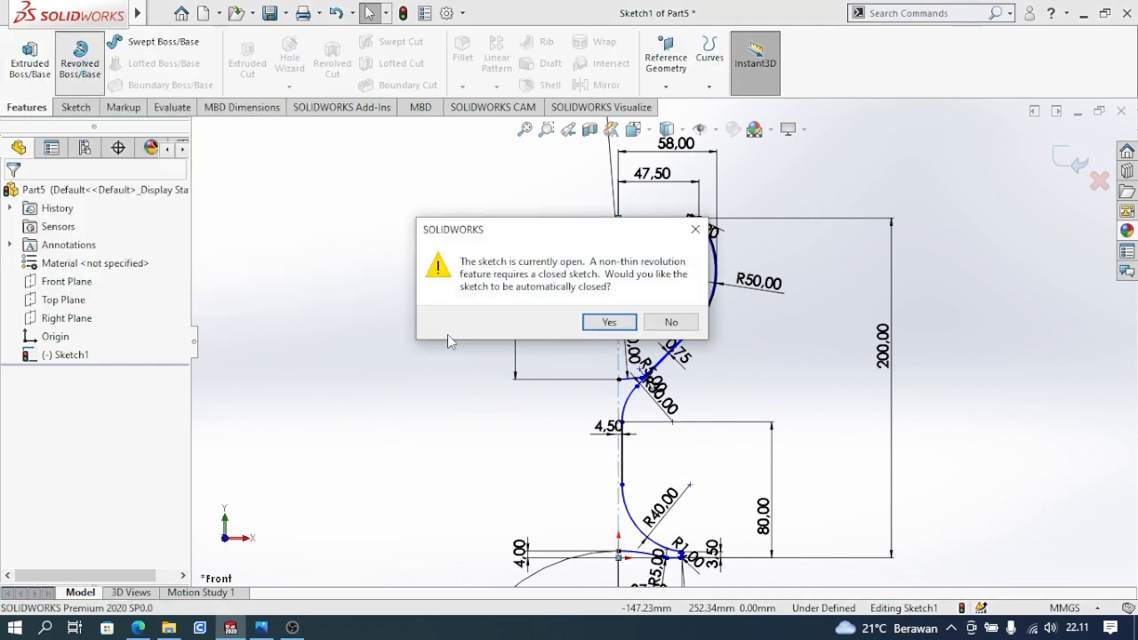
click(626, 326)
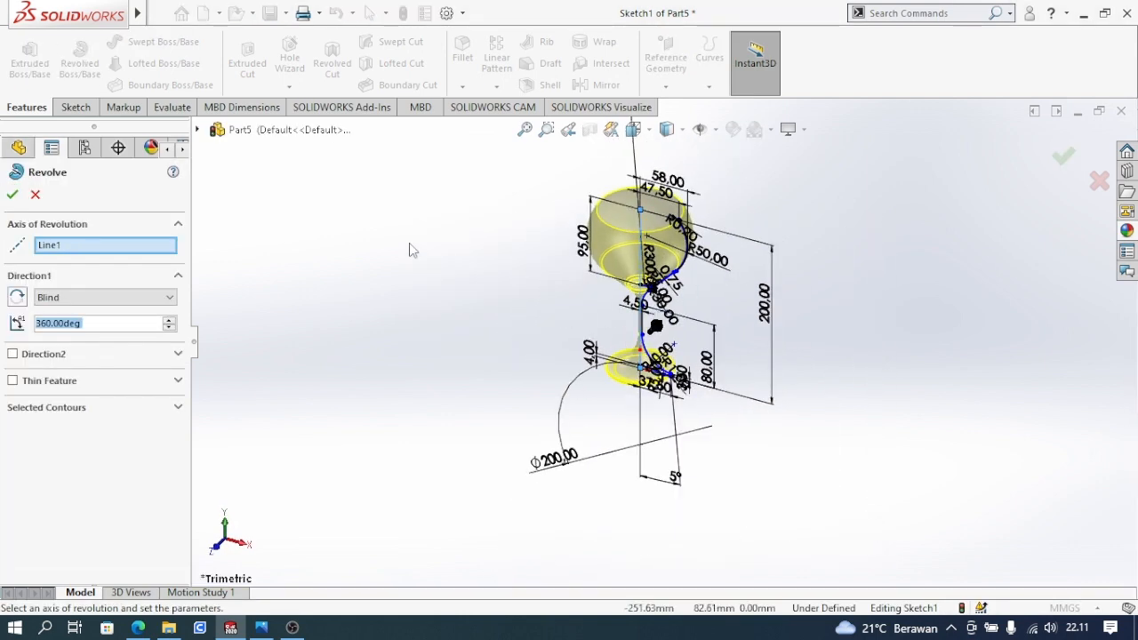
click(13, 196)
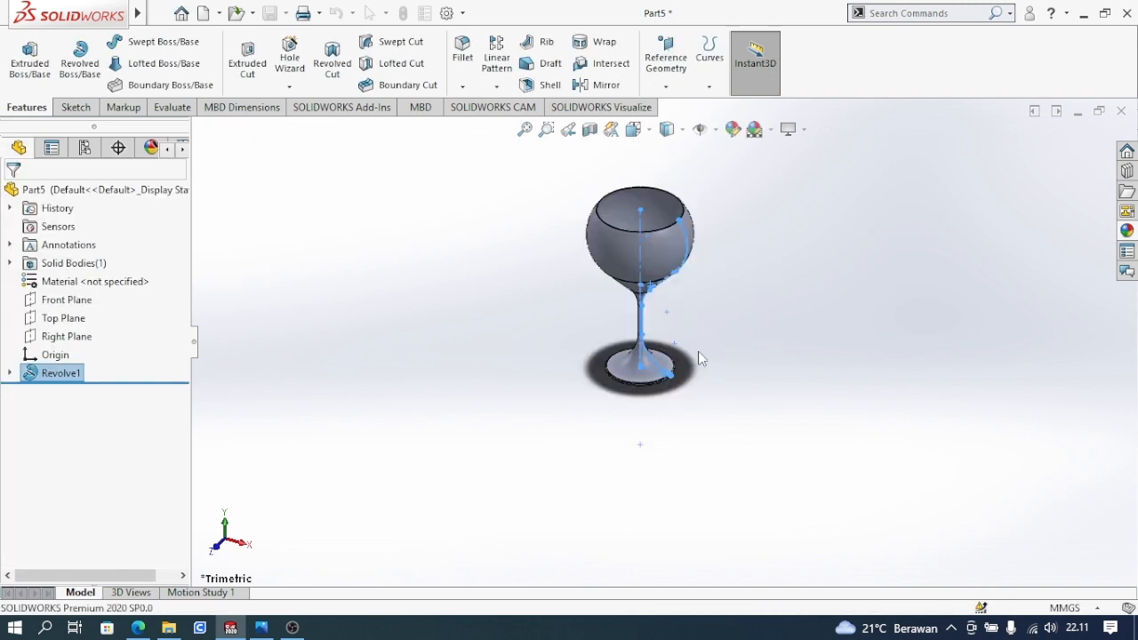
click(704, 293)
Step: Apply the clear thick glass appearance from the Thick Gloss glass category to the wine glass
mouse_move(680, 289)
middle_down()
mouse_move(715, 247)
mouse_move(686, 270)
middle_up()
scroll(683, 258, down, 4)
scroll(679, 249, up, 4)
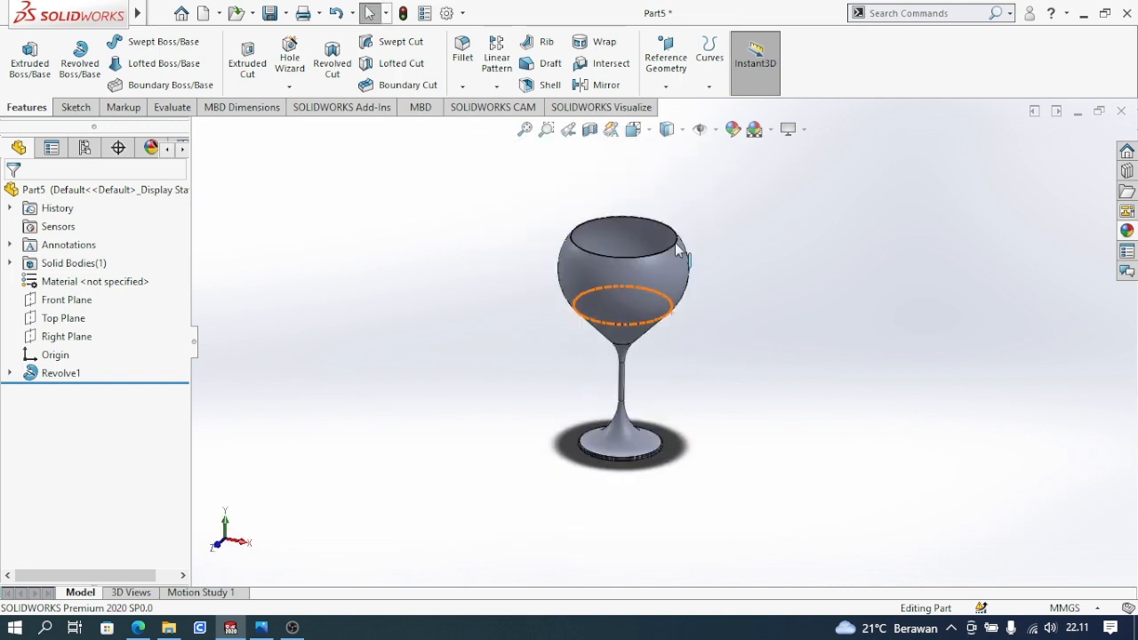
scroll(675, 243, down, 3)
scroll(690, 405, up, 3)
scroll(690, 409, down, 2)
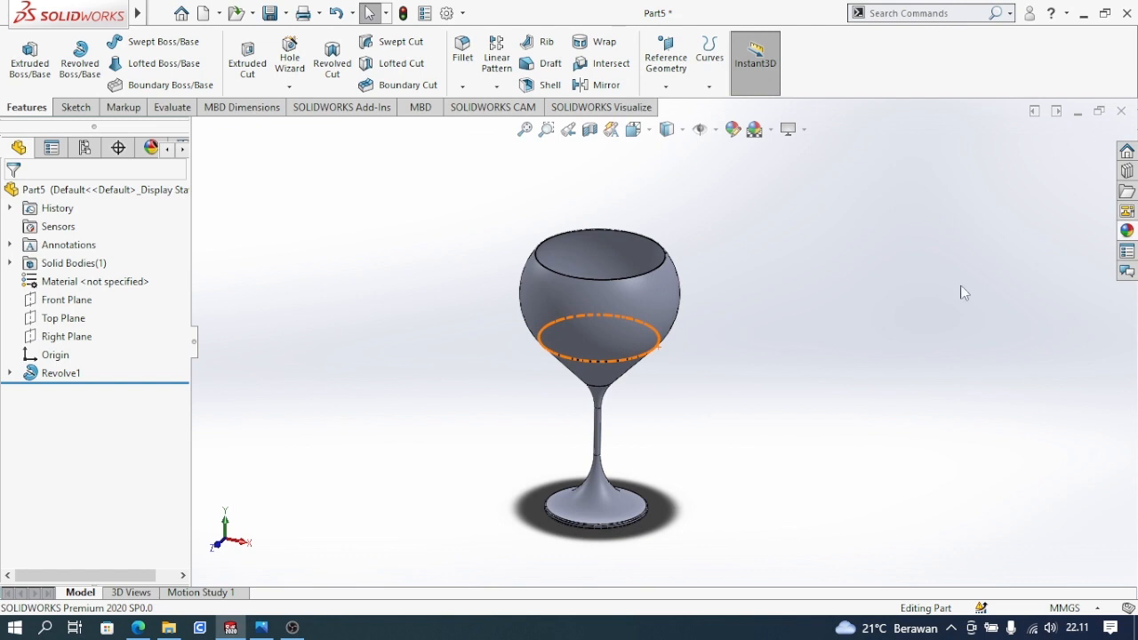
click(1126, 231)
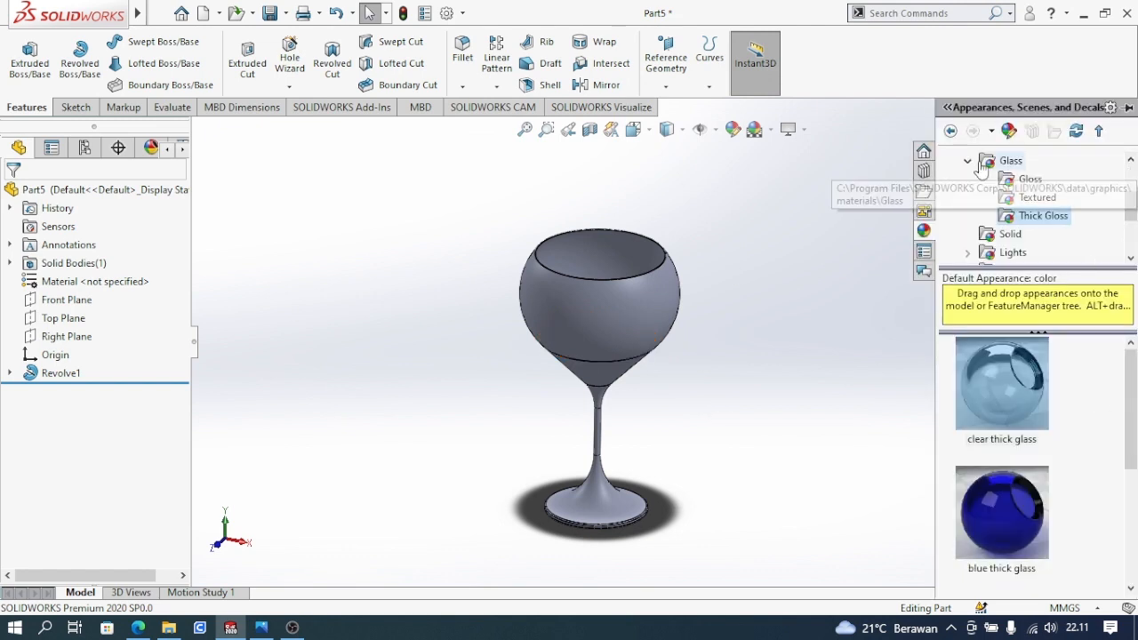
scroll(1008, 438, down, 3)
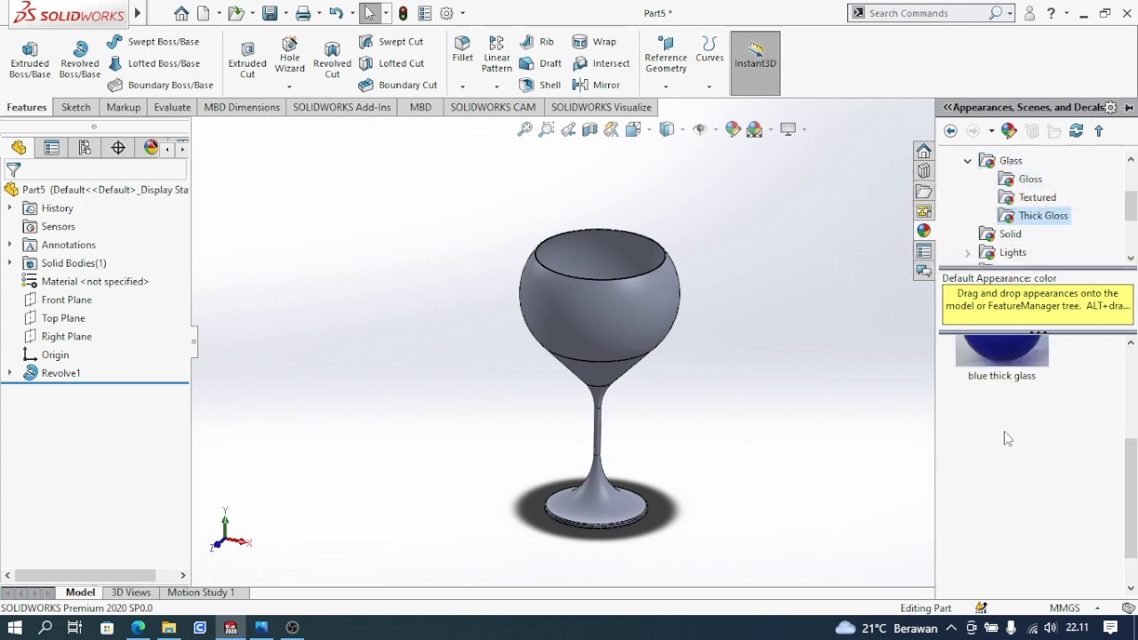
scroll(1007, 438, up, 3)
double_click(1015, 428)
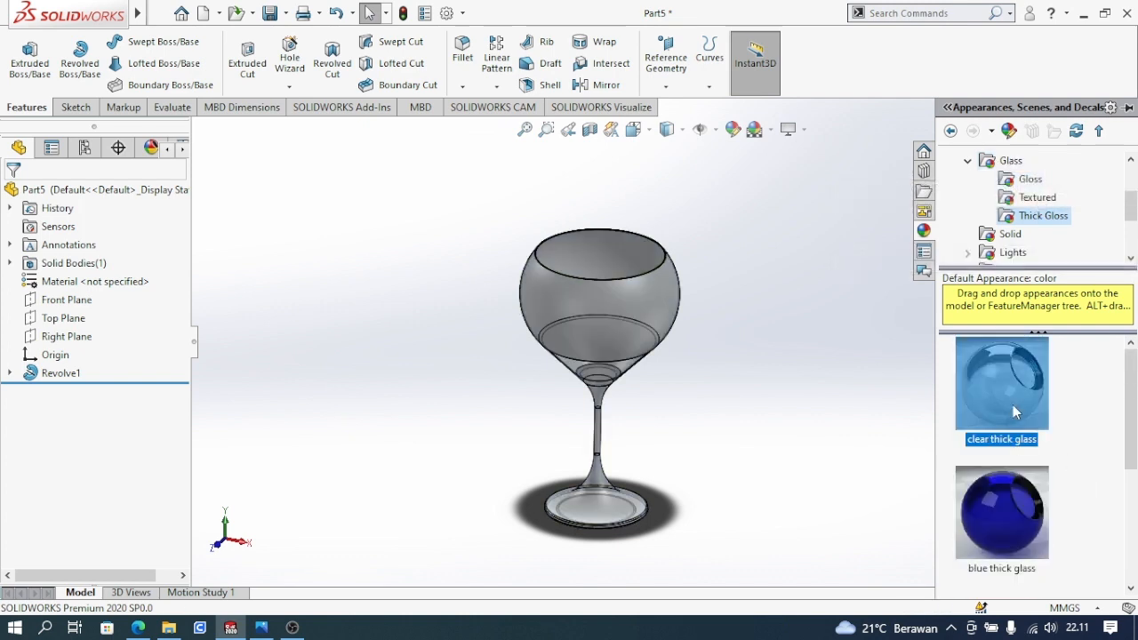
Step: Examine the transparent wine glass from several angles, including the bowl, stem and foot
scroll(1035, 494, down, 3)
scroll(1035, 494, down, 1)
scroll(1025, 481, up, 3)
middle_drag(760, 430, 708, 353)
scroll(740, 318, up, 4)
scroll(651, 325, down, 2)
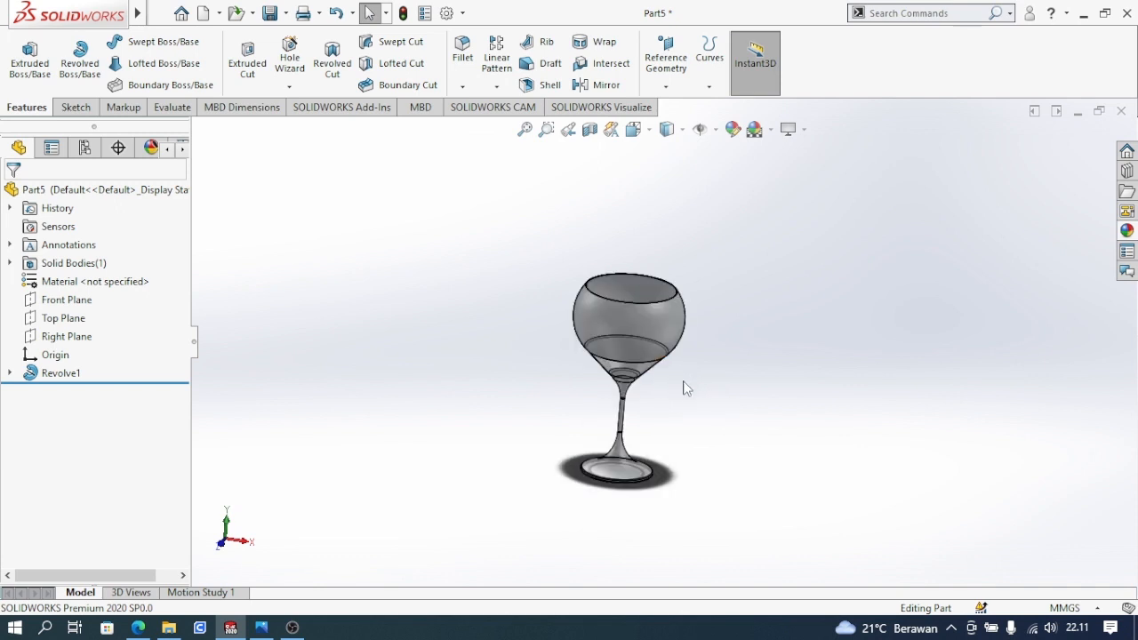
middle_drag(685, 388, 678, 362)
scroll(721, 392, up, 4)
scroll(715, 377, down, 4)
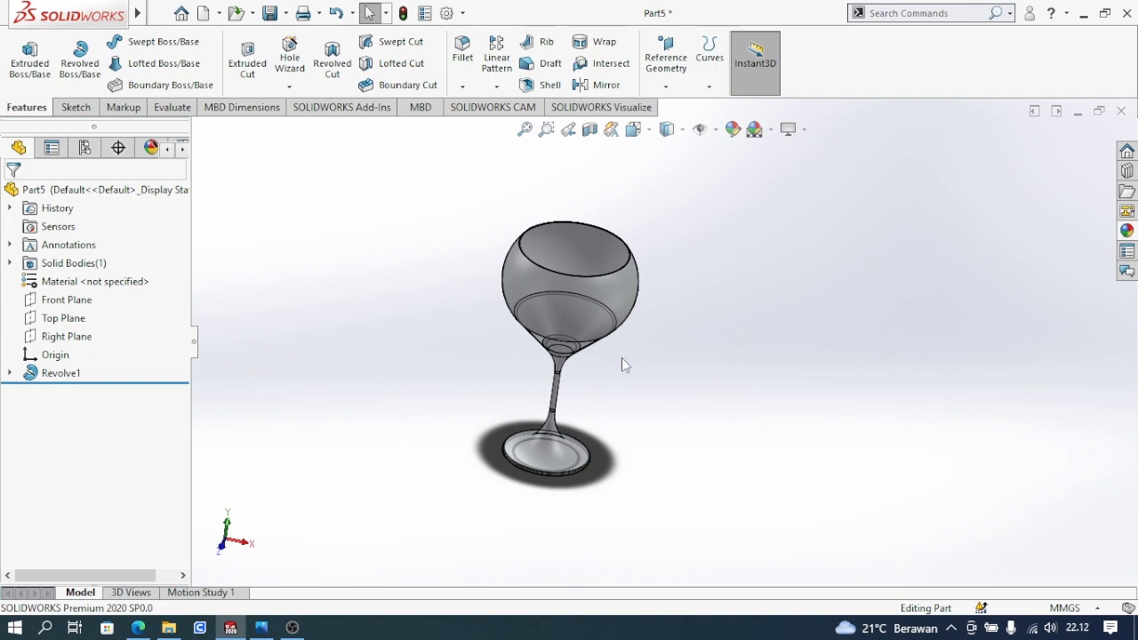
scroll(621, 357, up, 2)
middle_drag(621, 357, 676, 363)
scroll(638, 382, down, 3)
scroll(638, 383, up, 2)
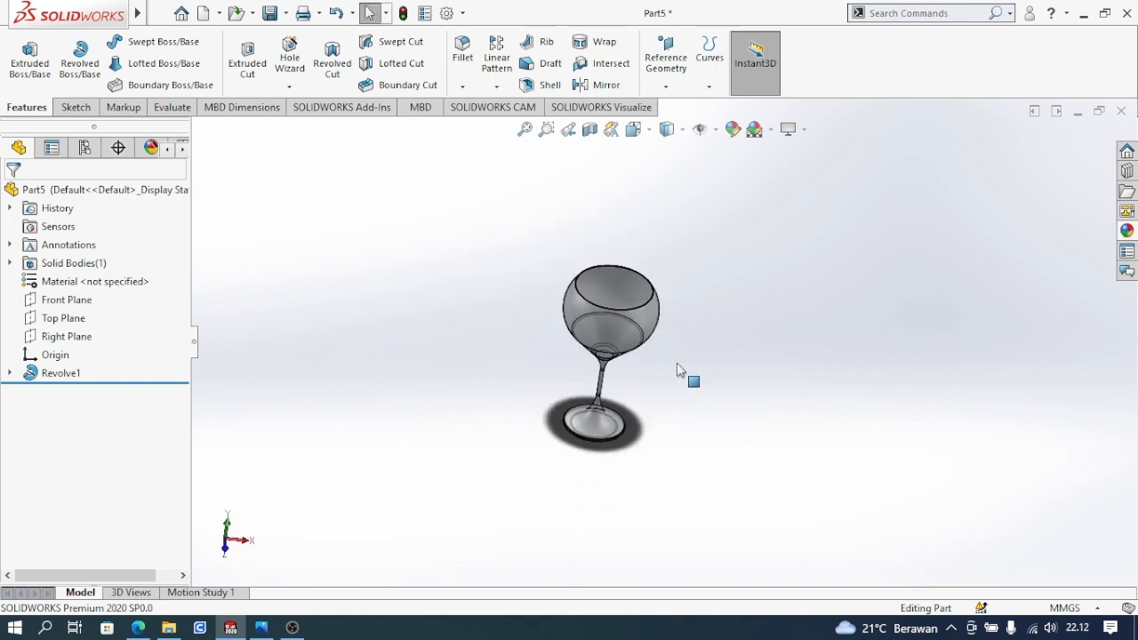
scroll(618, 351, down, 2)
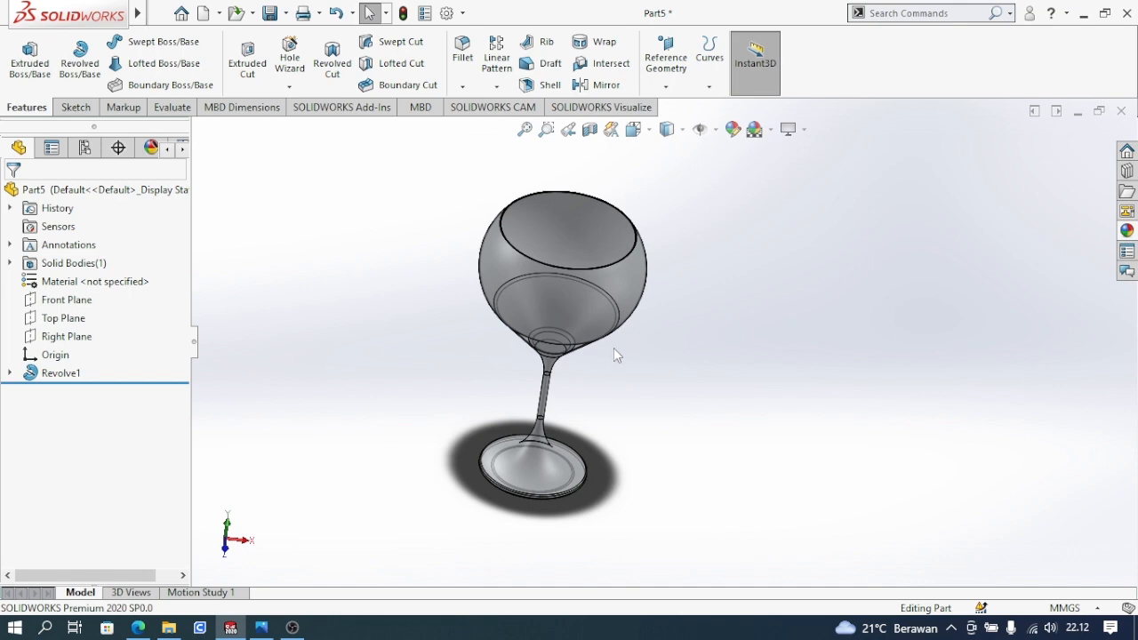